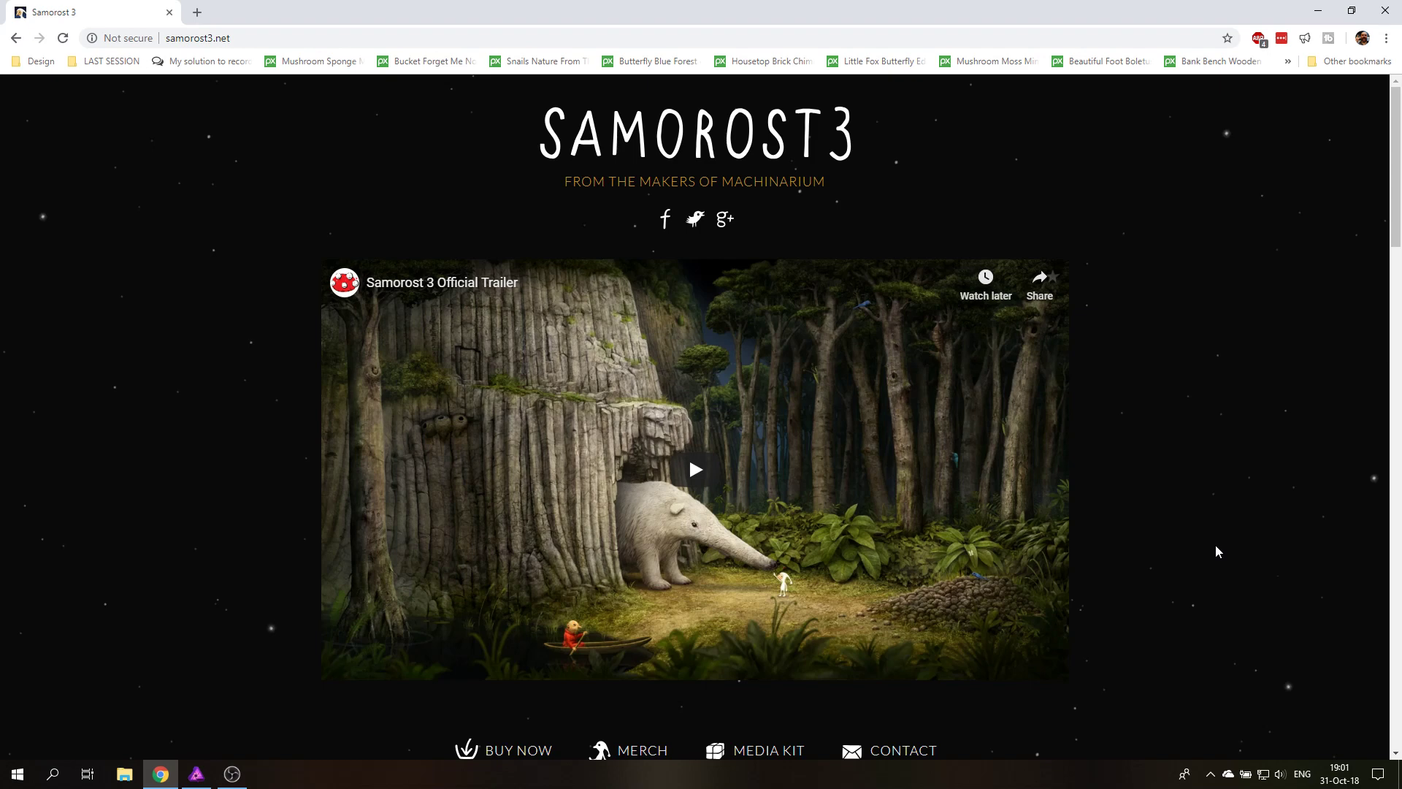
Switch to Affinity Photo and open the image beautiful-foot-boletus-2586702_1920.jpg
left_click(196, 773)
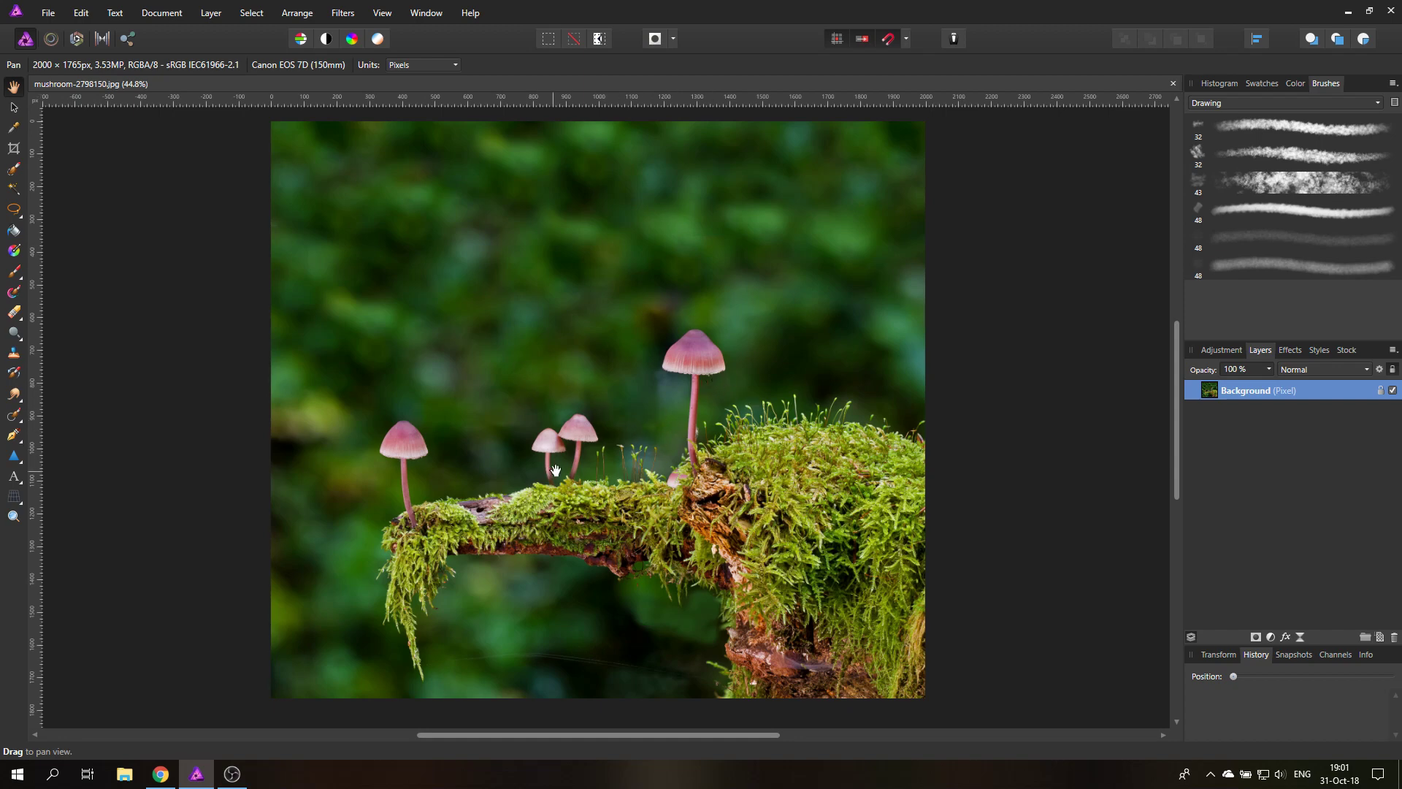
left_click(48, 12)
left_click(91, 160)
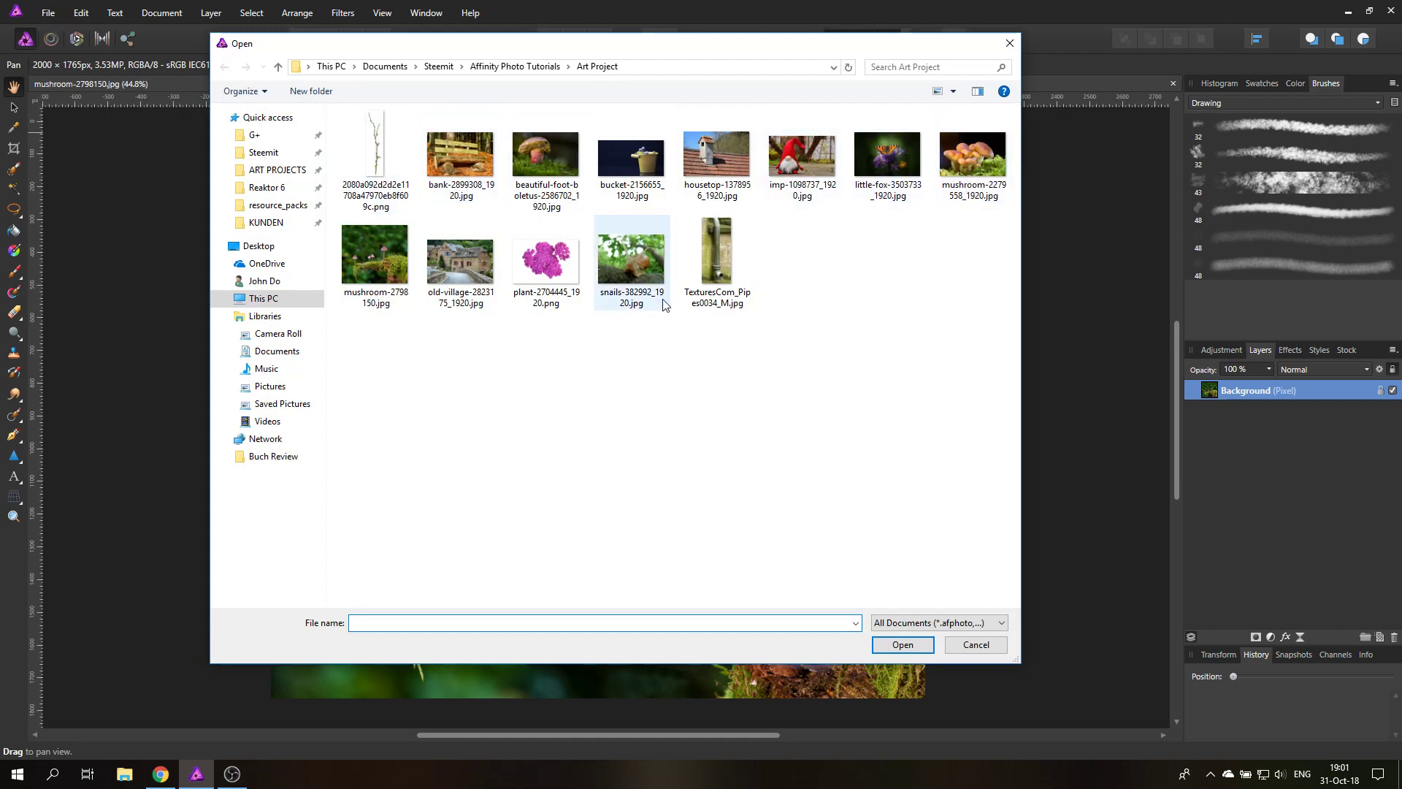
double_click(537, 155)
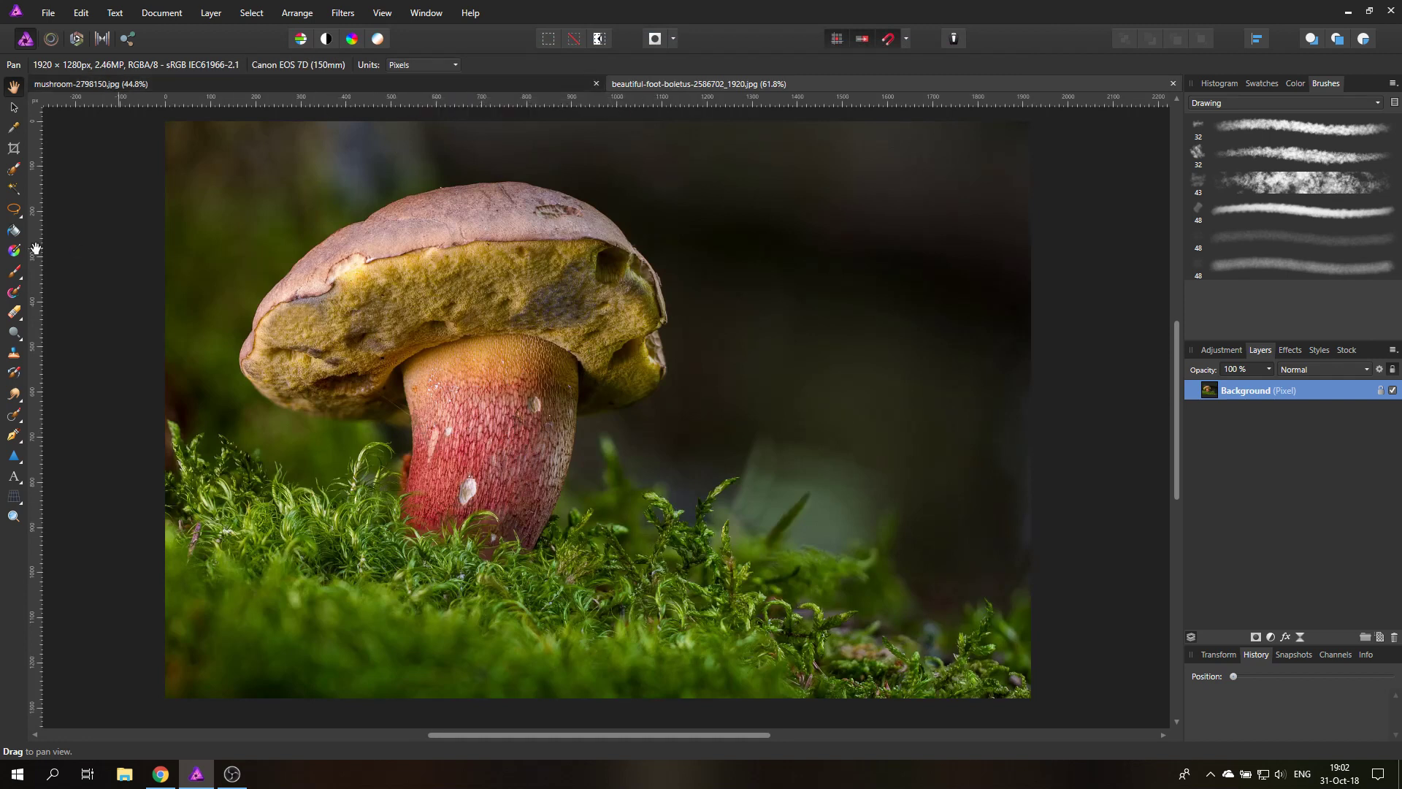
Enlarge the boletus photo to 100% around the stem and moss, with the Freehand Selection tool active
left_click(15, 210)
left_click(80, 286)
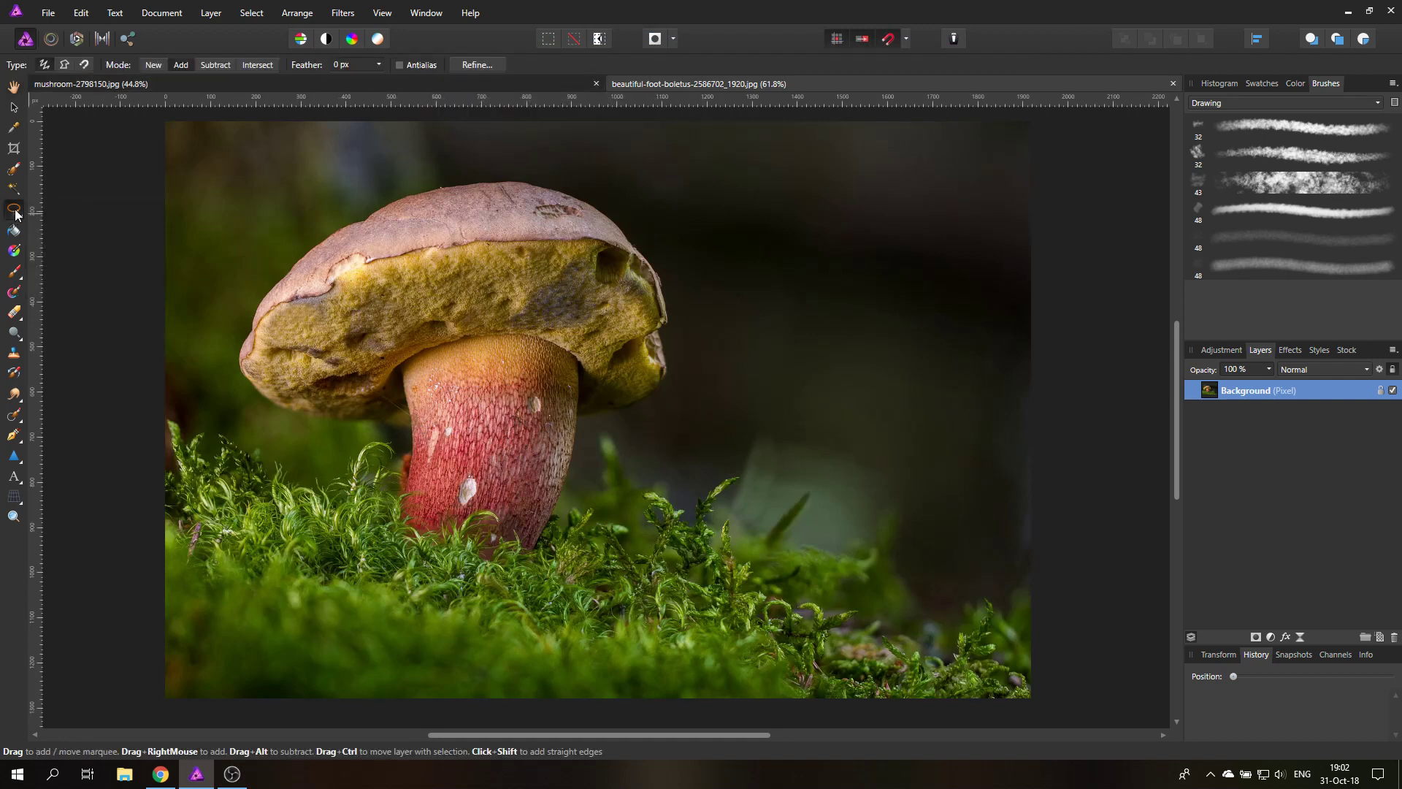
left_click(13, 517)
left_click(411, 429)
left_click(412, 426)
scroll(528, 466, "up", 1)
scroll(528, 466, "up", 3)
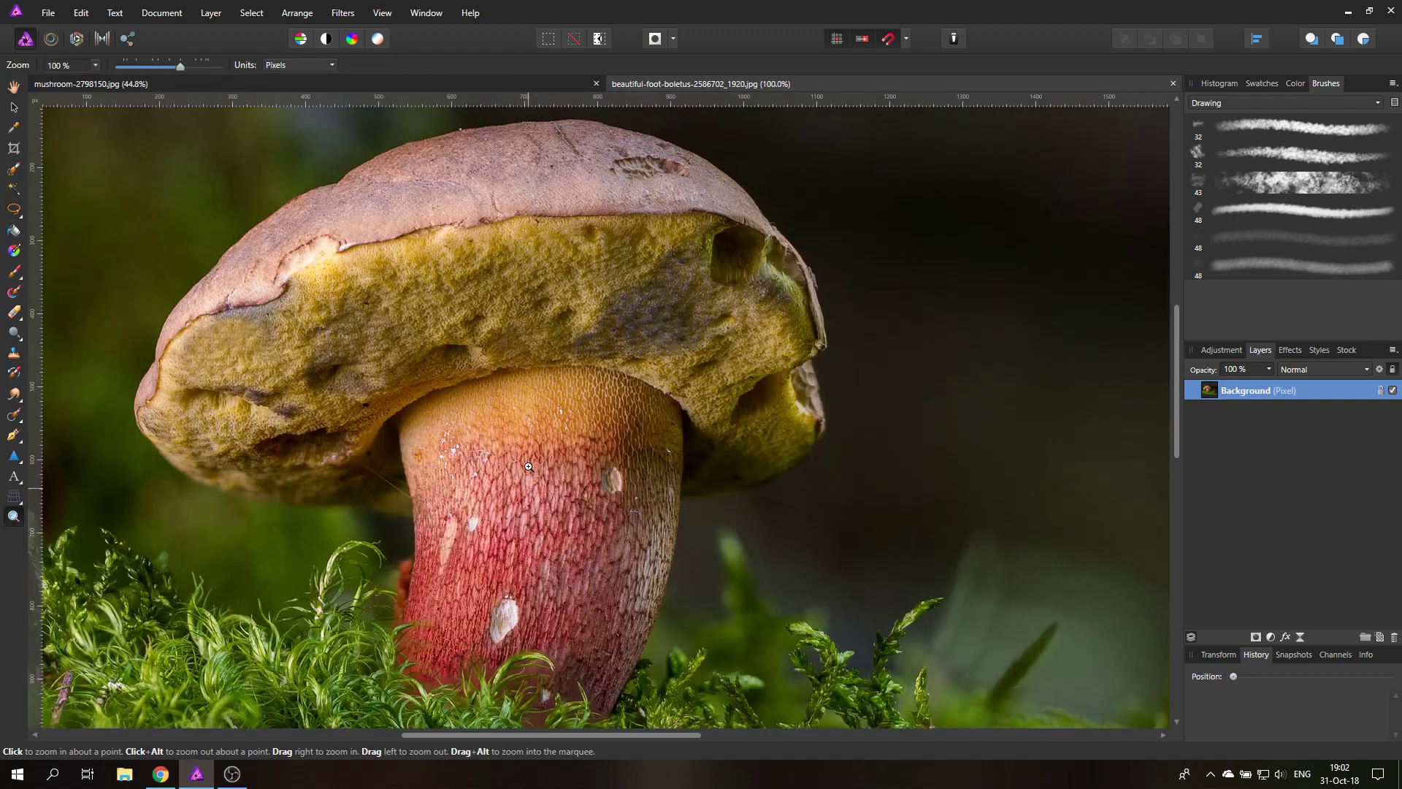
scroll(529, 471, "down", 4)
left_click(539, 485)
scroll(536, 512, "down", 4)
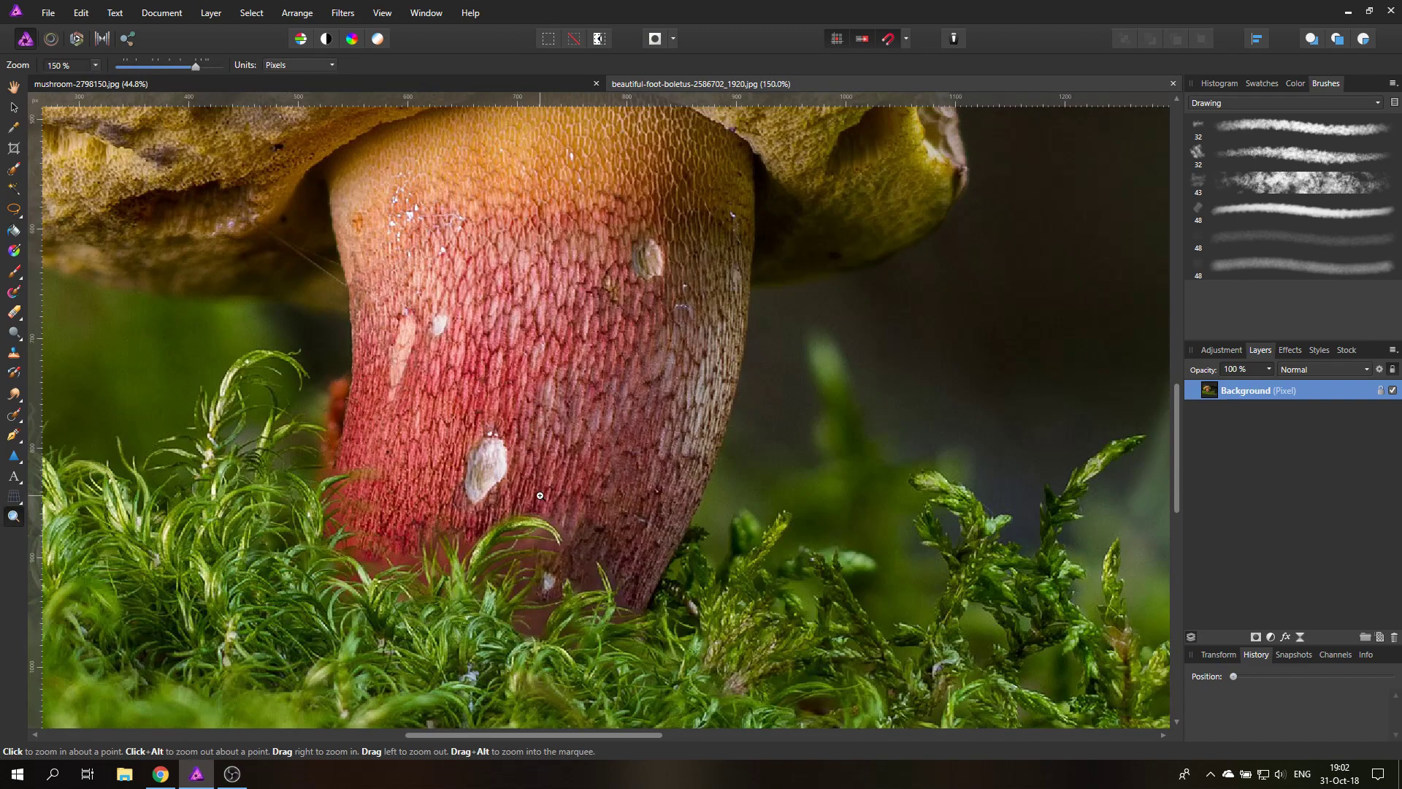
left_click(540, 494, "alt")
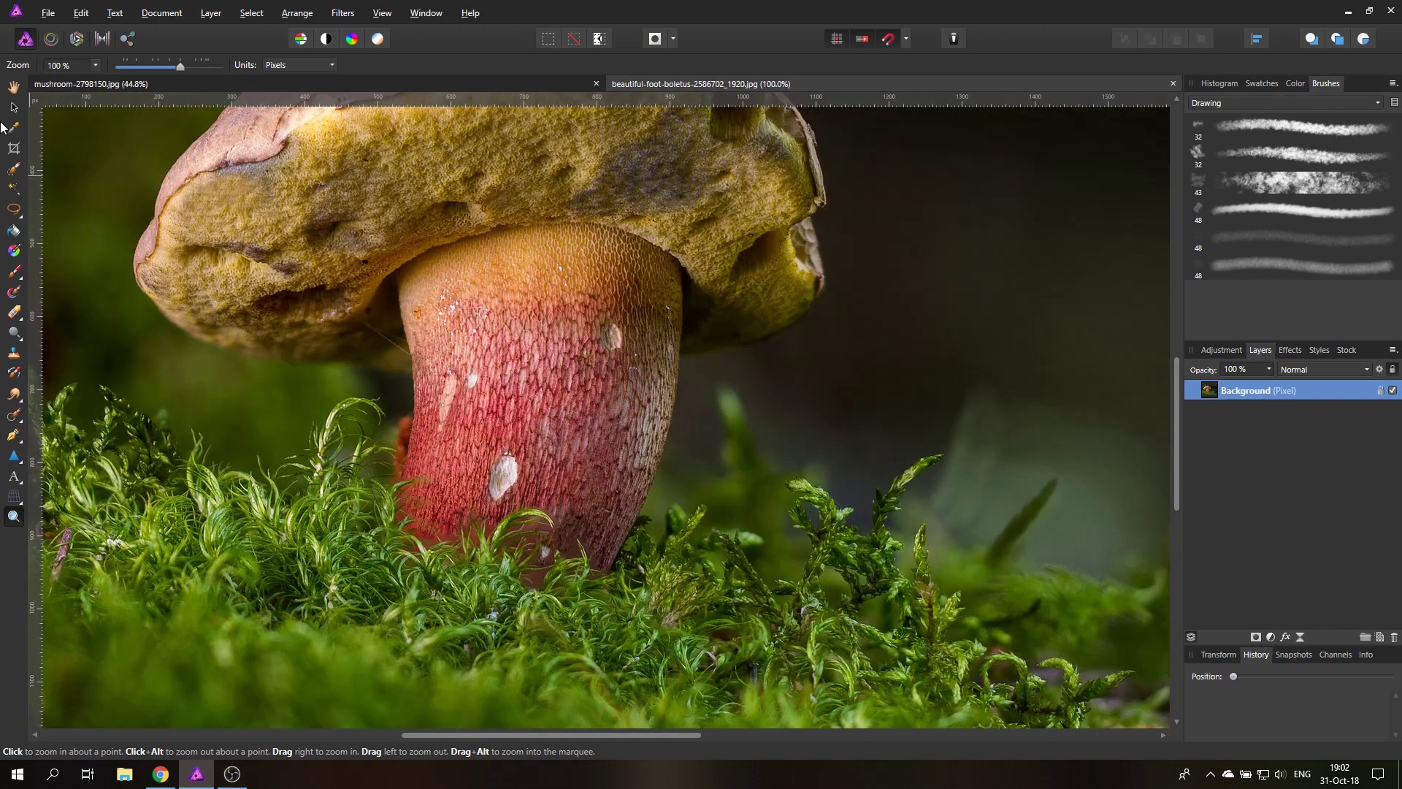
left_click(12, 212)
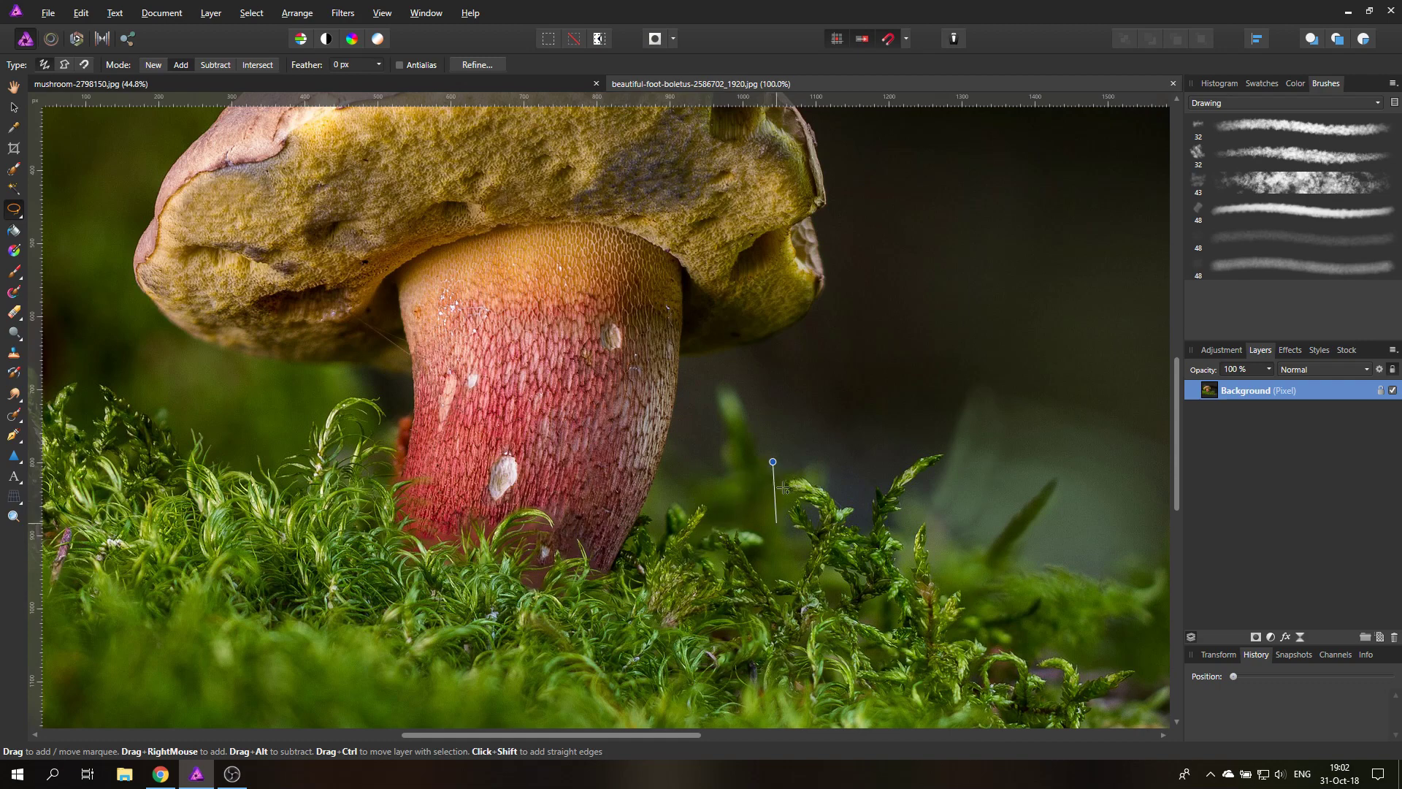
Try a small straight-edged freehand selection on the dark background beside the stem, switch the mode to New and deselect
left_click(773, 461)
left_click(866, 474)
left_click(907, 359)
left_click(841, 348)
left_click(780, 360)
left_click(753, 421)
left_click(855, 423)
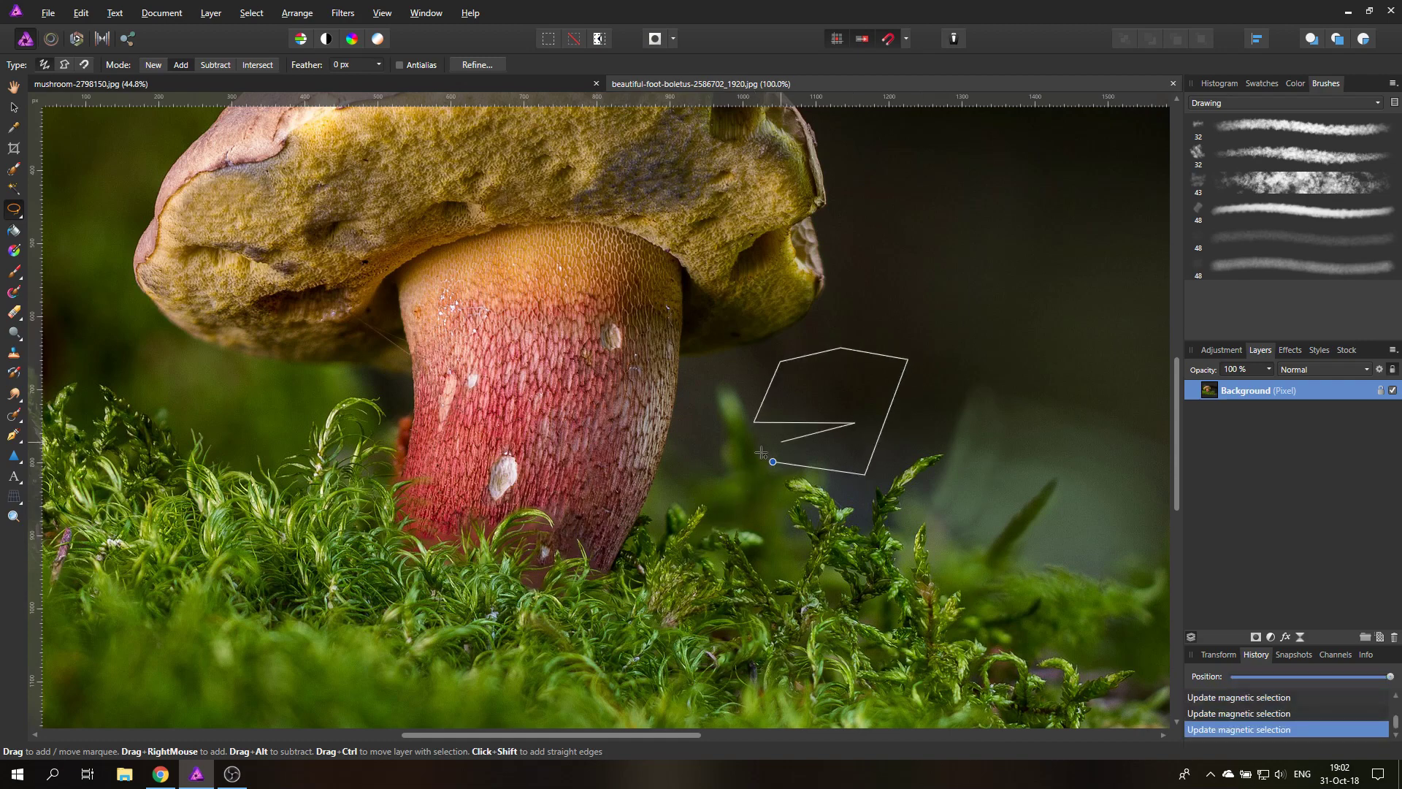
left_click(774, 458)
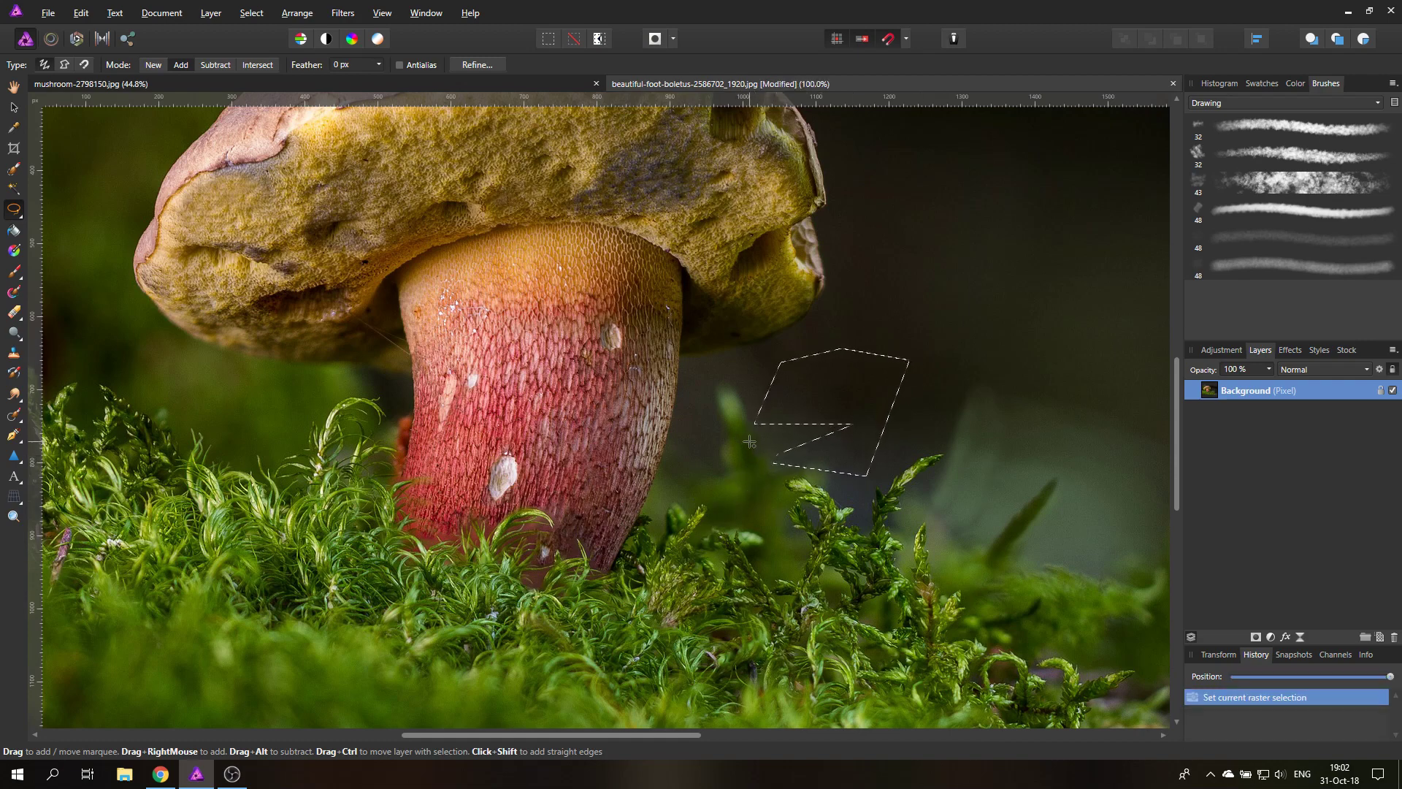
left_click(152, 66)
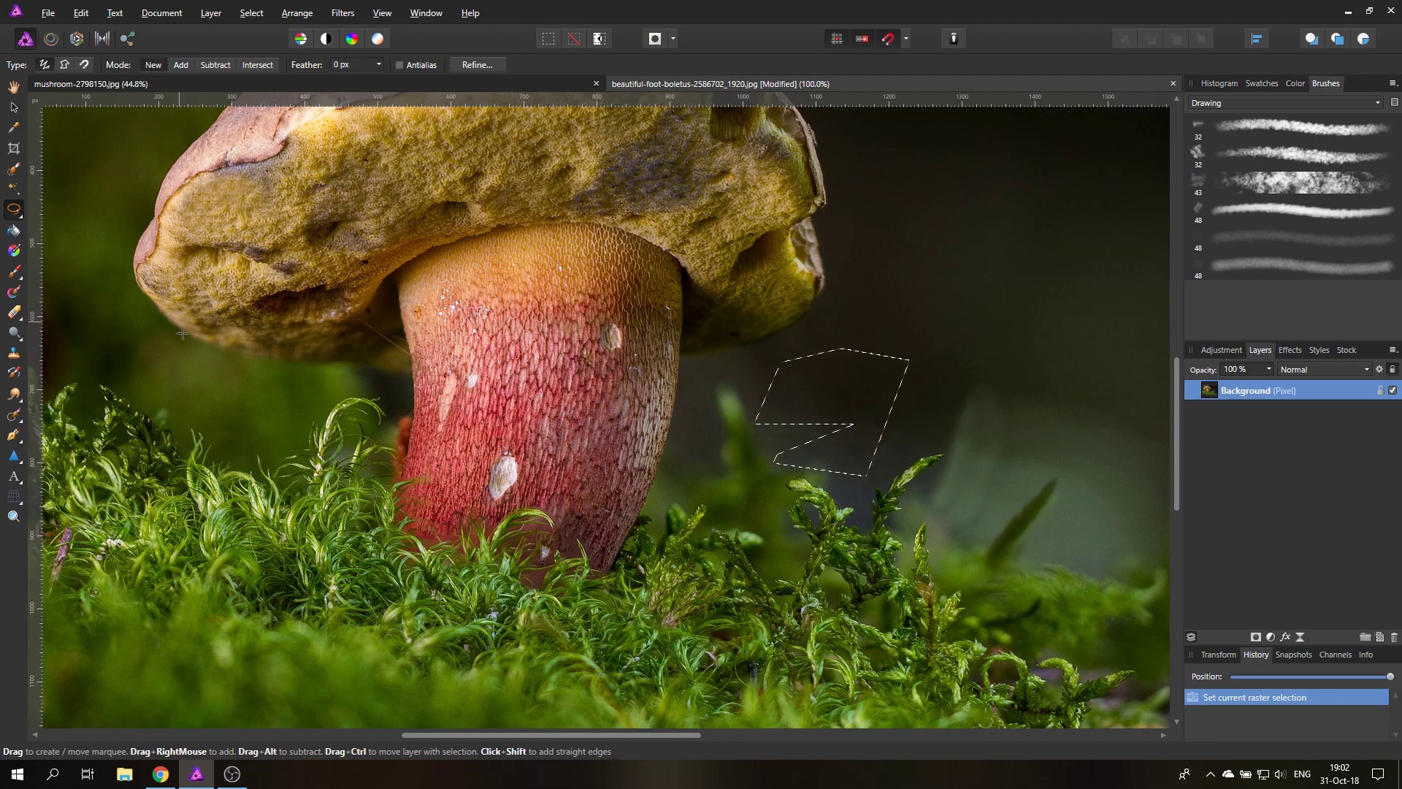
key("ctrl+d")
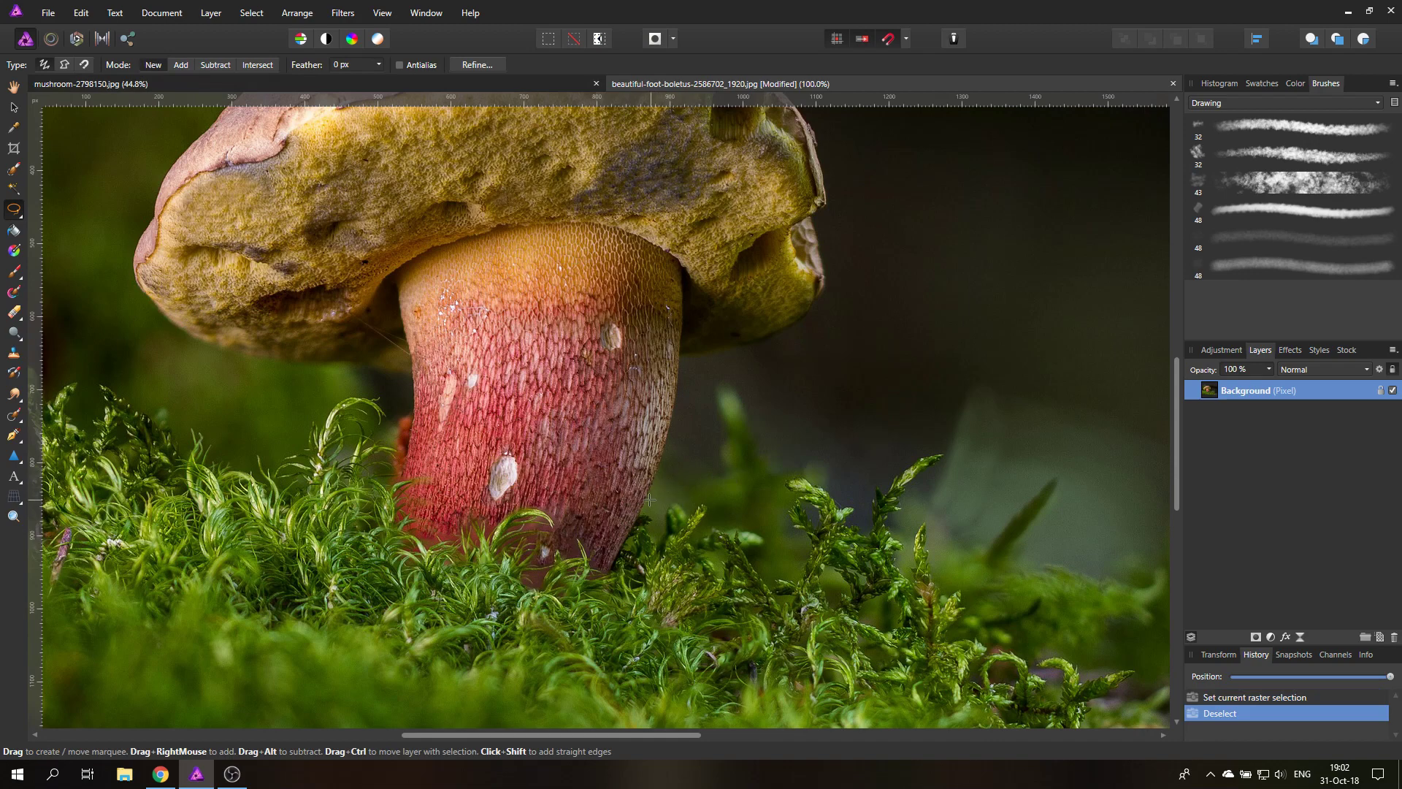
Select the boletus stem with its surrounding moss freehand, and add the rest of the cap to the selection in Add mode
mouse_move(649, 496)
left_mouse_down()
mouse_move(747, 498)
mouse_move(772, 542)
mouse_move(785, 663)
mouse_move(765, 702)
mouse_move(743, 691)
mouse_move(735, 714)
mouse_move(592, 722)
mouse_move(340, 710)
mouse_move(263, 639)
mouse_move(255, 489)
mouse_move(293, 421)
mouse_move(357, 382)
mouse_move(408, 406)
mouse_move(397, 430)
mouse_move(410, 445)
mouse_move(413, 383)
mouse_move(195, 352)
mouse_move(155, 319)
mouse_move(343, 371)
mouse_move(257, 370)
mouse_move(203, 351)
mouse_move(156, 329)
mouse_move(129, 274)
mouse_move(165, 174)
mouse_move(221, 117)
mouse_move(438, 174)
mouse_move(666, 314)
mouse_move(658, 423)
left_mouse_up()
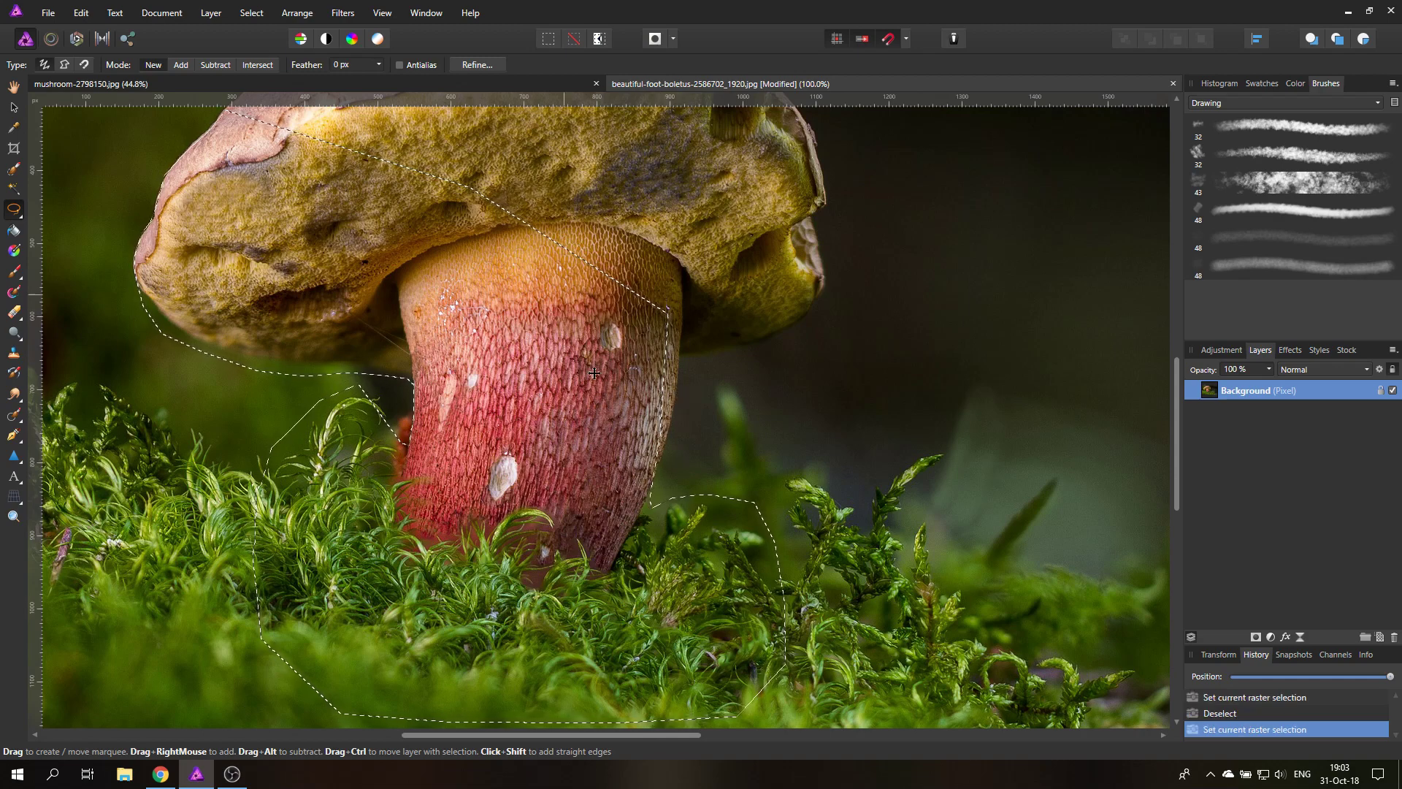
left_click_drag(557, 322, 537, 495)
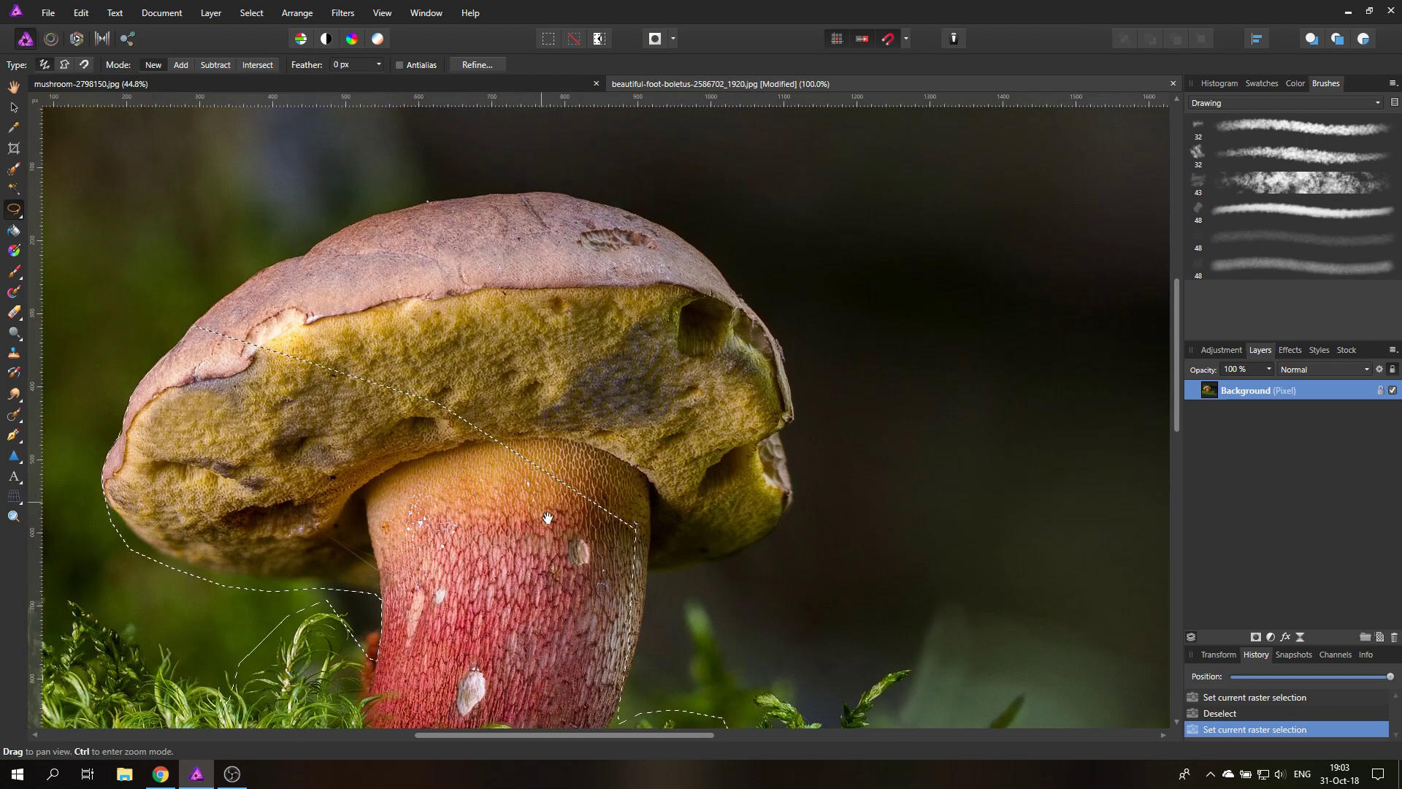
left_click_drag(545, 569, 486, 507)
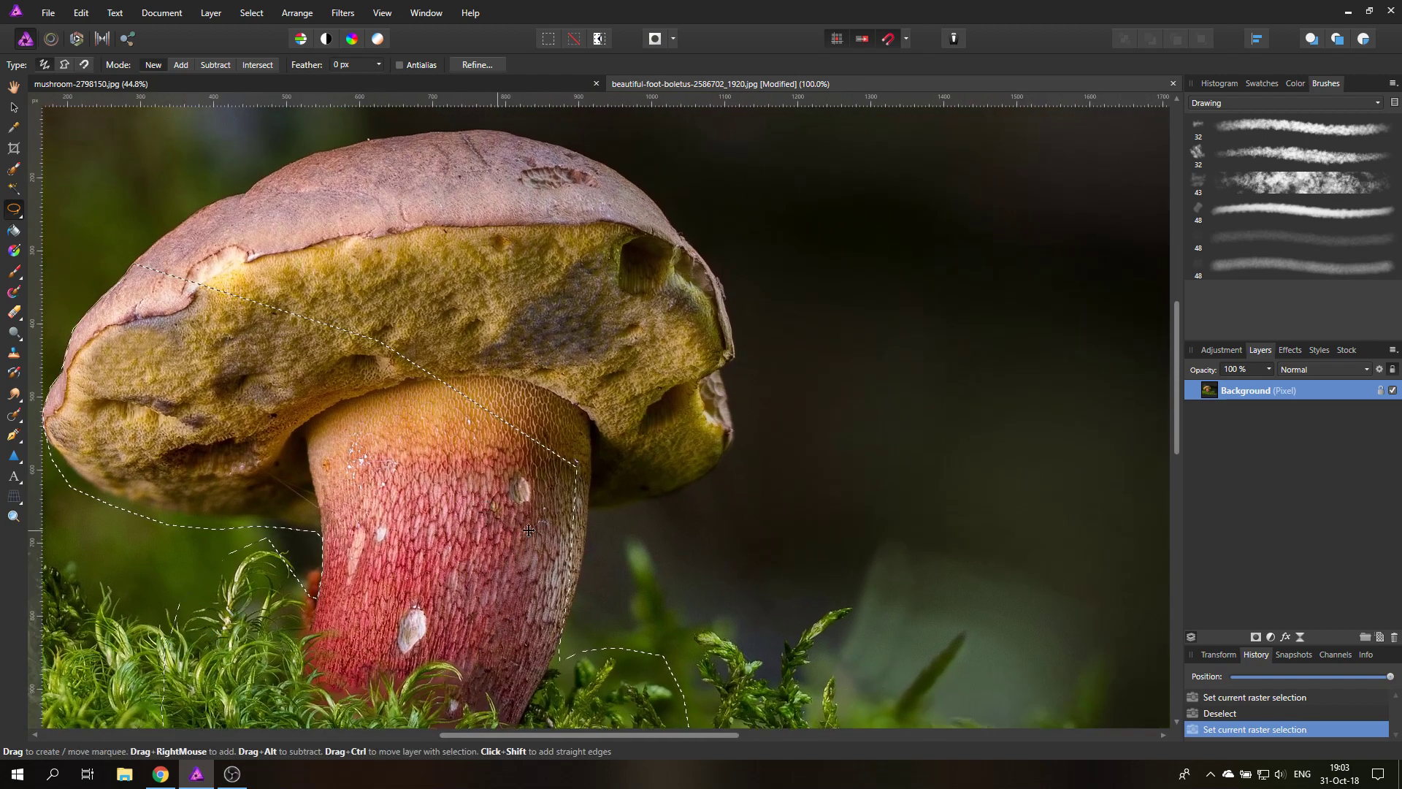
left_click(182, 67)
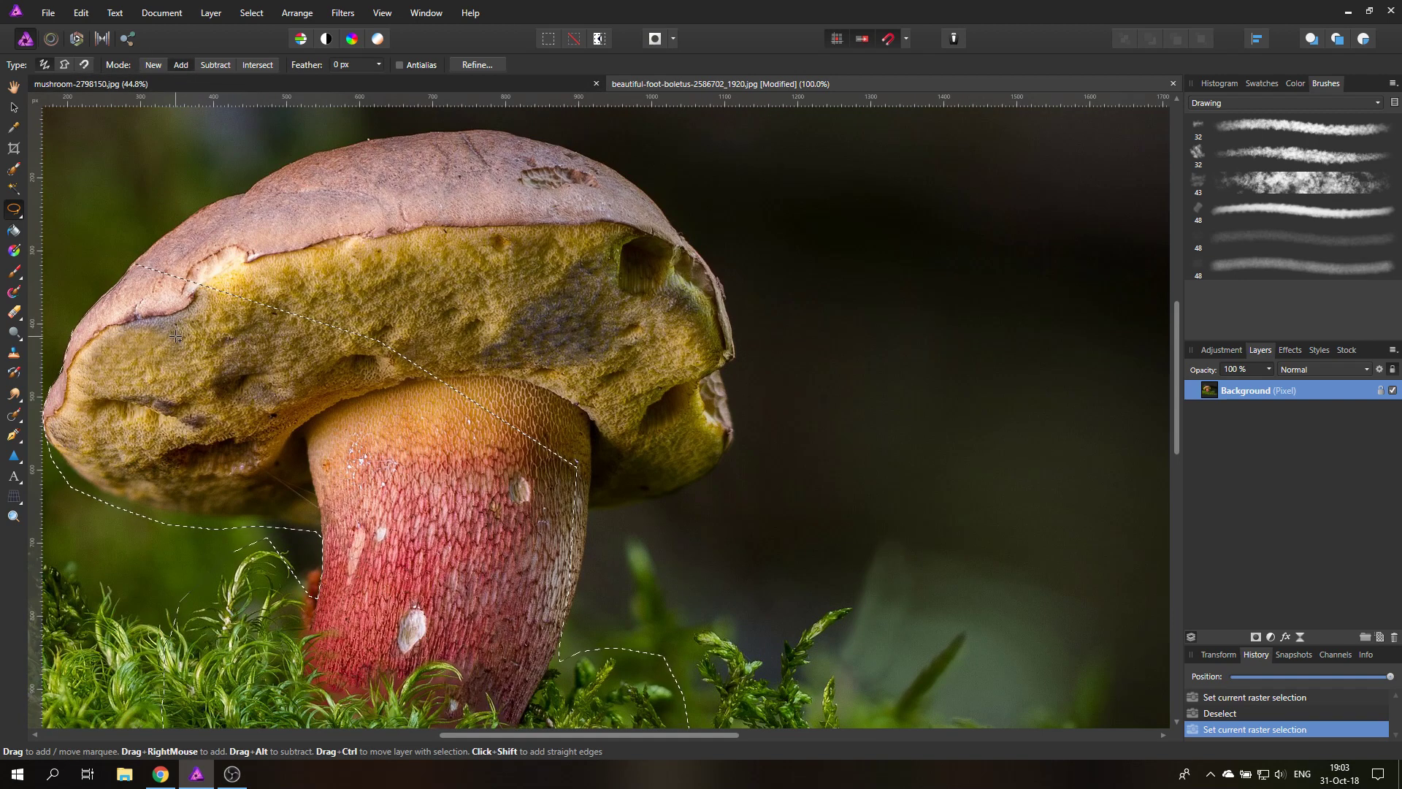
left_click(242, 394)
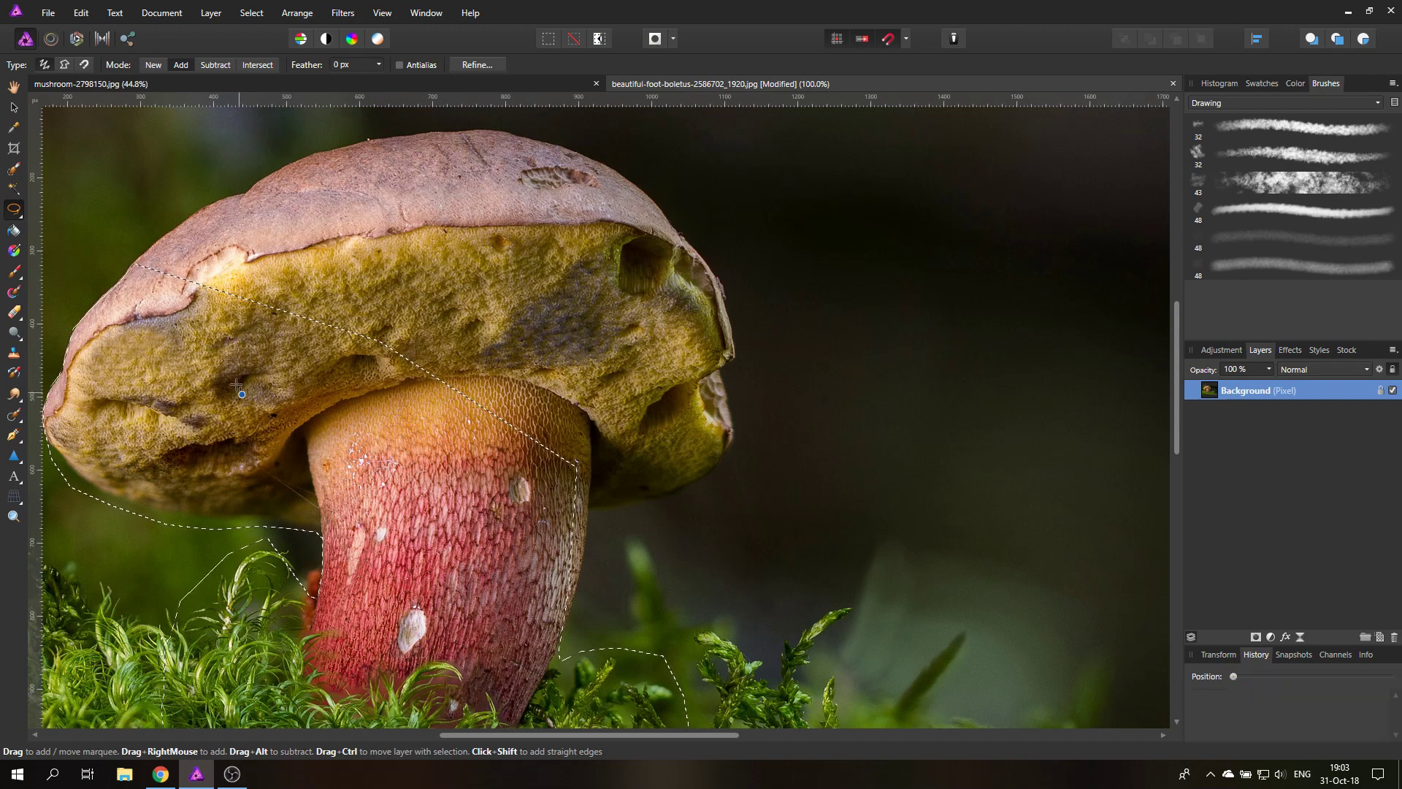
left_click(133, 264, "shift")
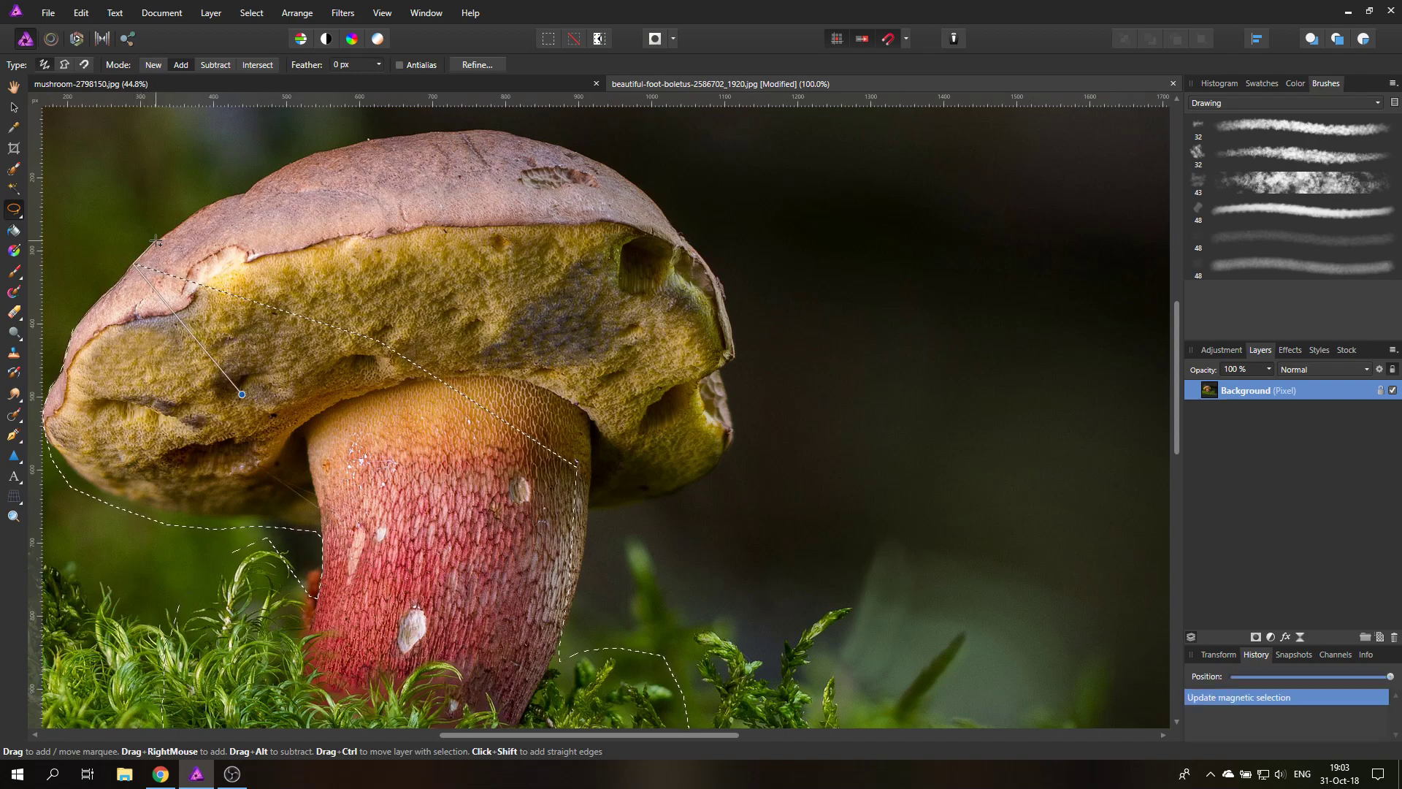
left_click(162, 238, "shift")
left_click(187, 220)
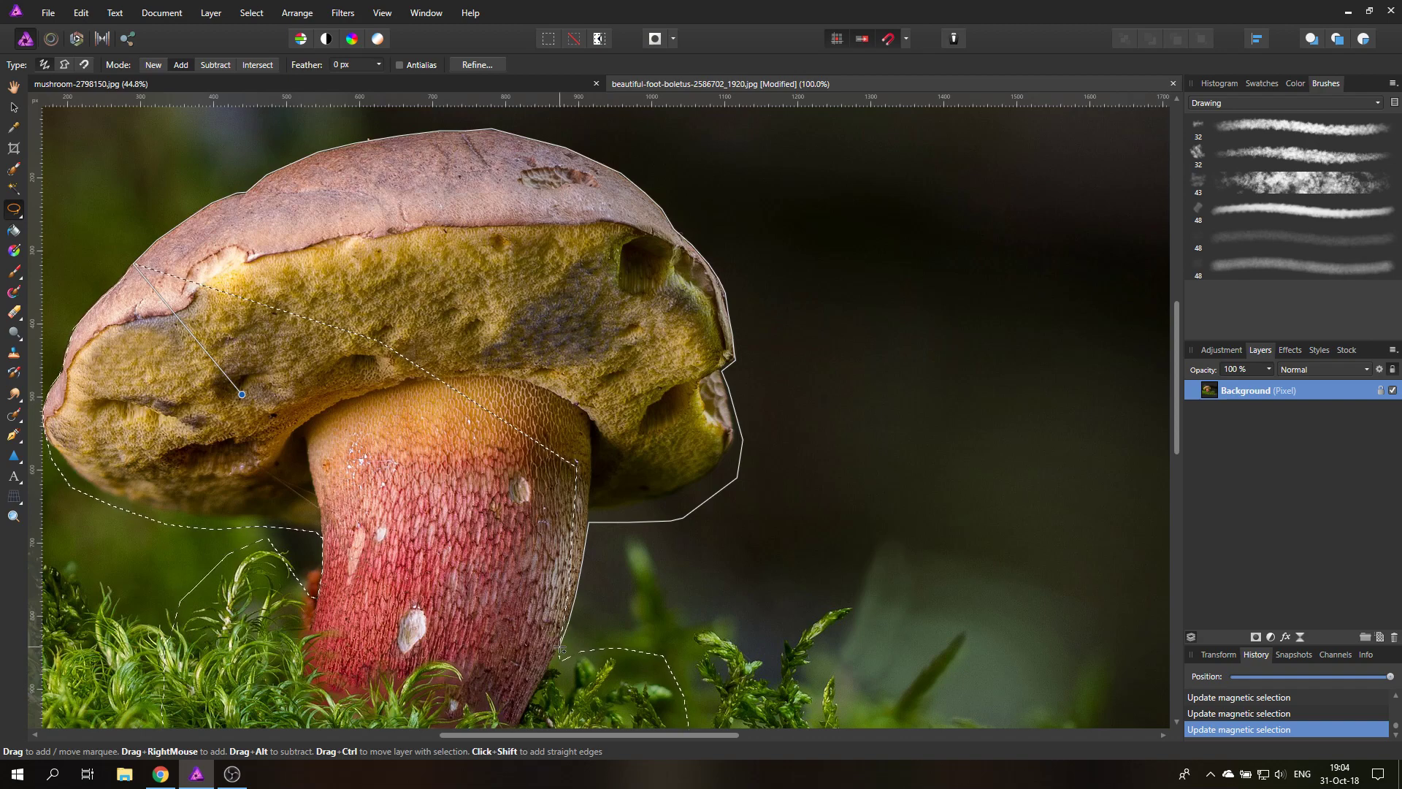
left_click(518, 581)
left_click(241, 394)
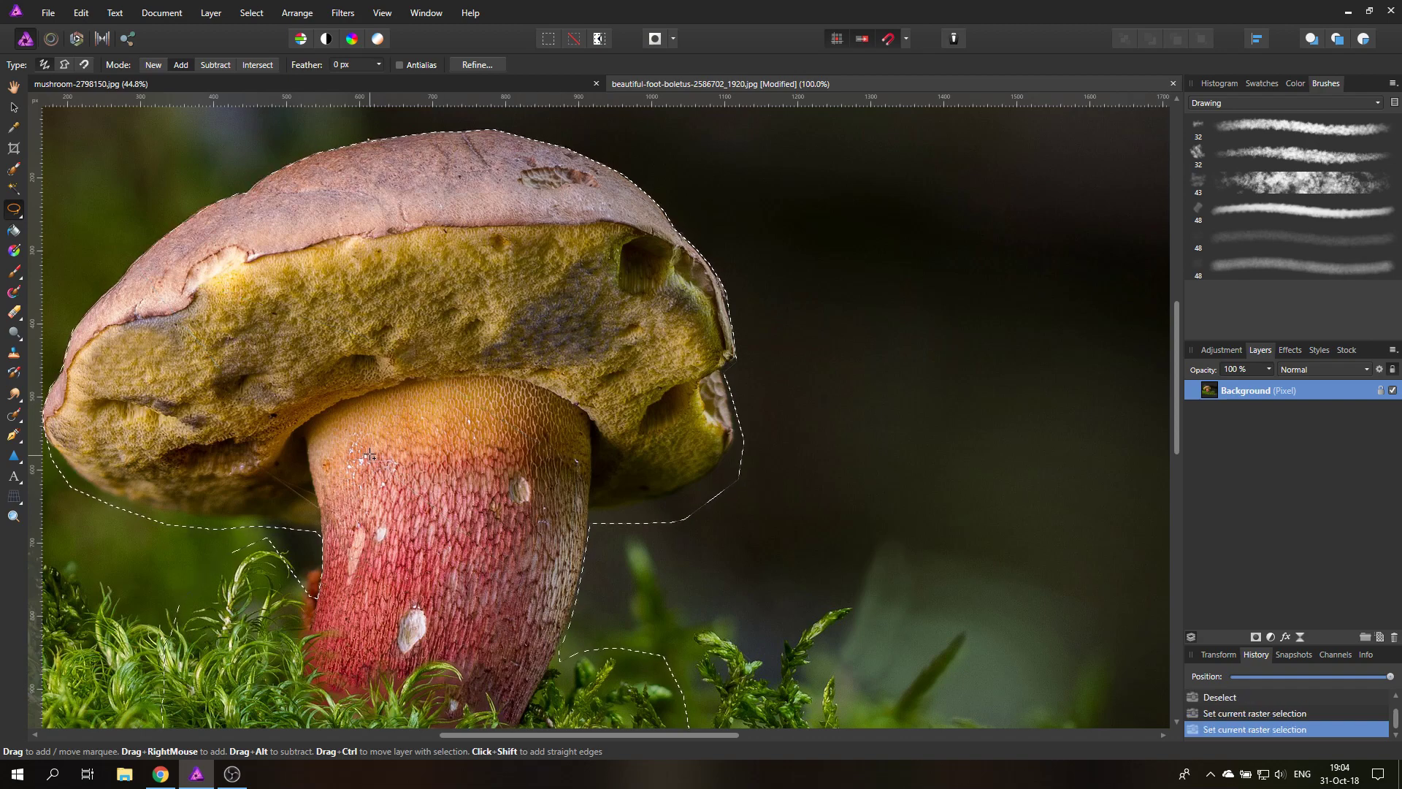
Copy the selected mushroom and moss and paste them into mushroom-2798150.jpg
scroll(387, 418, "down", 3)
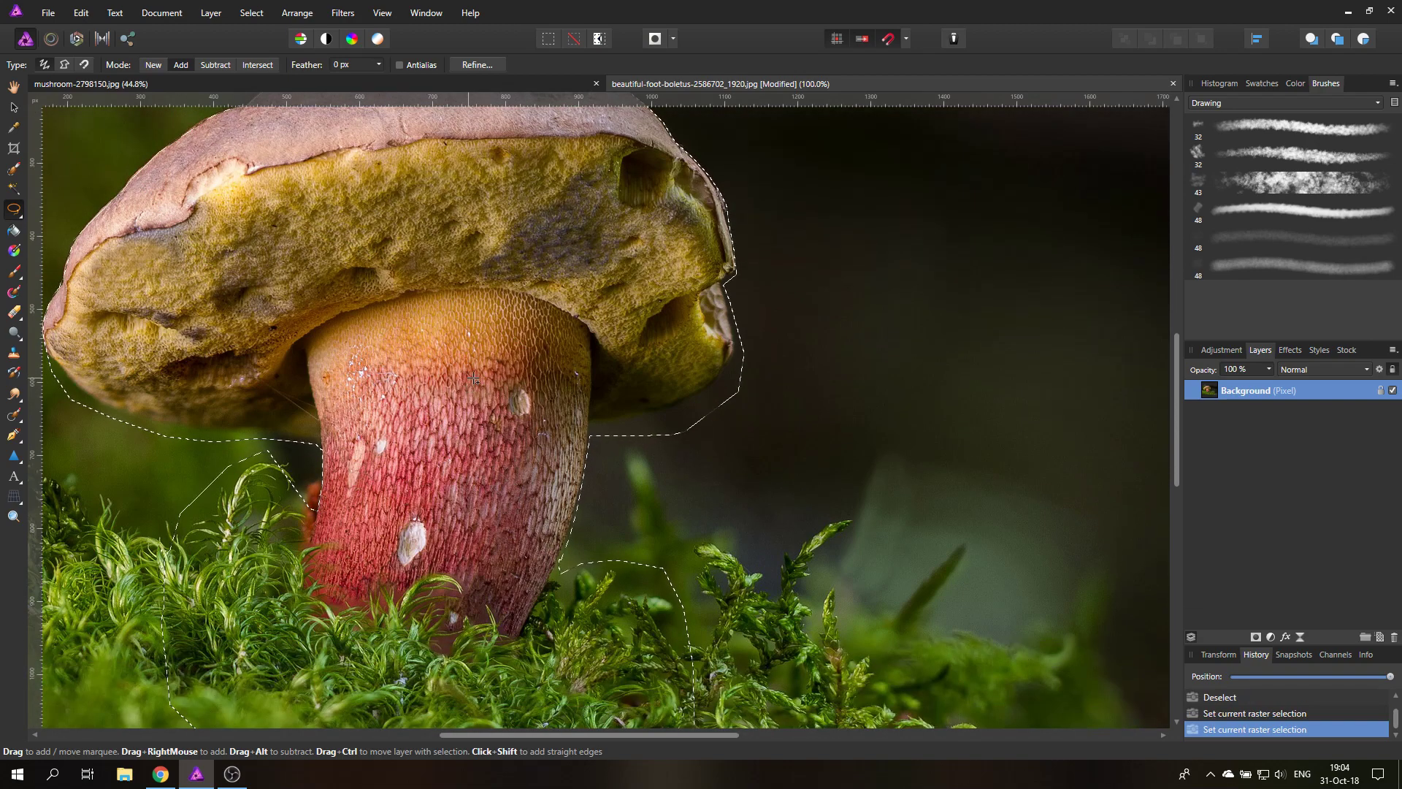
left_click(82, 13)
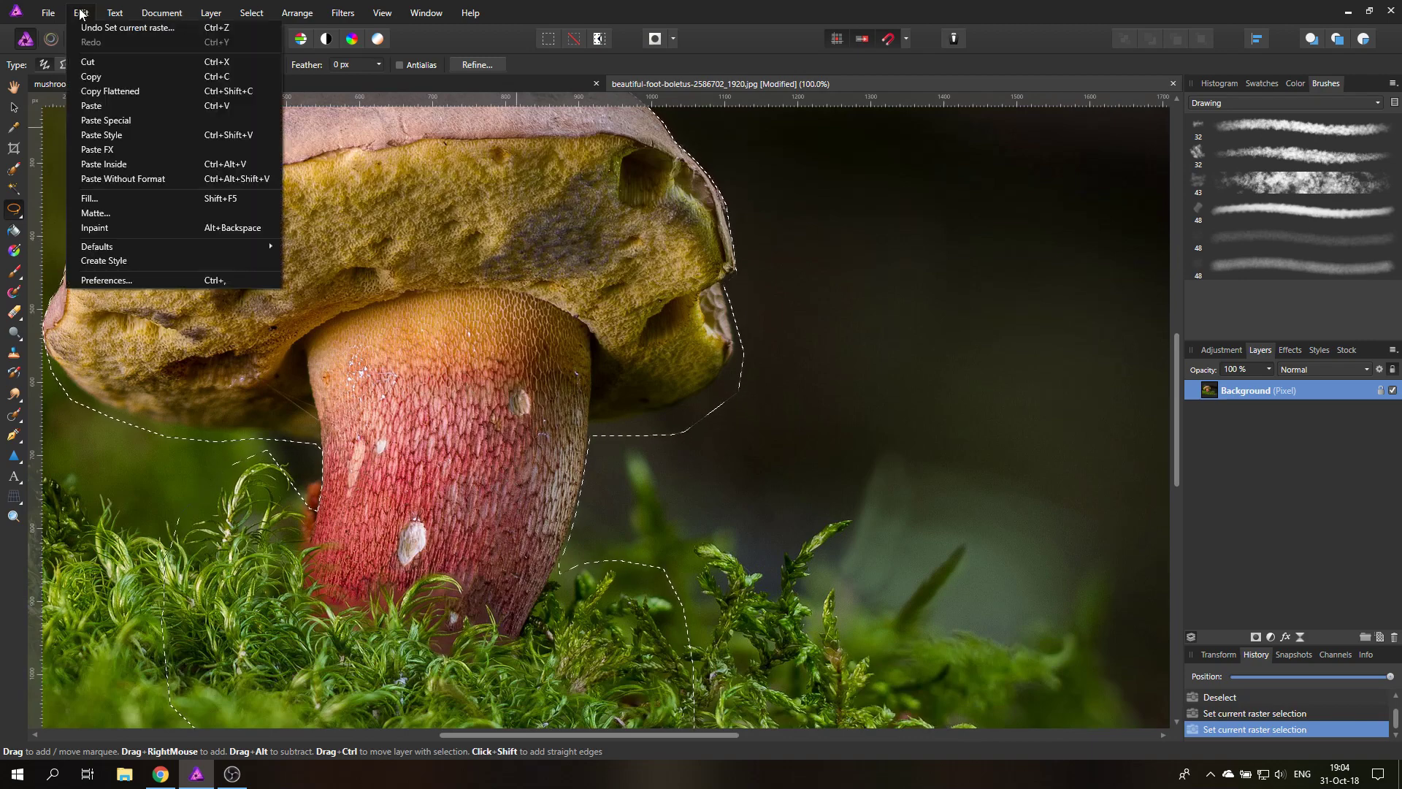
left_click(96, 78)
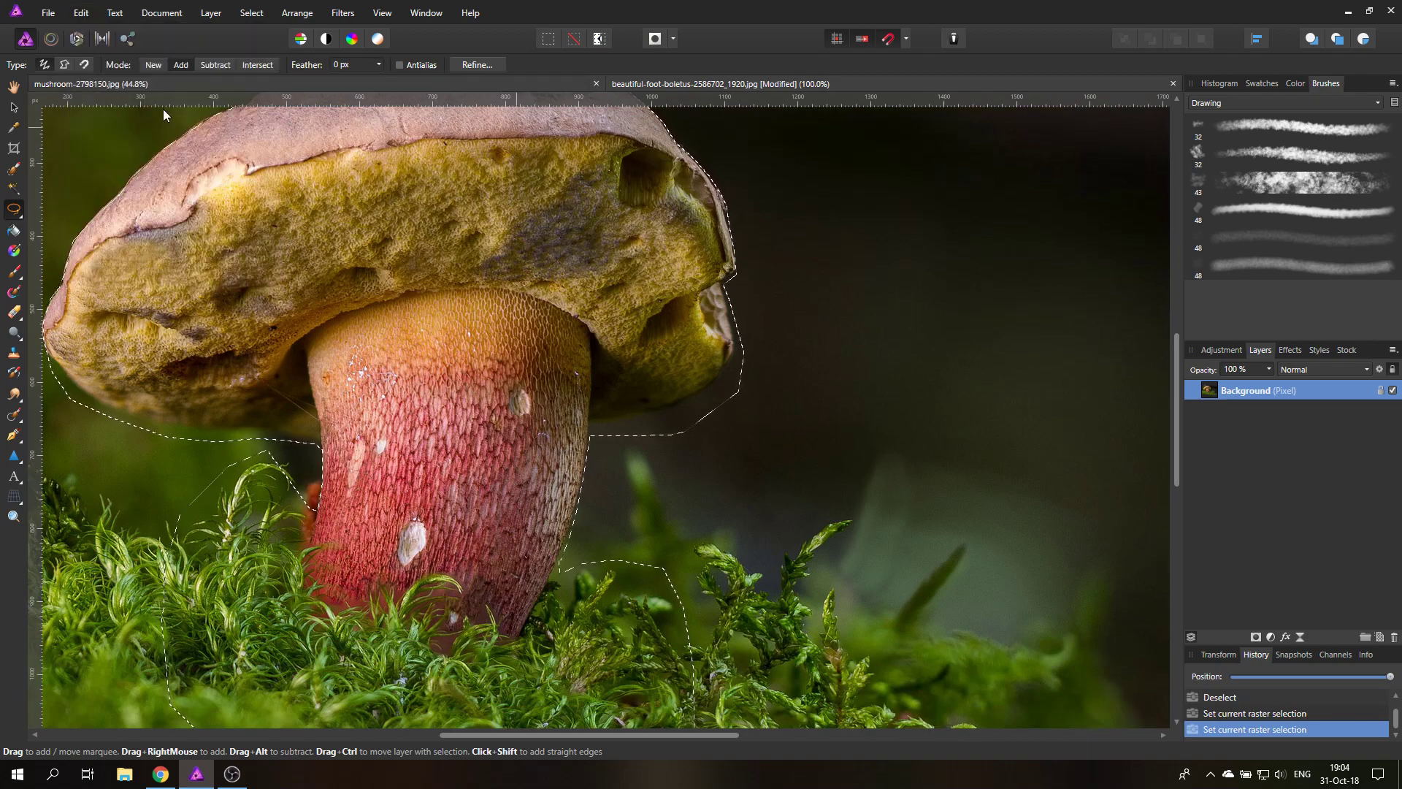
left_click(272, 82)
left_click(74, 13)
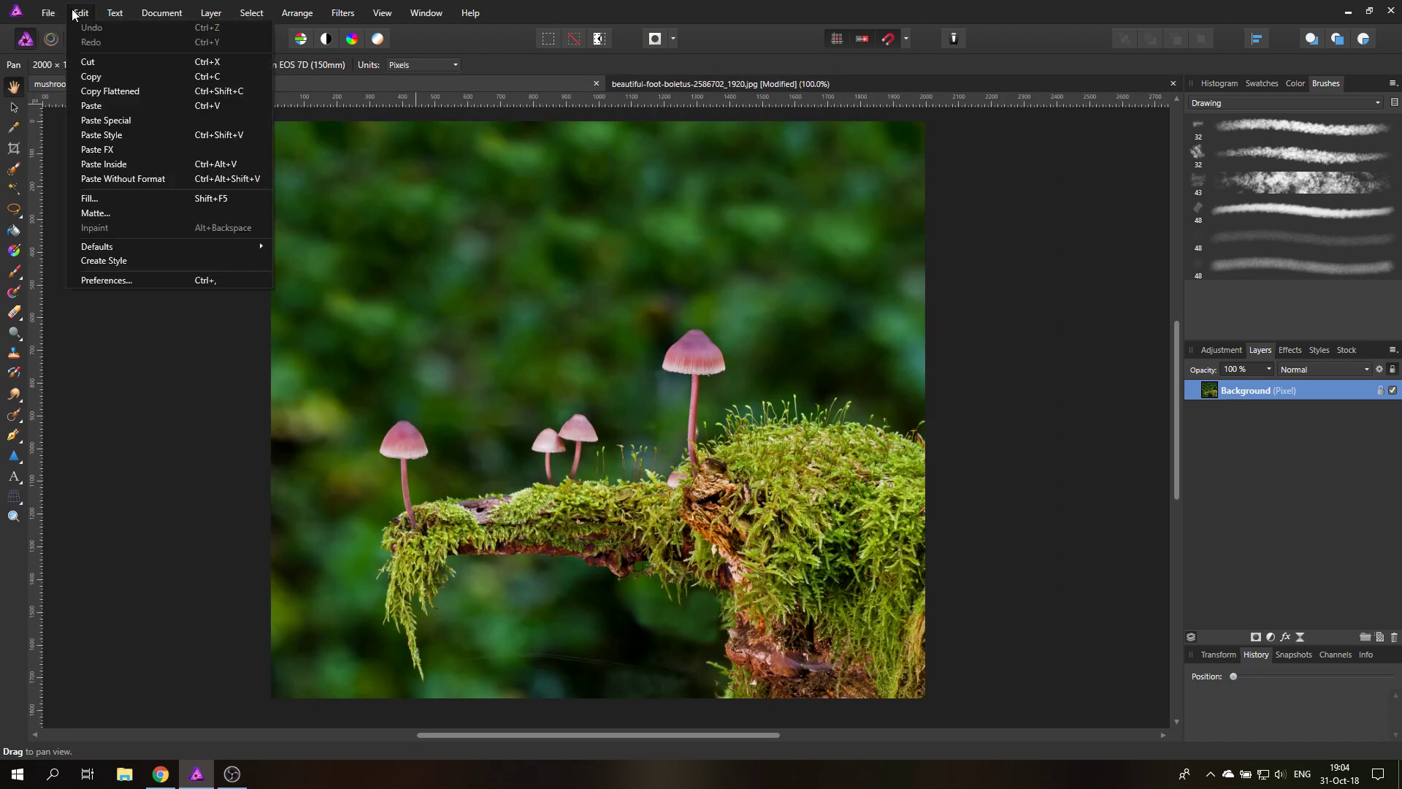
left_click(100, 107)
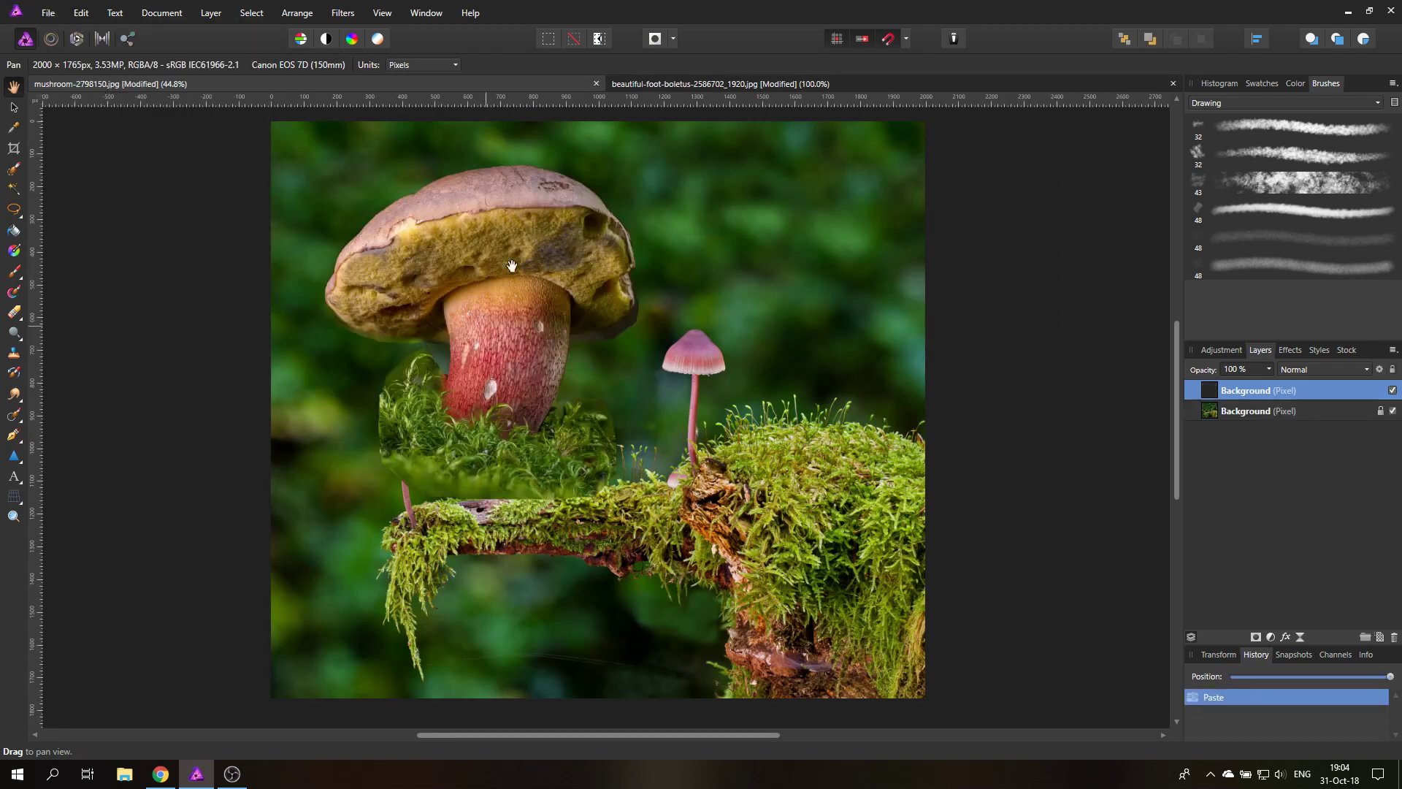
Close beautiful-foot-boletus-2586702_1920.jpg without saving the changes
left_click(752, 83)
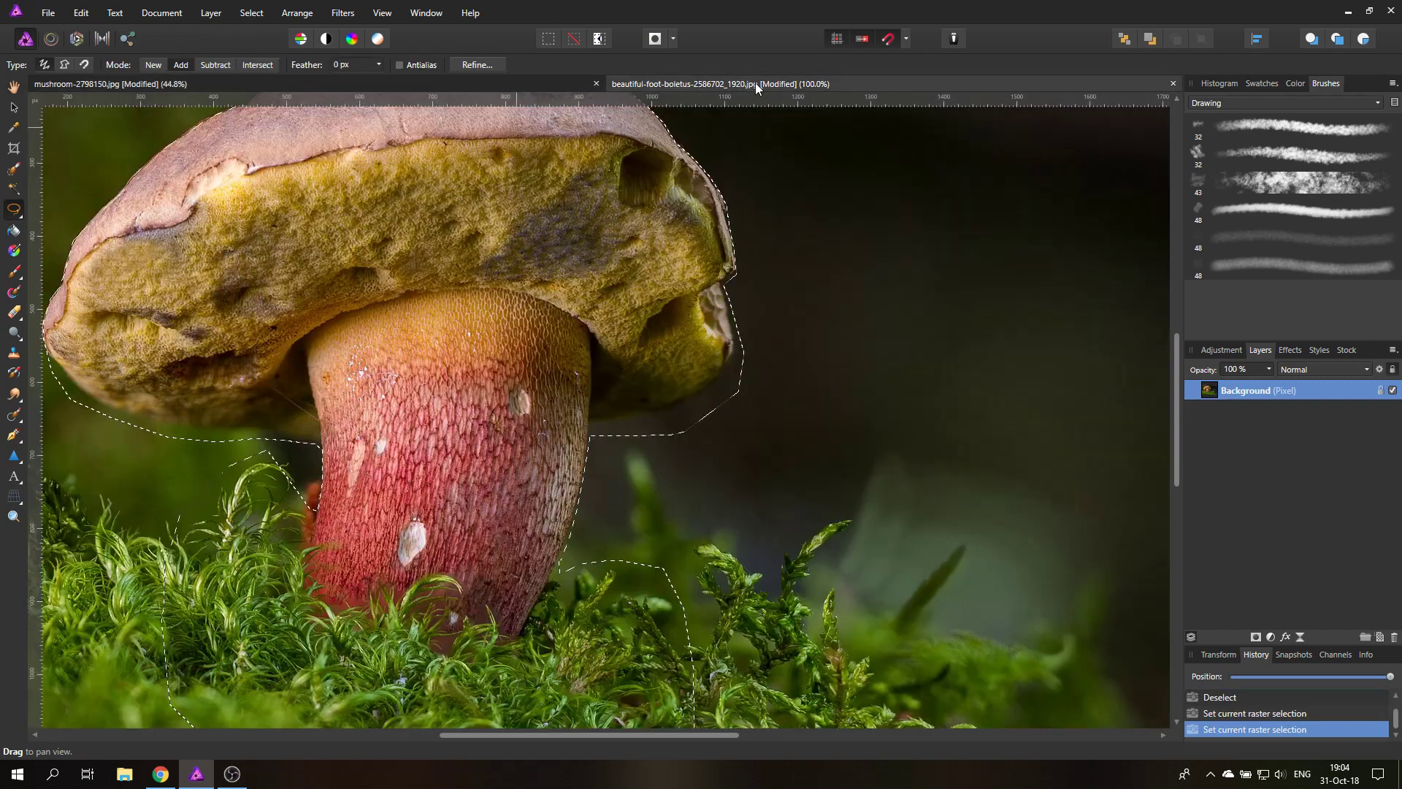
left_click(1172, 83)
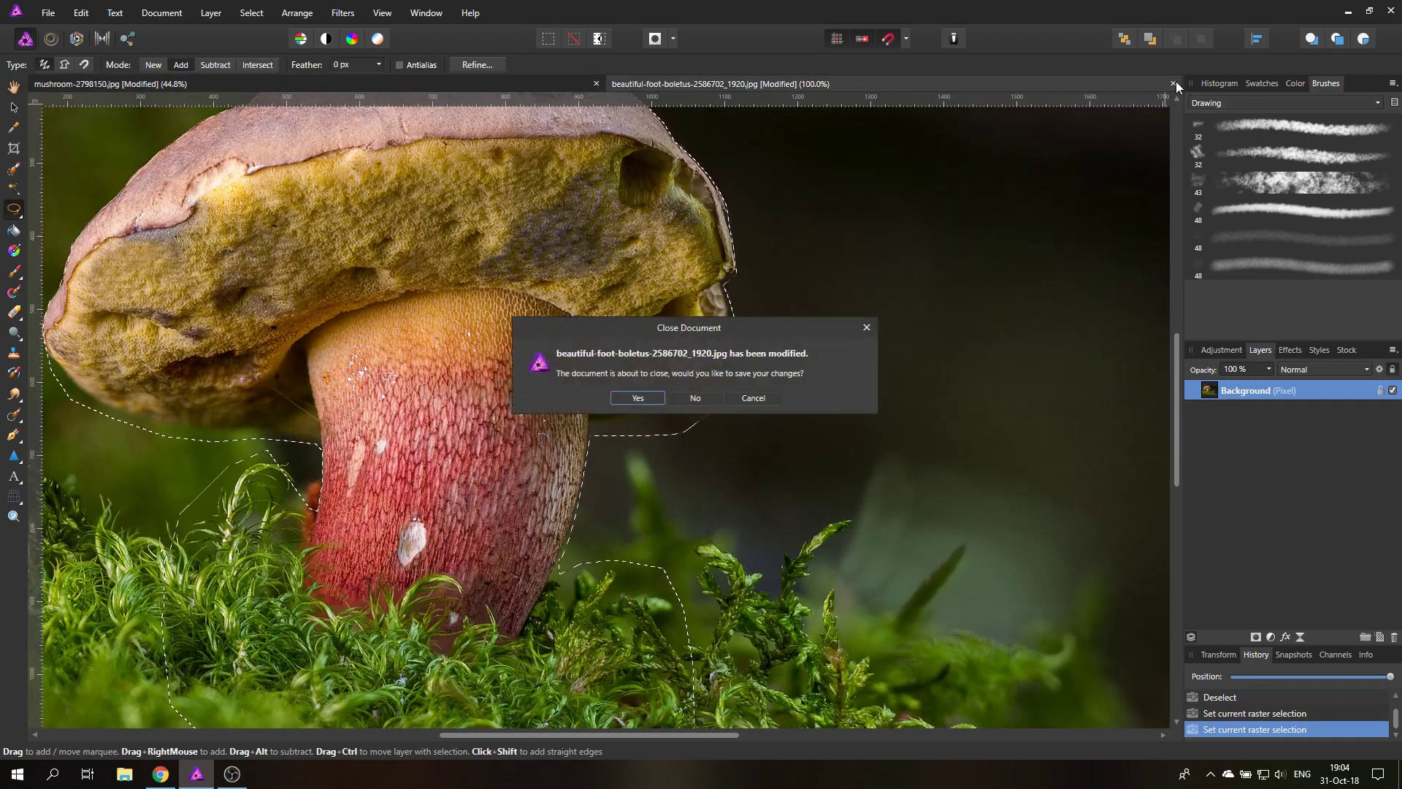
left_click(701, 396)
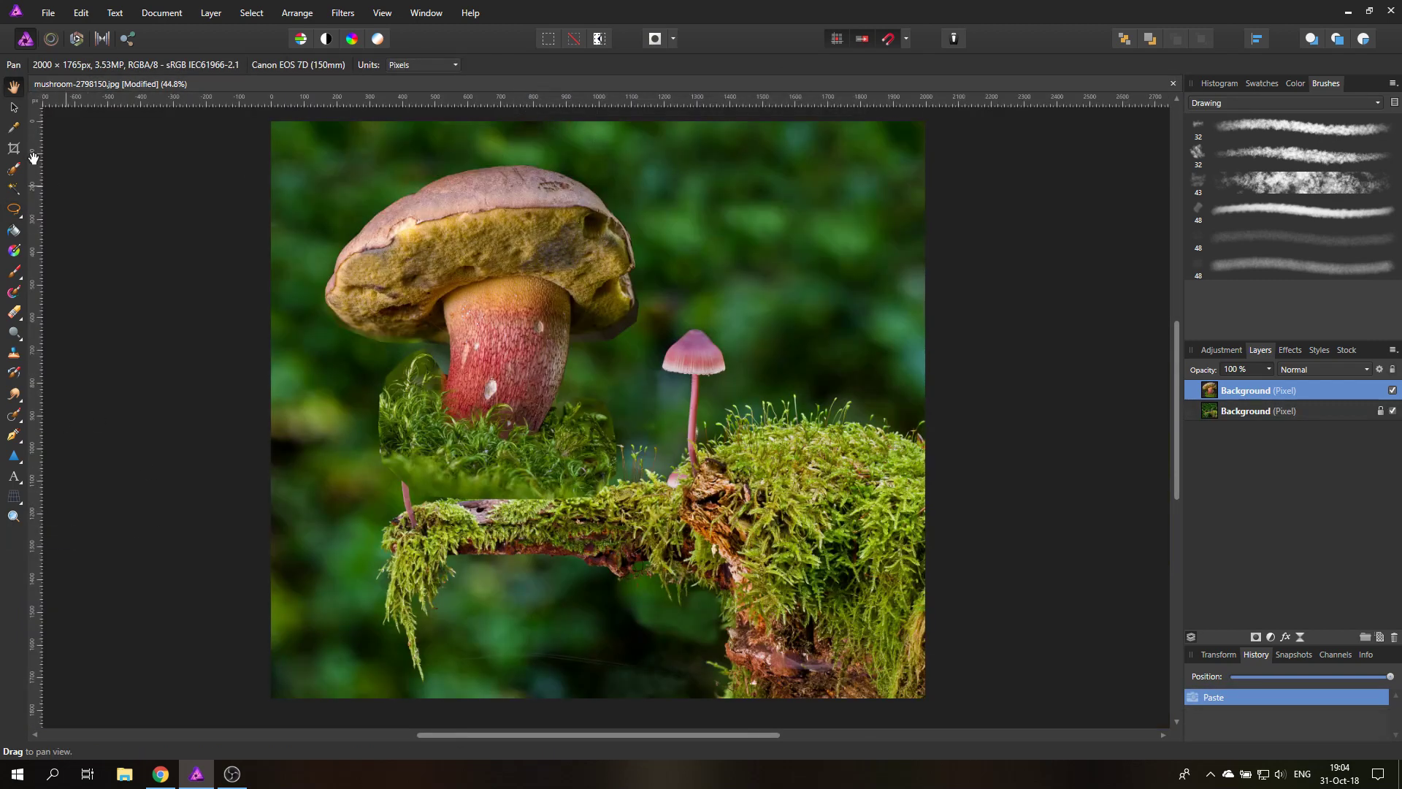
Rotate the pasted mushroom about 16° counter-clockwise, place it on the mossy branch and enlarge it proportionally
left_click(12, 108)
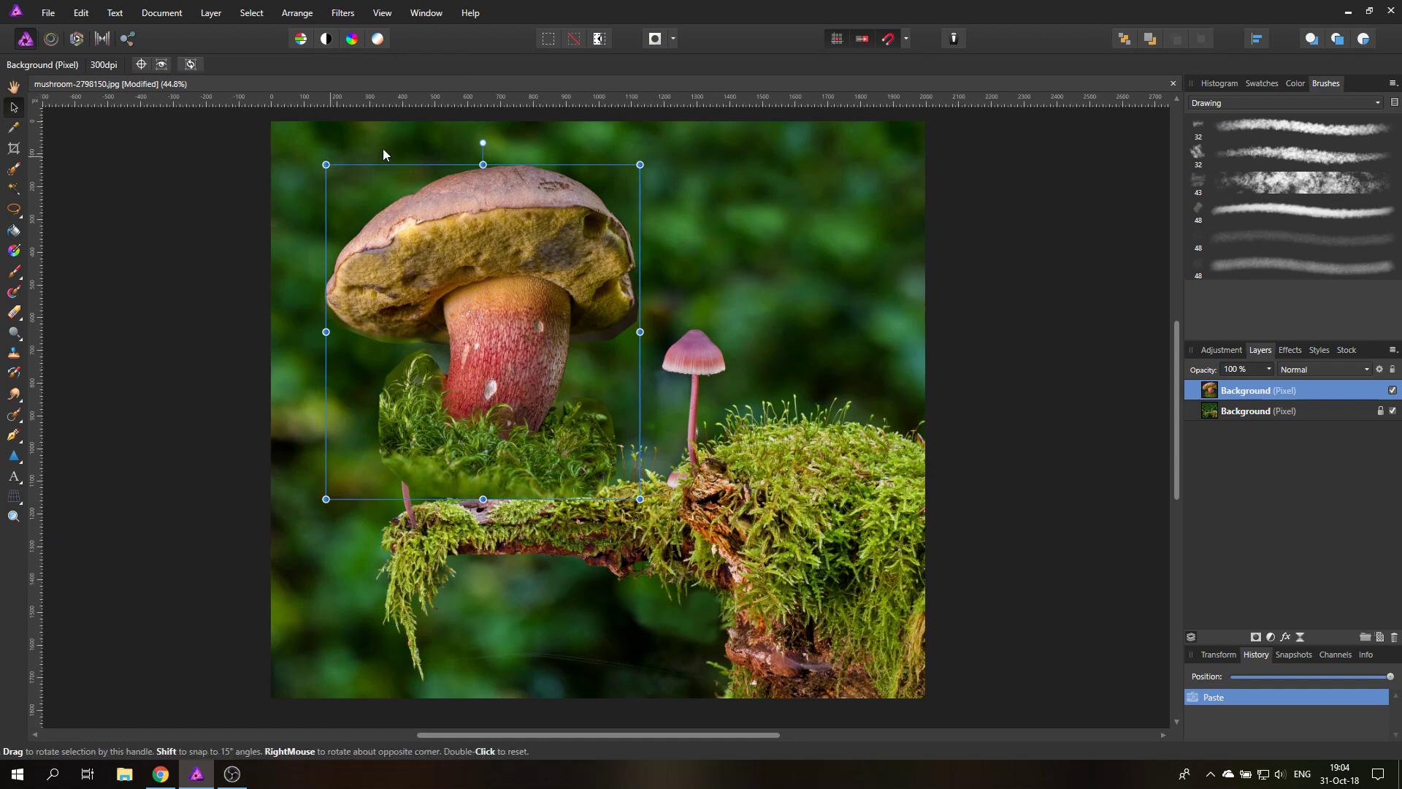
left_click_drag(483, 143, 429, 140)
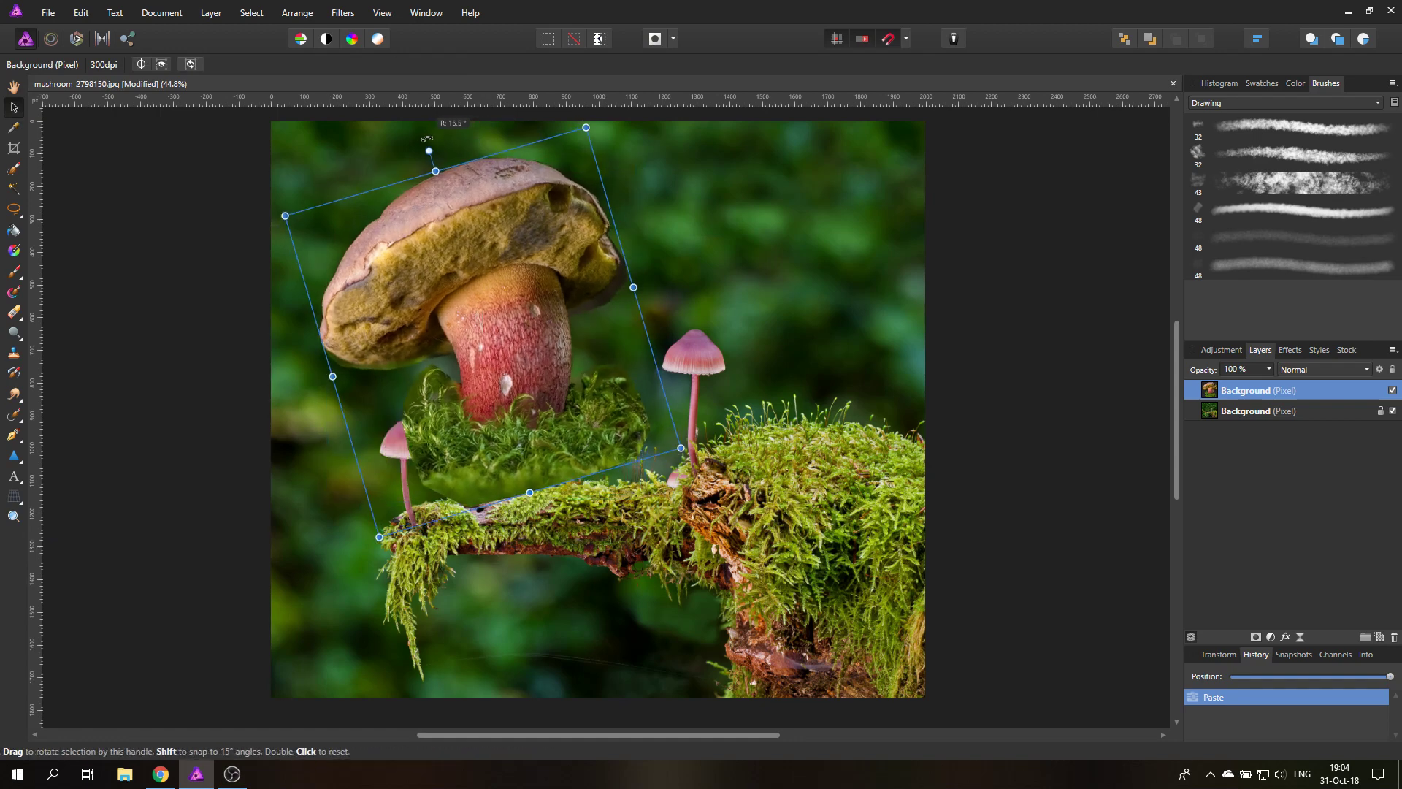
left_click_drag(486, 291, 511, 329)
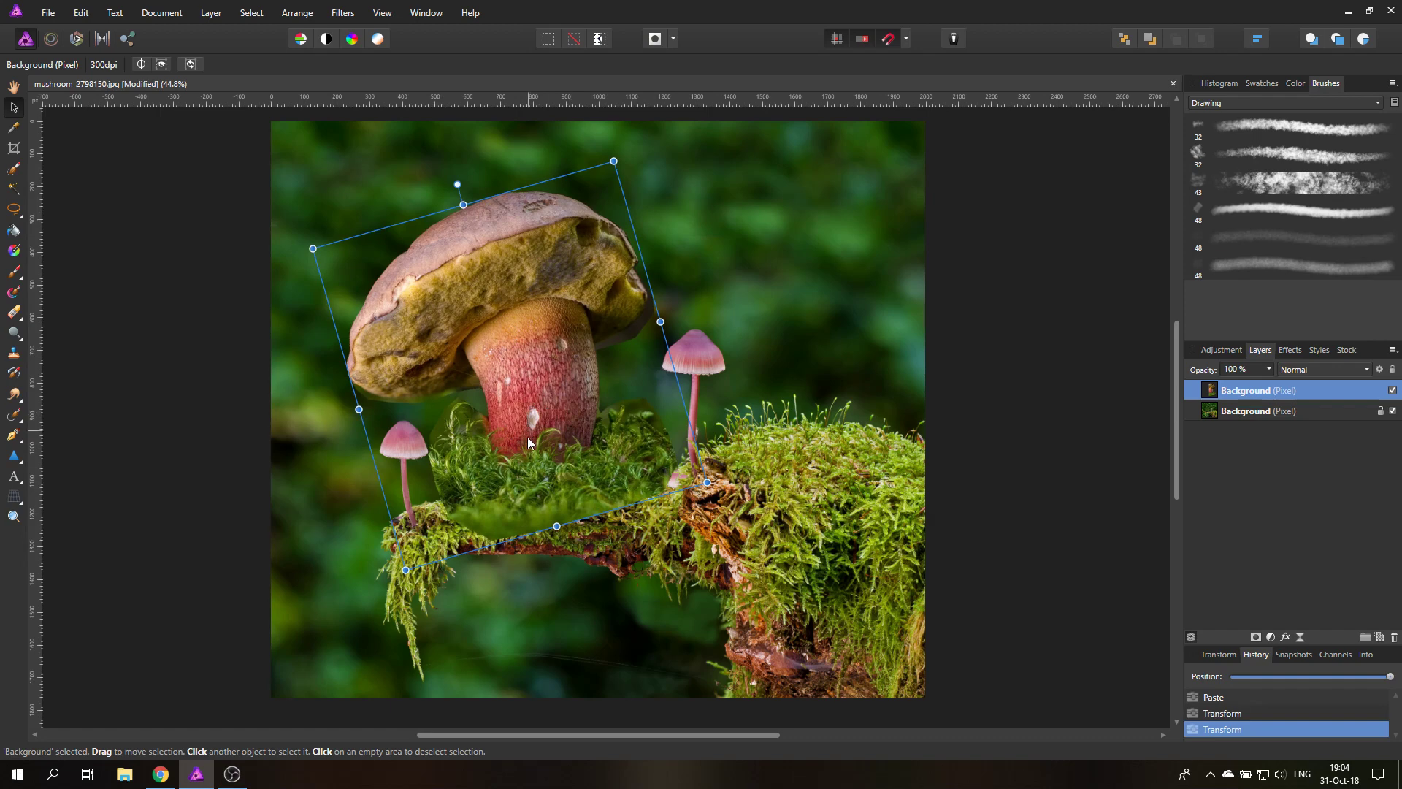
left_click_drag(527, 437, 527, 456)
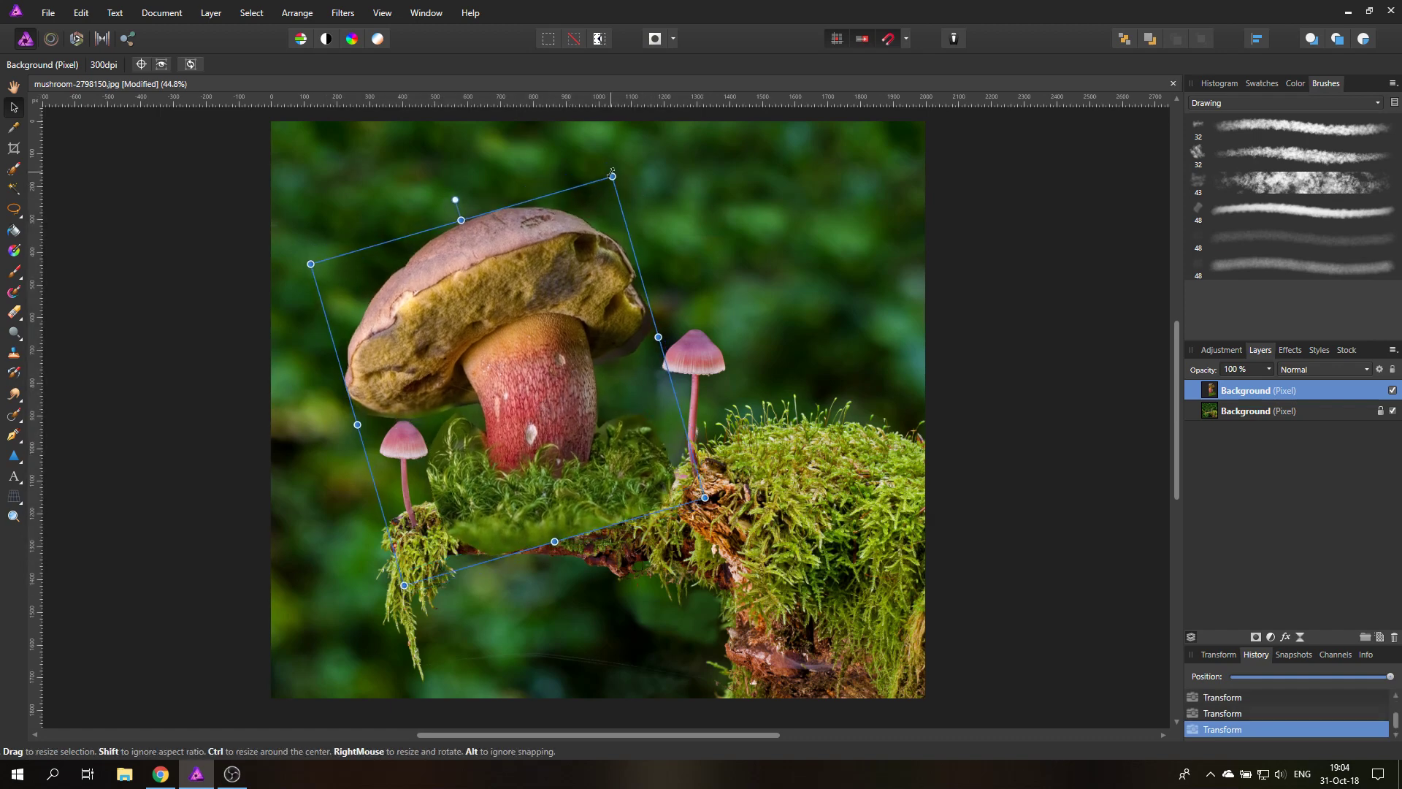
left_click_drag(613, 185, 665, 80)
left_click_drag(561, 362, 553, 368)
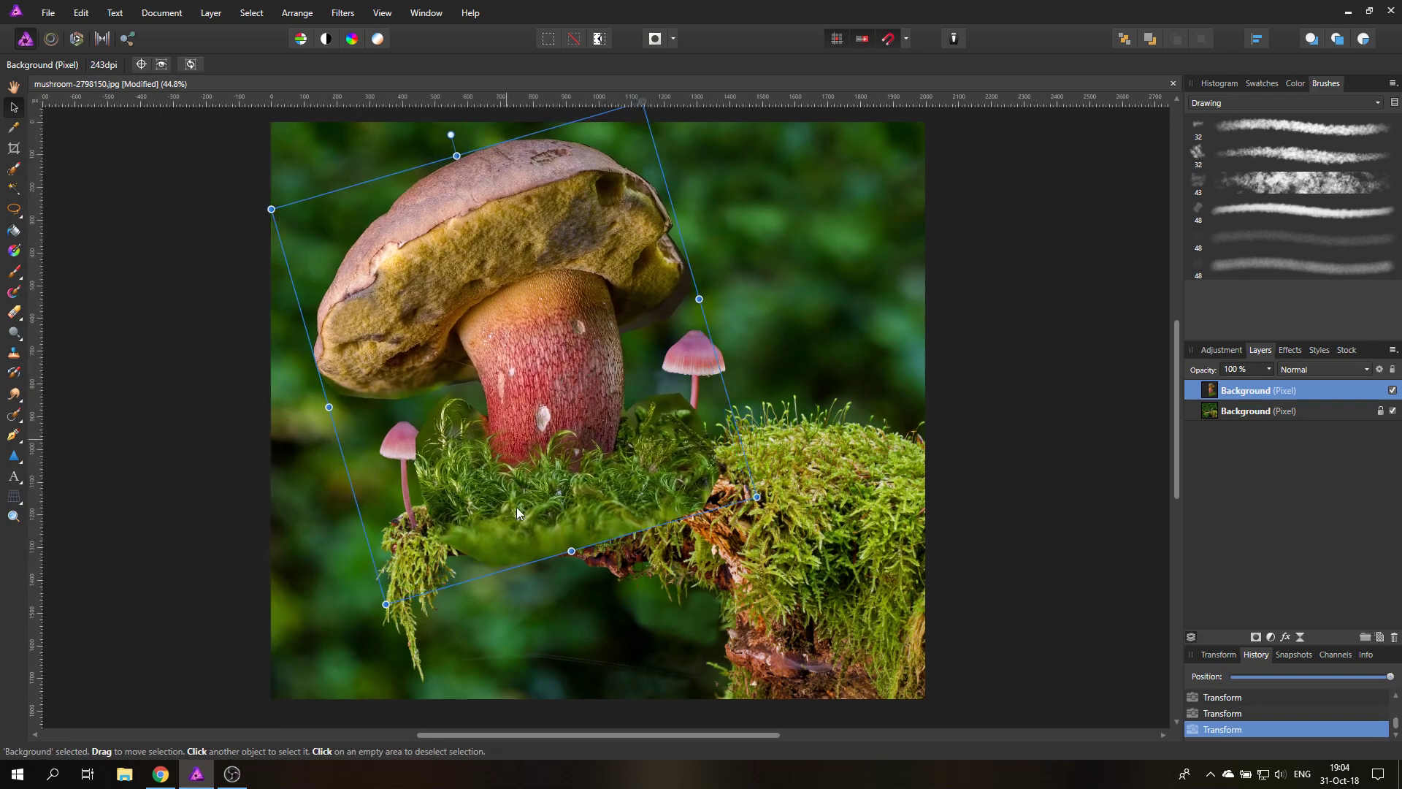
Erase the excess pasted moss over the right part of the branch, using the textured 43 px brush from the Drawing category
left_click(13, 516)
left_click(516, 546)
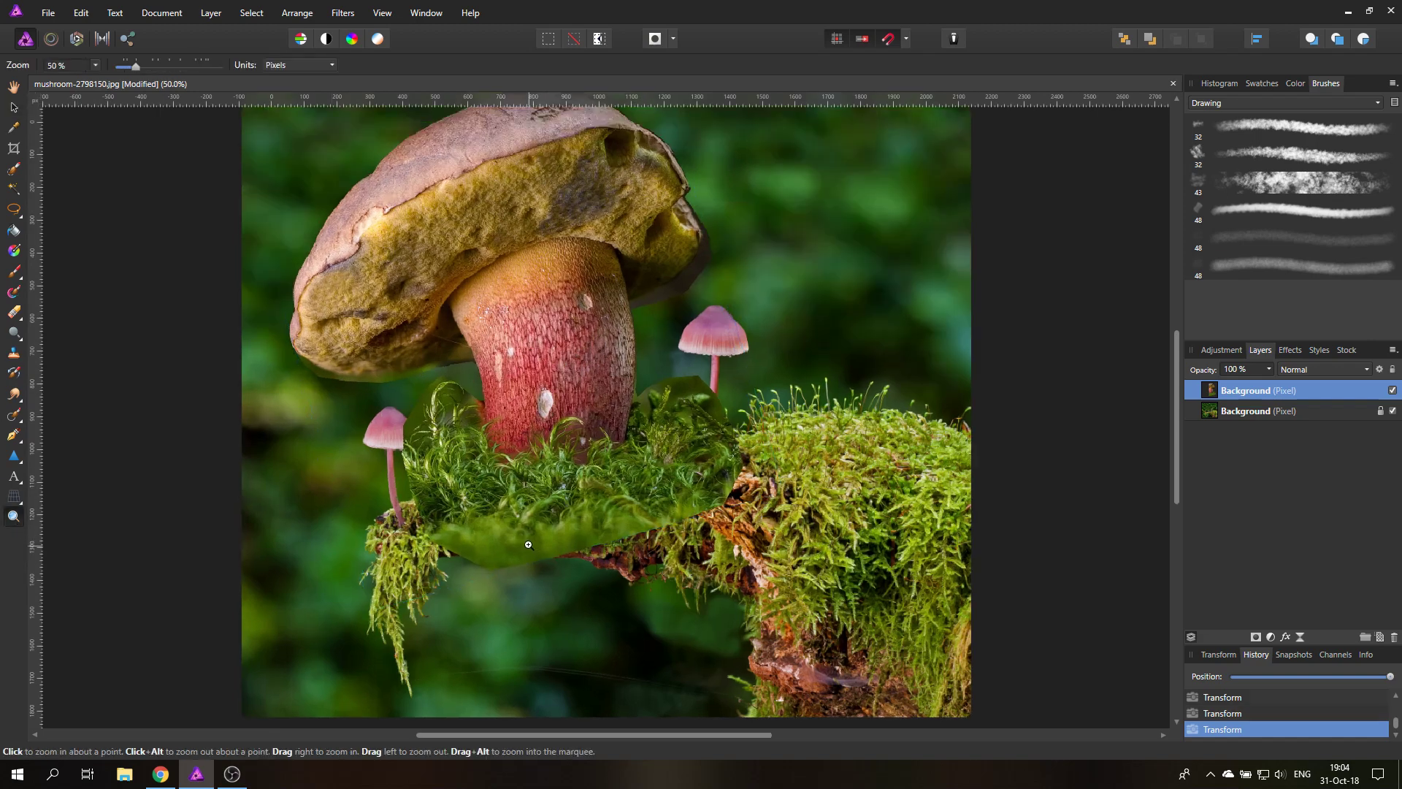
scroll(592, 514, "up", 1)
scroll(592, 514, "up", 2)
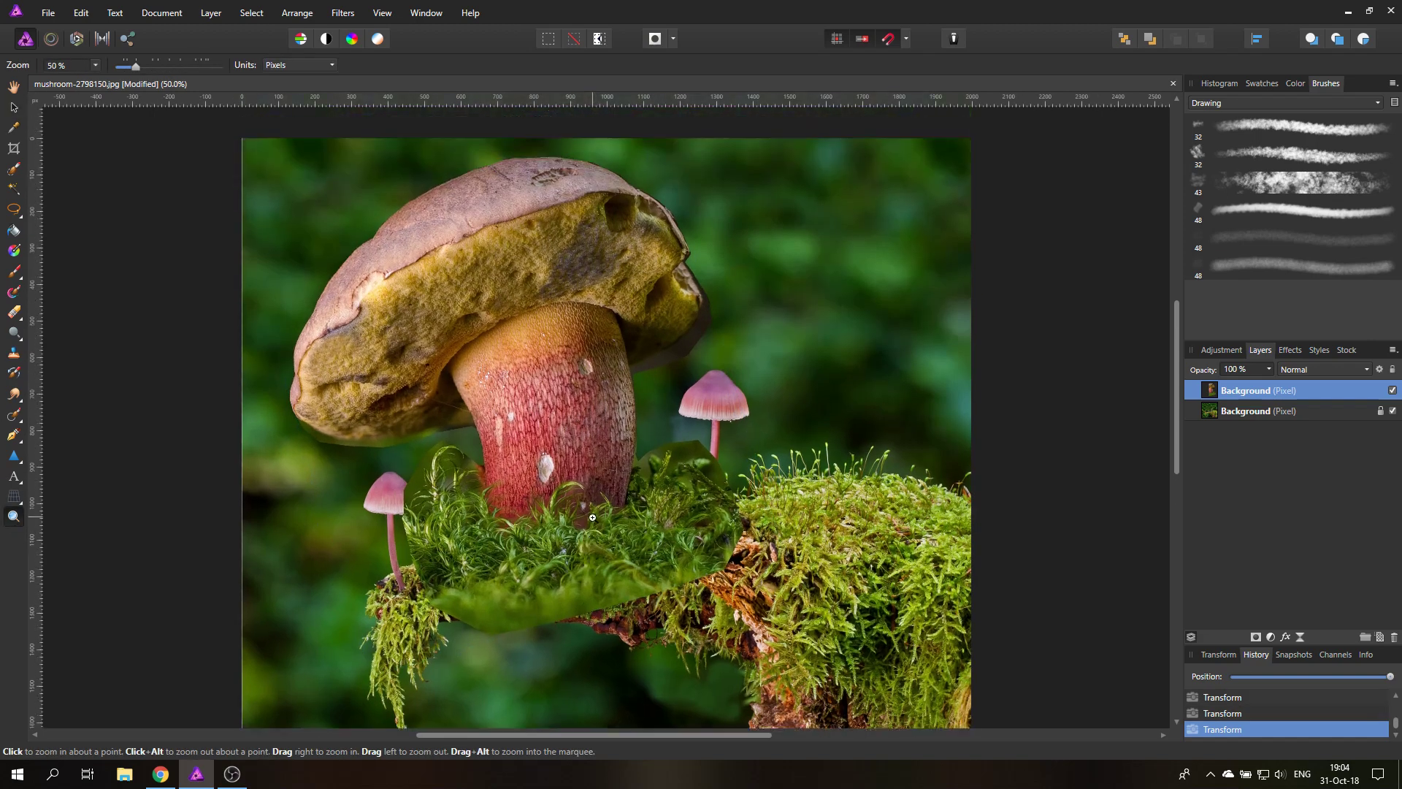
left_click(565, 591)
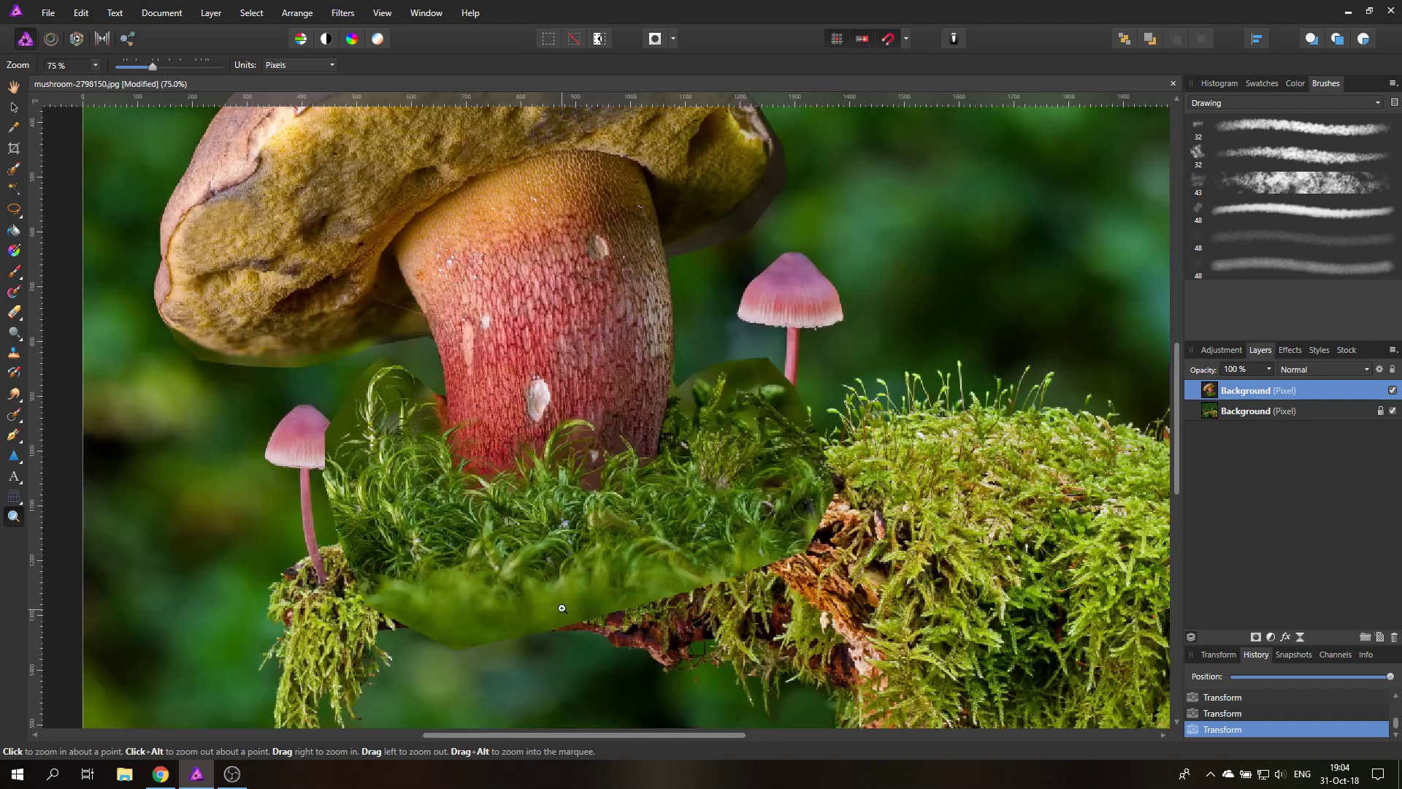
left_click(16, 314)
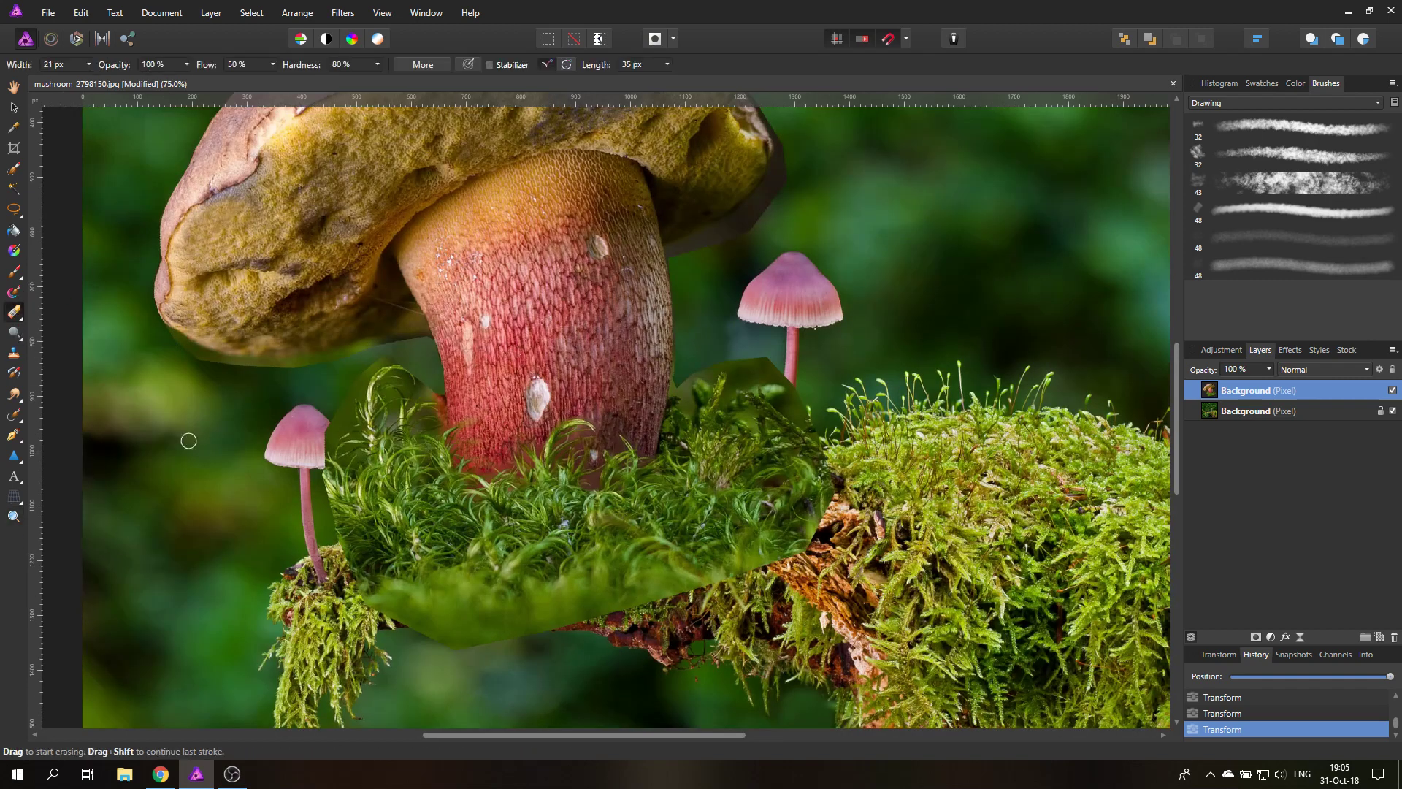
left_click(1224, 98)
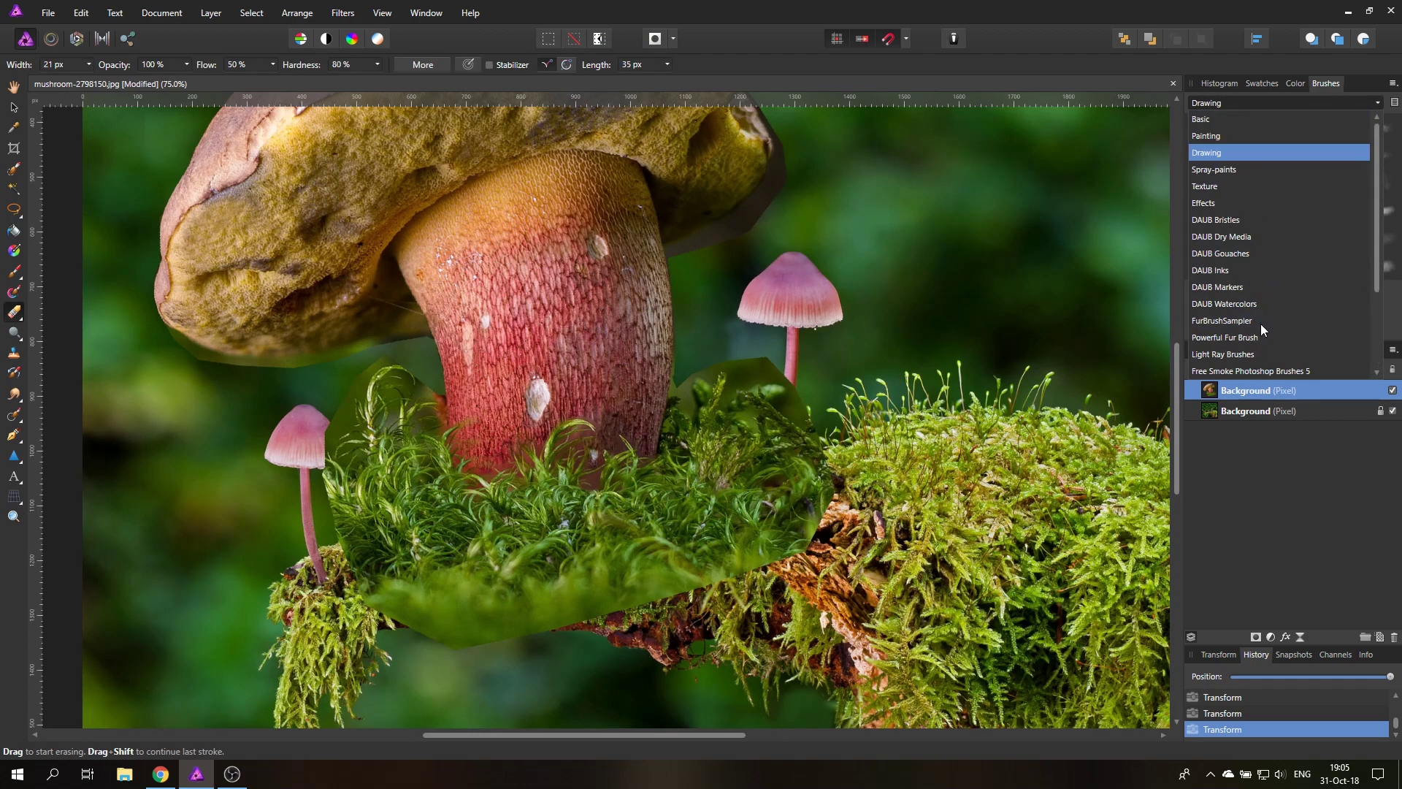
left_click(1207, 154)
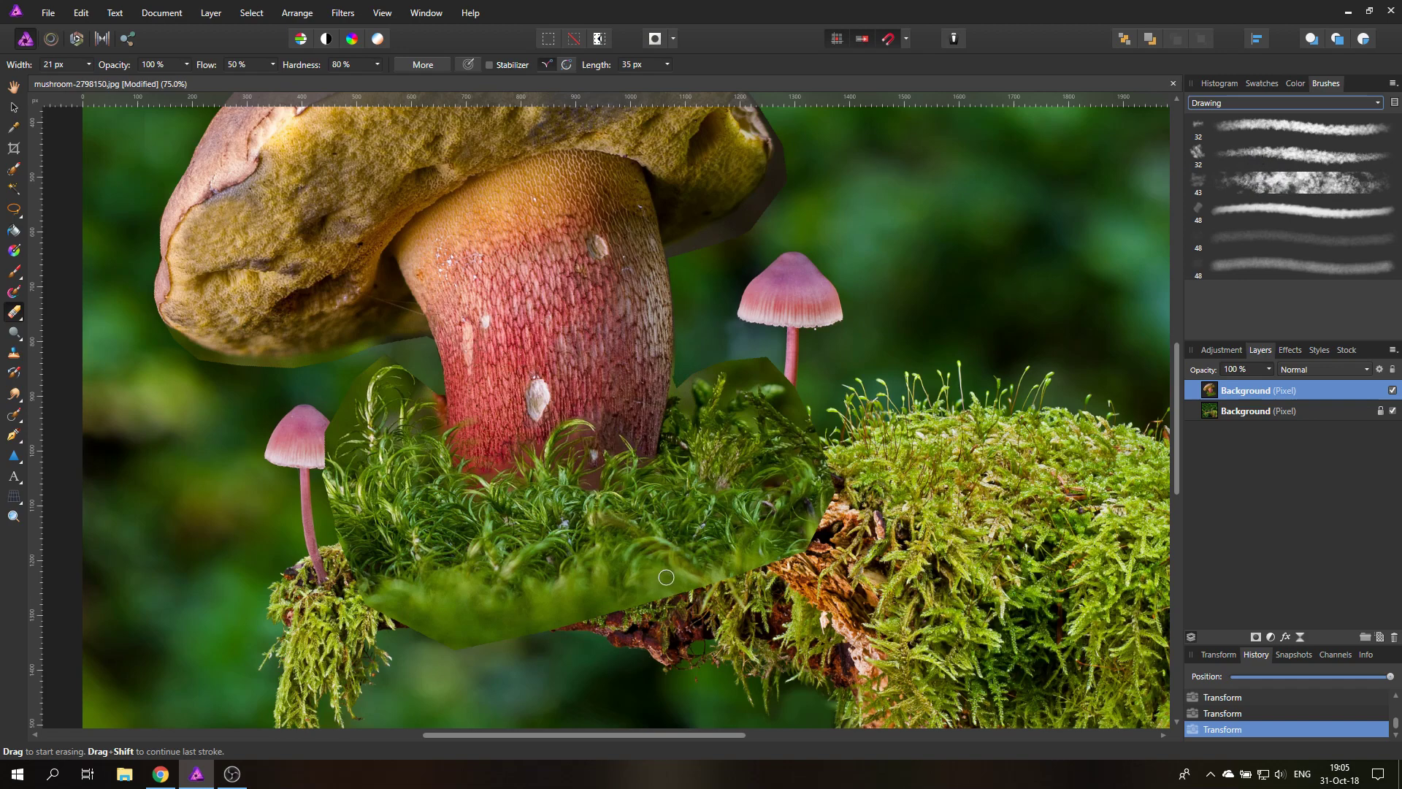
left_click(1252, 179)
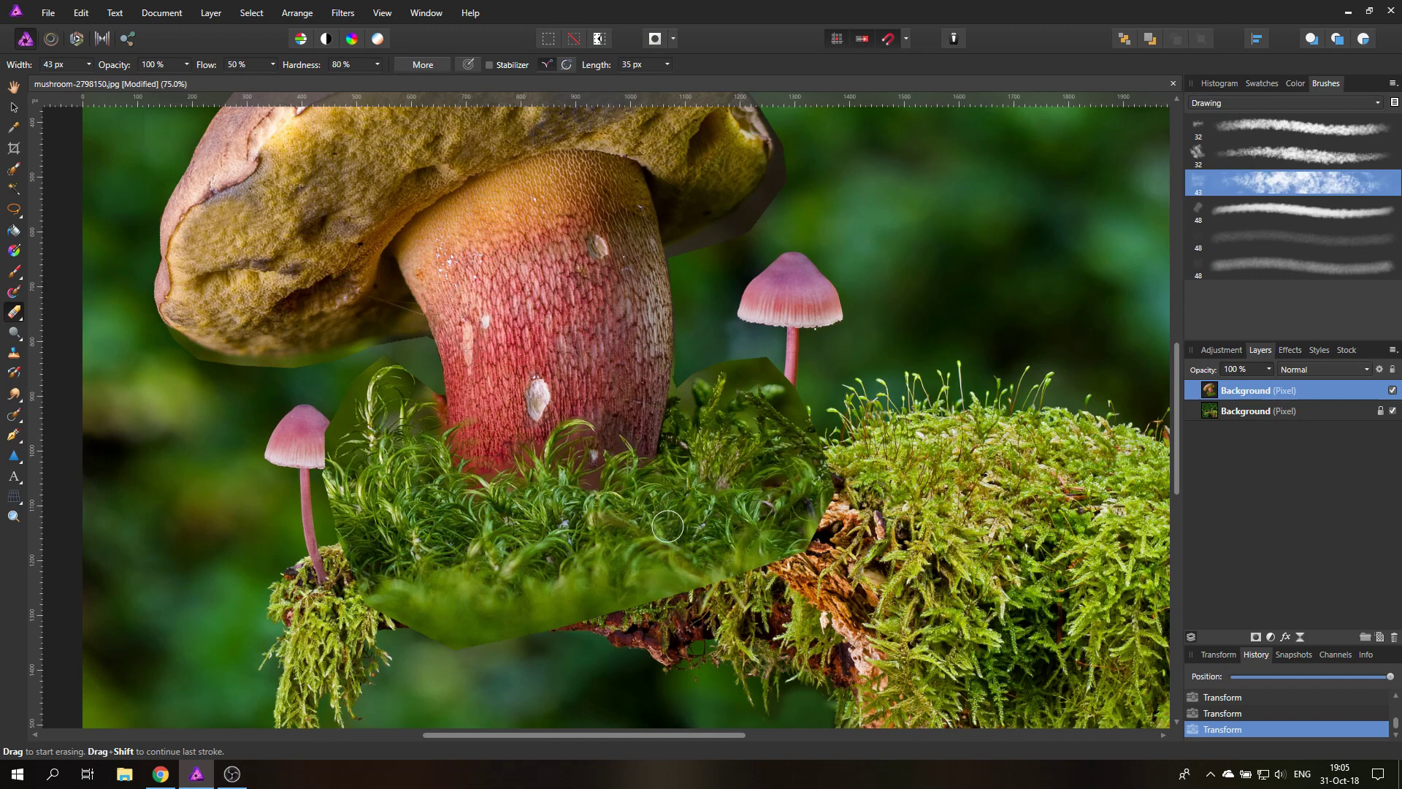
mouse_move(693, 590)
left_mouse_down()
mouse_move(665, 613)
mouse_move(650, 592)
mouse_move(610, 601)
mouse_move(735, 582)
mouse_move(687, 593)
mouse_move(717, 598)
mouse_move(773, 556)
mouse_move(748, 562)
mouse_move(801, 519)
mouse_move(801, 499)
mouse_move(830, 498)
mouse_move(817, 484)
mouse_move(775, 566)
mouse_move(717, 618)
mouse_move(679, 630)
left_mouse_up()
Set the eraser width to 22 px and erase the blurry pasted moss along the branch's underside and around the small left mushroom
left_click(88, 64)
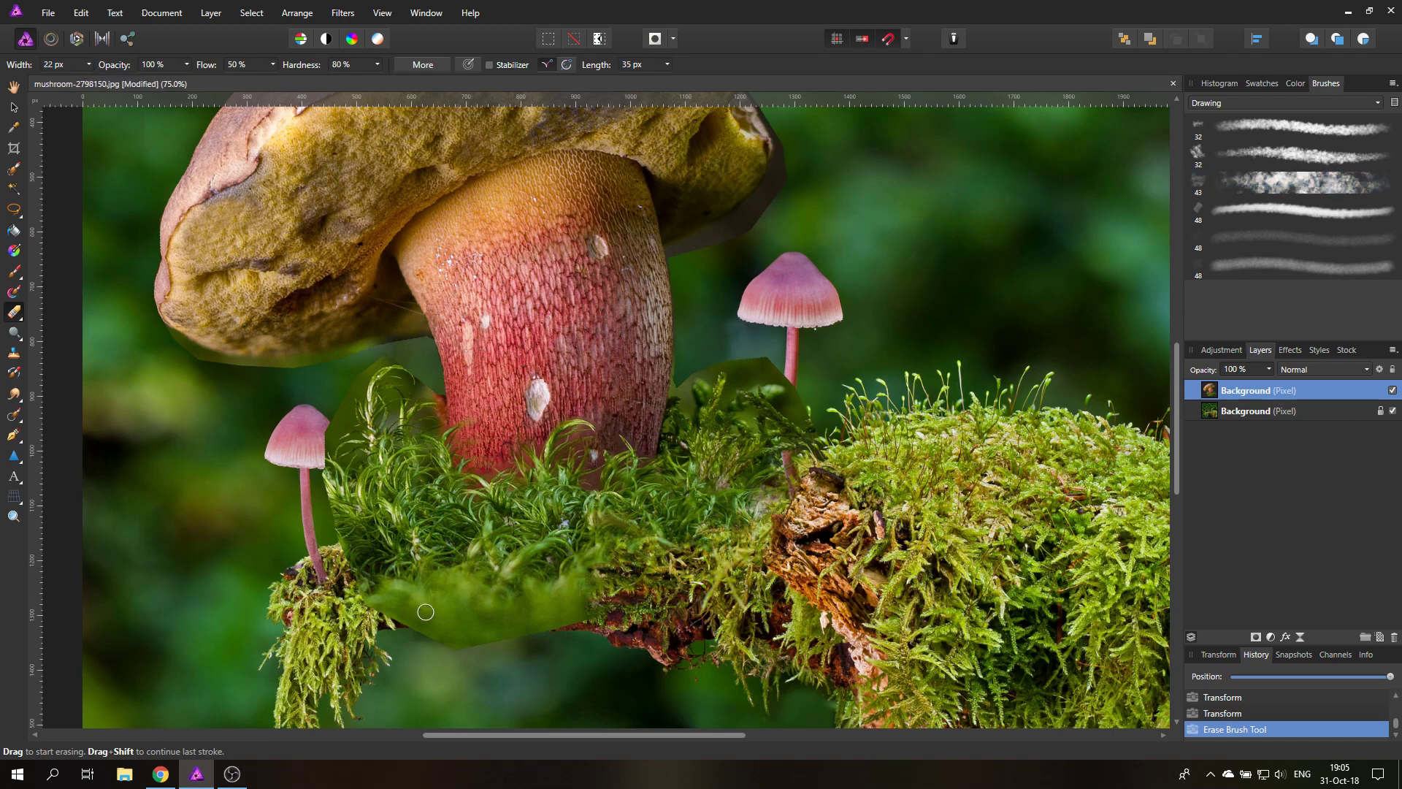
mouse_move(427, 608)
left_mouse_down()
mouse_move(380, 603)
mouse_move(394, 584)
mouse_move(445, 605)
left_mouse_up()
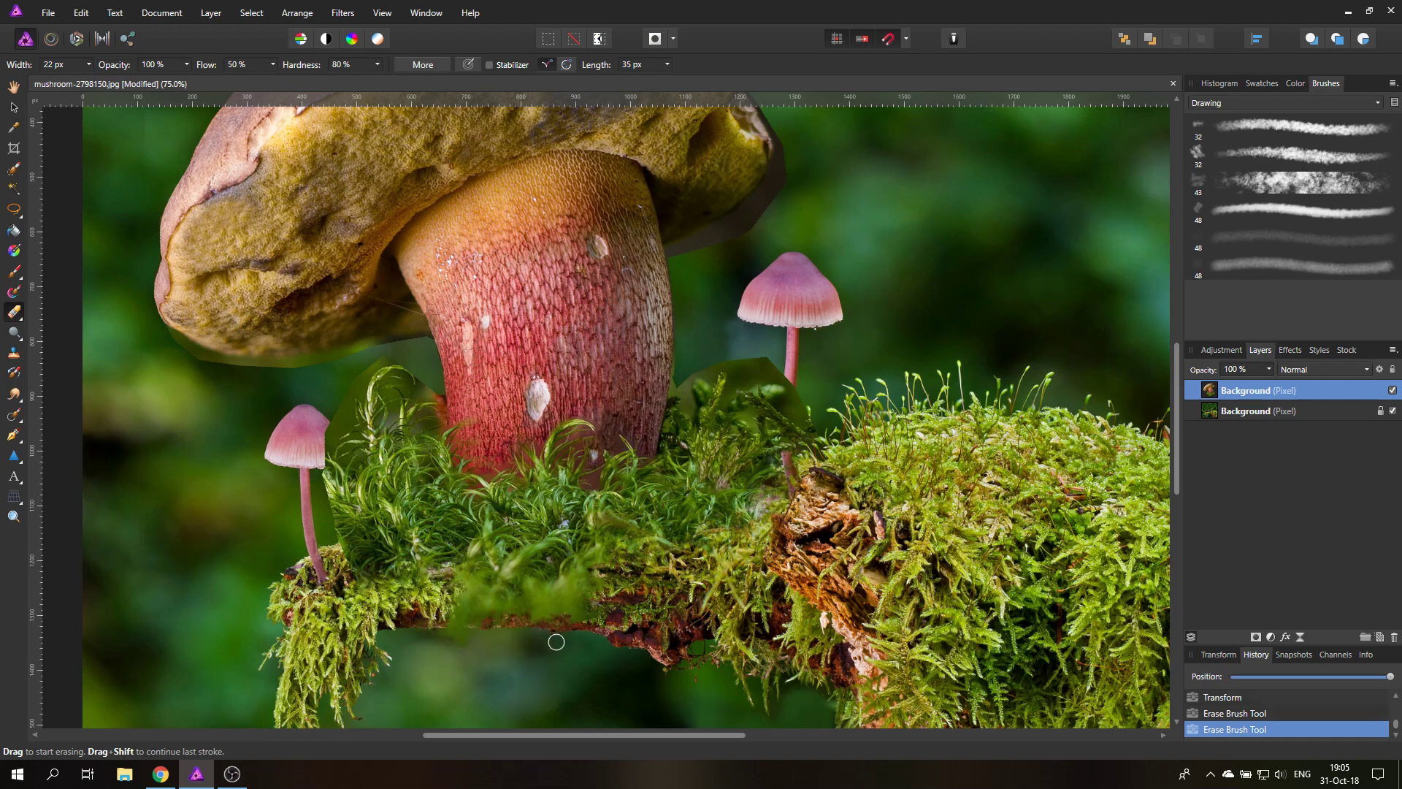
mouse_move(601, 617)
left_mouse_down()
mouse_move(541, 629)
mouse_move(595, 595)
mouse_move(551, 599)
mouse_move(598, 584)
mouse_move(576, 580)
mouse_move(692, 577)
mouse_move(675, 556)
mouse_move(516, 613)
mouse_move(475, 610)
mouse_move(532, 591)
mouse_move(451, 590)
mouse_move(481, 603)
mouse_move(487, 581)
mouse_move(454, 637)
mouse_move(423, 637)
mouse_move(559, 609)
mouse_move(428, 606)
mouse_move(381, 570)
mouse_move(359, 586)
mouse_move(345, 559)
mouse_move(367, 554)
mouse_move(408, 583)
mouse_move(338, 509)
mouse_move(336, 424)
mouse_move(327, 483)
left_mouse_up()
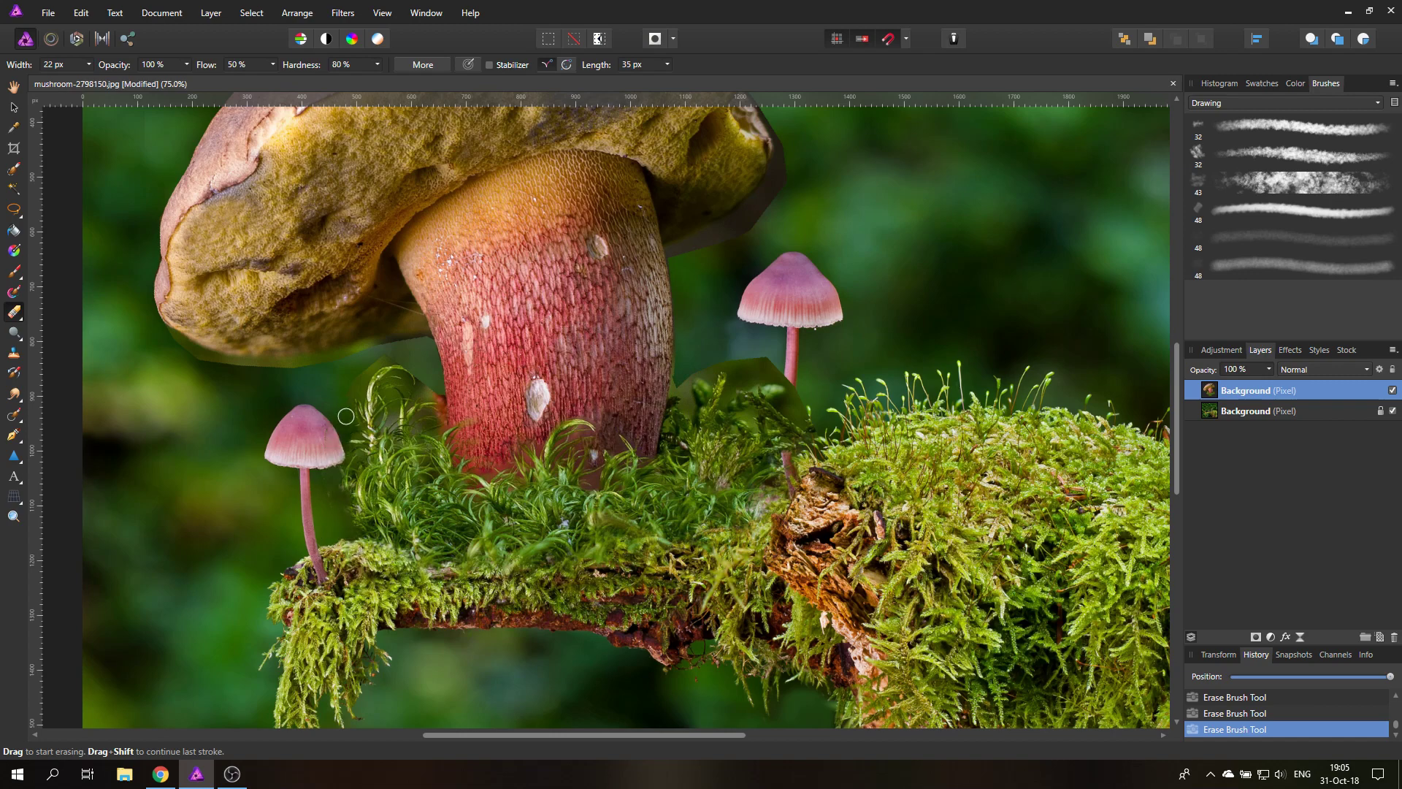
Erase the leftover background around the moss tufts on both sides of the stem, clearing the small right mushroom's stalk
mouse_move(346, 417)
left_mouse_down()
mouse_move(349, 479)
mouse_move(352, 404)
mouse_move(369, 427)
mouse_move(381, 397)
left_mouse_up()
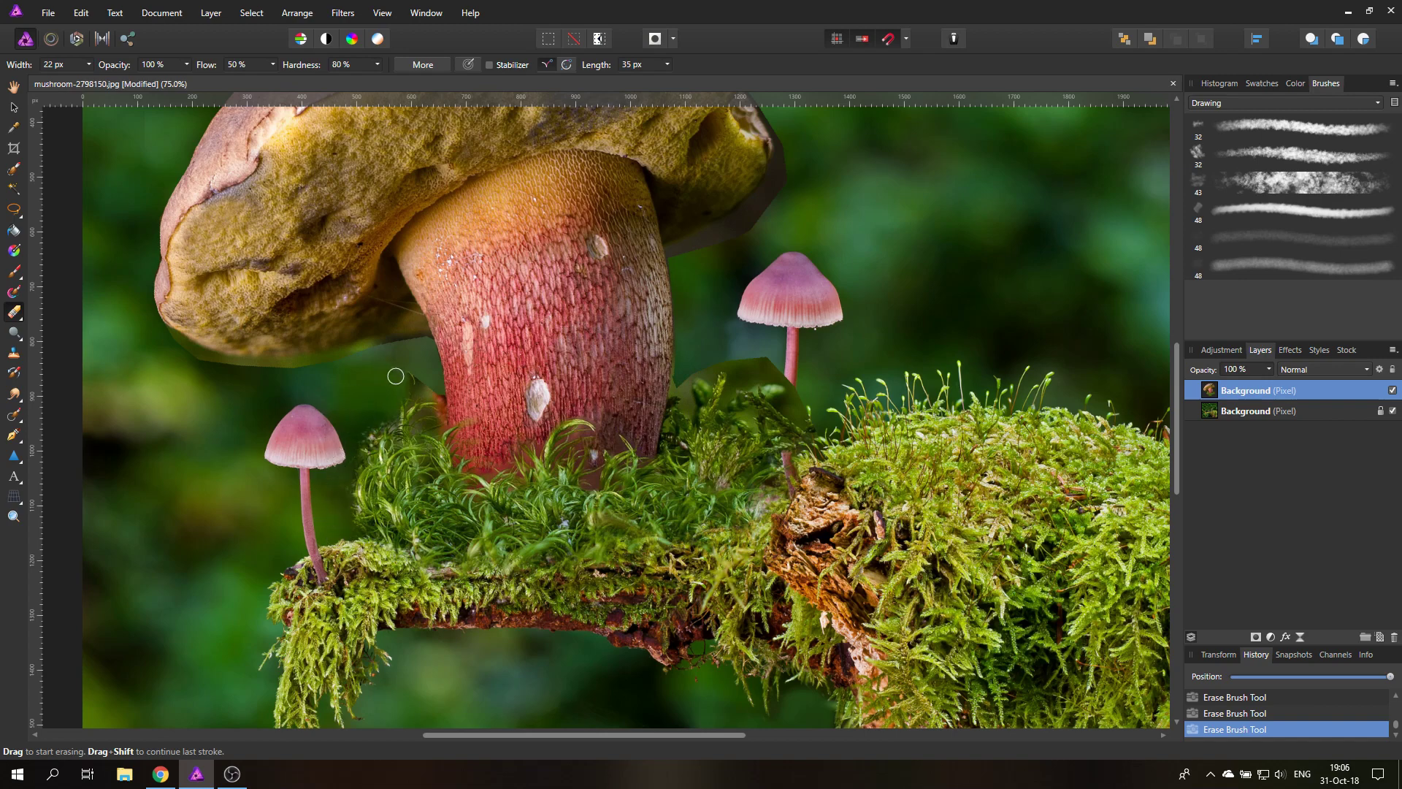
left_click_drag(381, 402, 344, 441)
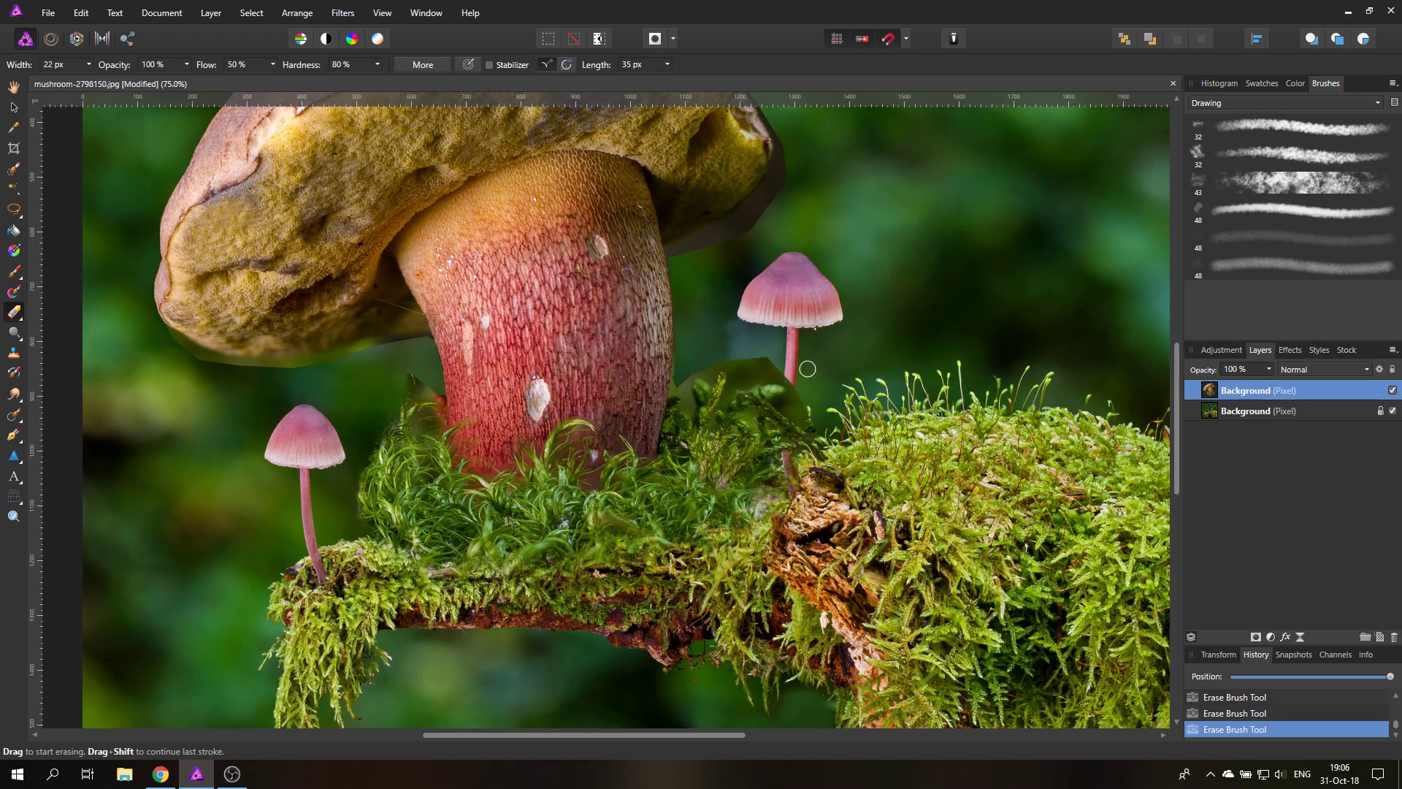
left_click_drag(803, 451, 754, 382)
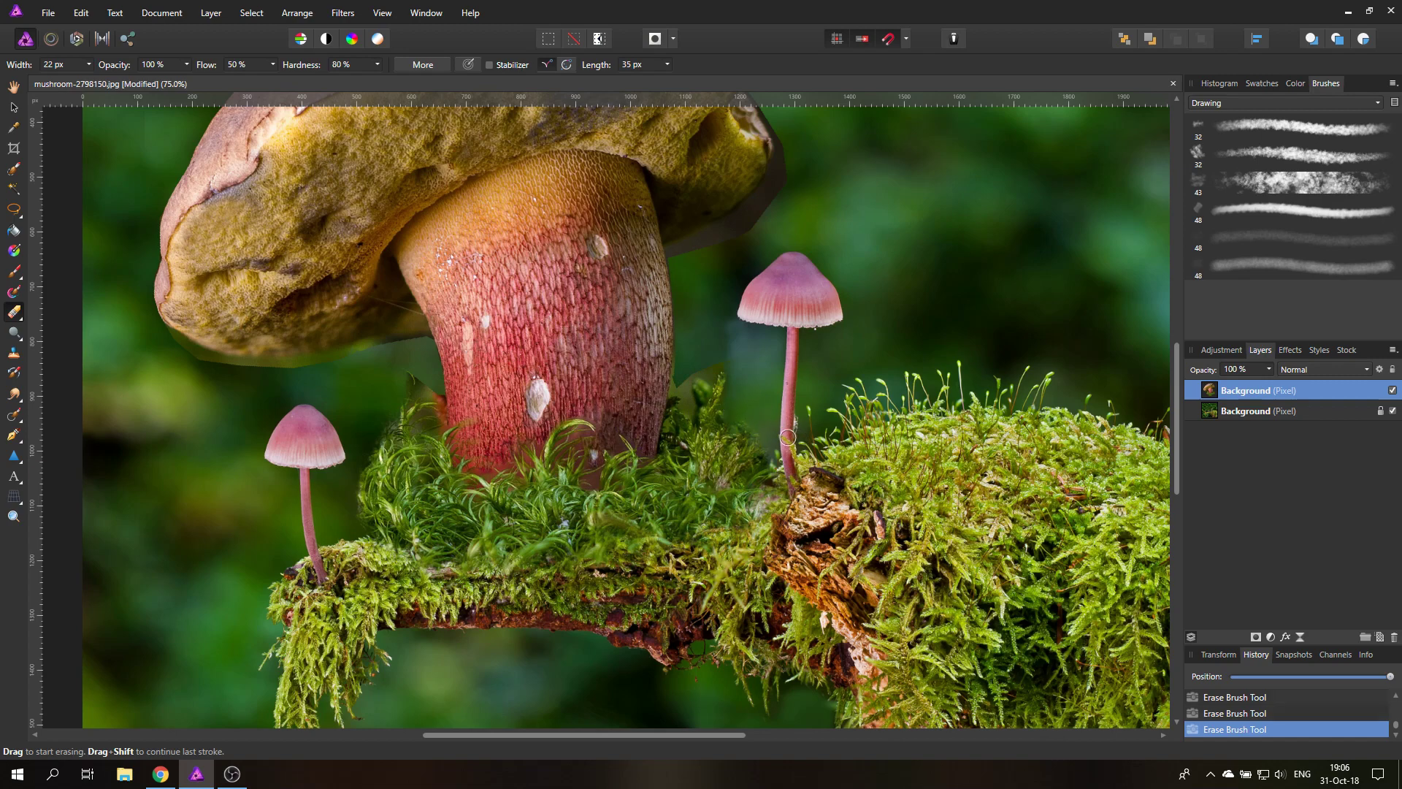
Switch the eraser to the solid round 8 px brush from the Basic category
scroll(764, 512, "up", 8)
scroll(771, 505, "down", 3)
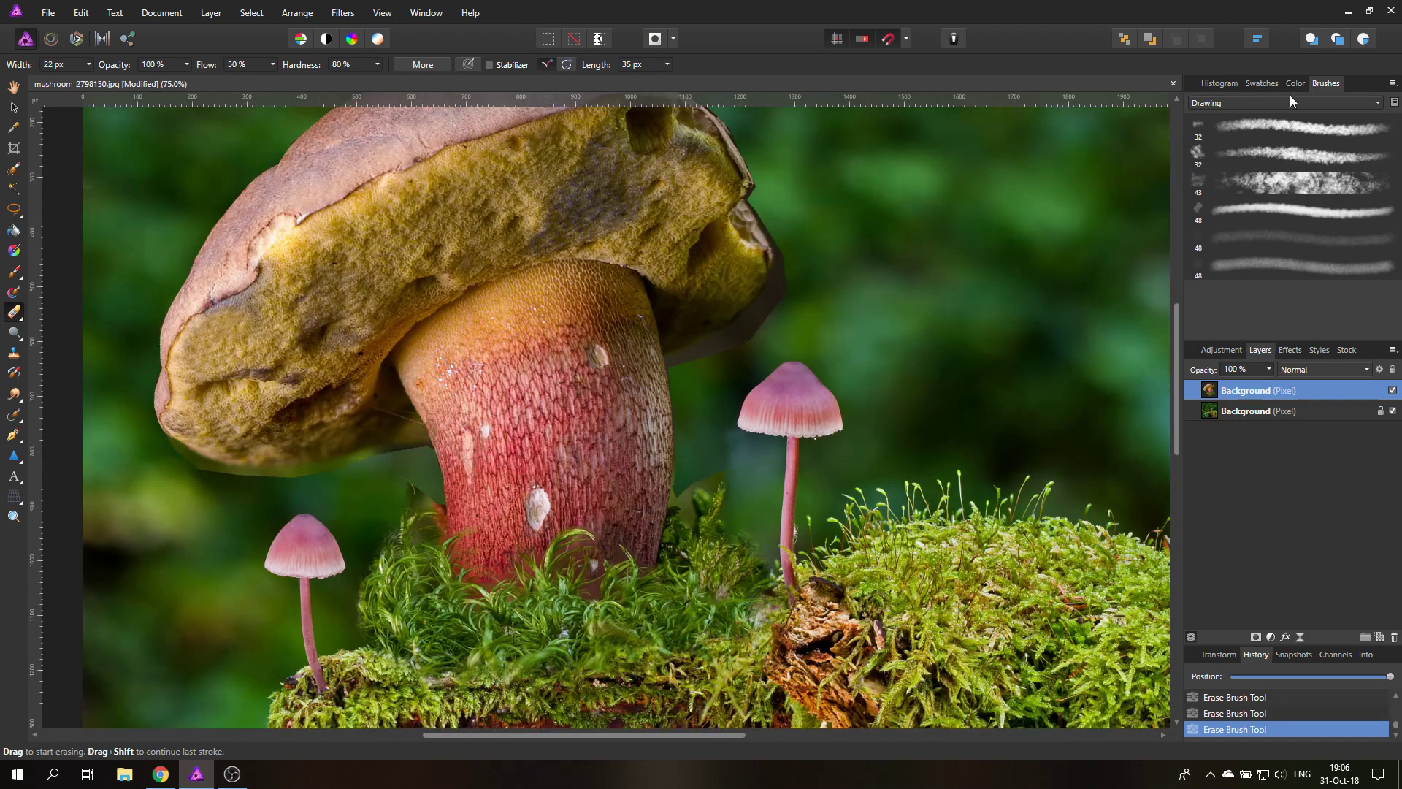
left_click(1258, 104)
left_click(1215, 146)
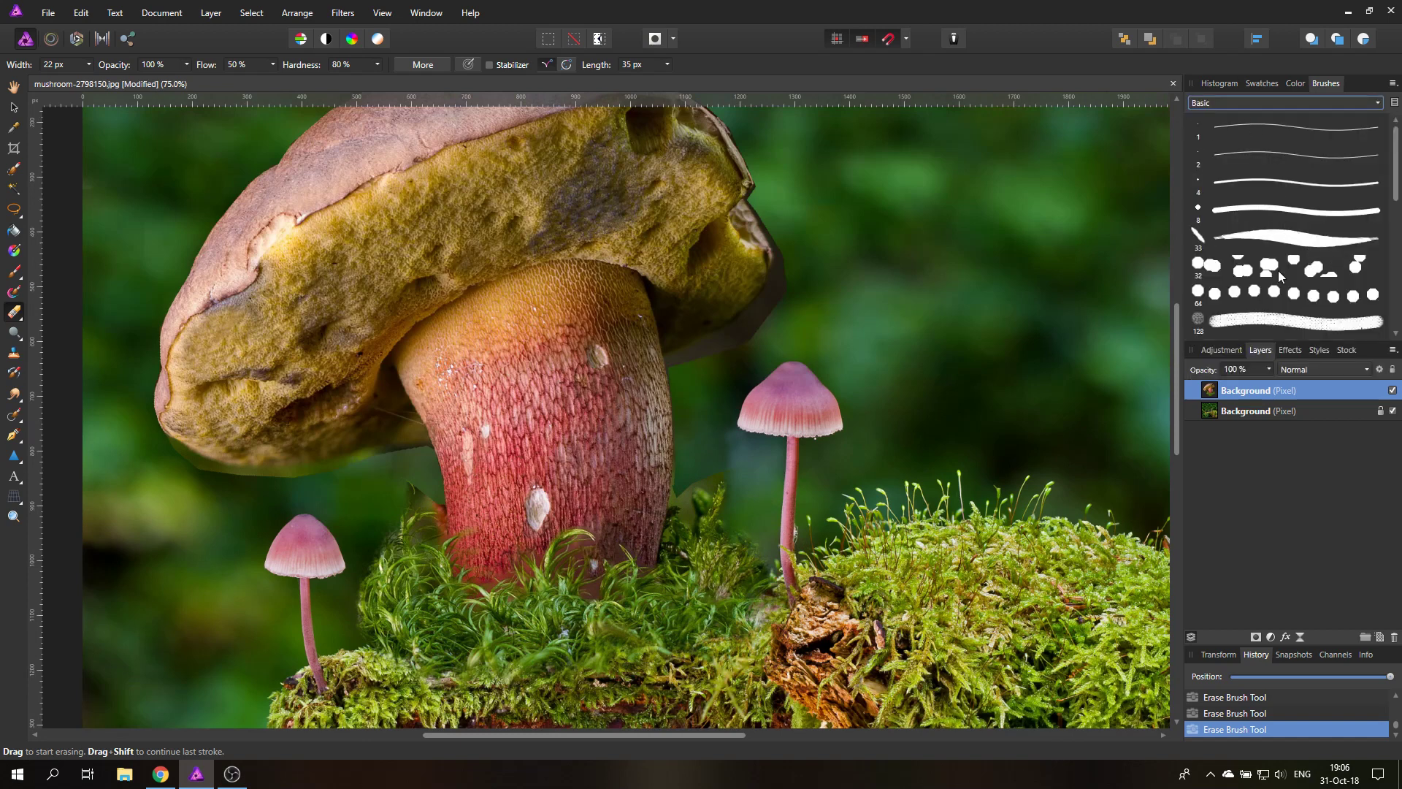
left_click(1229, 212)
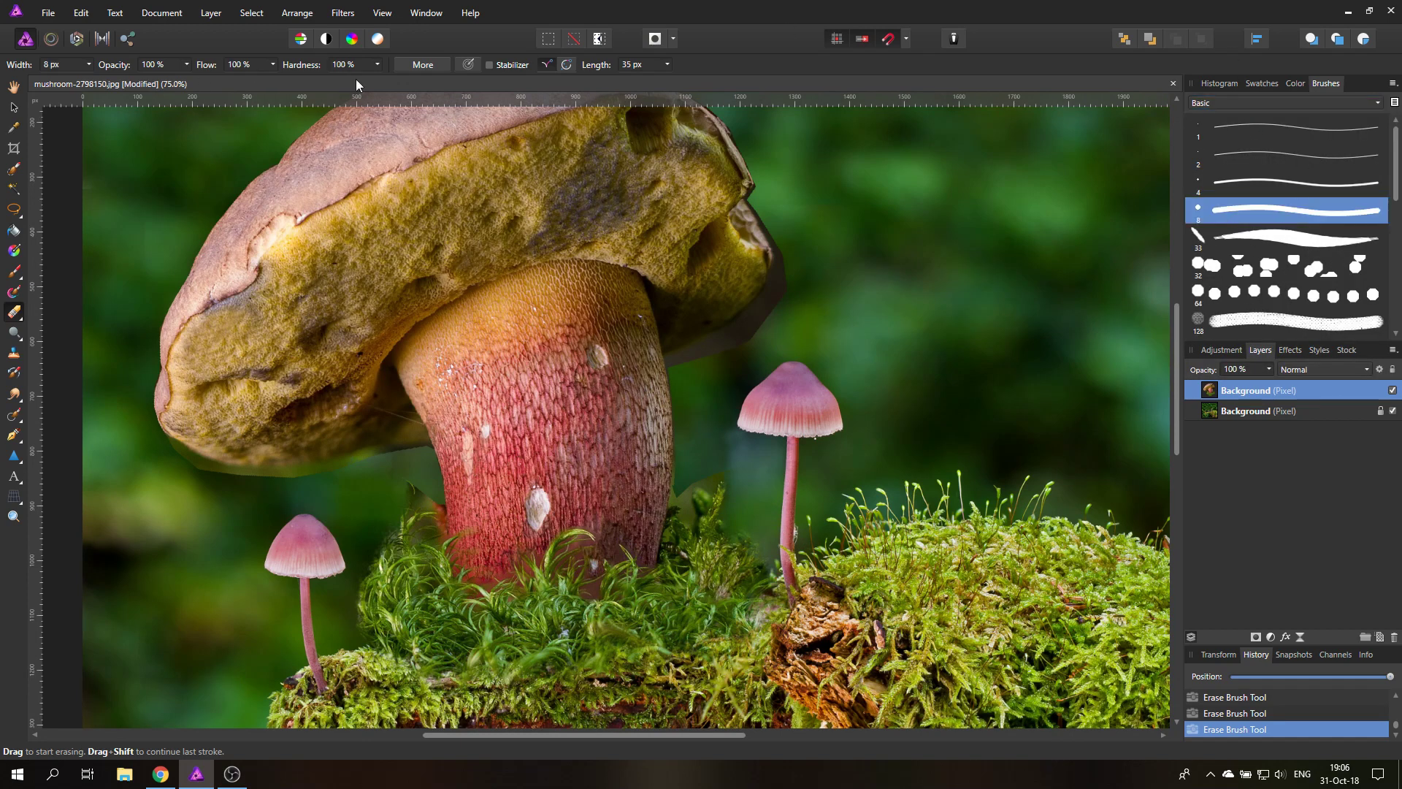
Try erasing on the cap with an enlarged brush at 10% hardness, and undo the dab
left_click(378, 64)
left_click(293, 81)
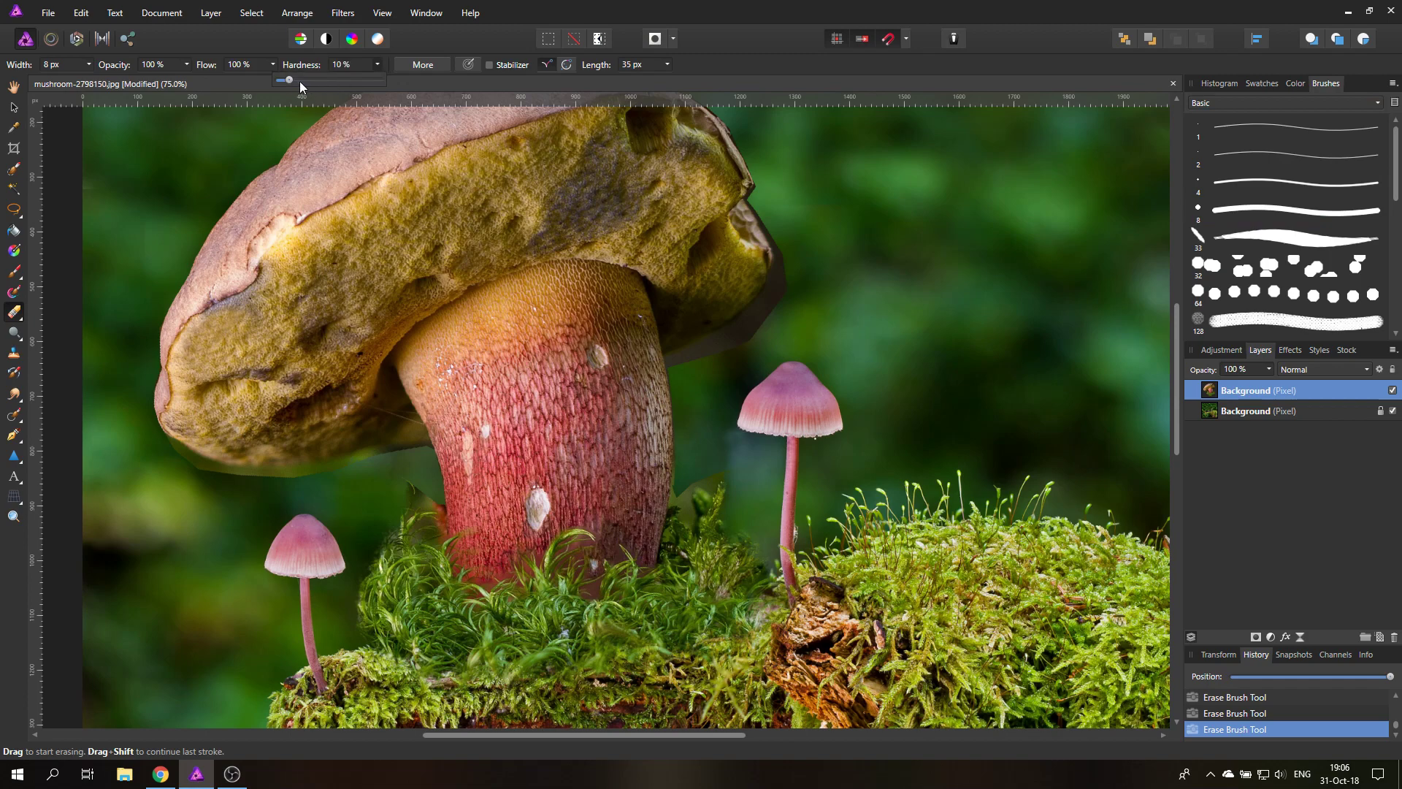
left_click(88, 64)
left_click(102, 79)
left_click(111, 79)
left_click(418, 214)
key("ctrl+z")
Set the eraser hardness to 63% and its width to 47 px
left_click(377, 65)
left_click(392, 81)
left_click(378, 65)
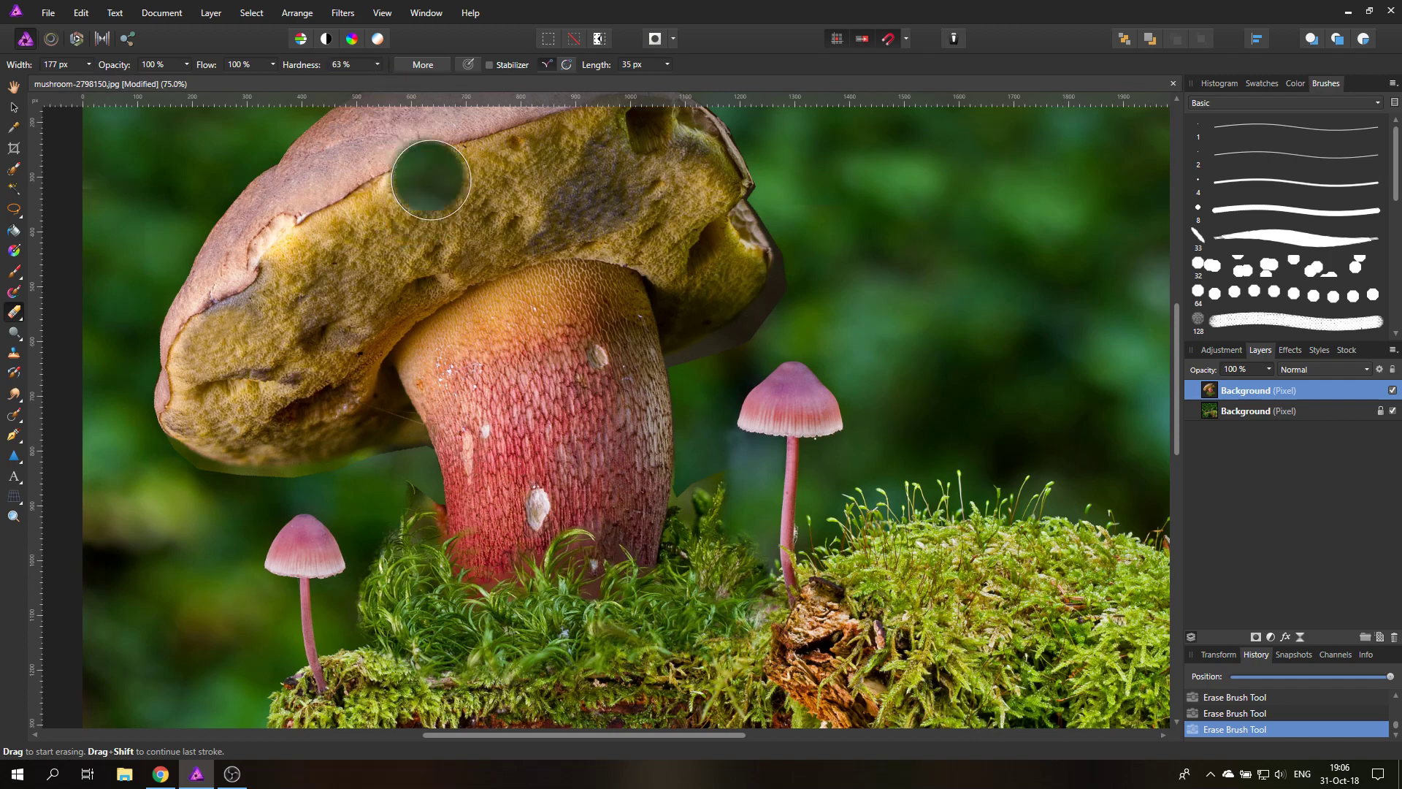
left_click(88, 64)
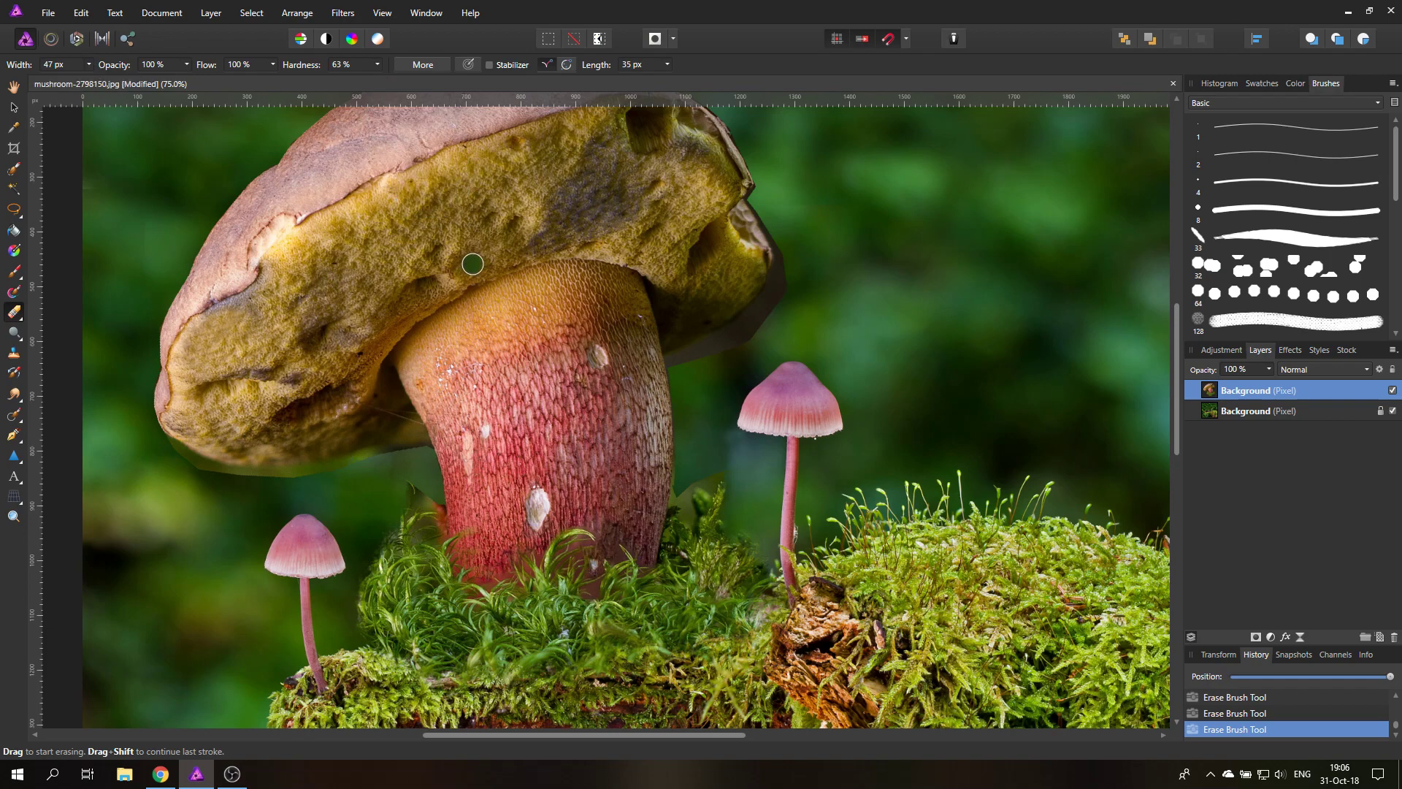
Erase the dark background strip beneath the right side of the boletus cap up to the stem, undoing a faulty stroke
left_click(13, 515)
left_click(731, 345)
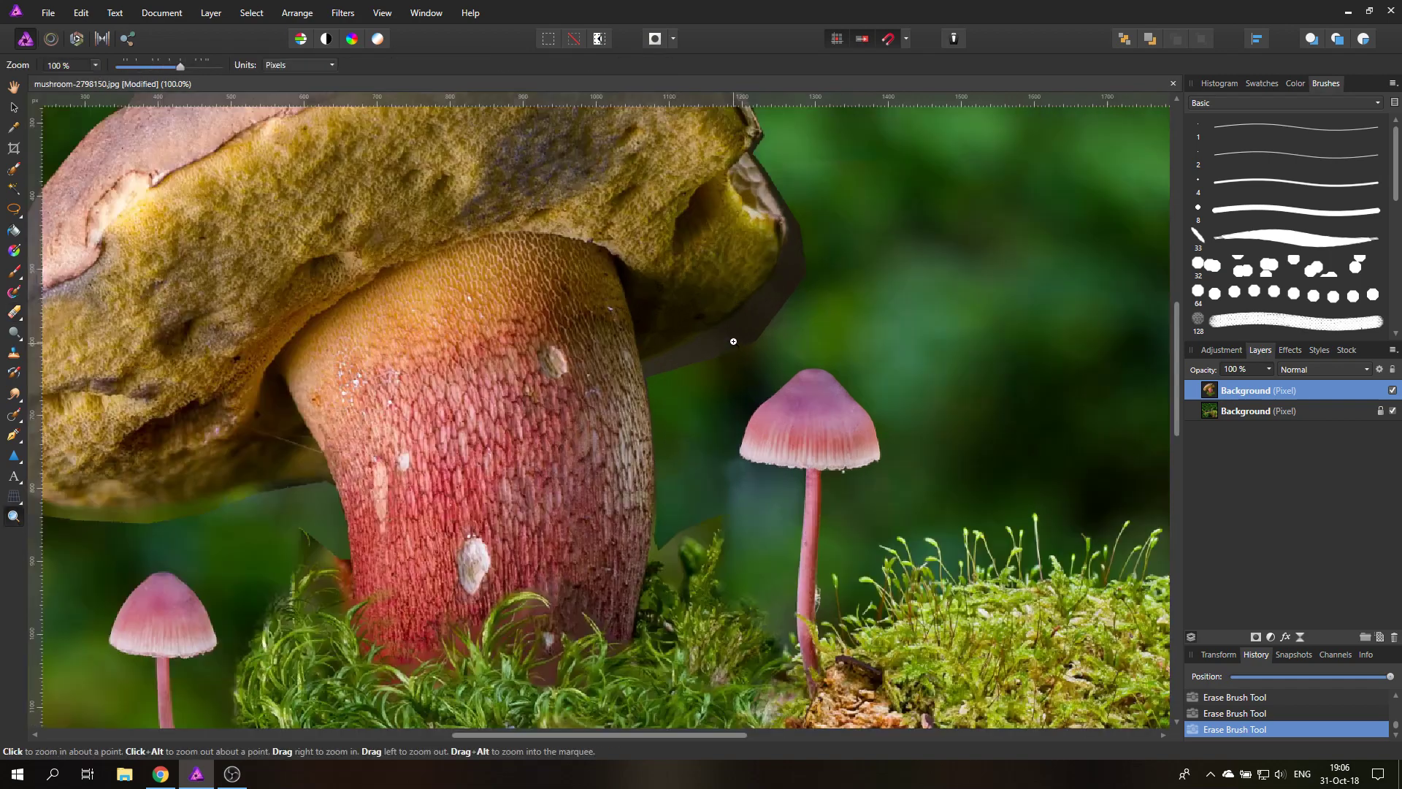
left_click(731, 345)
left_click(730, 344)
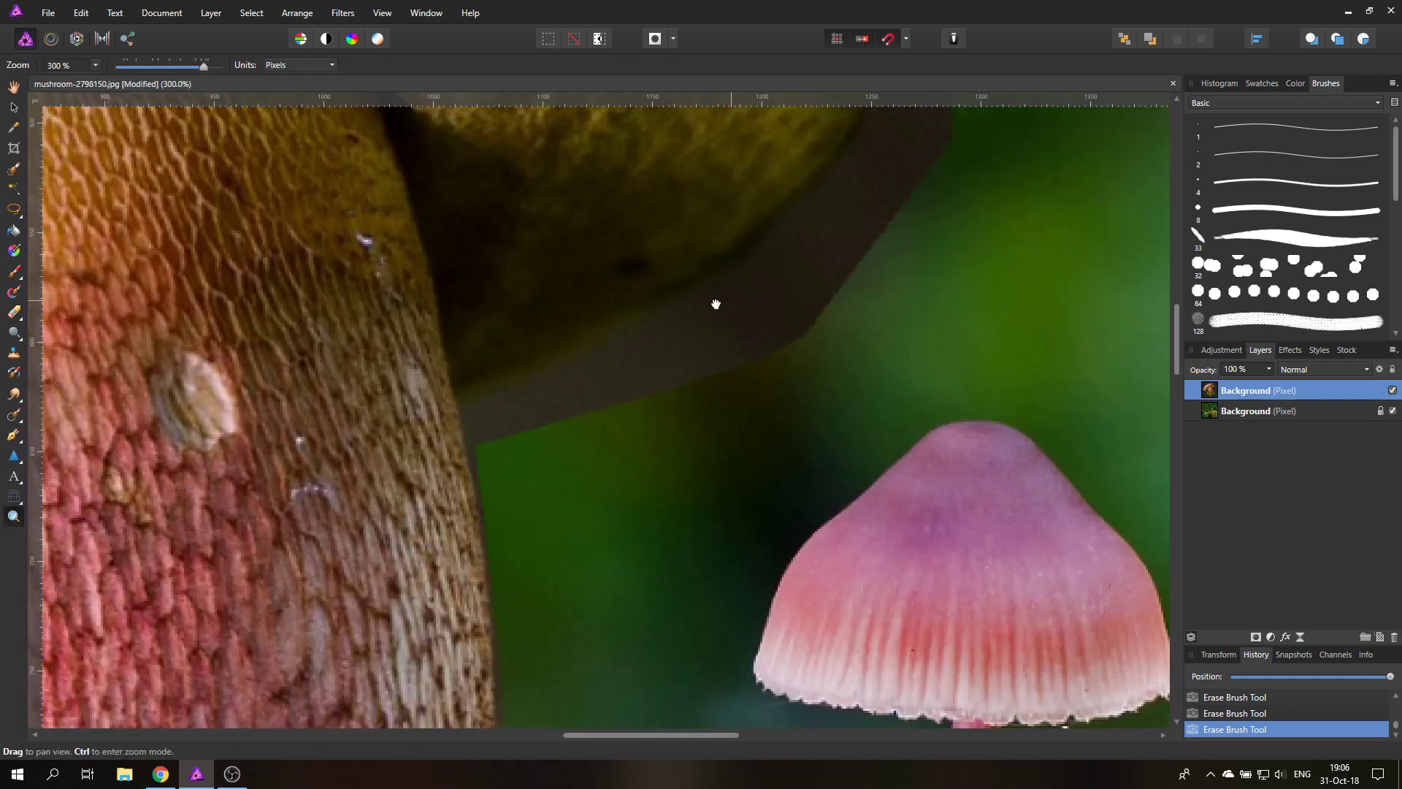
left_click(716, 304)
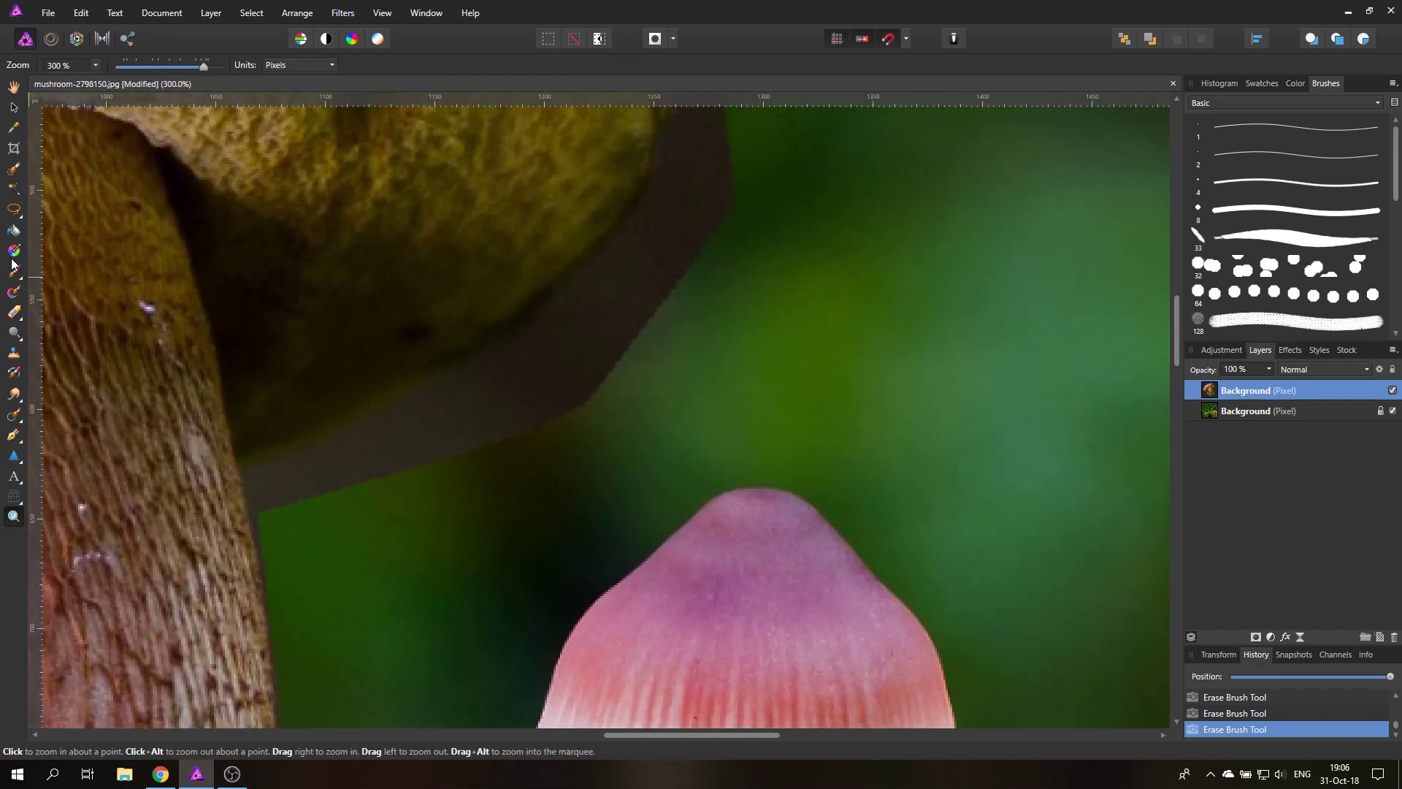
left_click(15, 314)
mouse_move(623, 423)
left_mouse_down()
mouse_move(501, 461)
mouse_move(616, 373)
mouse_move(613, 354)
mouse_move(507, 418)
mouse_move(568, 362)
mouse_move(490, 398)
mouse_move(584, 336)
mouse_move(477, 424)
mouse_move(617, 339)
mouse_move(697, 244)
mouse_move(548, 390)
mouse_move(641, 285)
mouse_move(479, 412)
mouse_move(628, 299)
mouse_move(601, 330)
mouse_move(514, 383)
mouse_move(655, 264)
left_mouse_up()
left_click_drag(764, 275, 580, 502)
mouse_move(585, 387)
left_mouse_down()
mouse_move(501, 470)
mouse_move(497, 457)
mouse_move(469, 472)
mouse_move(537, 333)
mouse_move(533, 363)
mouse_move(445, 501)
mouse_move(335, 623)
mouse_move(433, 604)
mouse_move(654, 407)
left_mouse_up()
mouse_move(523, 438)
left_mouse_down()
mouse_move(614, 389)
mouse_move(520, 435)
mouse_move(585, 400)
mouse_move(534, 412)
mouse_move(687, 329)
mouse_move(526, 398)
mouse_move(695, 303)
mouse_move(683, 379)
left_mouse_up()
key("ctrl+z")
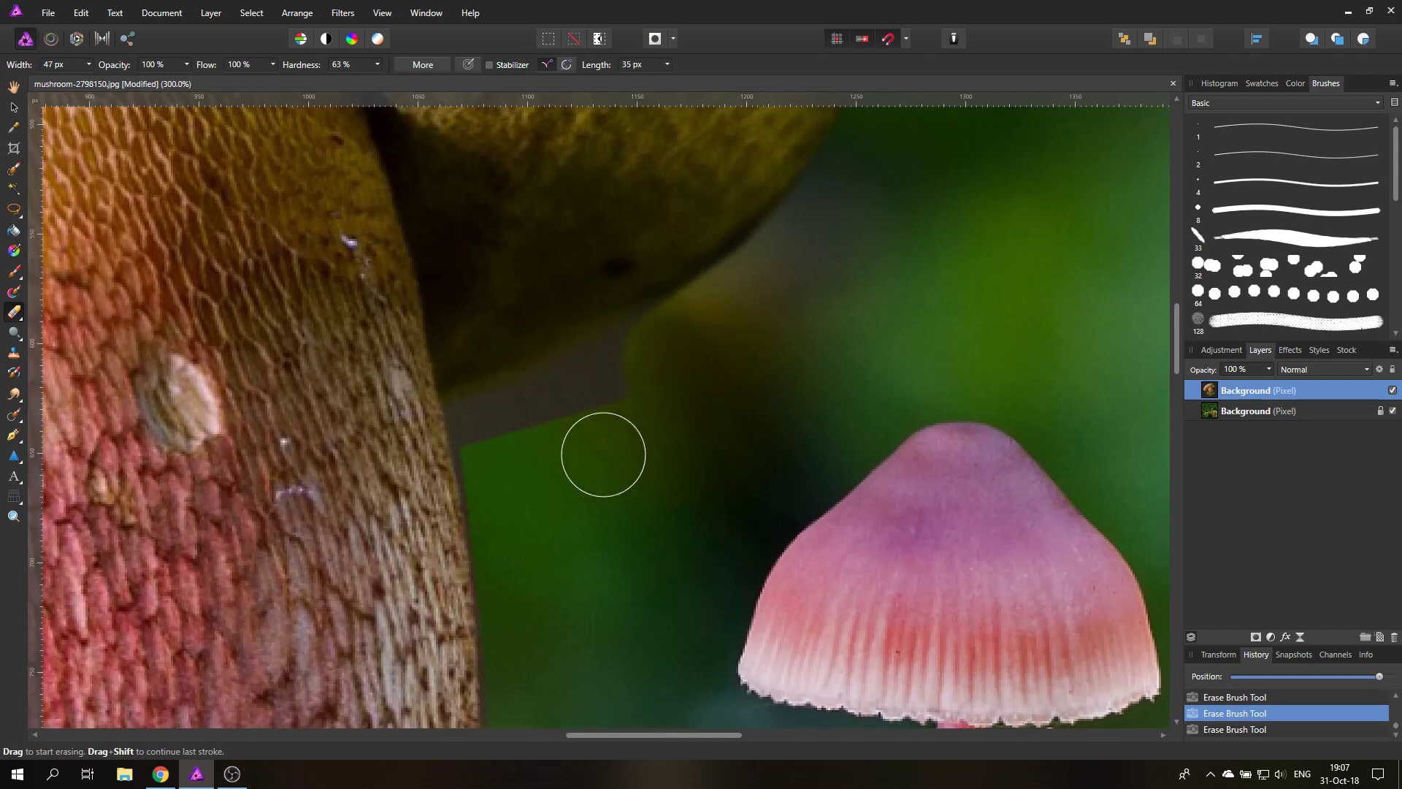
mouse_move(604, 453)
left_mouse_down()
mouse_move(515, 441)
mouse_move(507, 419)
mouse_move(507, 457)
mouse_move(682, 353)
mouse_move(542, 409)
mouse_move(660, 344)
mouse_move(523, 416)
mouse_move(703, 336)
left_mouse_up()
Erase the dark fringe along the right edge of the boletus cap, including the notch and the upper rim
mouse_move(814, 387)
left_mouse_down()
mouse_move(629, 545)
mouse_move(582, 736)
left_mouse_up()
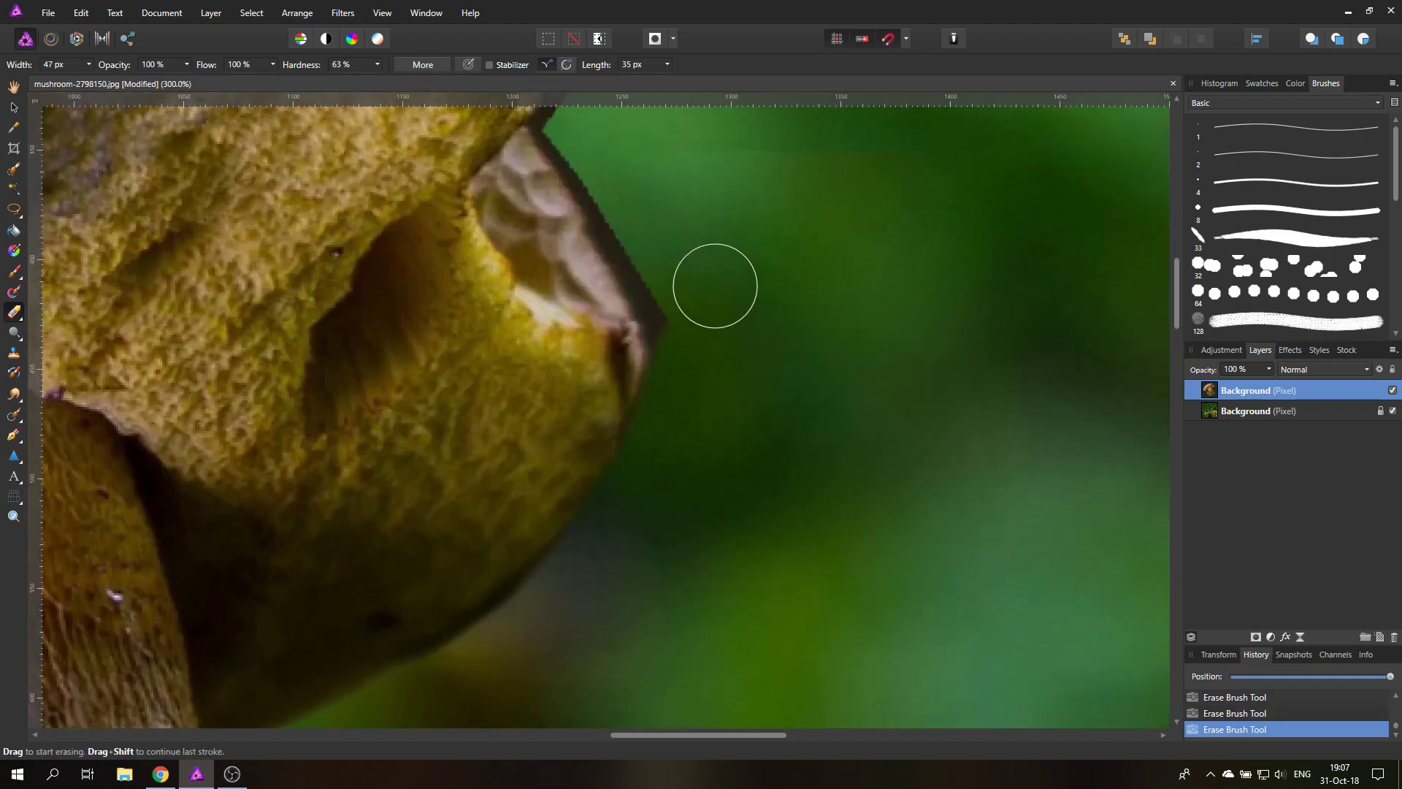
left_click_drag(741, 391, 661, 612)
left_click_drag(511, 360, 497, 348)
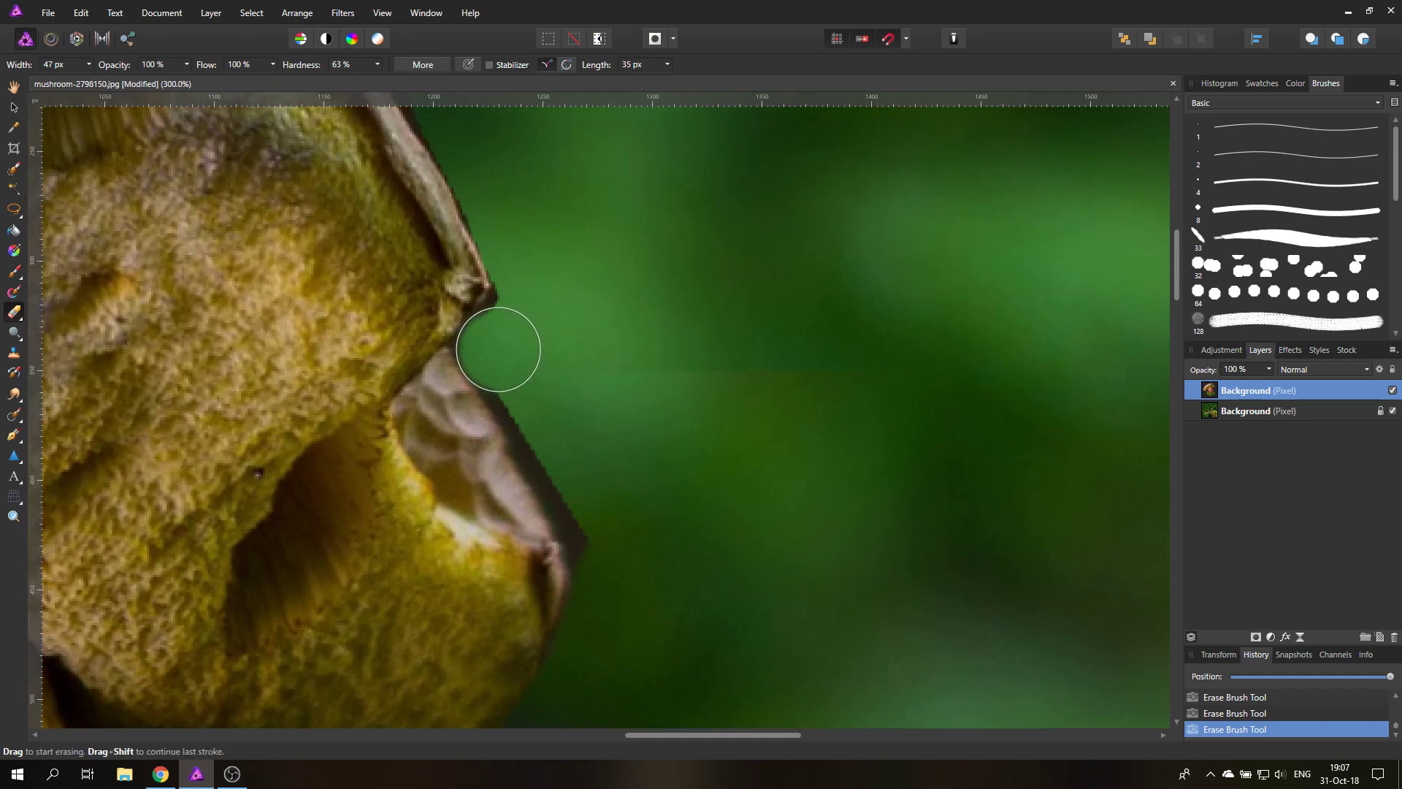
mouse_move(538, 241)
left_mouse_down()
mouse_move(498, 348)
mouse_move(593, 507)
left_mouse_up()
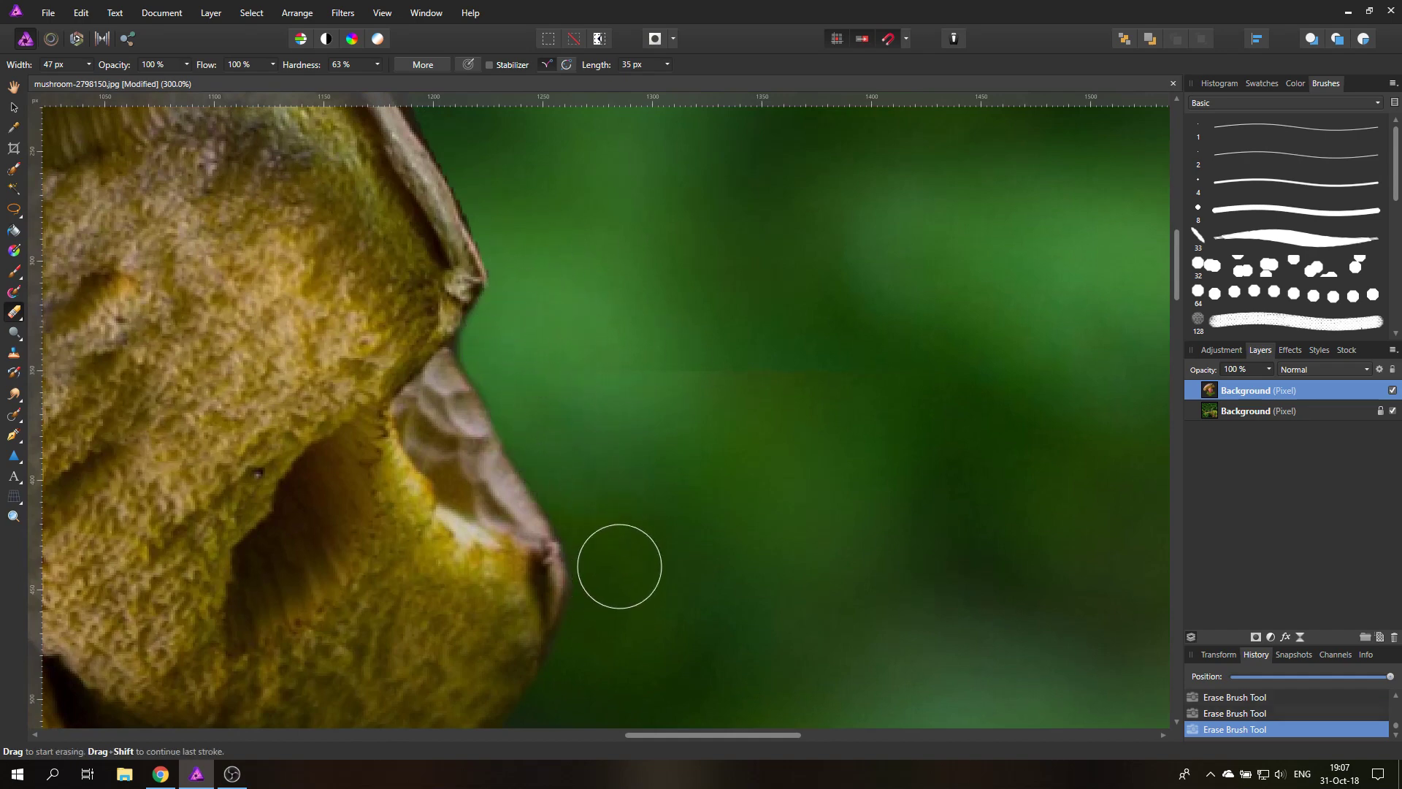
left_click_drag(607, 307, 729, 604)
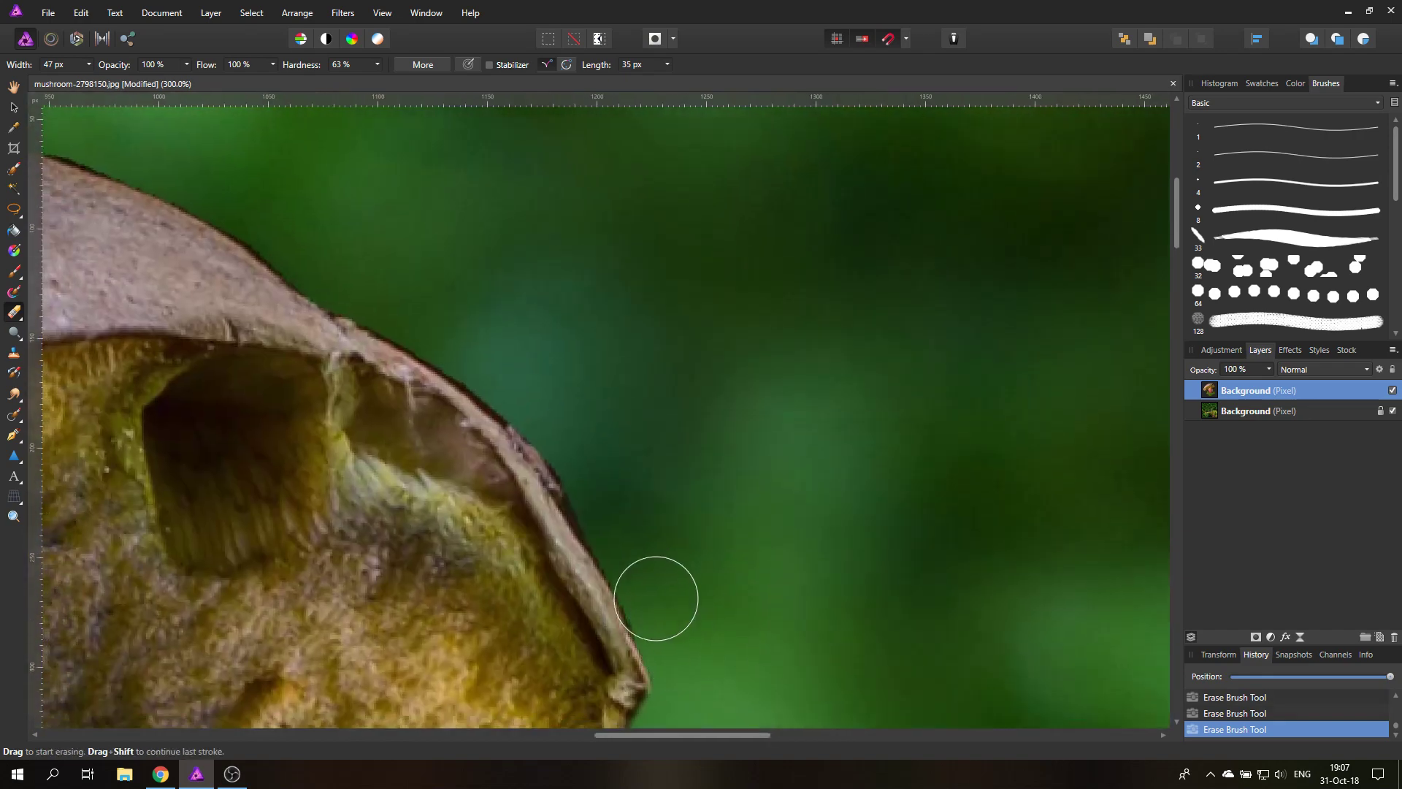
left_click_drag(560, 411, 639, 546)
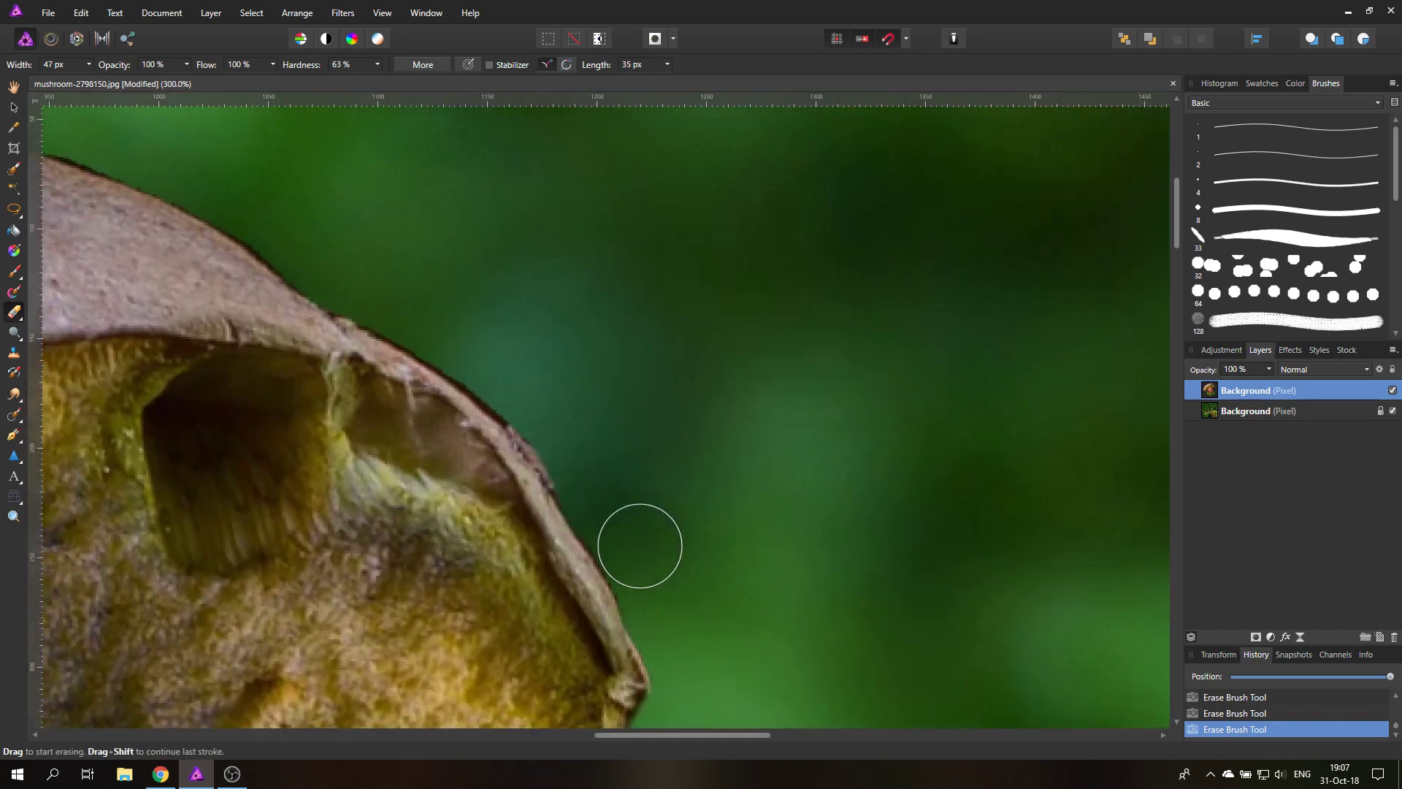
Erase the remaining background along the right edge of the stem and around the moss tuft beside it
mouse_move(629, 387)
left_mouse_down()
mouse_move(783, 557)
mouse_move(721, 221)
left_mouse_up()
mouse_move(726, 629)
left_mouse_down()
mouse_move(701, 385)
mouse_move(642, 246)
left_mouse_up()
left_click_drag(620, 546, 720, 202)
mouse_move(546, 469)
left_mouse_down()
mouse_move(507, 478)
mouse_move(533, 565)
mouse_move(520, 484)
mouse_move(503, 480)
mouse_move(533, 579)
left_mouse_up()
mouse_move(570, 623)
left_mouse_down()
mouse_move(591, 299)
mouse_move(600, 286)
mouse_move(653, 315)
mouse_move(659, 233)
mouse_move(652, 291)
mouse_move(647, 274)
mouse_move(656, 244)
mouse_move(650, 292)
mouse_move(664, 275)
mouse_move(676, 375)
left_mouse_up()
mouse_move(692, 376)
left_mouse_down()
mouse_move(687, 199)
mouse_move(726, 297)
mouse_move(721, 317)
mouse_move(765, 214)
mouse_move(886, 185)
mouse_move(848, 162)
left_mouse_up()
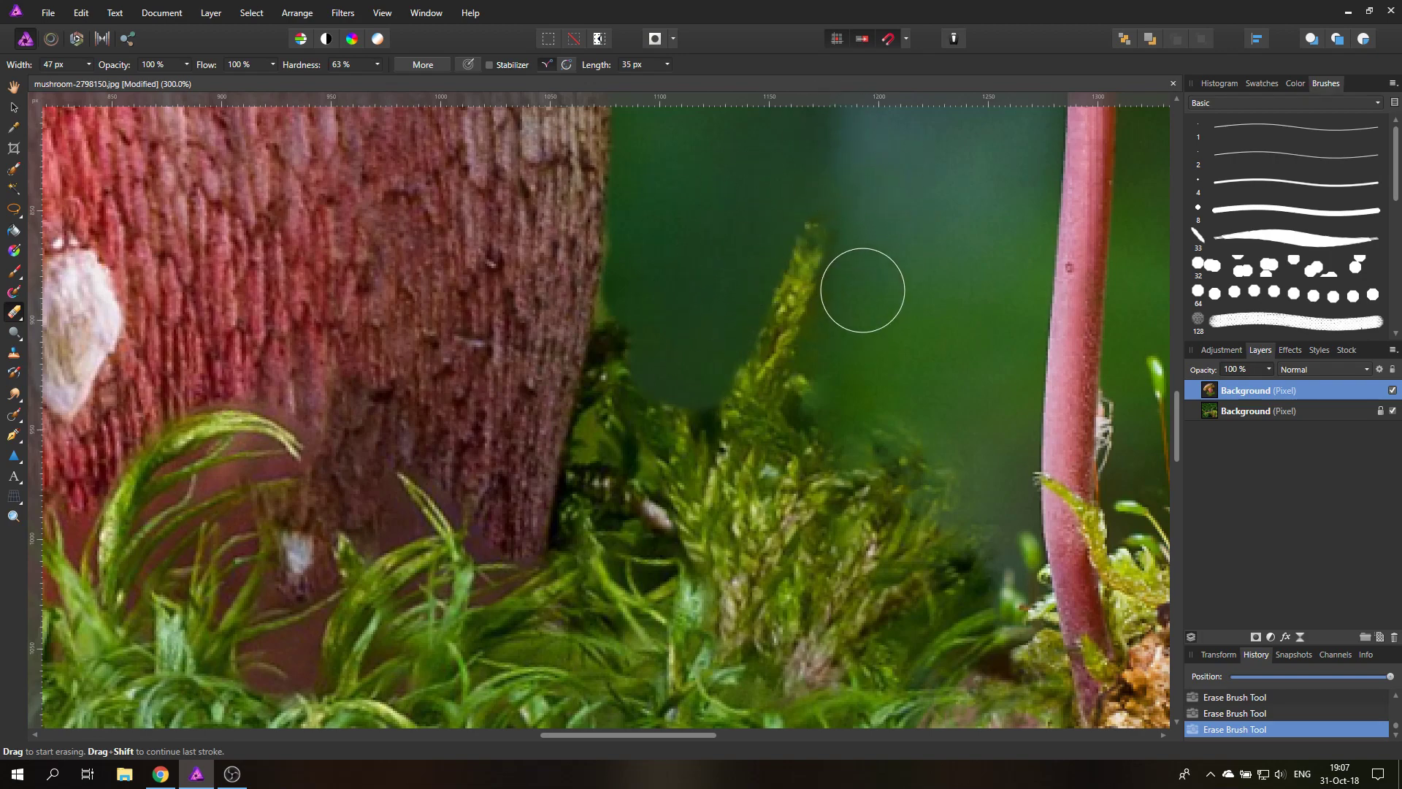
left_click(673, 443)
Erase the leftover background beneath the left half of the boletus cap and around its lower left edge
key("space")
mouse_move(354, 454)
left_mouse_down()
mouse_move(574, 433)
mouse_move(736, 384)
left_mouse_up()
left_click_drag(237, 296, 618, 451)
mouse_move(486, 340)
left_mouse_down()
mouse_move(532, 348)
mouse_move(516, 413)
mouse_move(475, 440)
mouse_move(471, 469)
mouse_move(579, 419)
mouse_move(569, 407)
mouse_move(582, 427)
mouse_move(596, 409)
mouse_move(595, 428)
mouse_move(590, 411)
mouse_move(573, 426)
mouse_move(581, 402)
mouse_move(585, 433)
mouse_move(593, 417)
mouse_move(581, 506)
mouse_move(593, 455)
mouse_move(604, 482)
mouse_move(572, 278)
mouse_move(587, 336)
mouse_move(552, 229)
mouse_move(354, 256)
mouse_move(553, 240)
mouse_move(319, 249)
mouse_move(248, 285)
mouse_move(187, 294)
mouse_move(236, 286)
mouse_move(156, 324)
mouse_move(789, 349)
mouse_move(497, 358)
mouse_move(771, 340)
mouse_move(582, 355)
mouse_move(736, 357)
mouse_move(699, 342)
mouse_move(316, 341)
mouse_move(622, 367)
mouse_move(738, 338)
left_mouse_up()
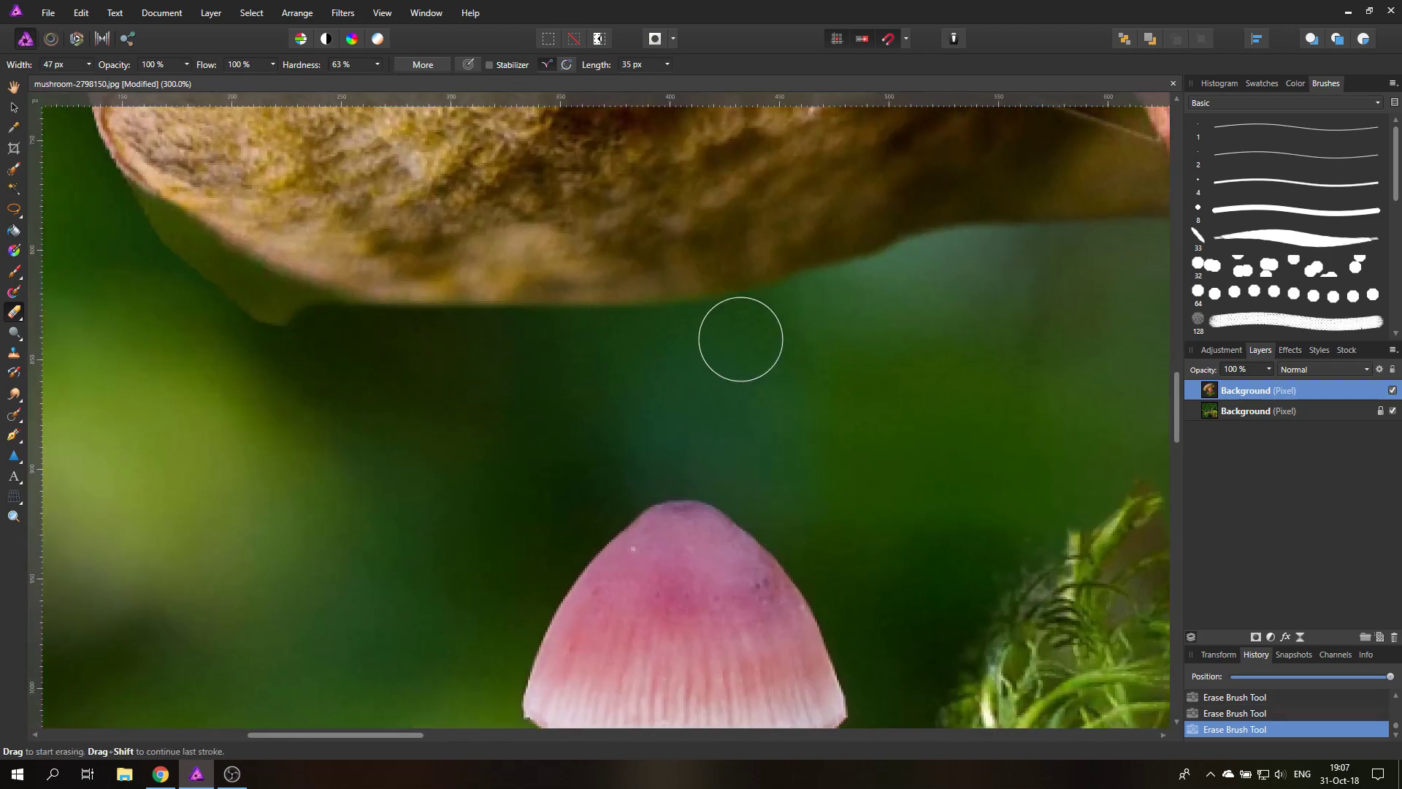
left_click_drag(321, 354, 757, 493)
mouse_move(651, 424)
left_mouse_down()
mouse_move(764, 488)
mouse_move(548, 360)
left_mouse_up()
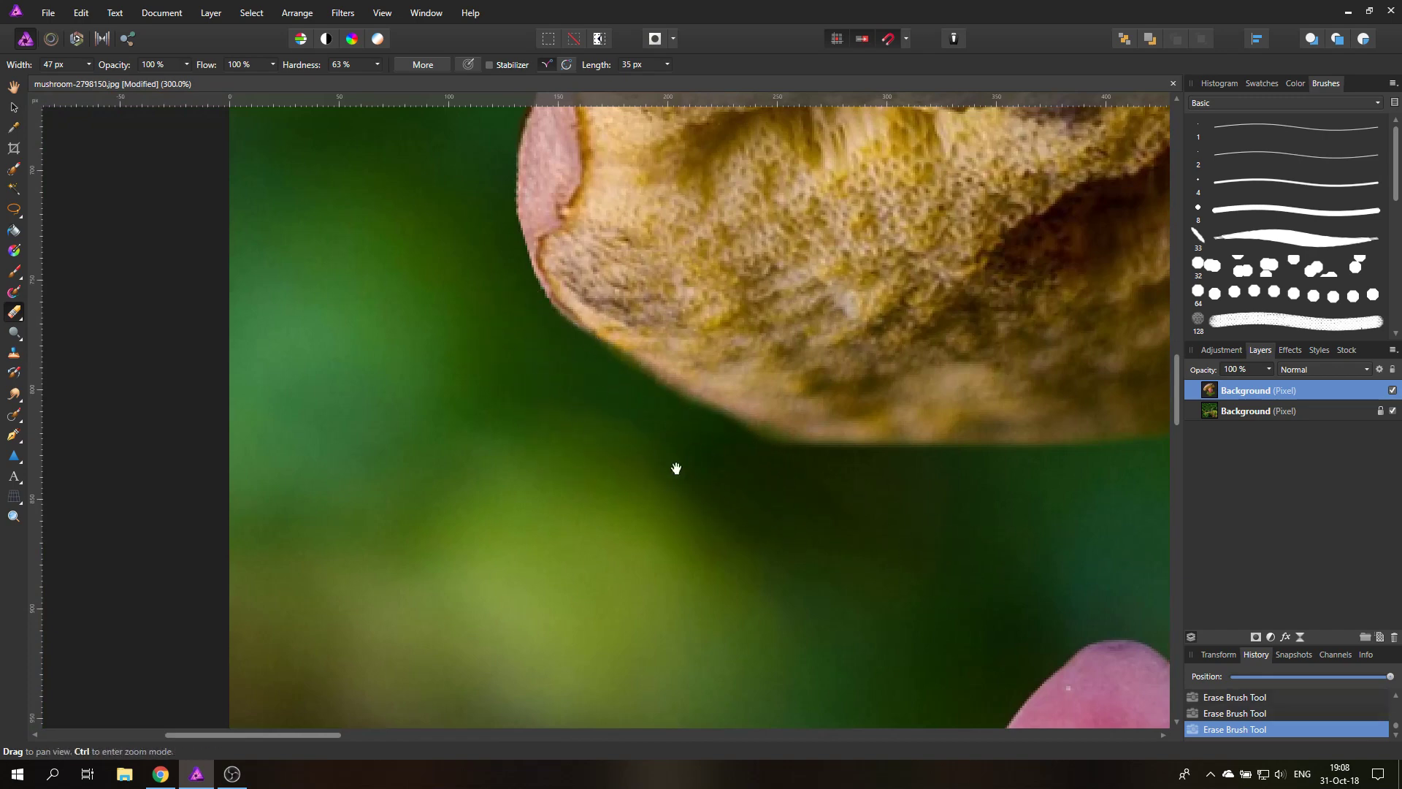
left_click_drag(685, 473, 379, 578)
mouse_move(221, 247)
left_mouse_down()
mouse_move(203, 250)
mouse_move(397, 570)
left_mouse_up()
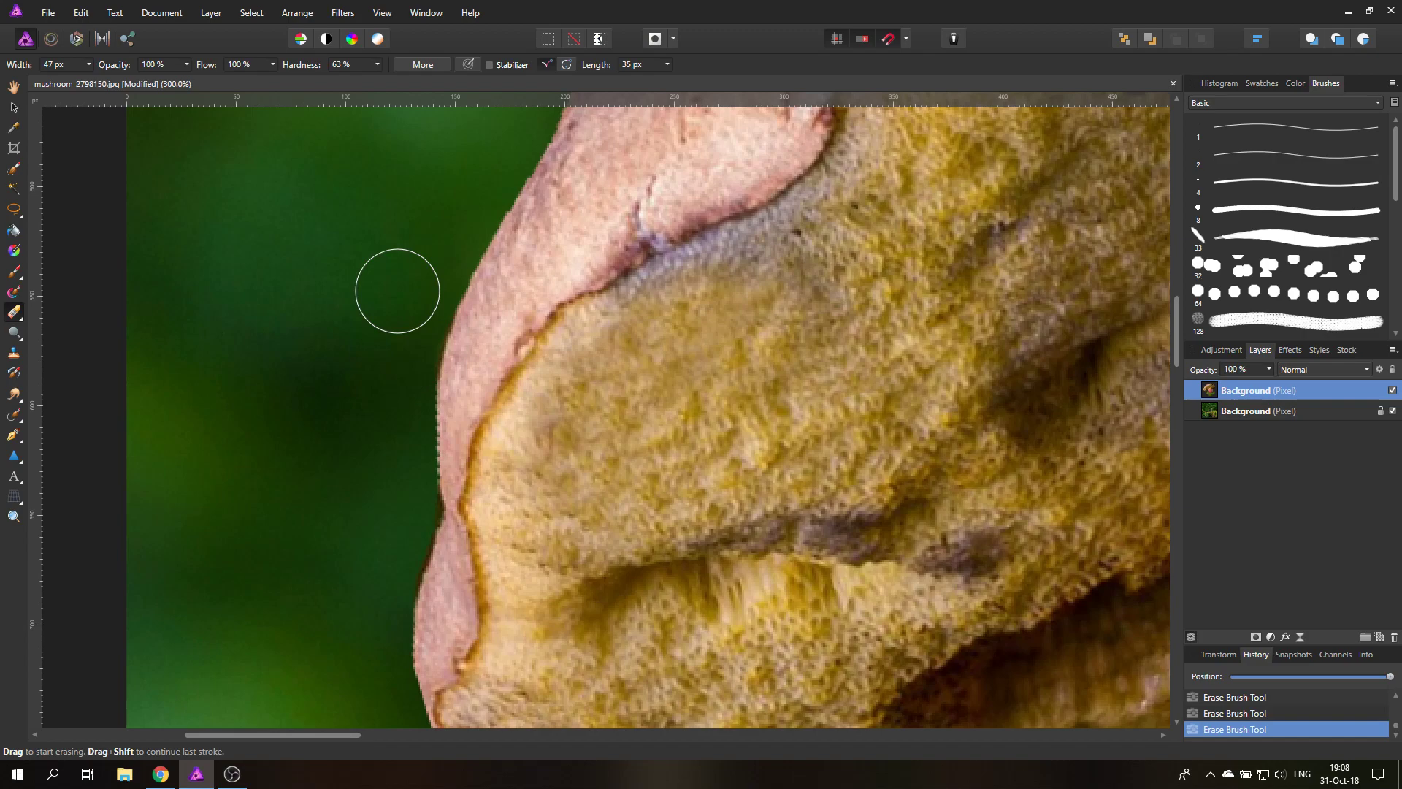
key("ctrl+0")
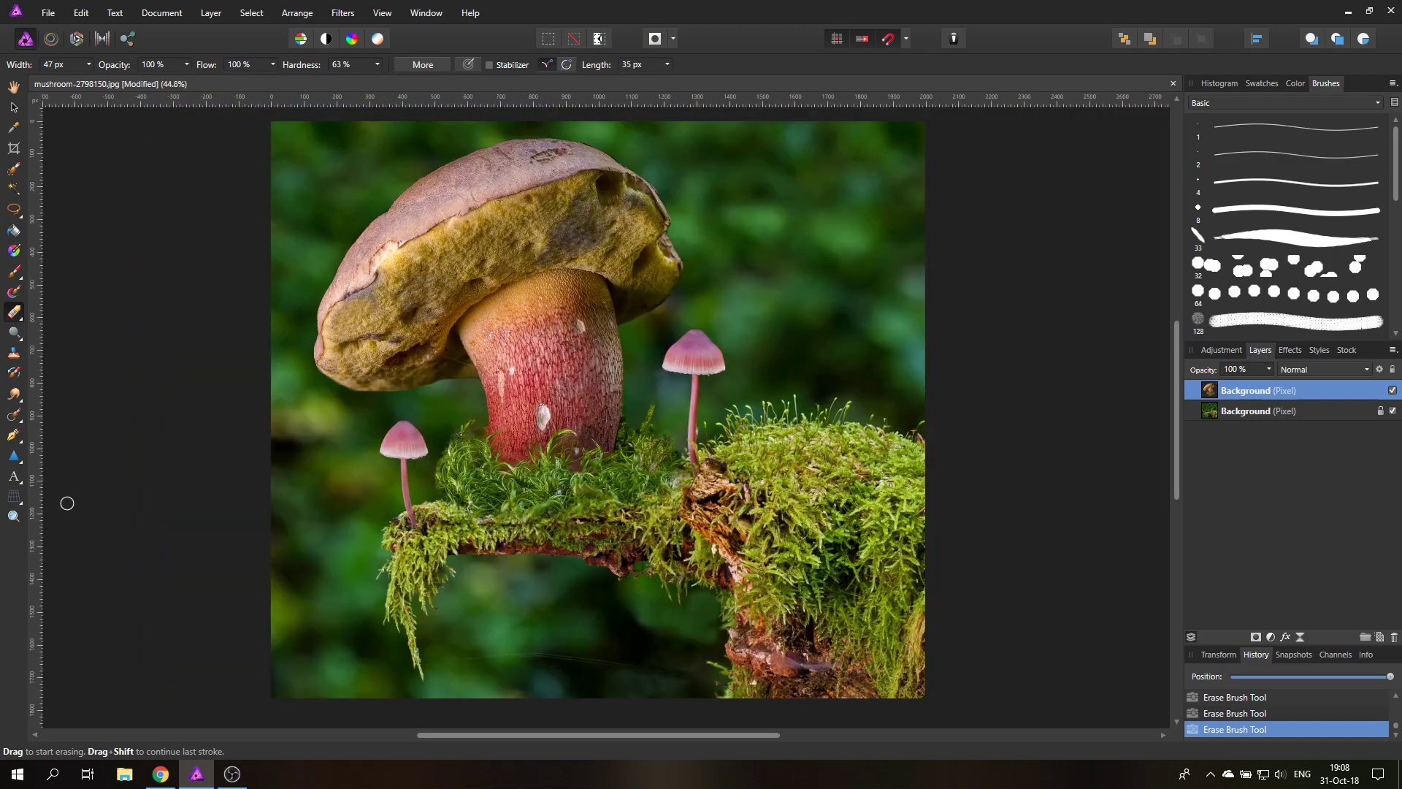
Erase the leftover background around the fine moss blades at the left base of the boletus stem with a 7 px eraser
left_click(14, 518)
left_click(494, 446)
left_click(490, 447)
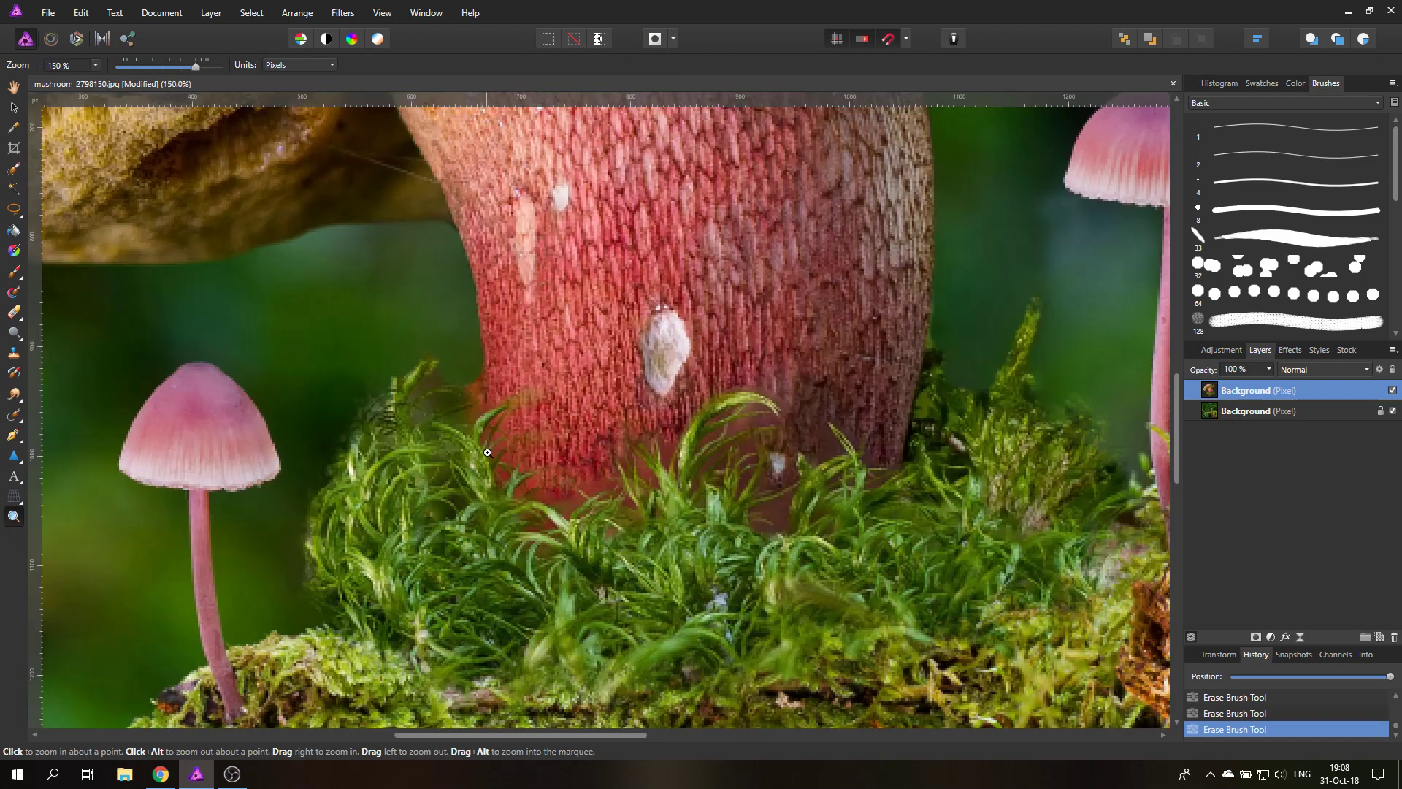
left_click(467, 432)
left_click(410, 400)
left_click_drag(333, 357, 421, 386)
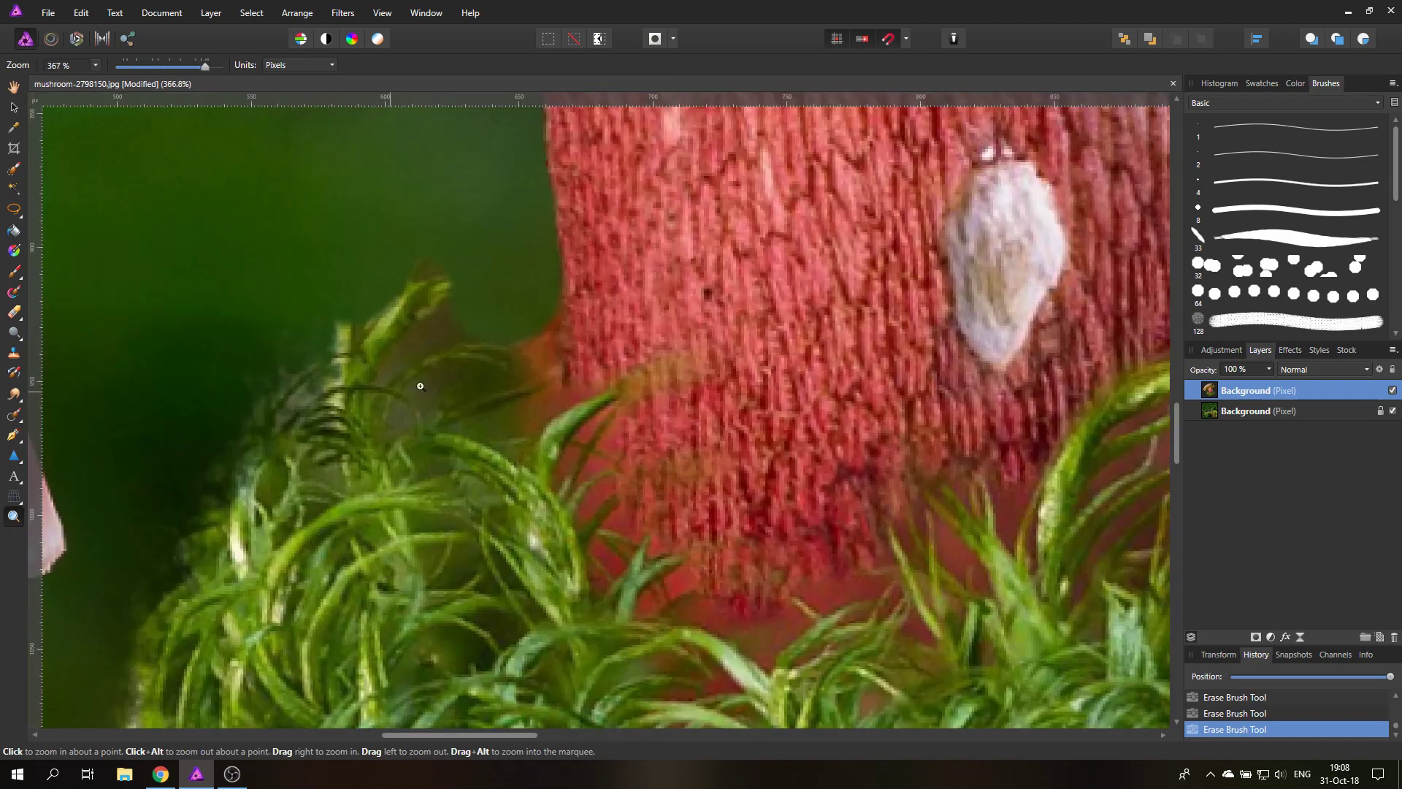
left_click(14, 313)
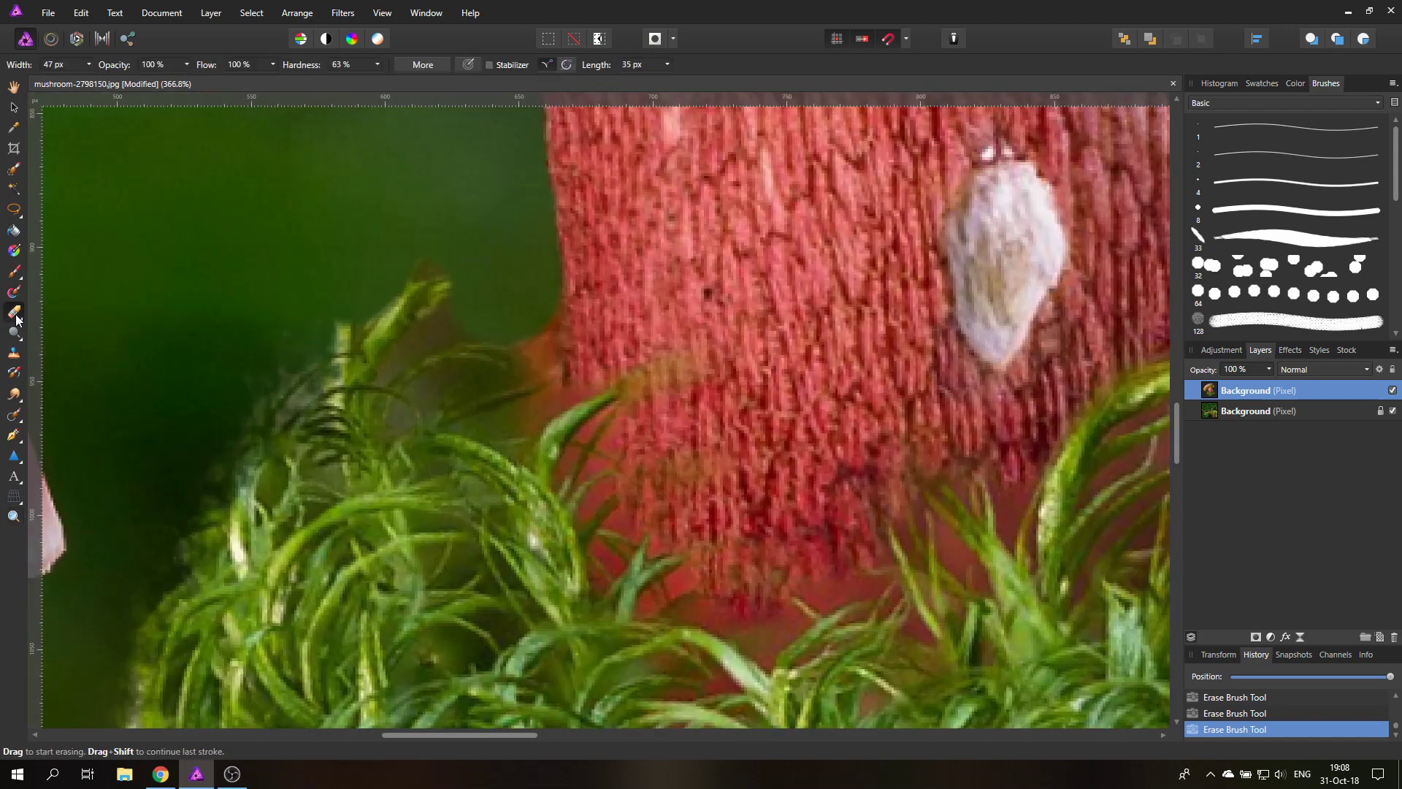
left_click(89, 65)
left_click(86, 65)
left_click_drag(81, 81, 82, 80)
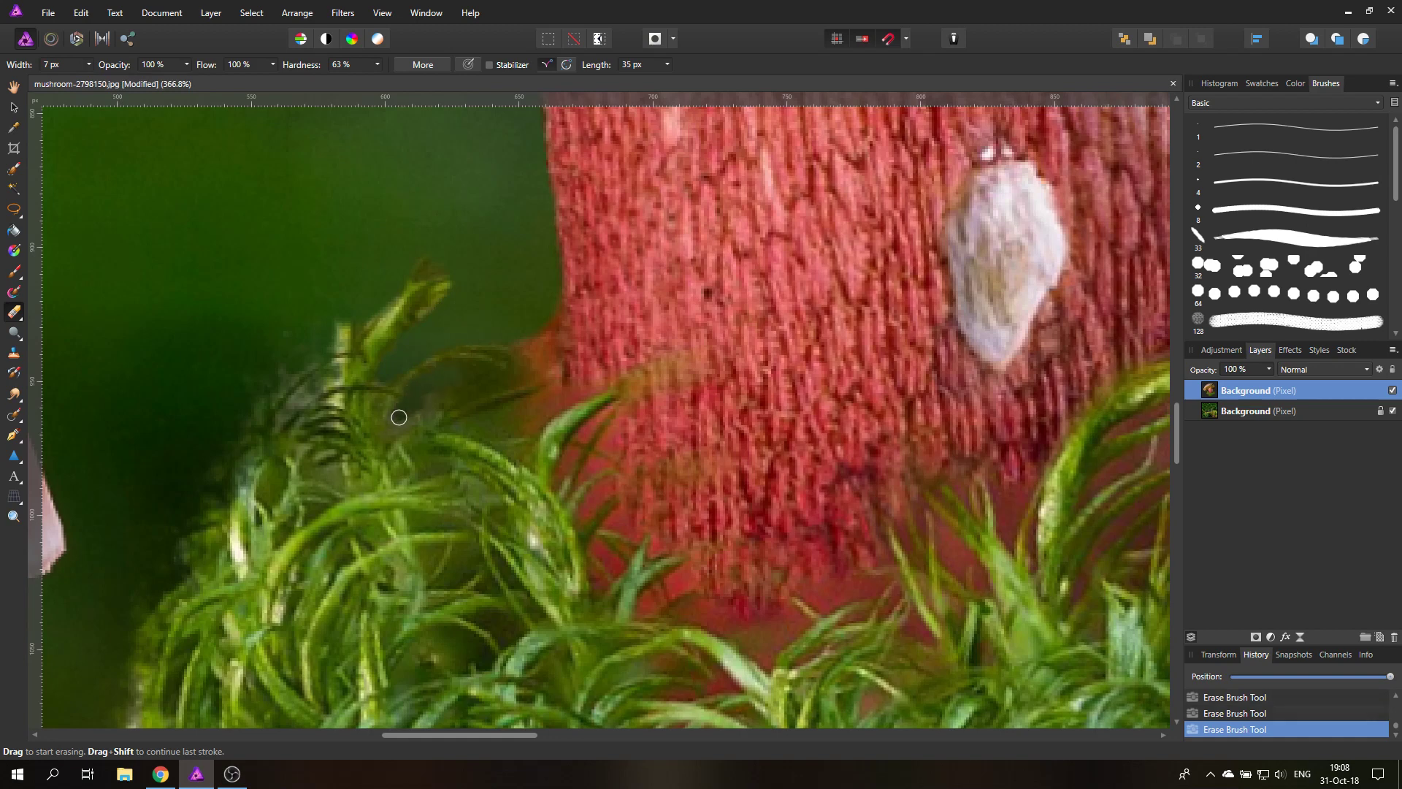
mouse_move(399, 417)
left_mouse_down()
mouse_move(427, 407)
mouse_move(404, 410)
mouse_move(524, 364)
mouse_move(526, 336)
mouse_move(552, 355)
mouse_move(532, 367)
mouse_move(540, 387)
mouse_move(459, 427)
mouse_move(524, 418)
mouse_move(511, 415)
mouse_move(538, 393)
mouse_move(520, 385)
mouse_move(549, 375)
mouse_move(525, 411)
mouse_move(551, 365)
mouse_move(521, 443)
left_mouse_up()
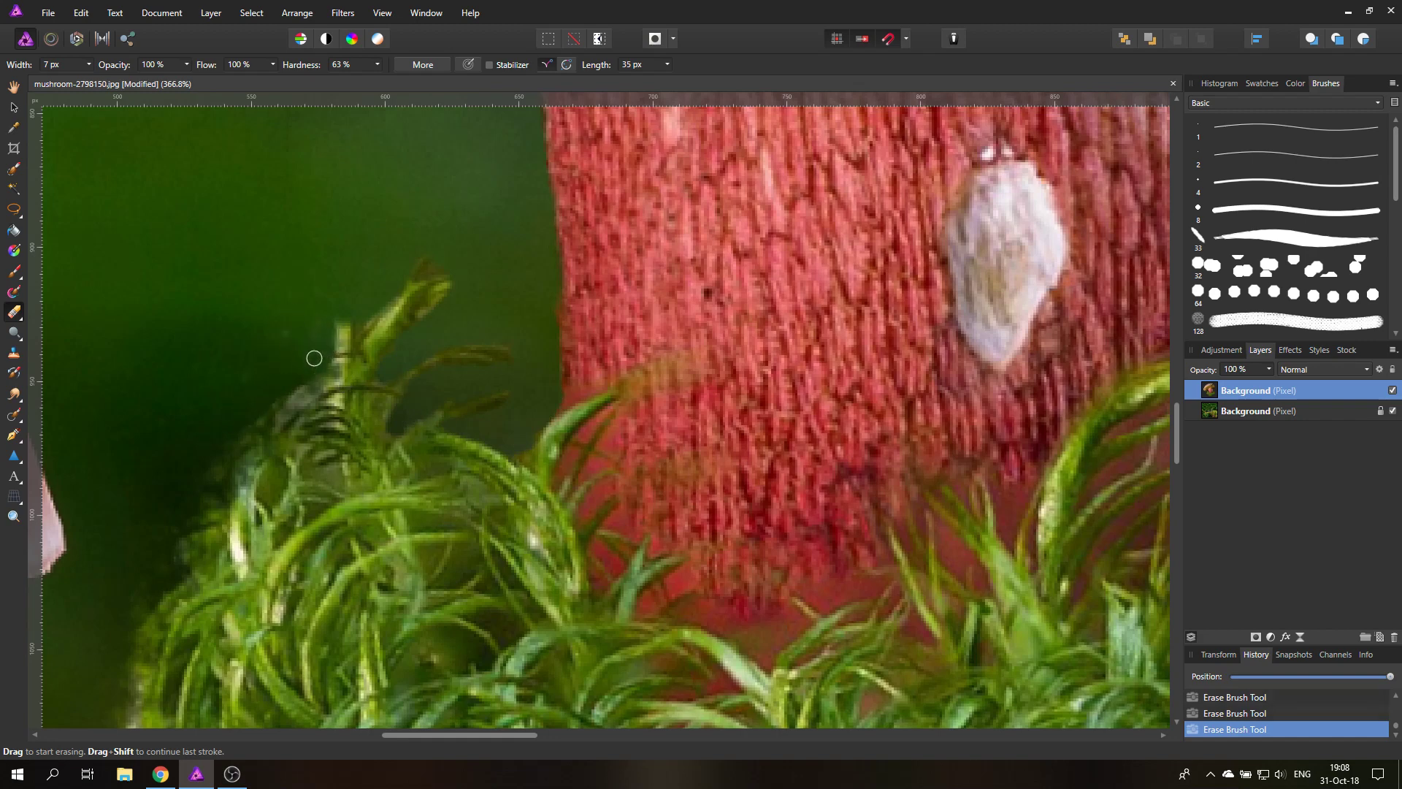
left_click_drag(277, 398, 316, 385)
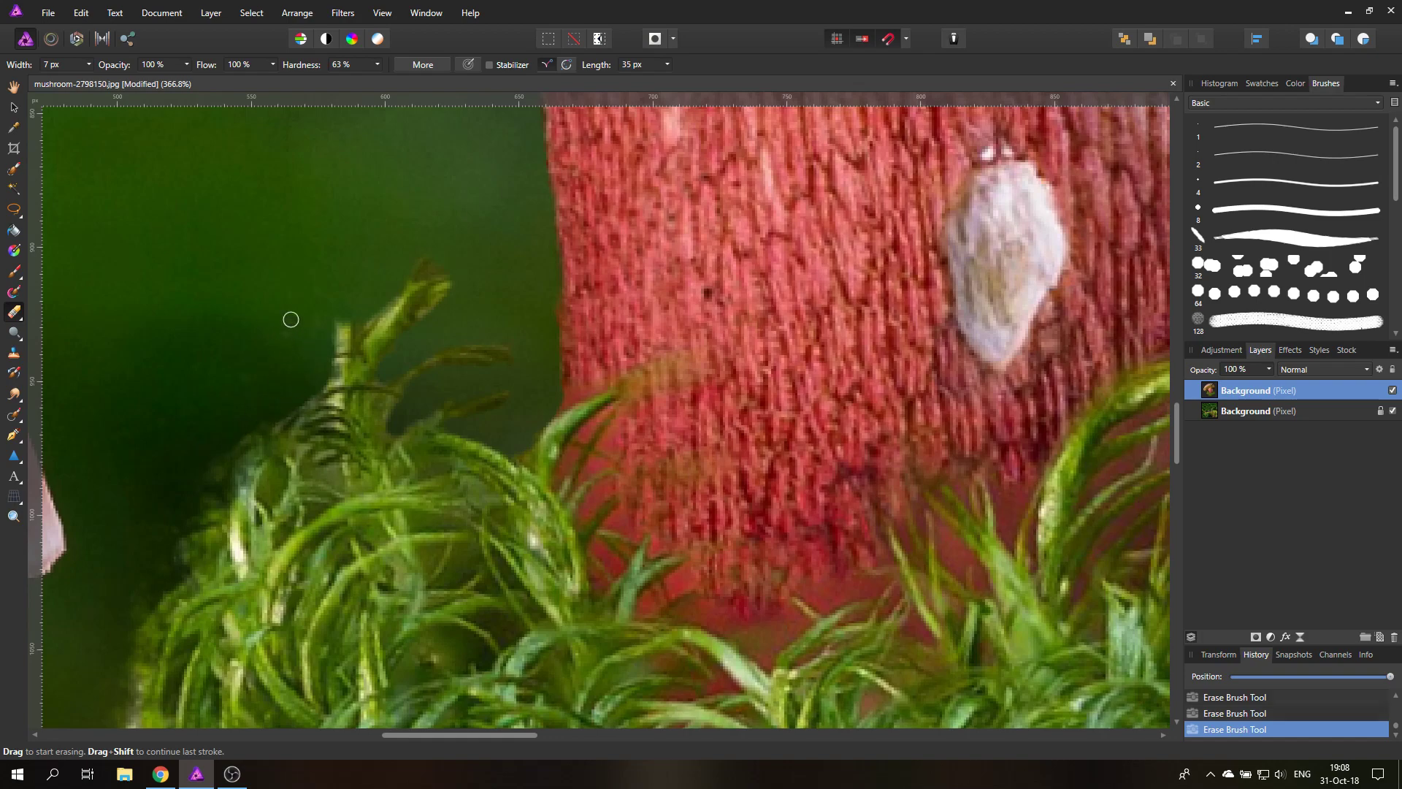
key("ctrl+0")
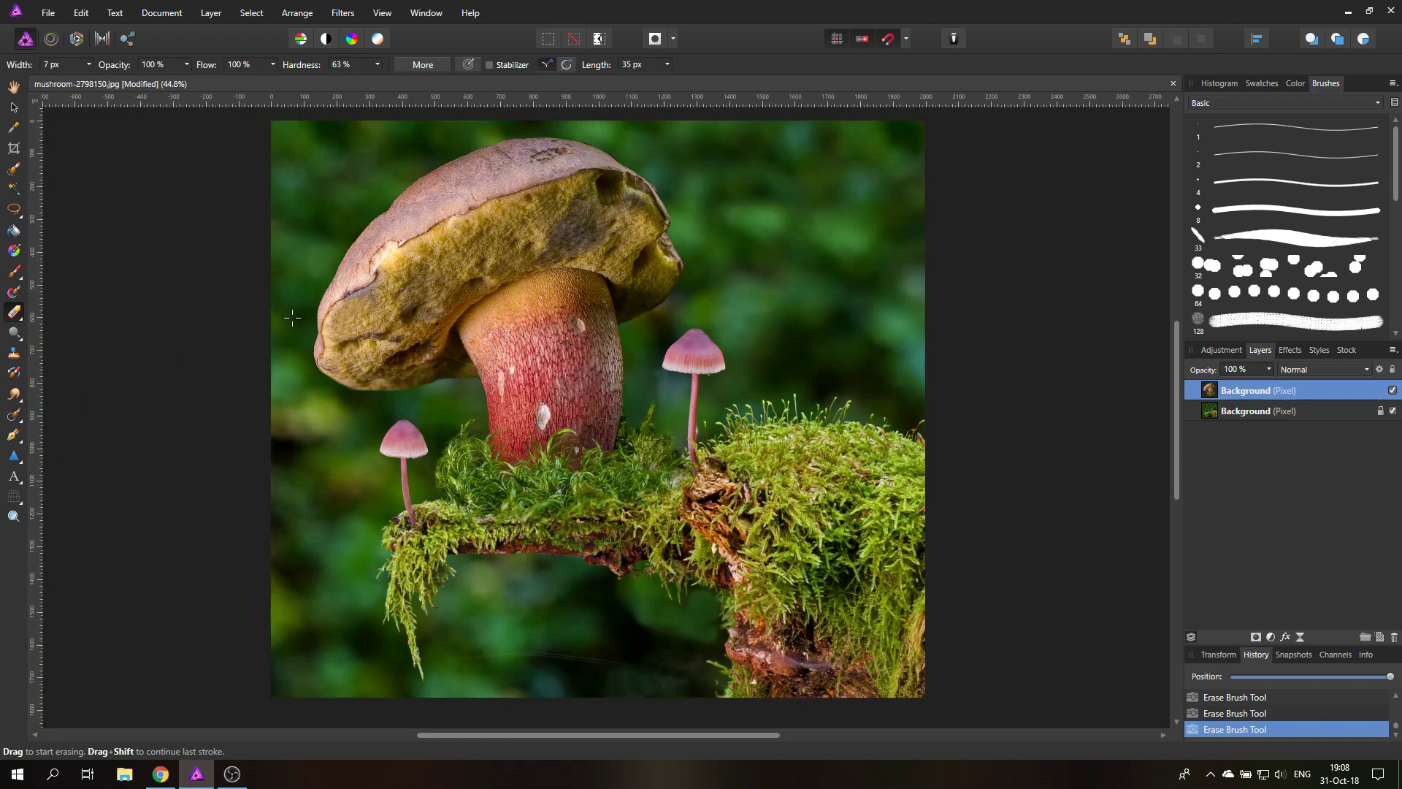
Open the old-village-2823175_1920.jpg photo from the Art Project folder
left_click(48, 13)
left_click(76, 158)
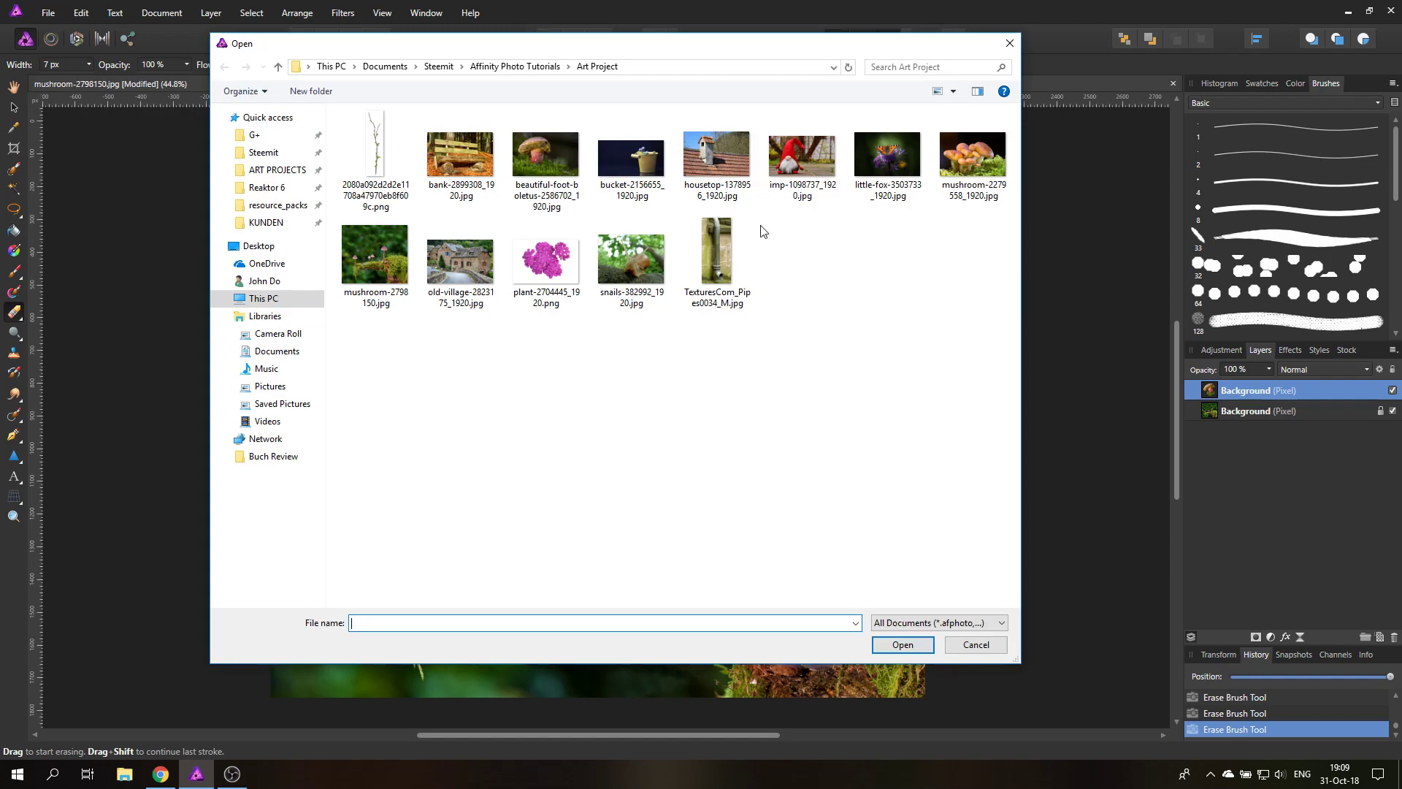
double_click(459, 265)
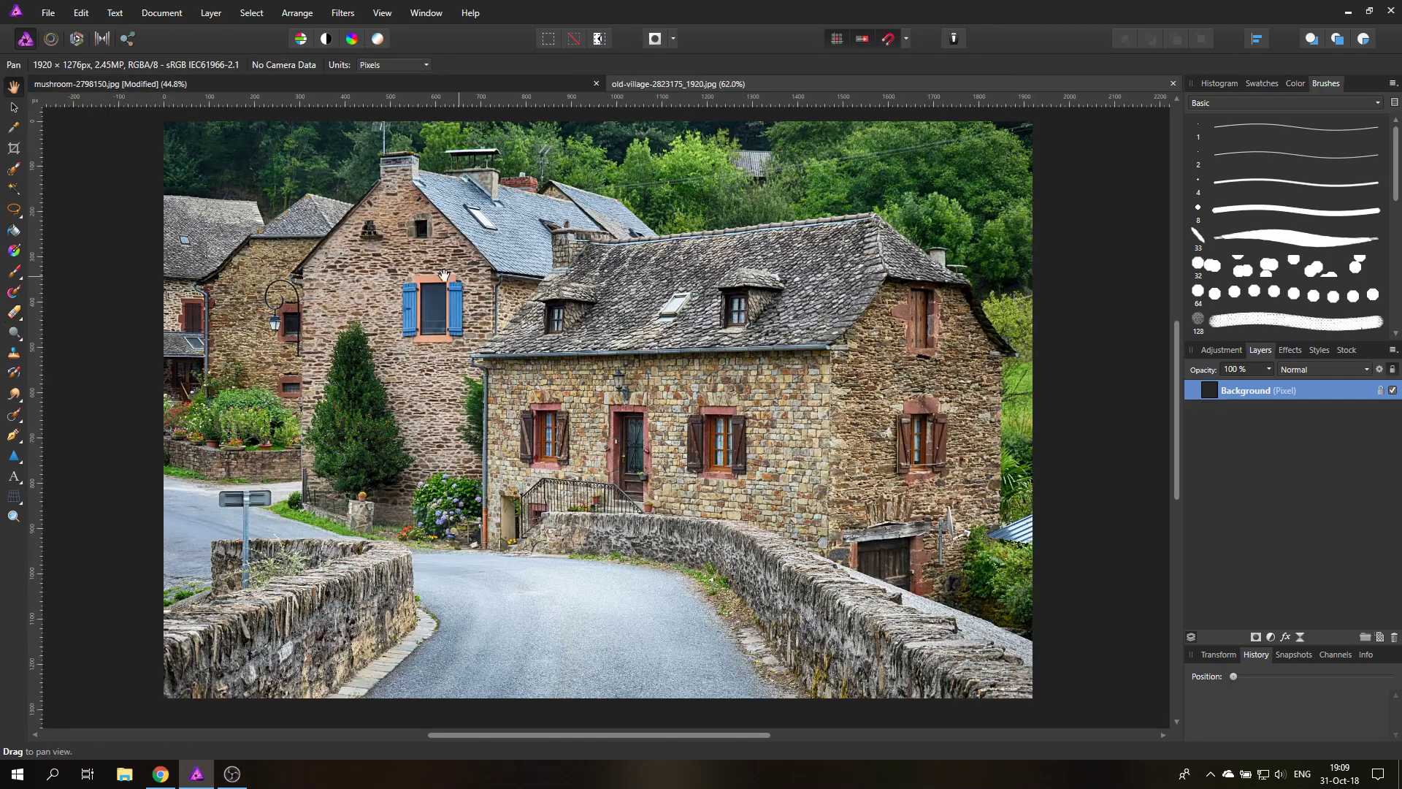
Select the shuttered window beside the front door of the stone house by tracing its frame and shutters
left_click(13, 516)
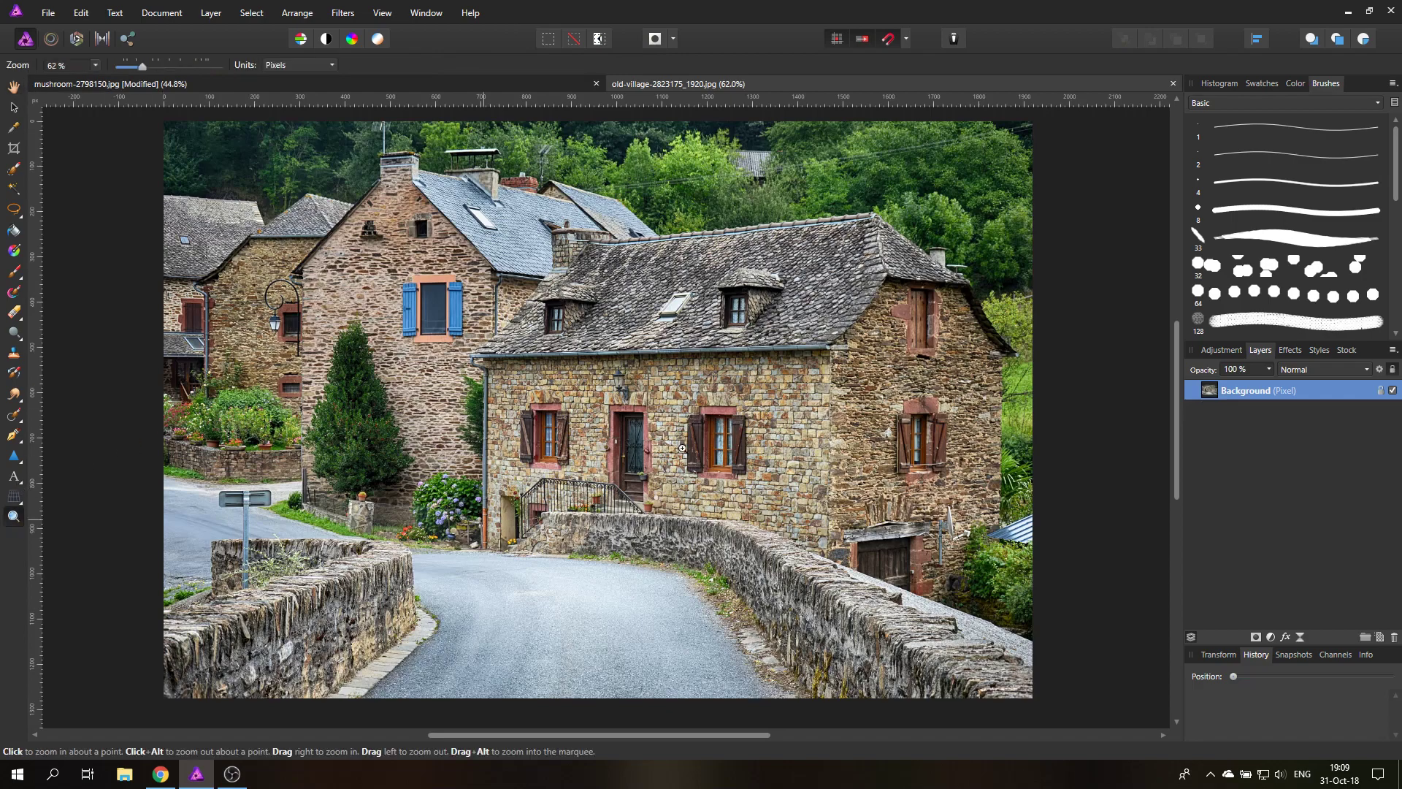
left_click(721, 454)
left_click(721, 455)
left_click(722, 456)
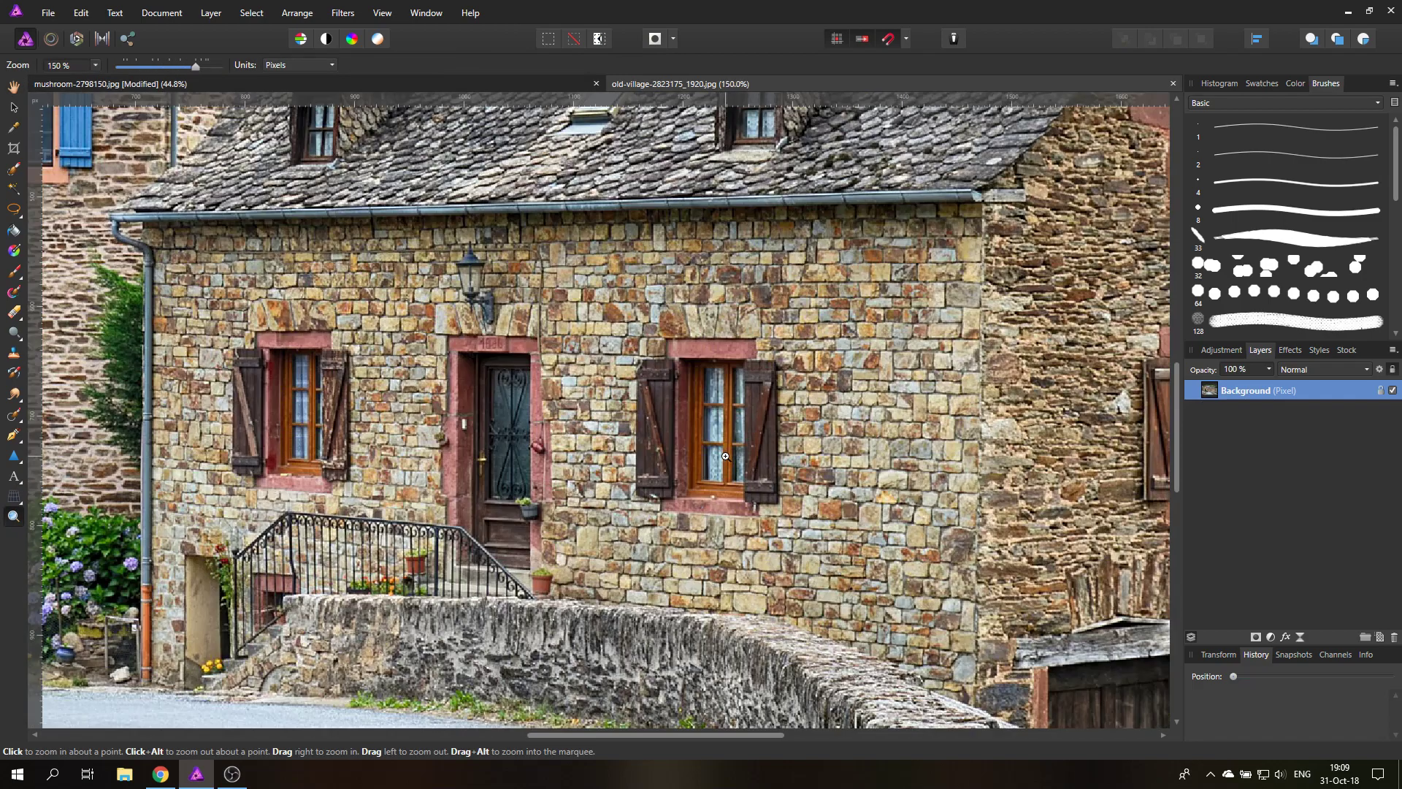
left_click(723, 457)
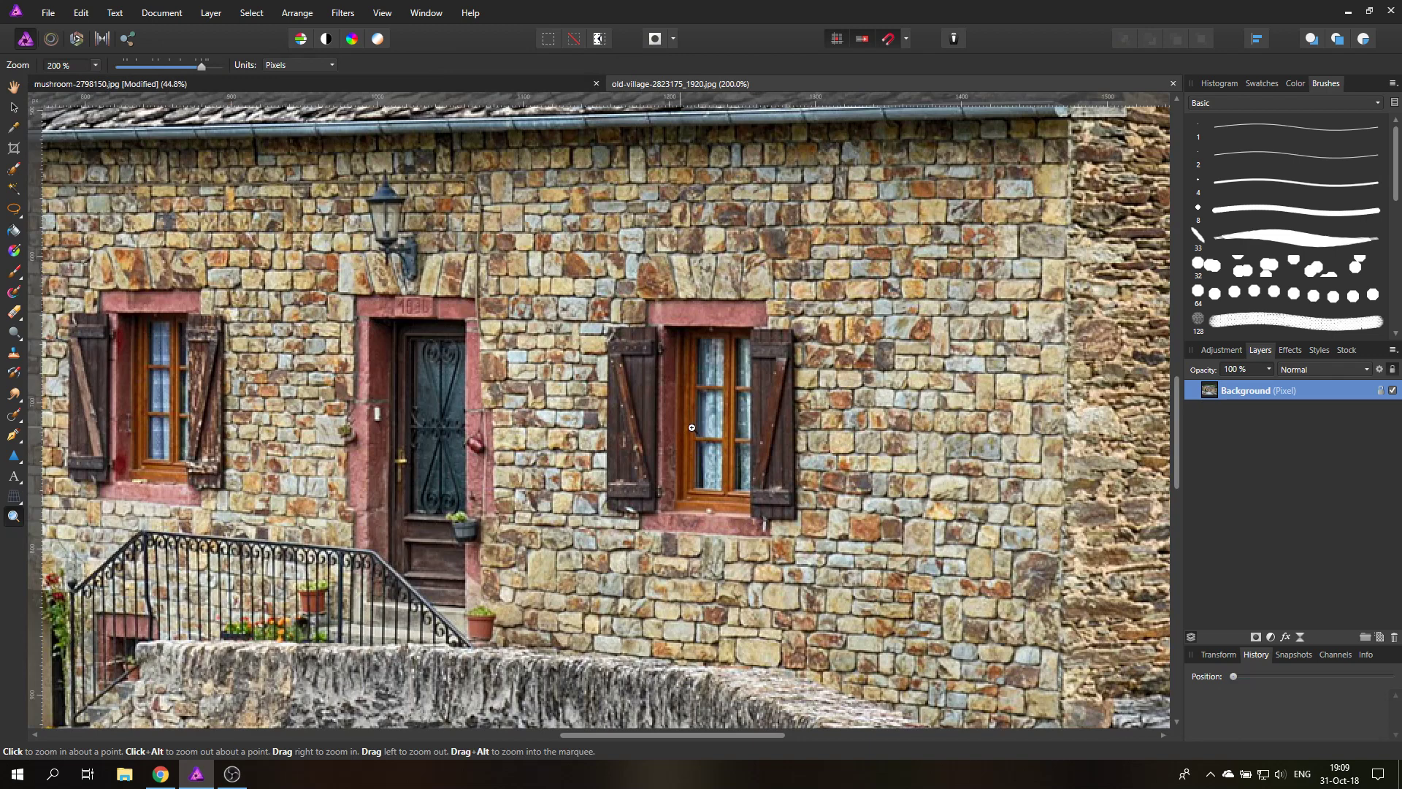
left_click_drag(738, 424, 580, 424)
left_click(570, 479)
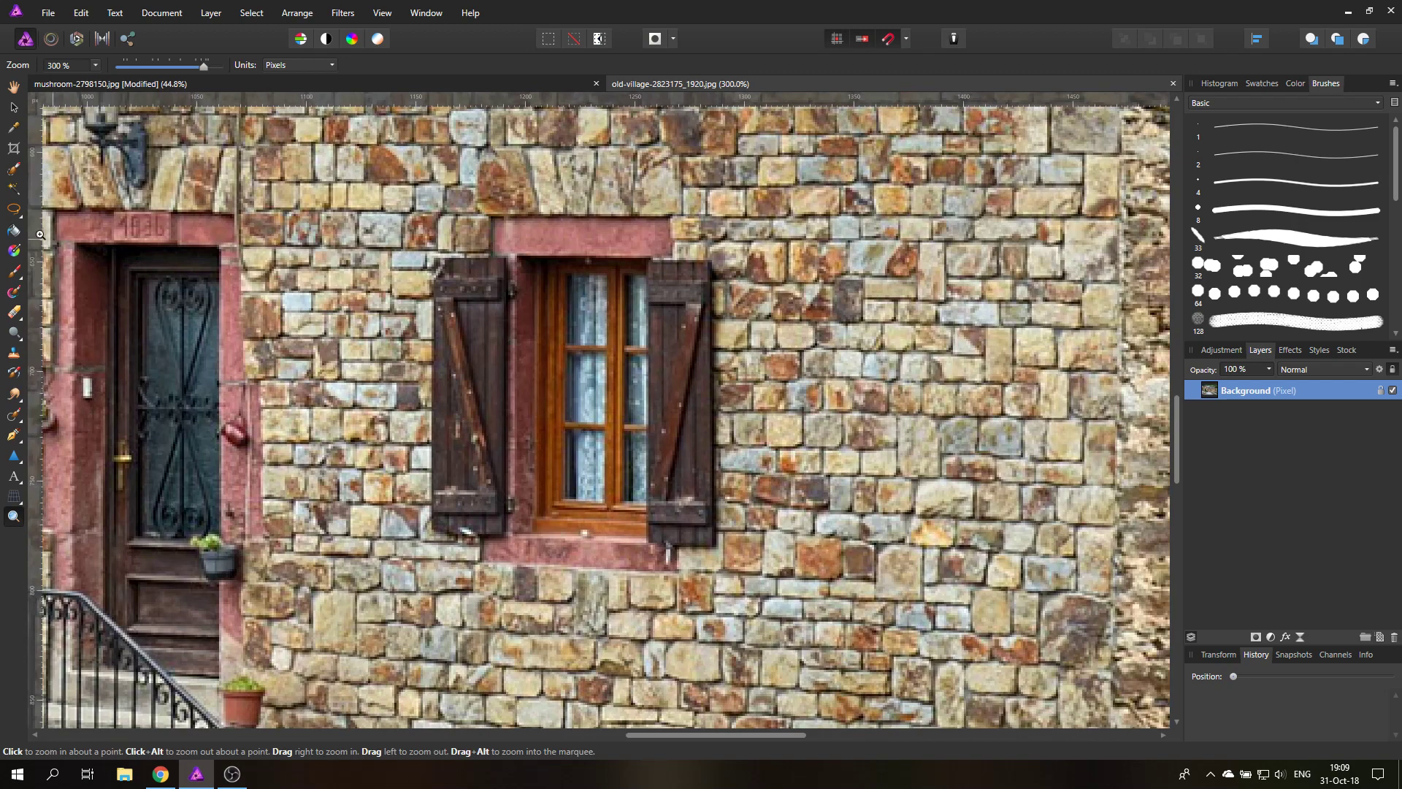
left_click(14, 209)
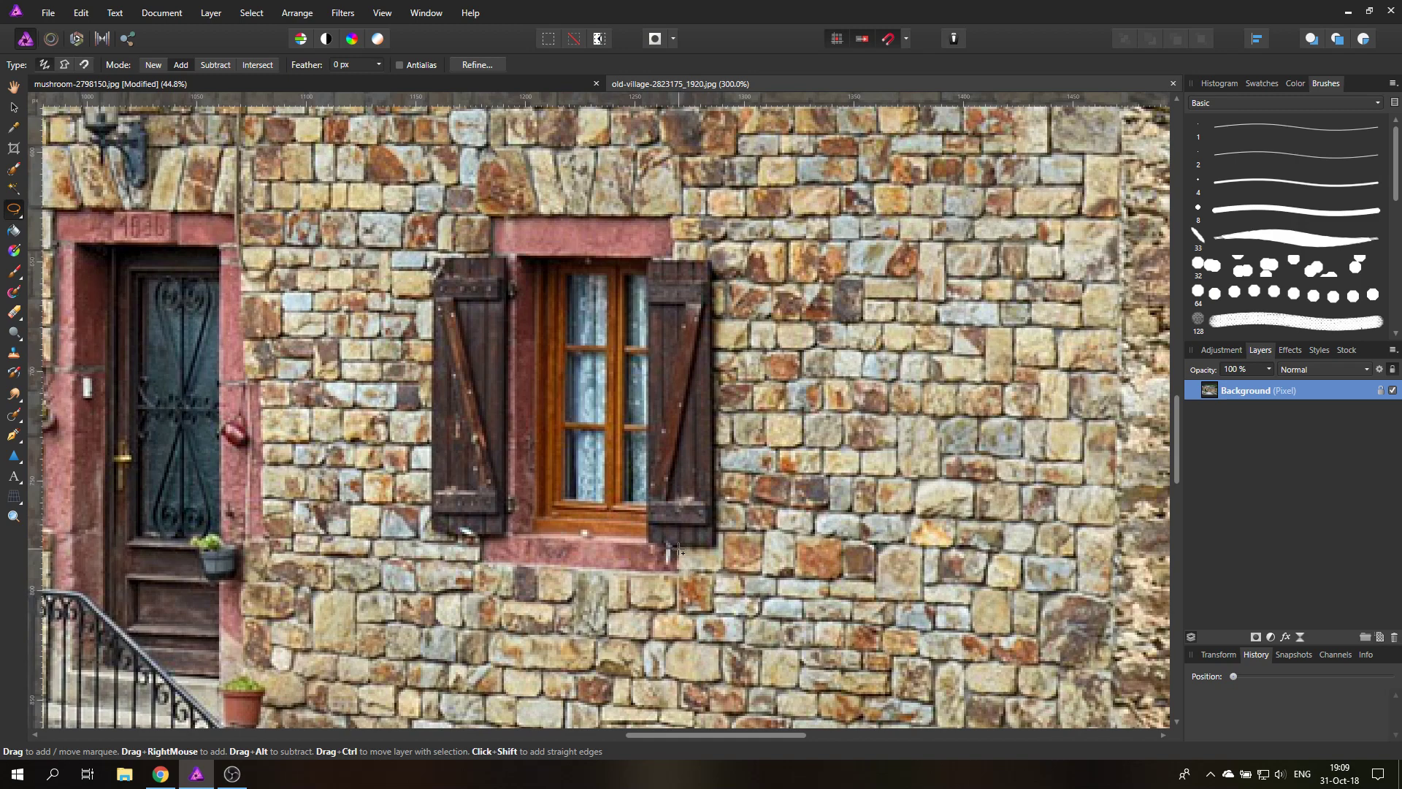
left_click(680, 575)
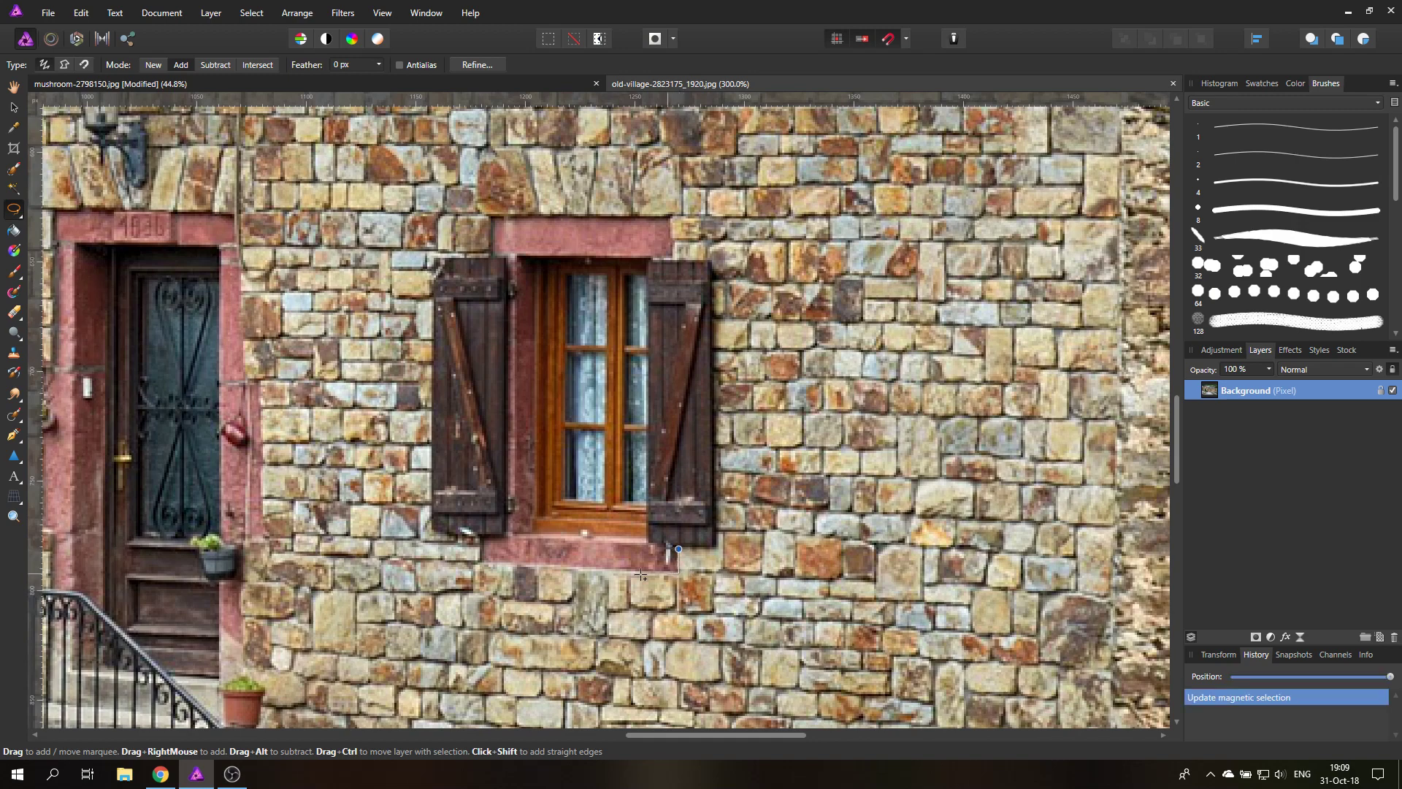
left_click(482, 564)
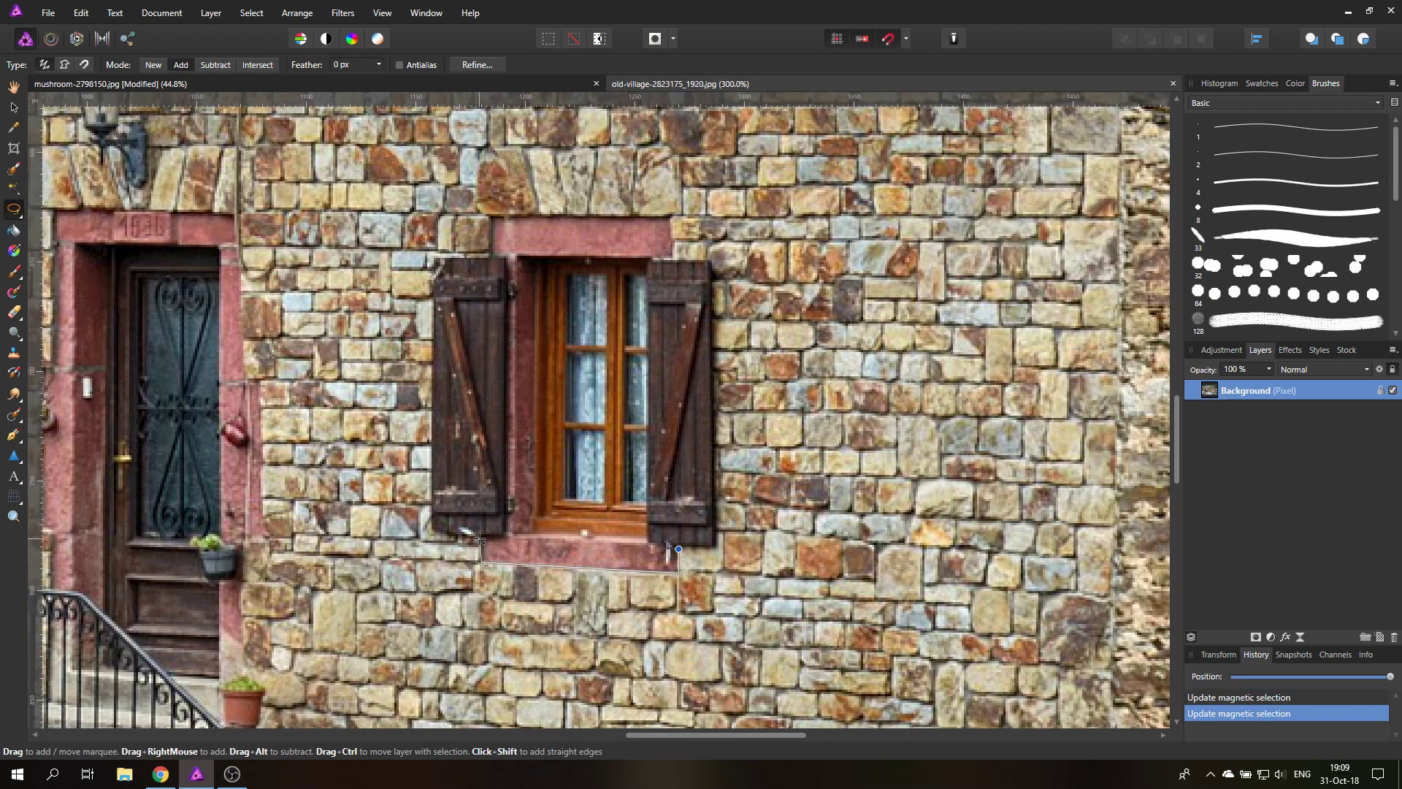
left_click(481, 539)
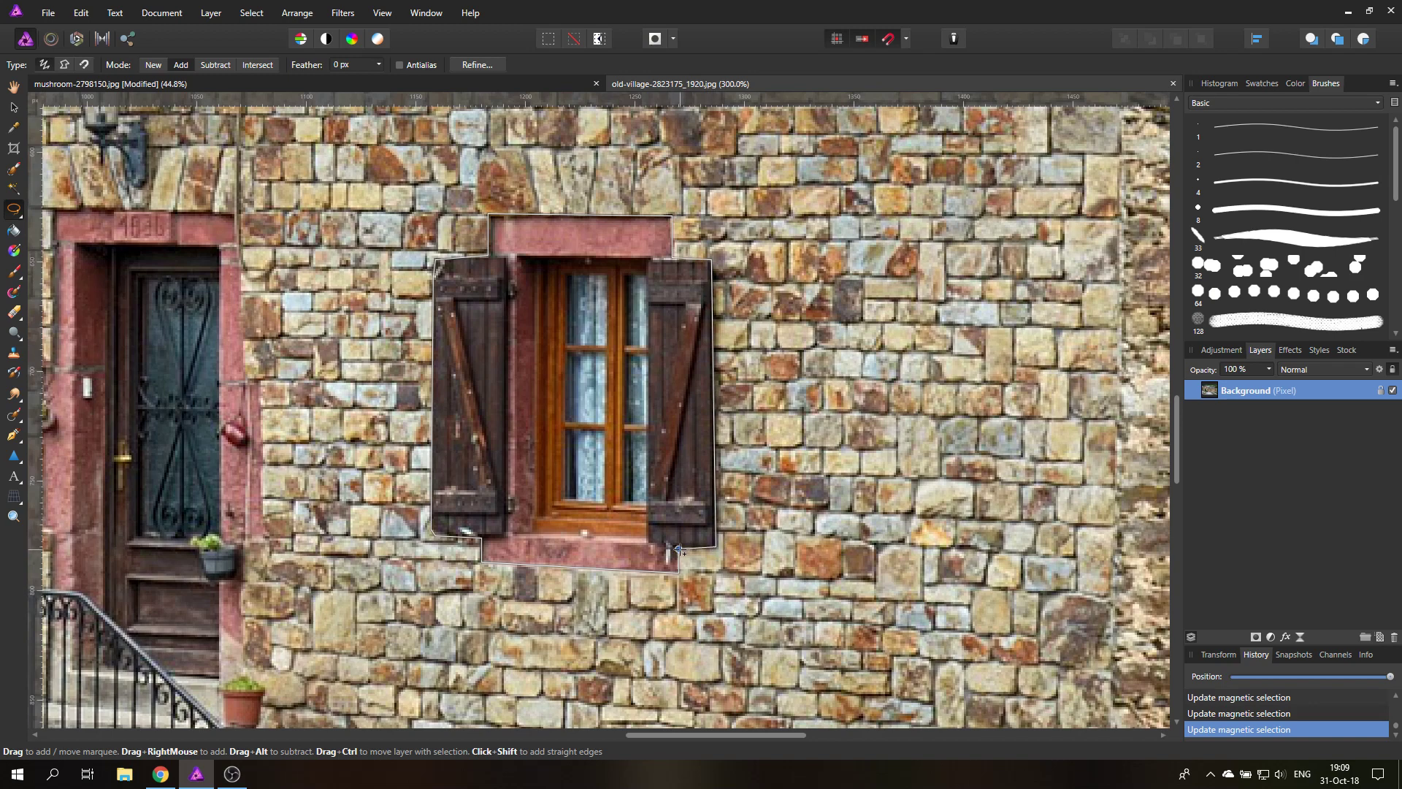
left_click(678, 548)
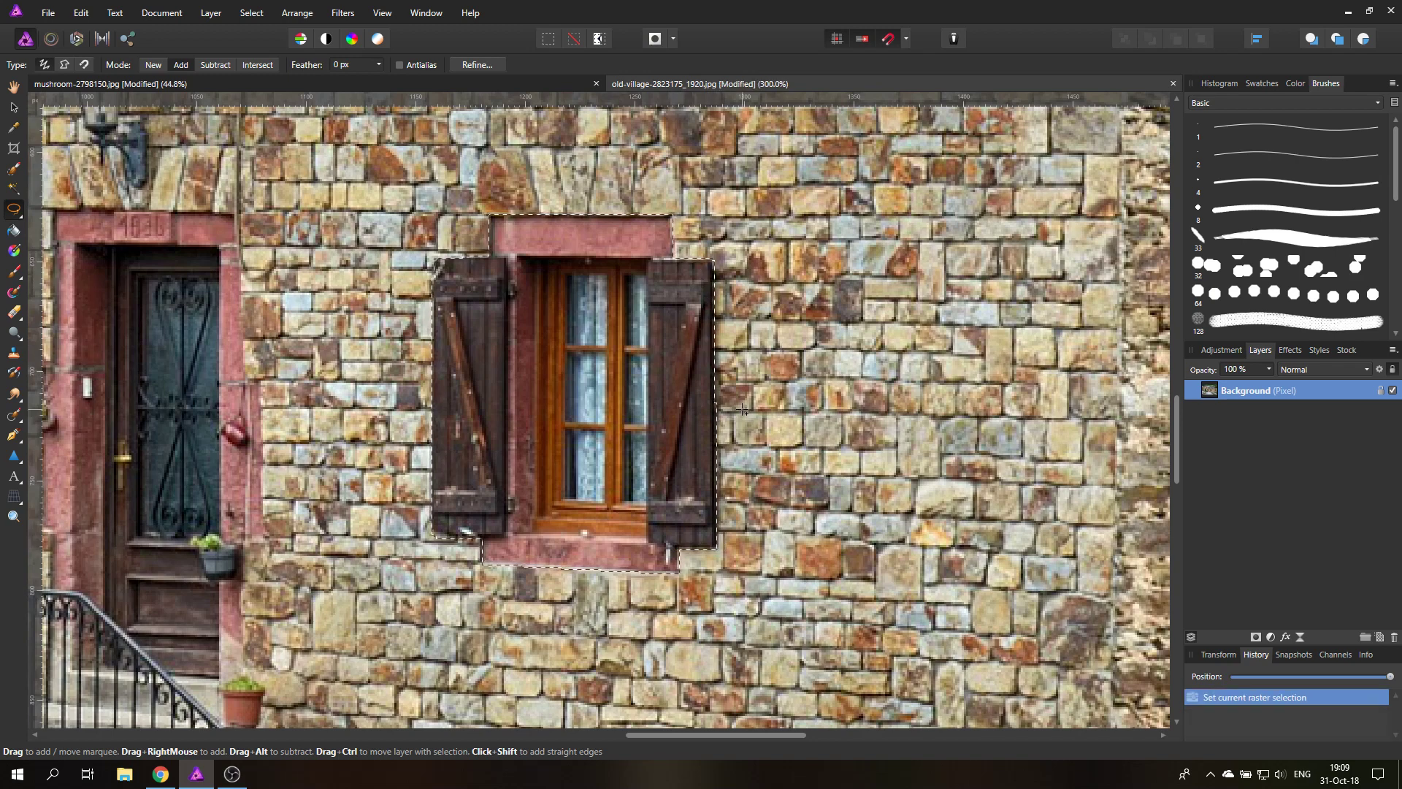
Copy the selected window into the mushroom composite, place it on the left side of the boletus stem and enlarge it slightly
left_click(504, 85)
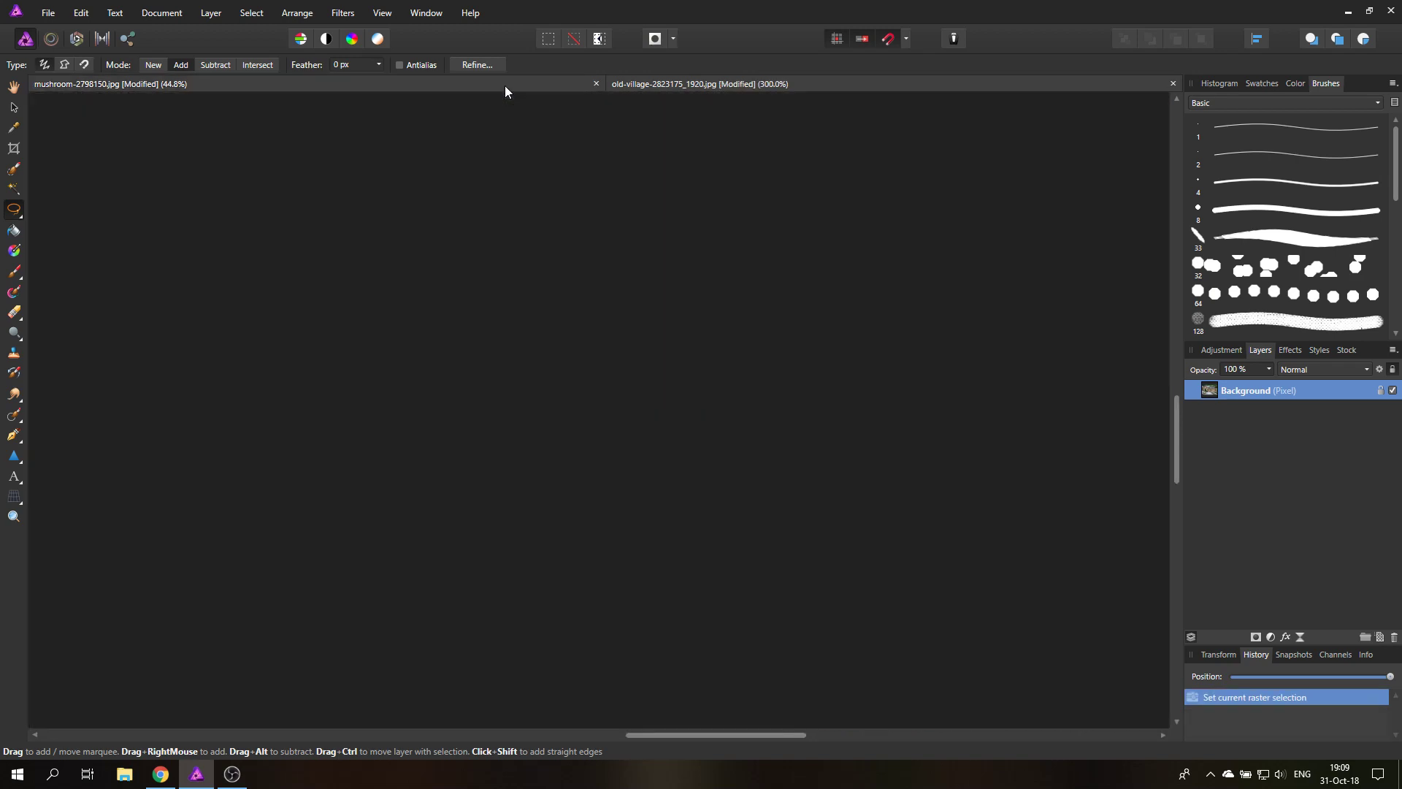
key("ctrl+v")
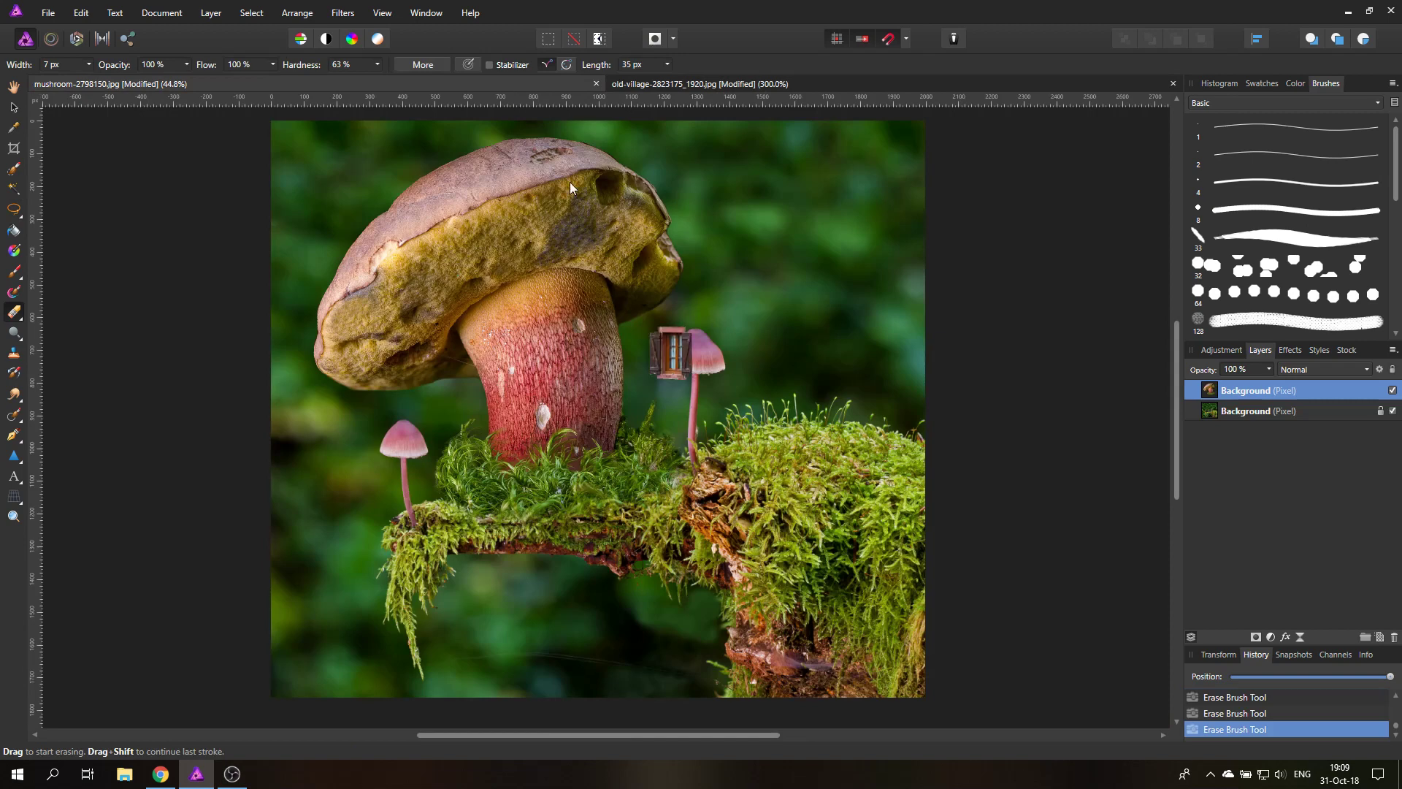
left_click(13, 108)
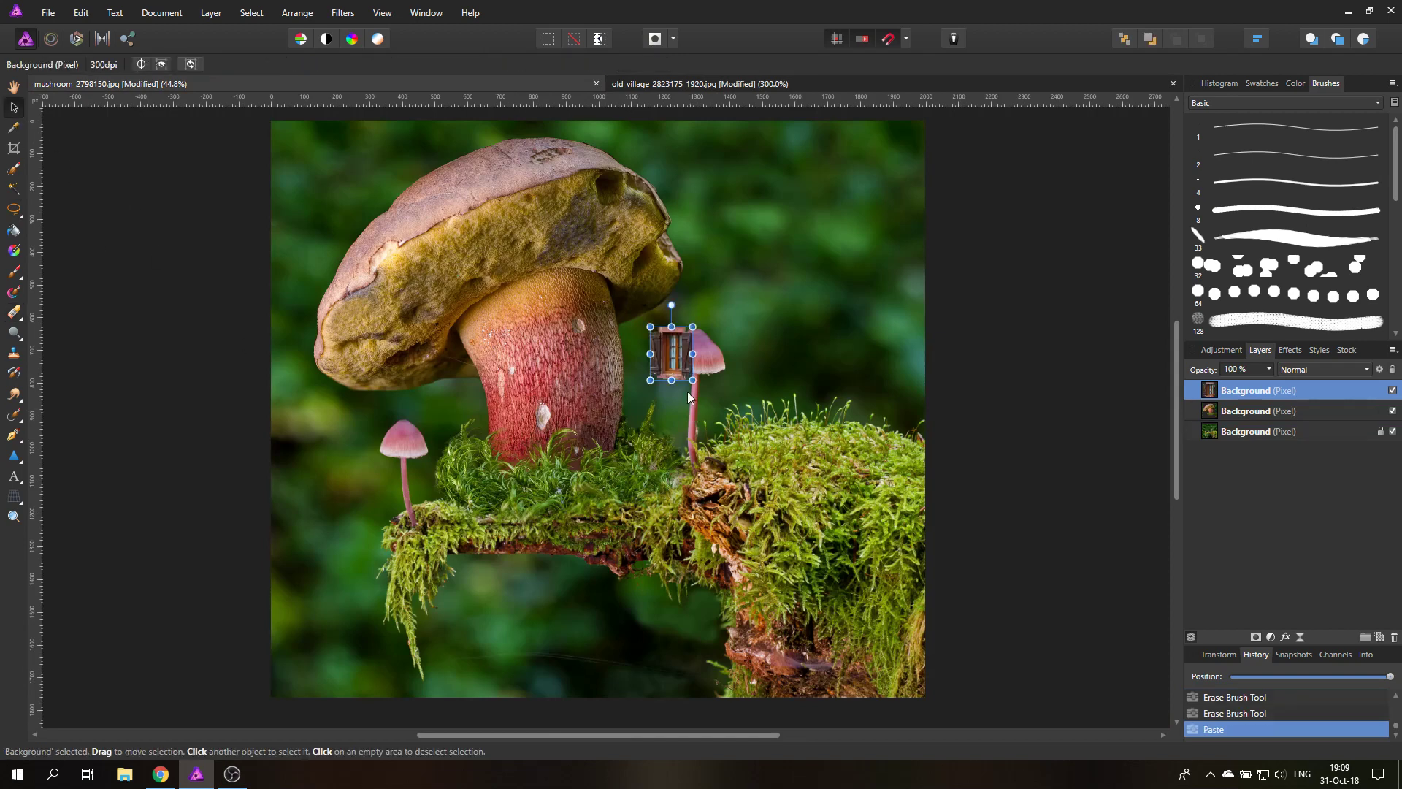
left_click_drag(659, 374, 500, 403)
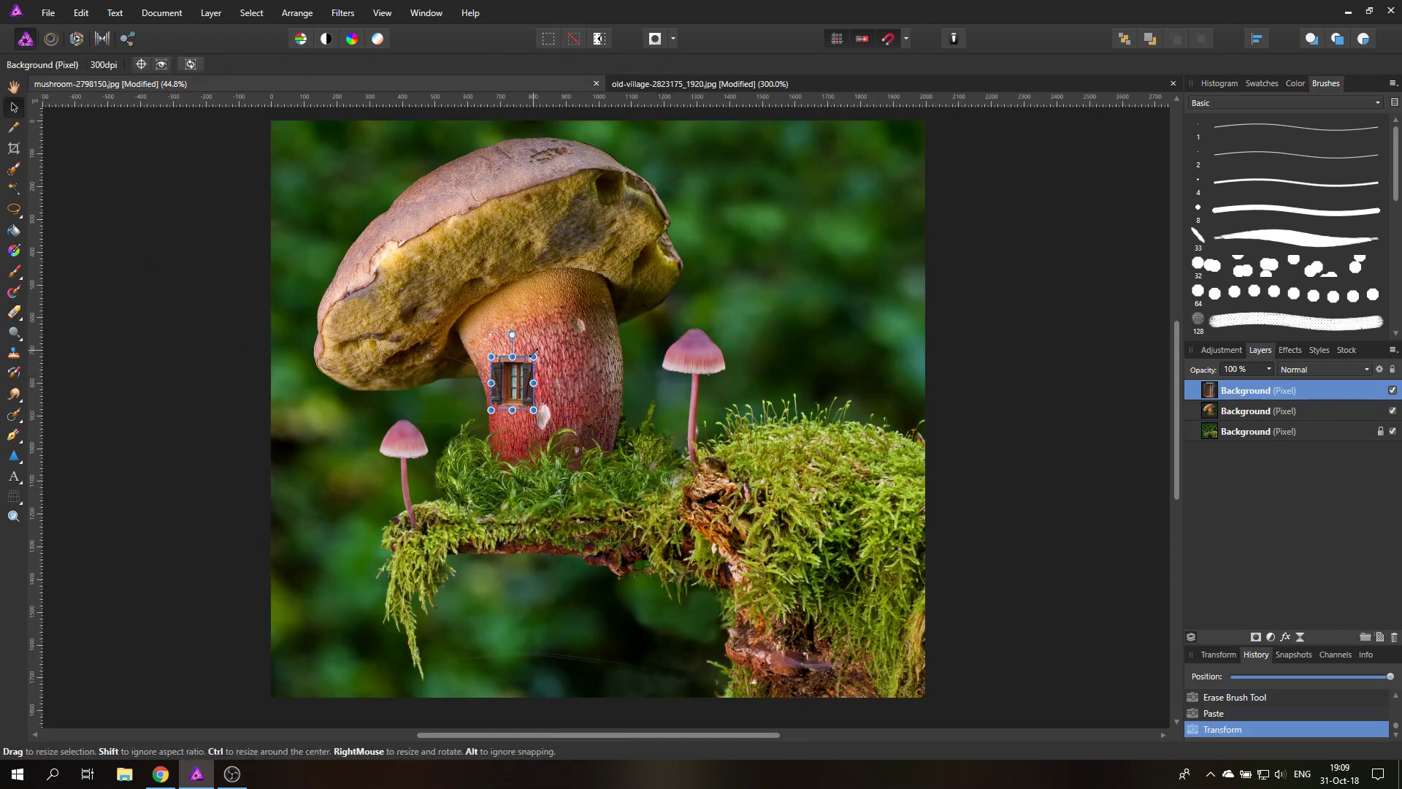
left_click_drag(537, 352, 517, 385)
left_click(336, 424)
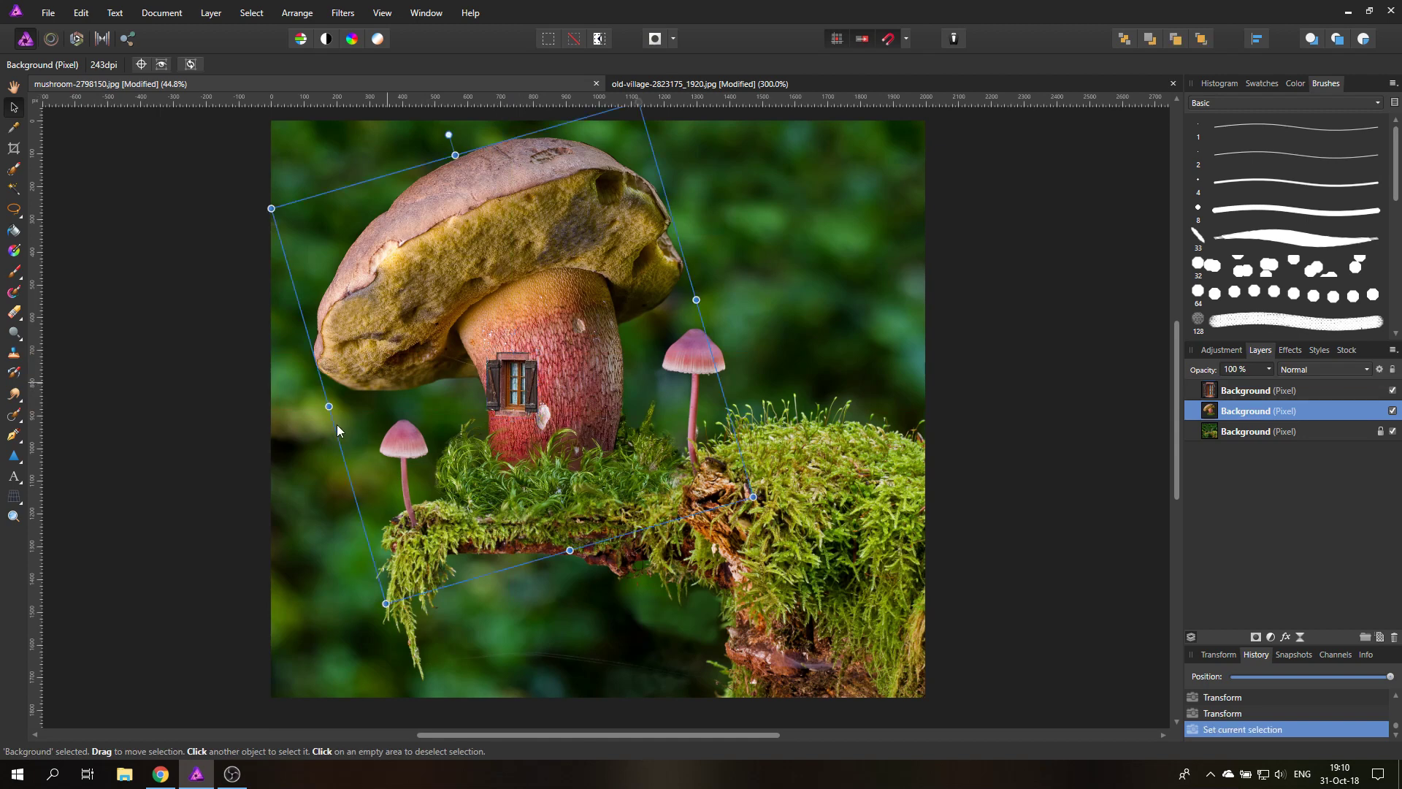
left_click(192, 452)
left_click(192, 457)
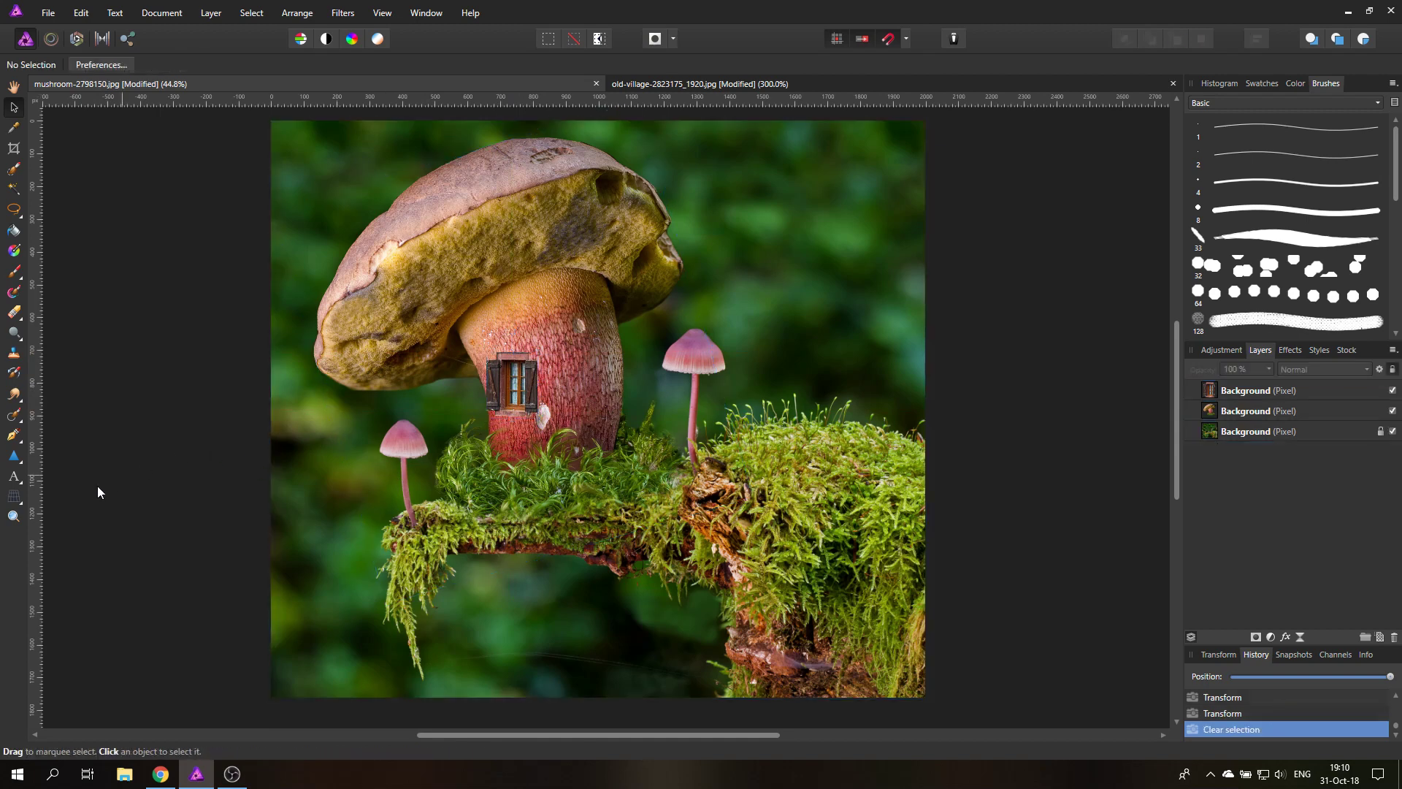
Fine-tune the window's position on the boletus stem, moving it slightly upward, and deselect it
left_click(13, 515)
left_click(538, 391)
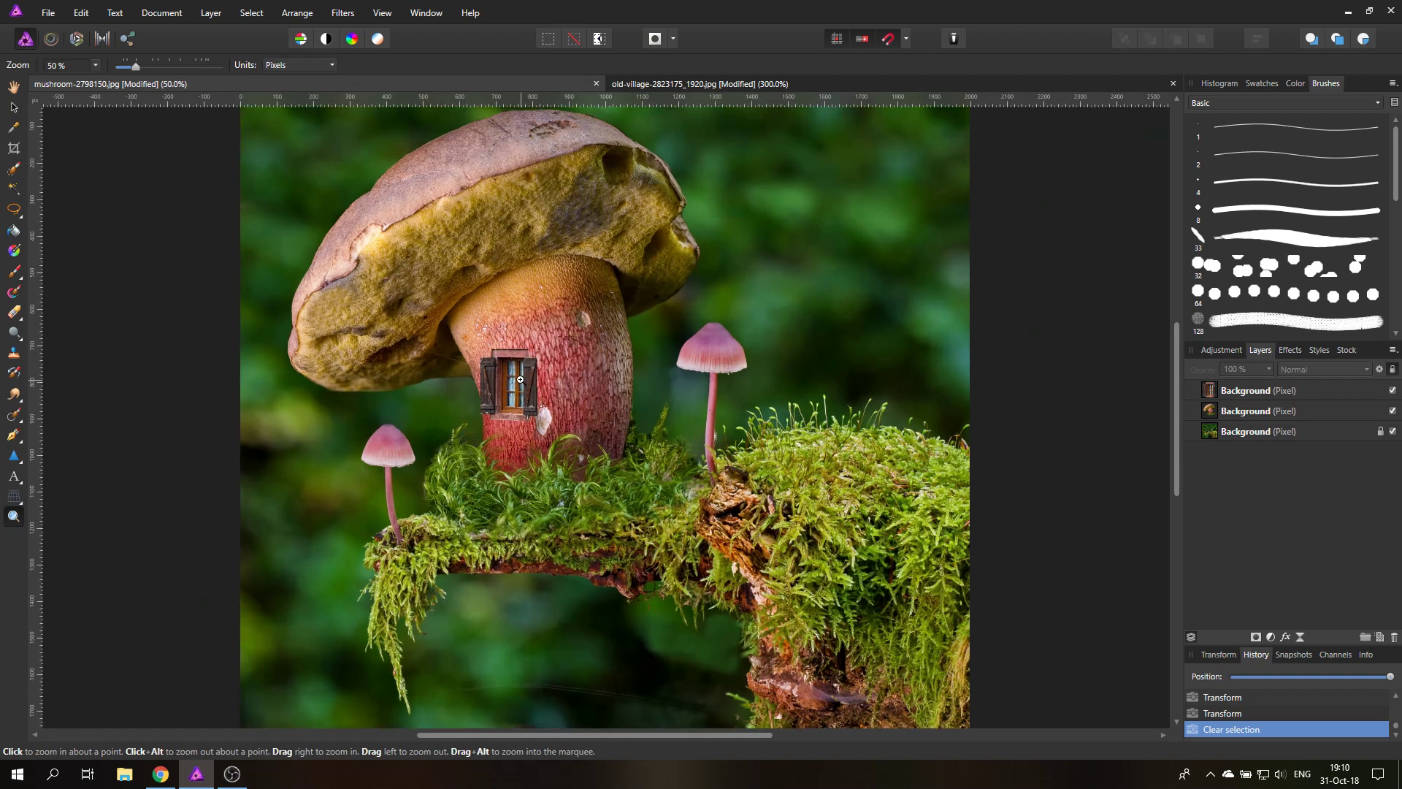
left_click(525, 385)
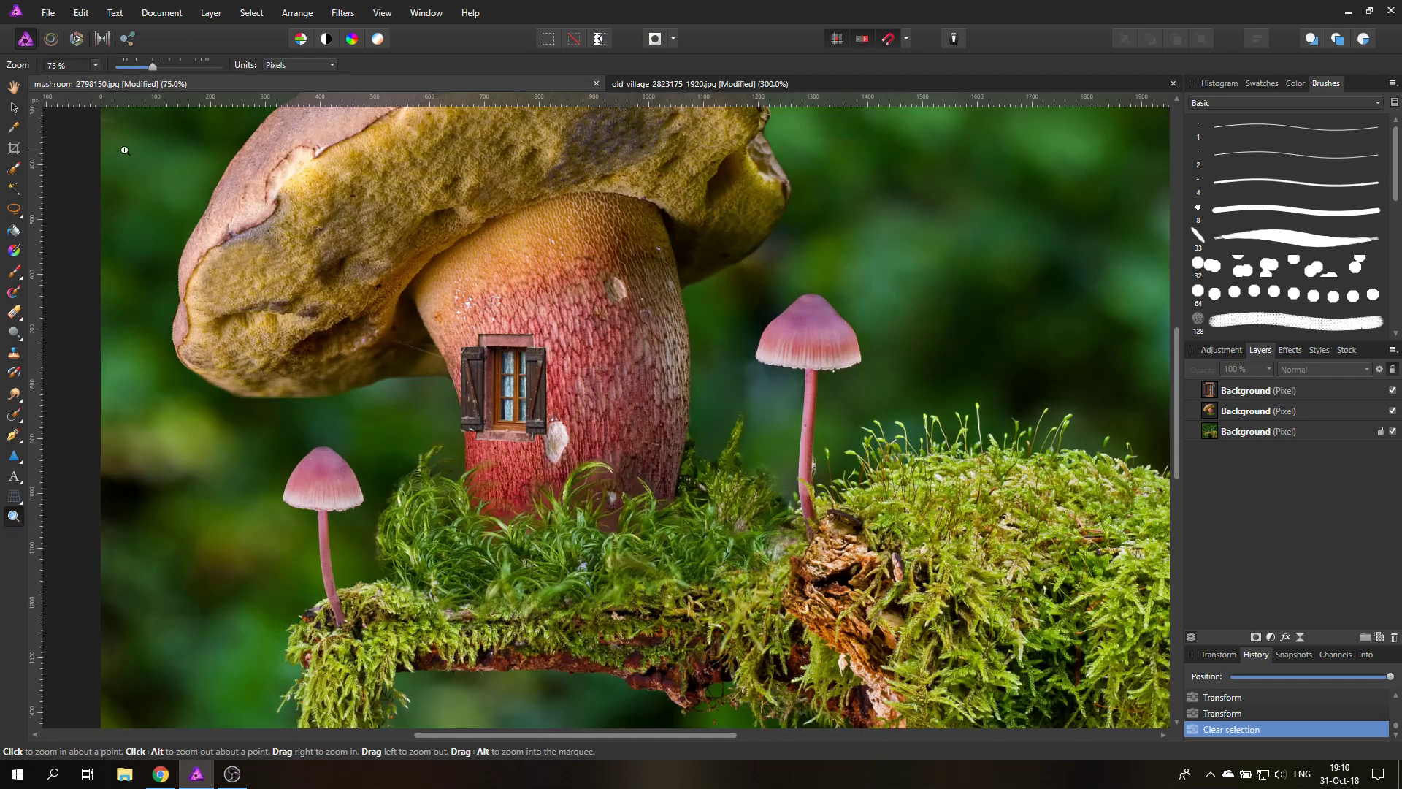
scroll(305, 497, "up", 2)
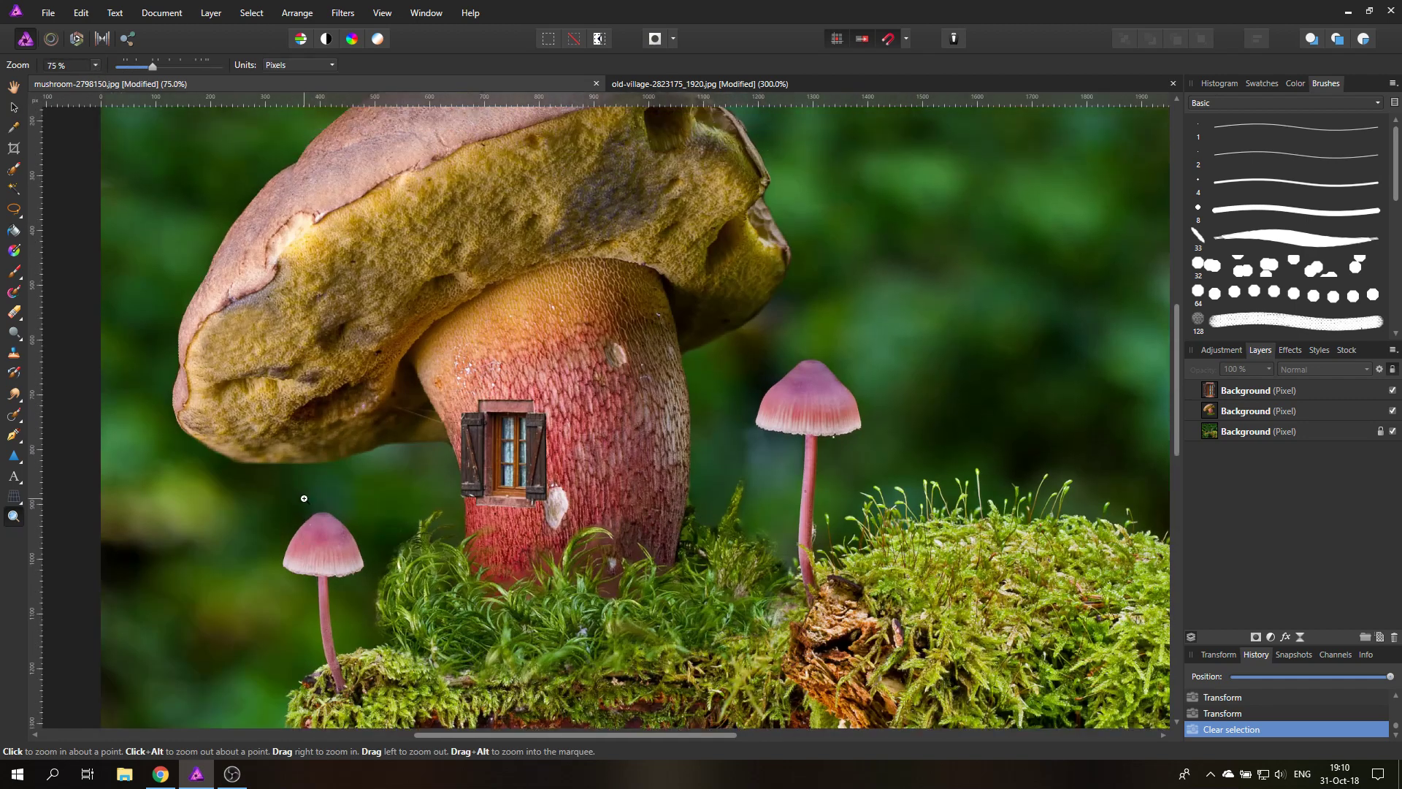
left_click(14, 108)
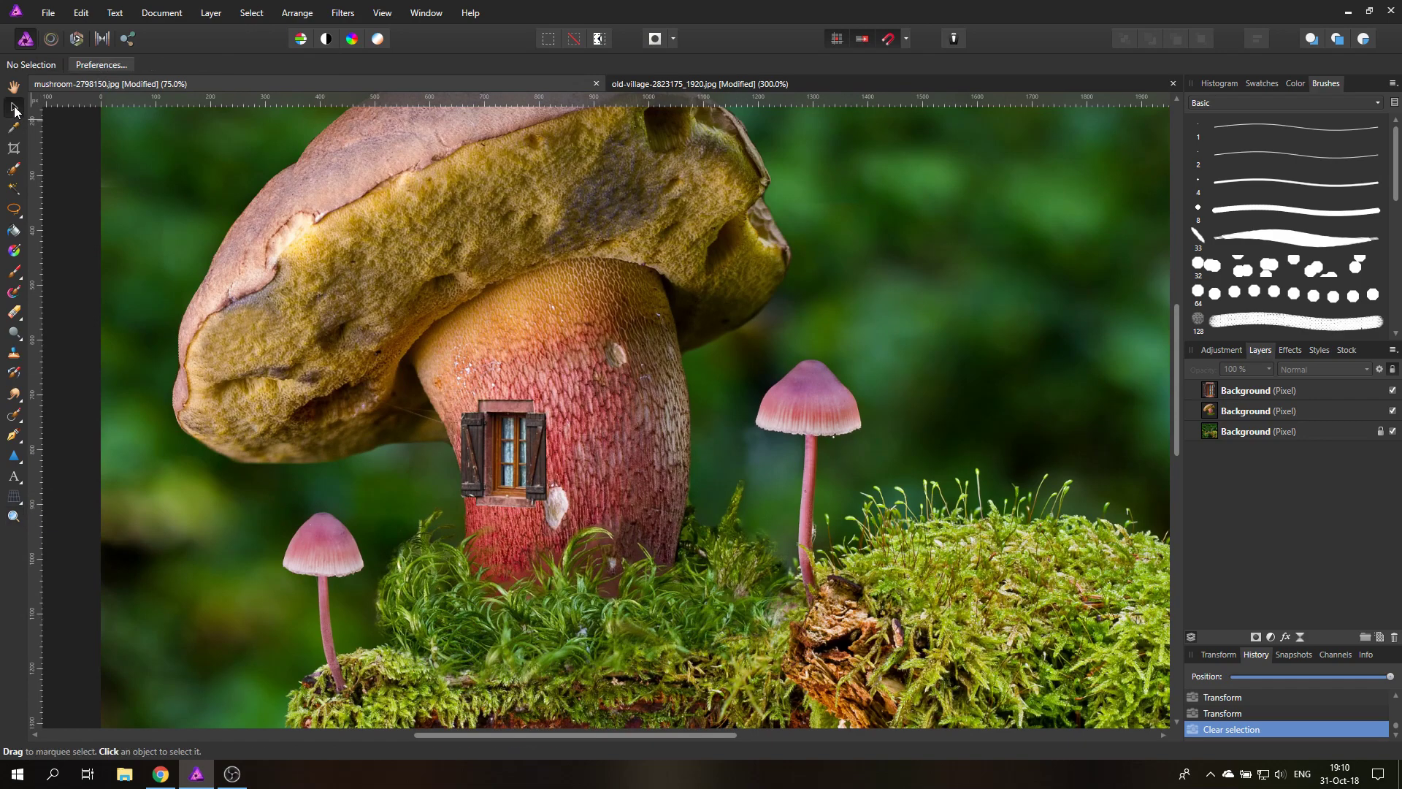
left_click_drag(523, 475, 518, 471)
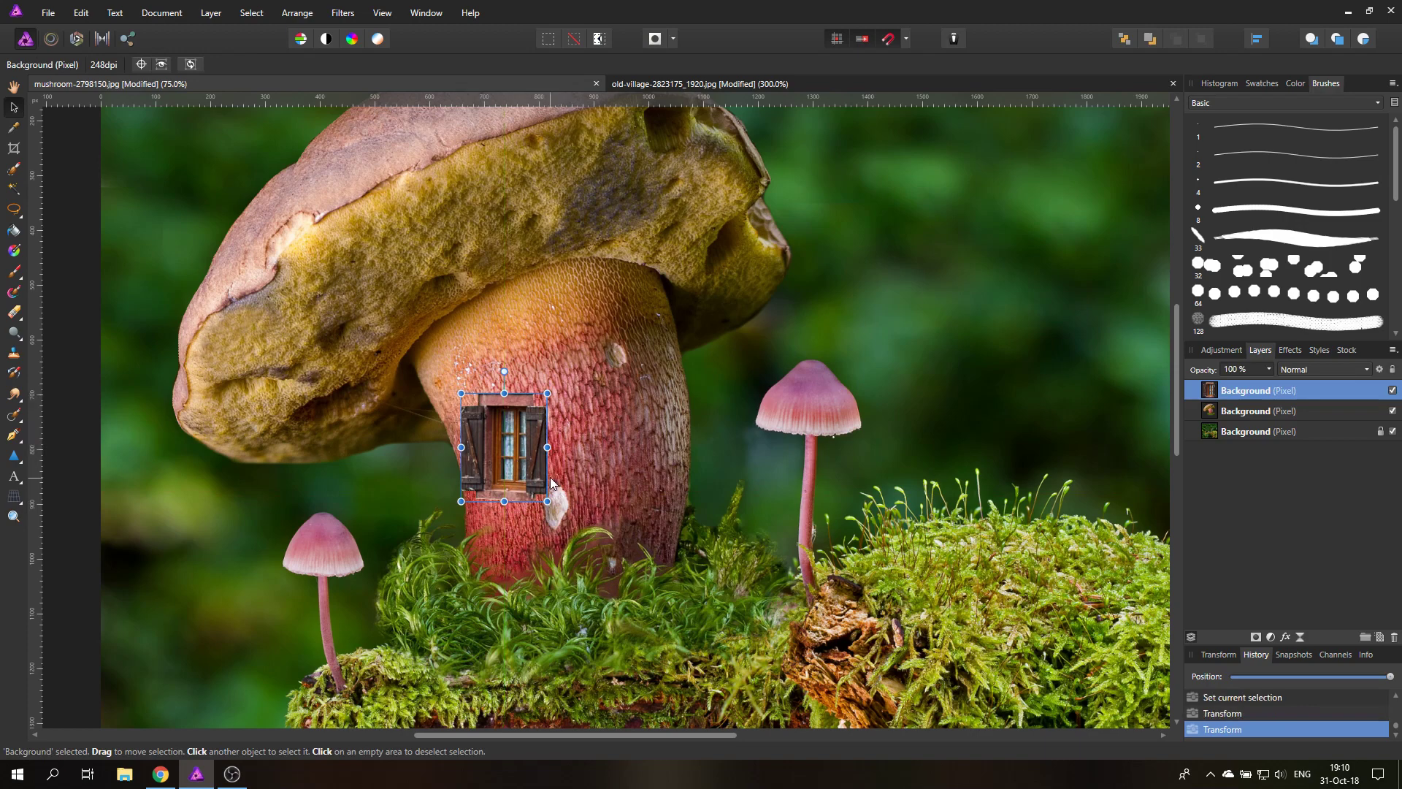
key("Right")
key("Down")
key("Down")
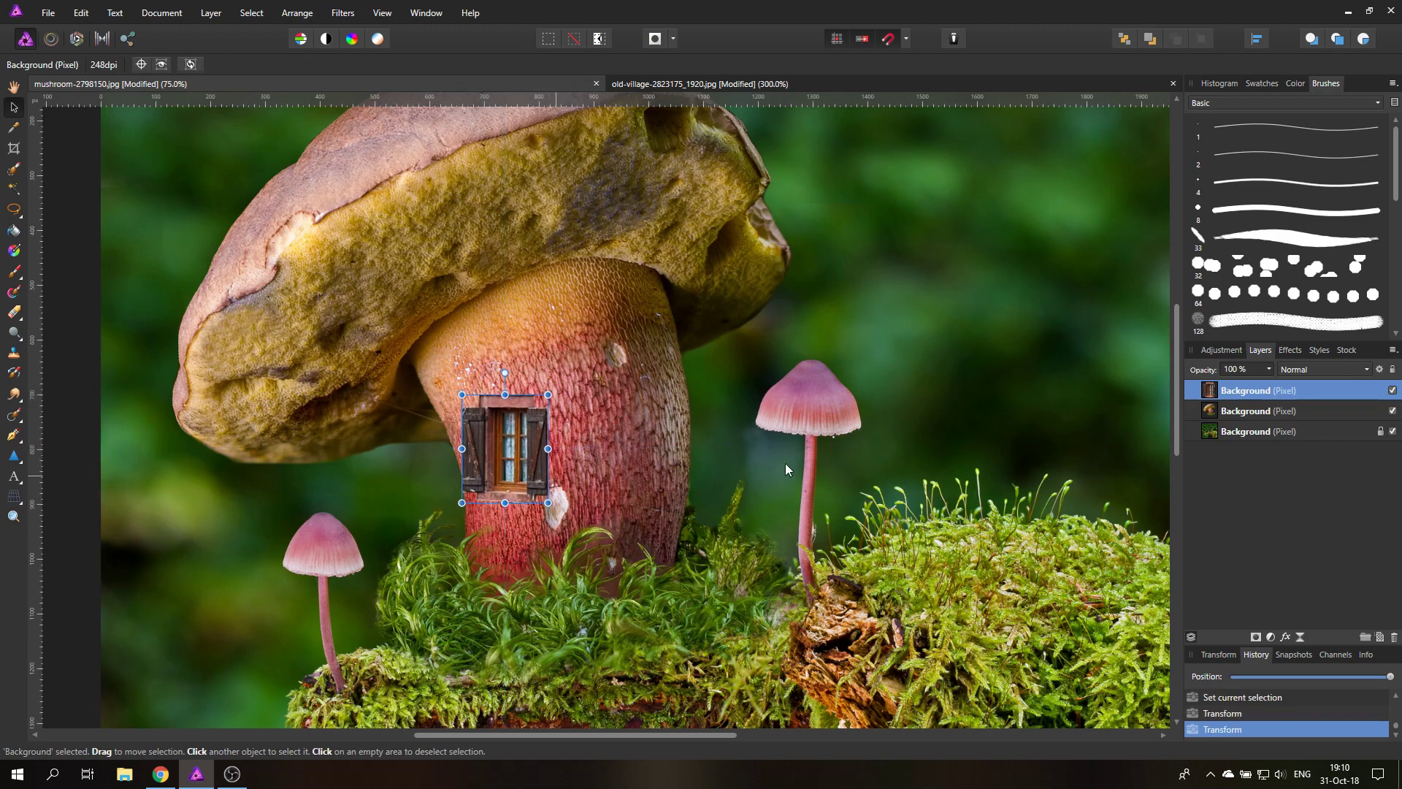
key("Up")
key("Up")
key("Left")
left_click(642, 484)
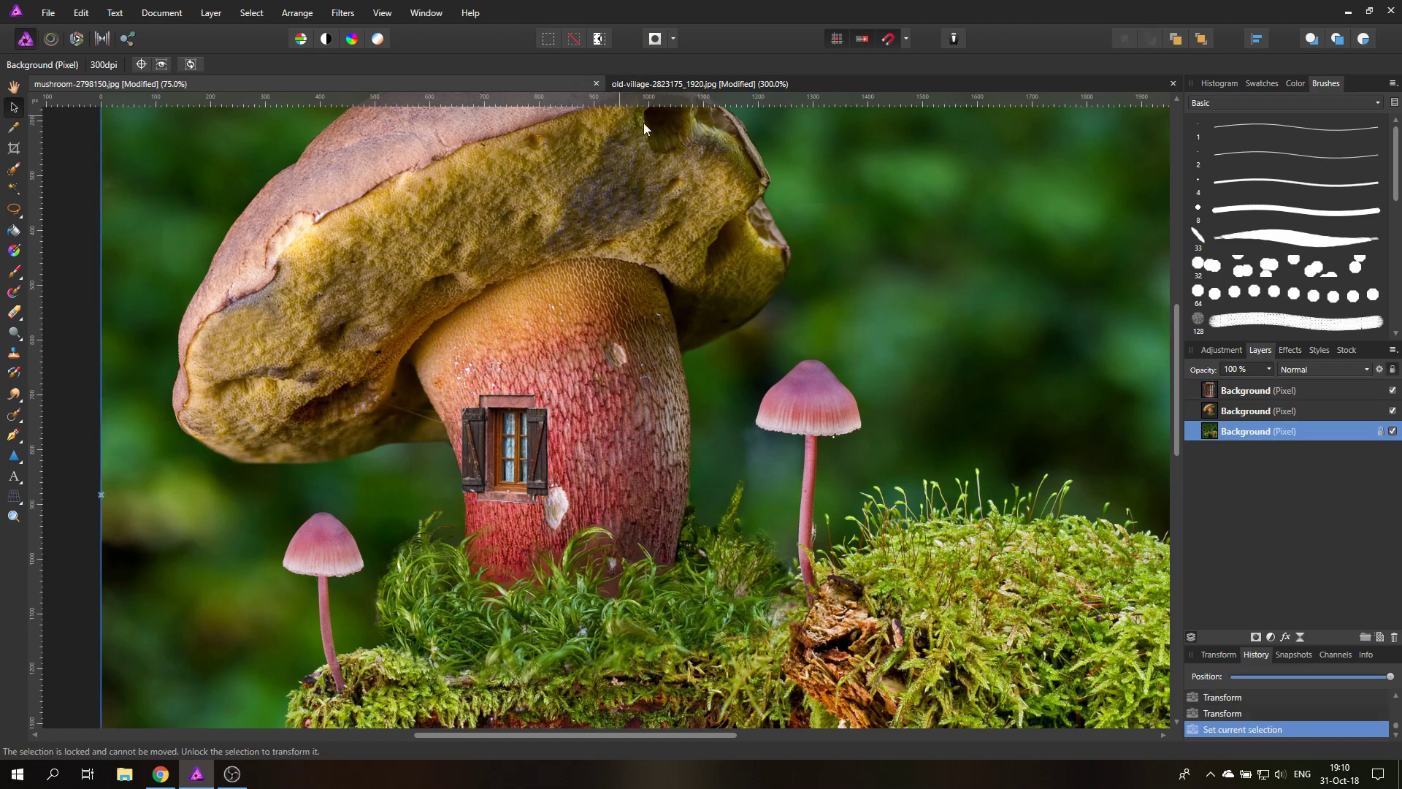
In the old-village photo, clear the previous selection and trace the shuttered window on the rough stone side wall, including its lintel and sill
left_click(700, 86)
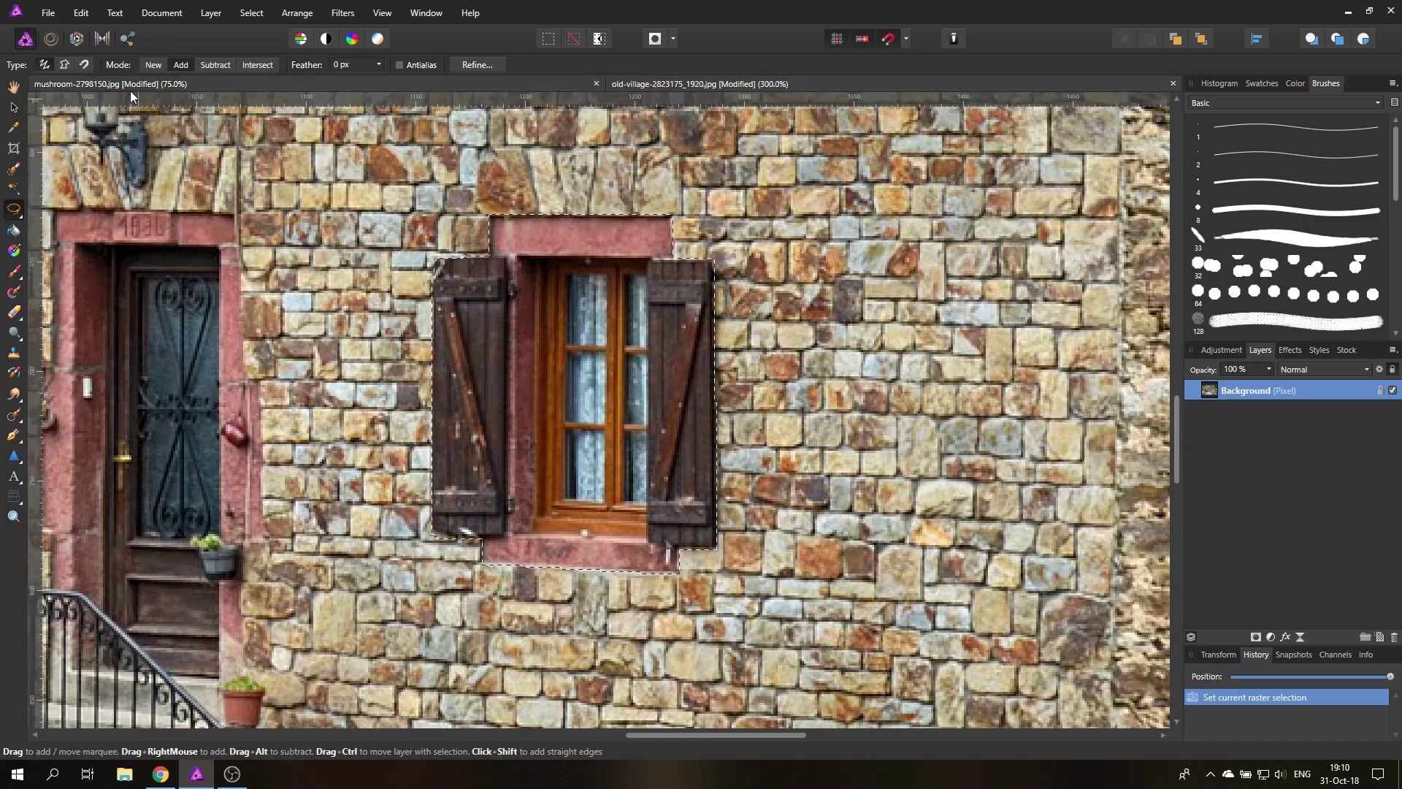
left_click(293, 189)
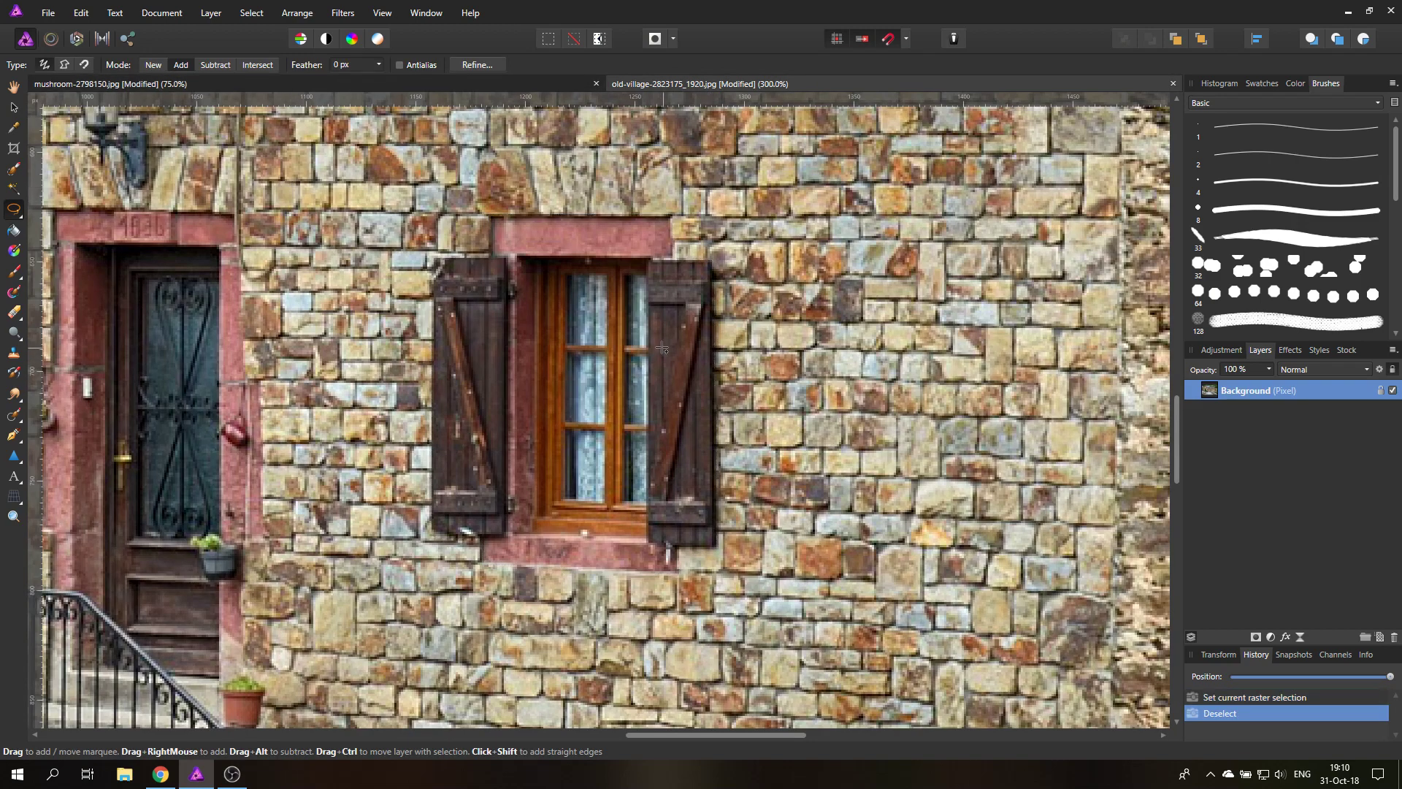
key("space")
left_click_drag(954, 396, 175, 382)
left_click_drag(671, 401, 538, 428)
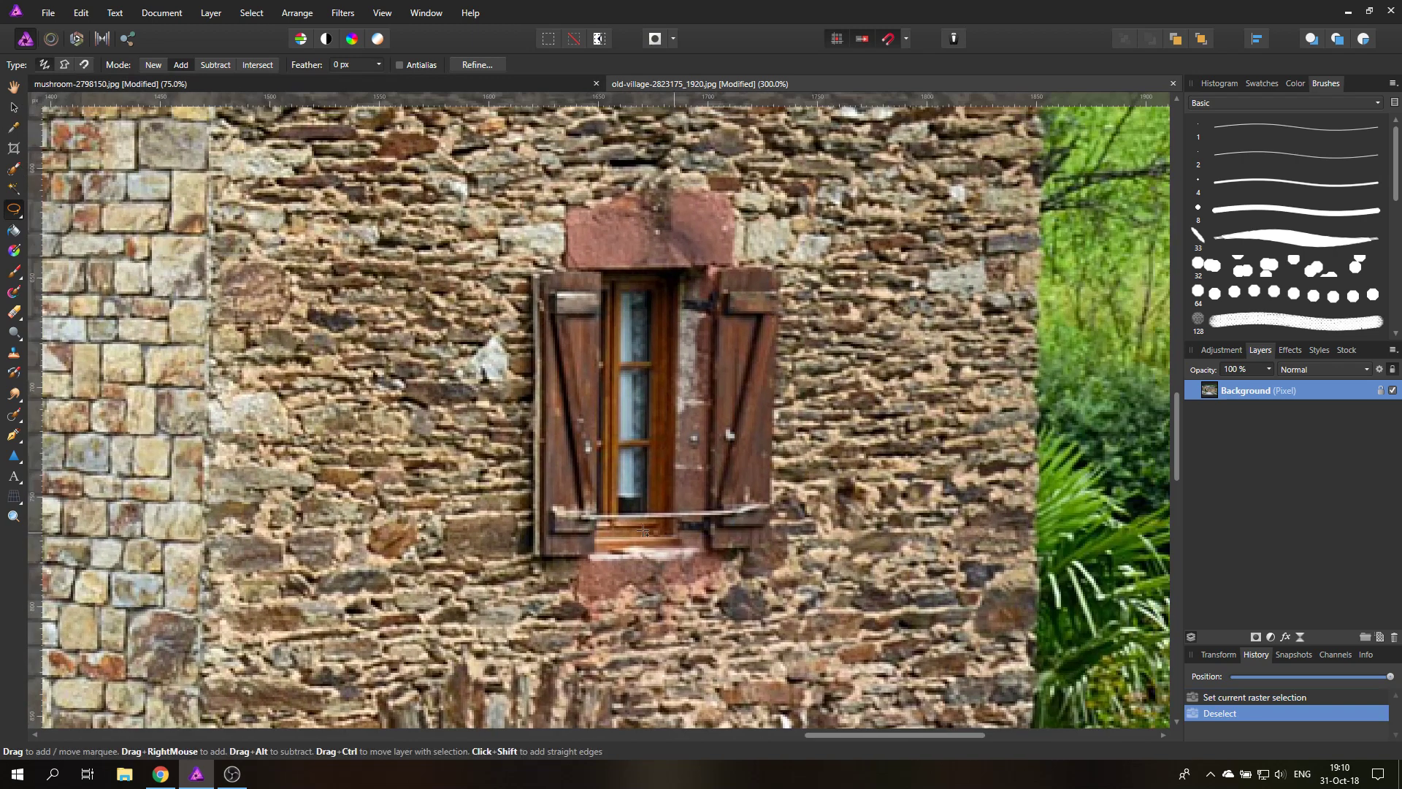
left_click(725, 555)
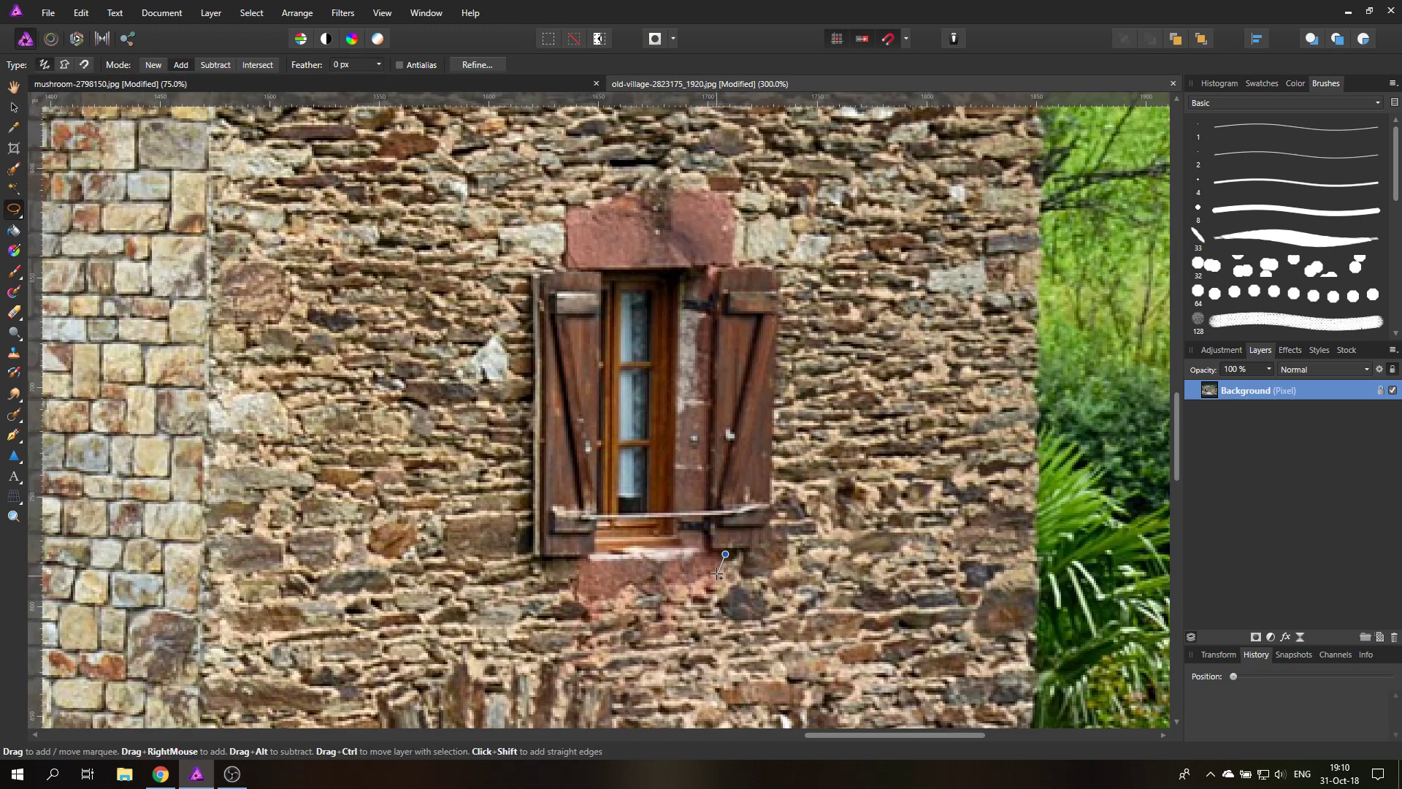
left_click(637, 597)
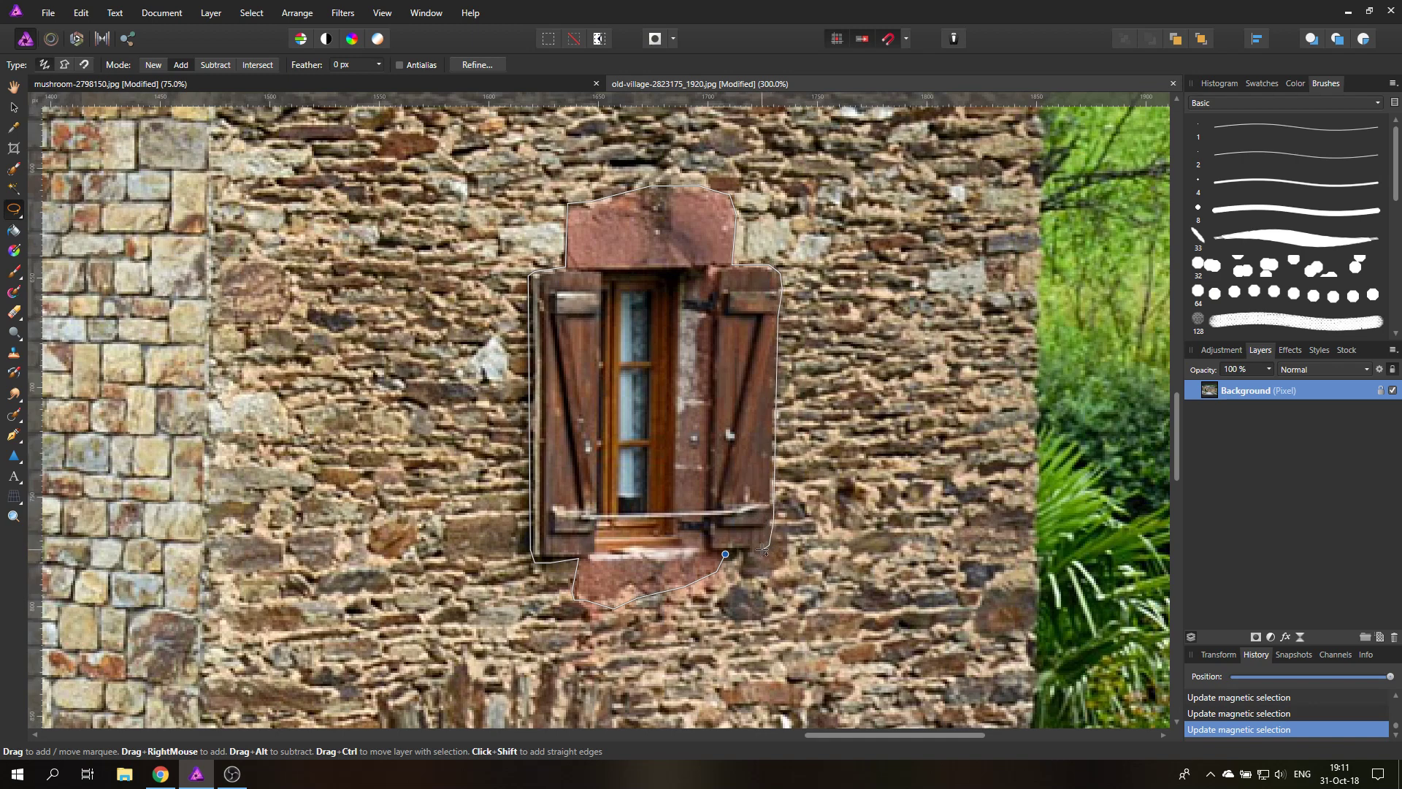
left_click(726, 554)
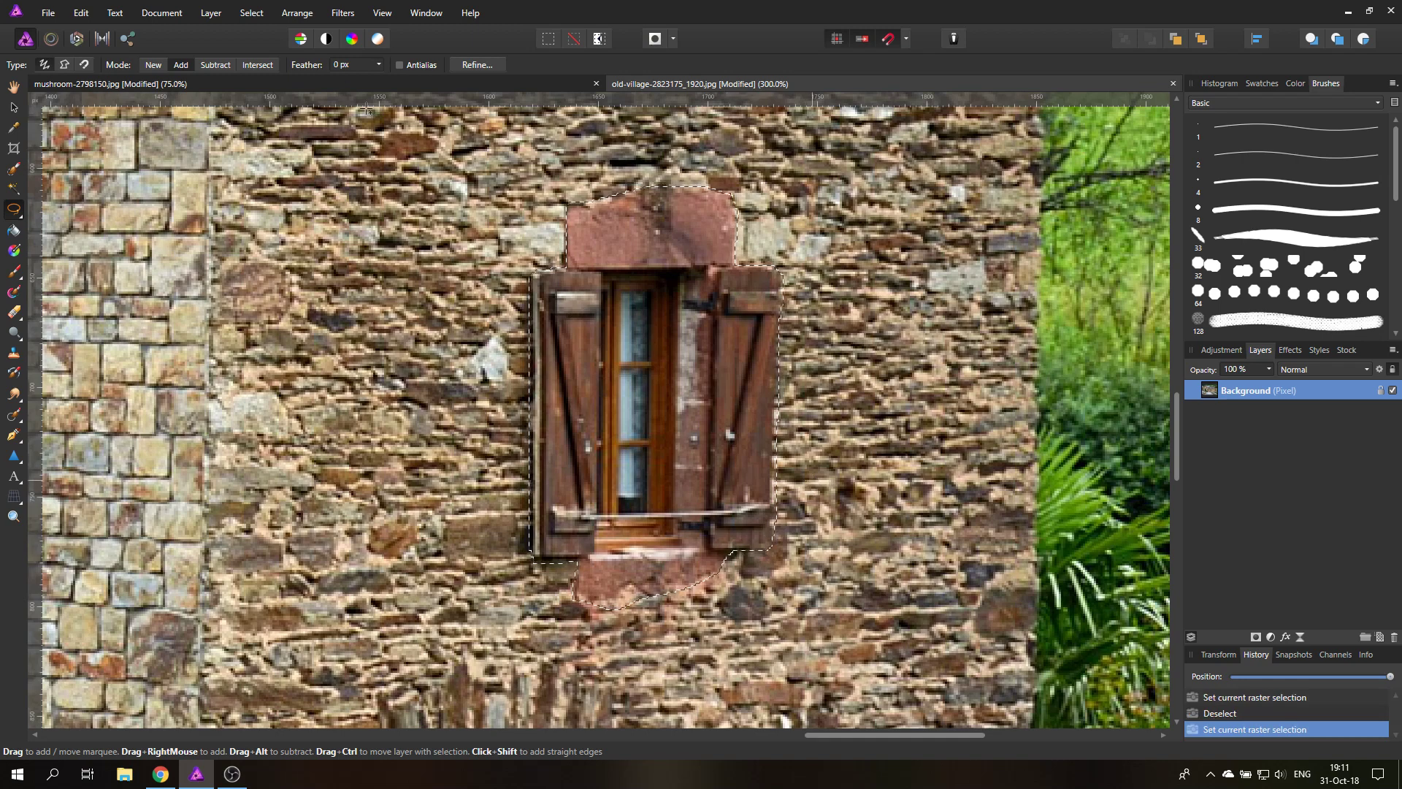
Copy the selected window into the mushroom composite, move it to the right side of the boletus stem and bring its layer to the front
left_click(319, 87)
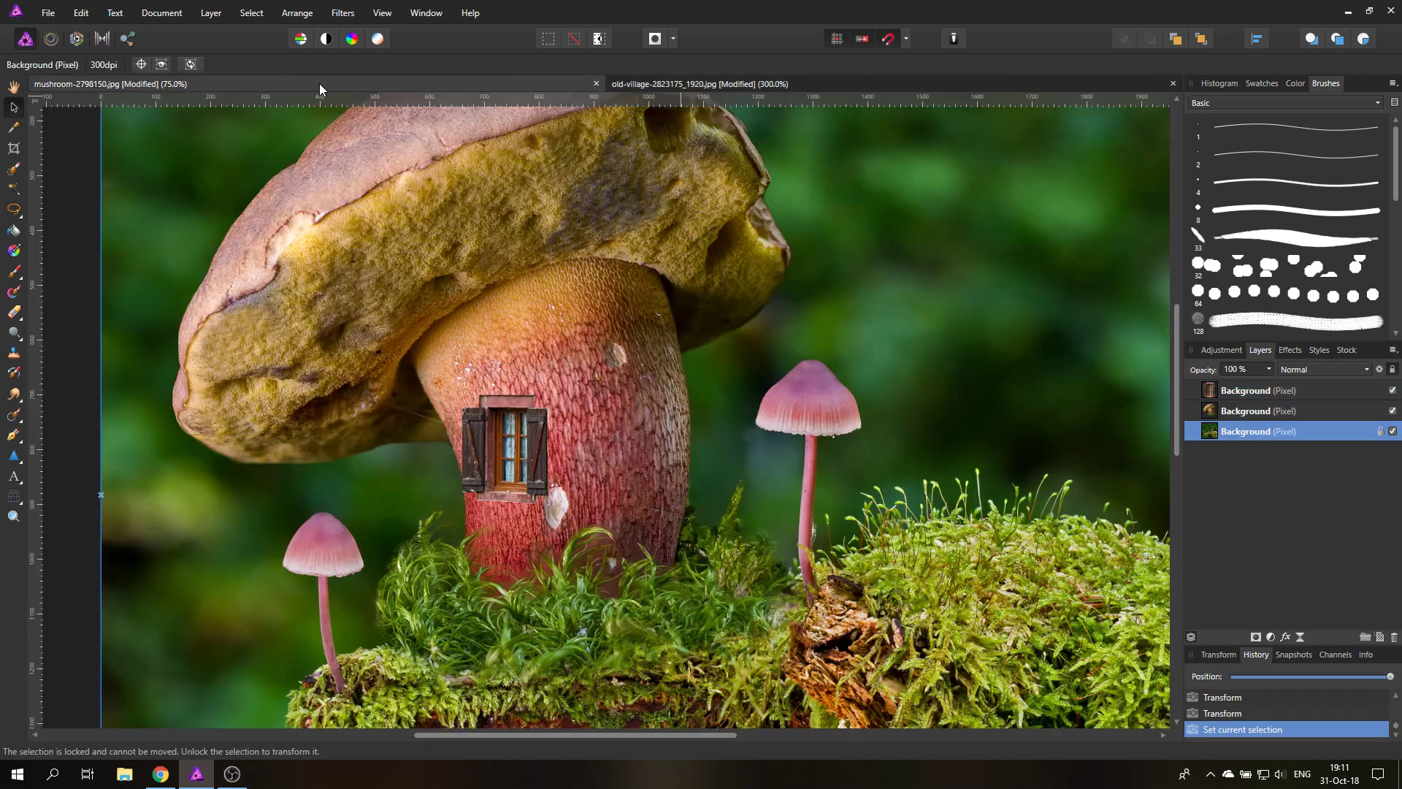
key("ctrl+v")
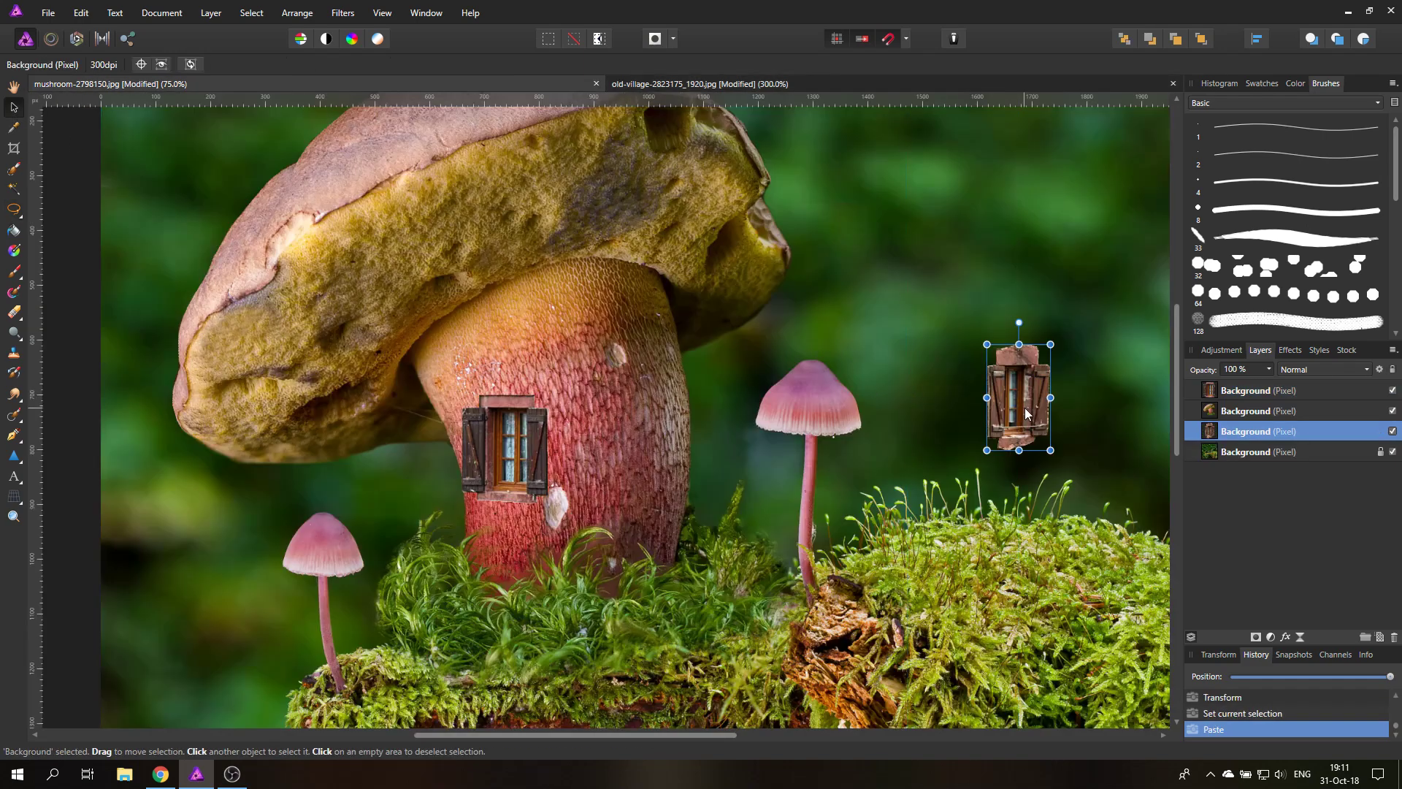
left_click_drag(1025, 413, 675, 411)
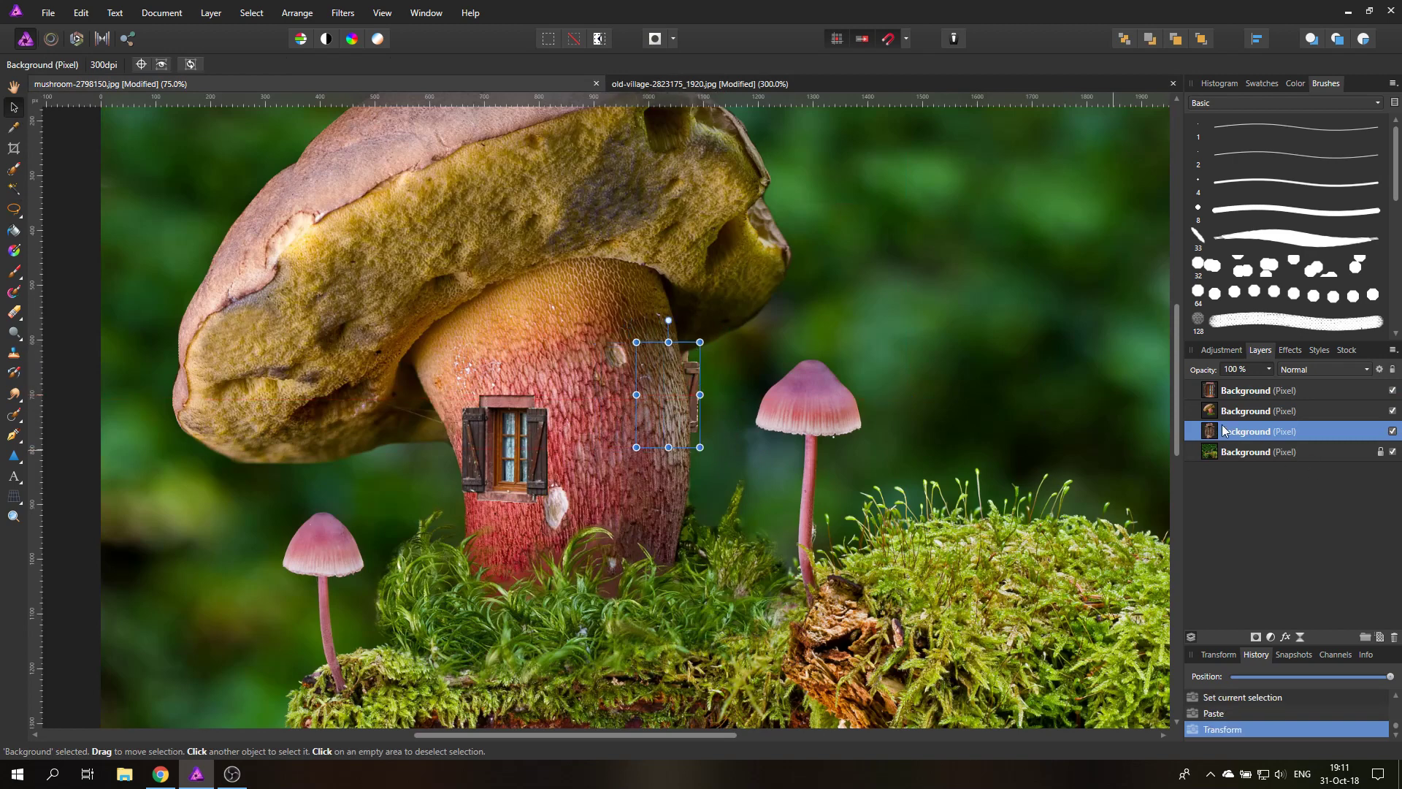
left_click_drag(1224, 431, 1214, 387)
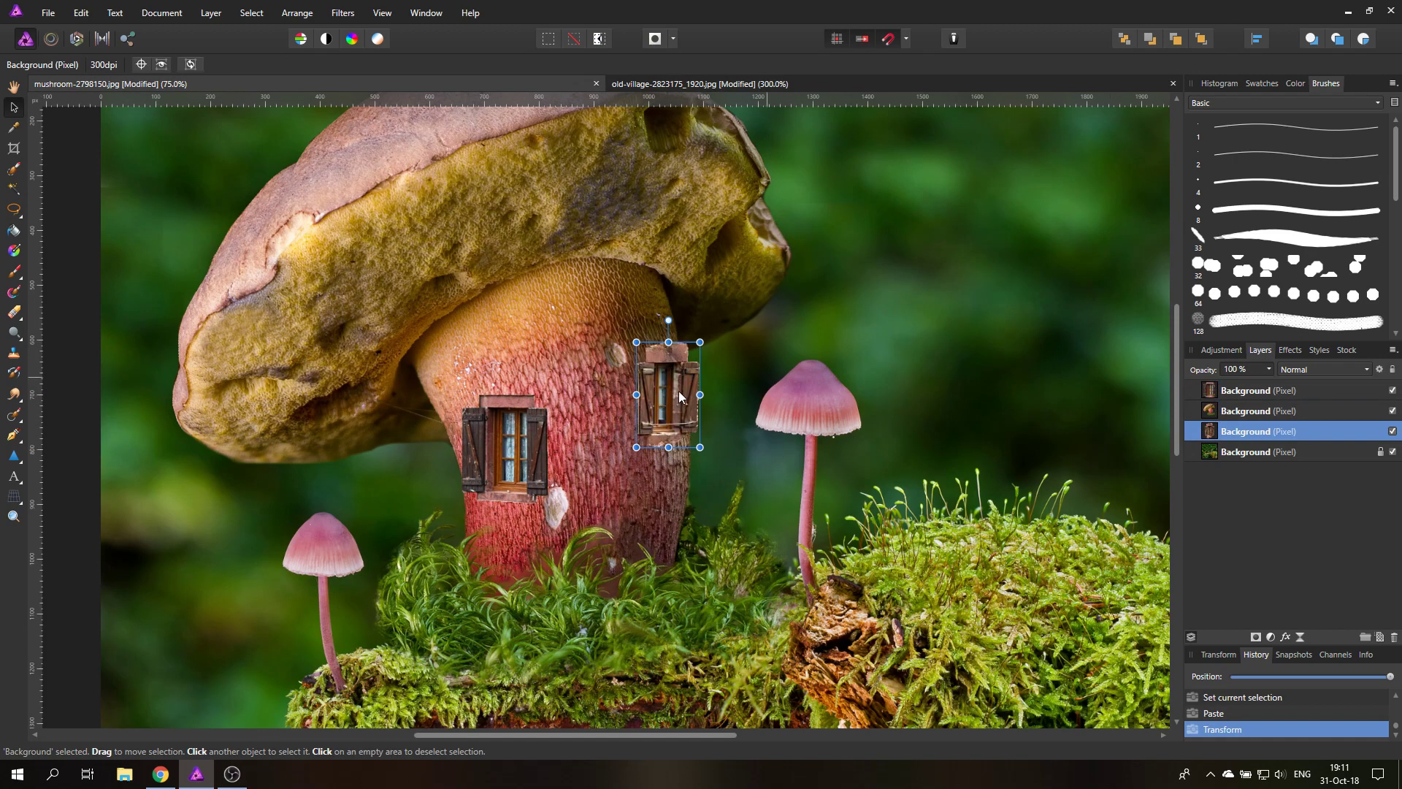
Enlarge the second window moderately and position it fully on the upper right part of the boletus stem, higher than the first window
left_click_drag(643, 376, 616, 355)
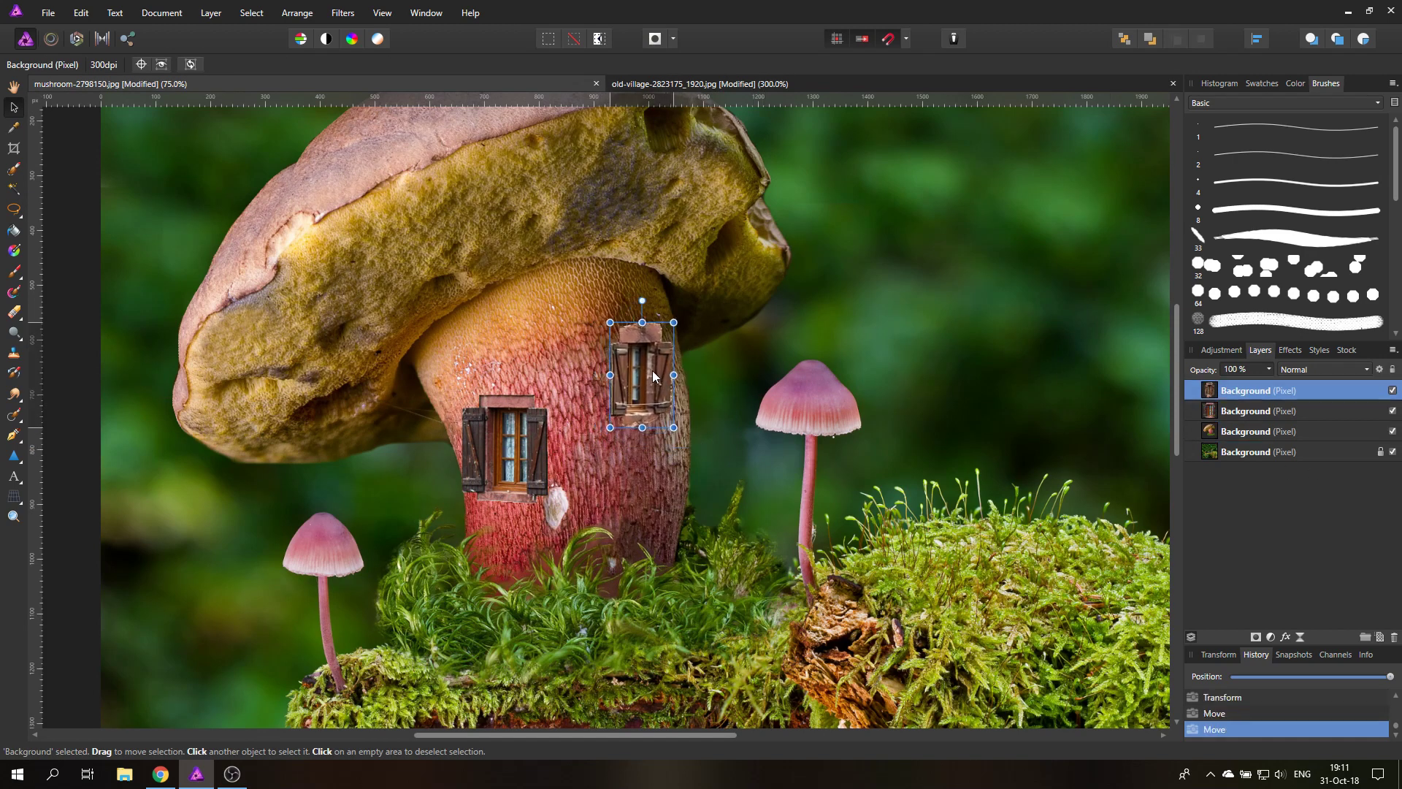
left_click_drag(610, 427, 590, 460)
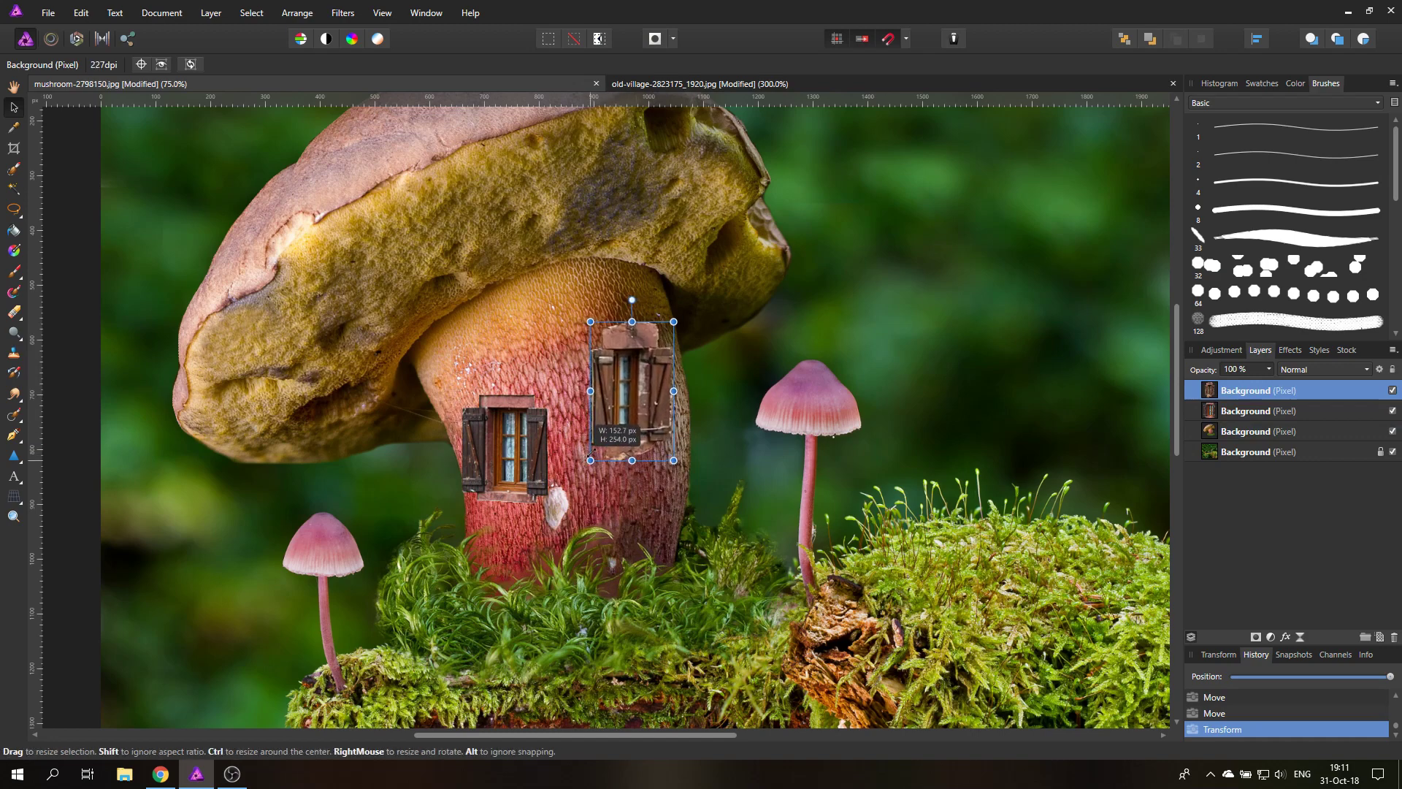
mouse_move(655, 406)
left_mouse_down()
mouse_move(647, 397)
mouse_move(659, 400)
left_mouse_up()
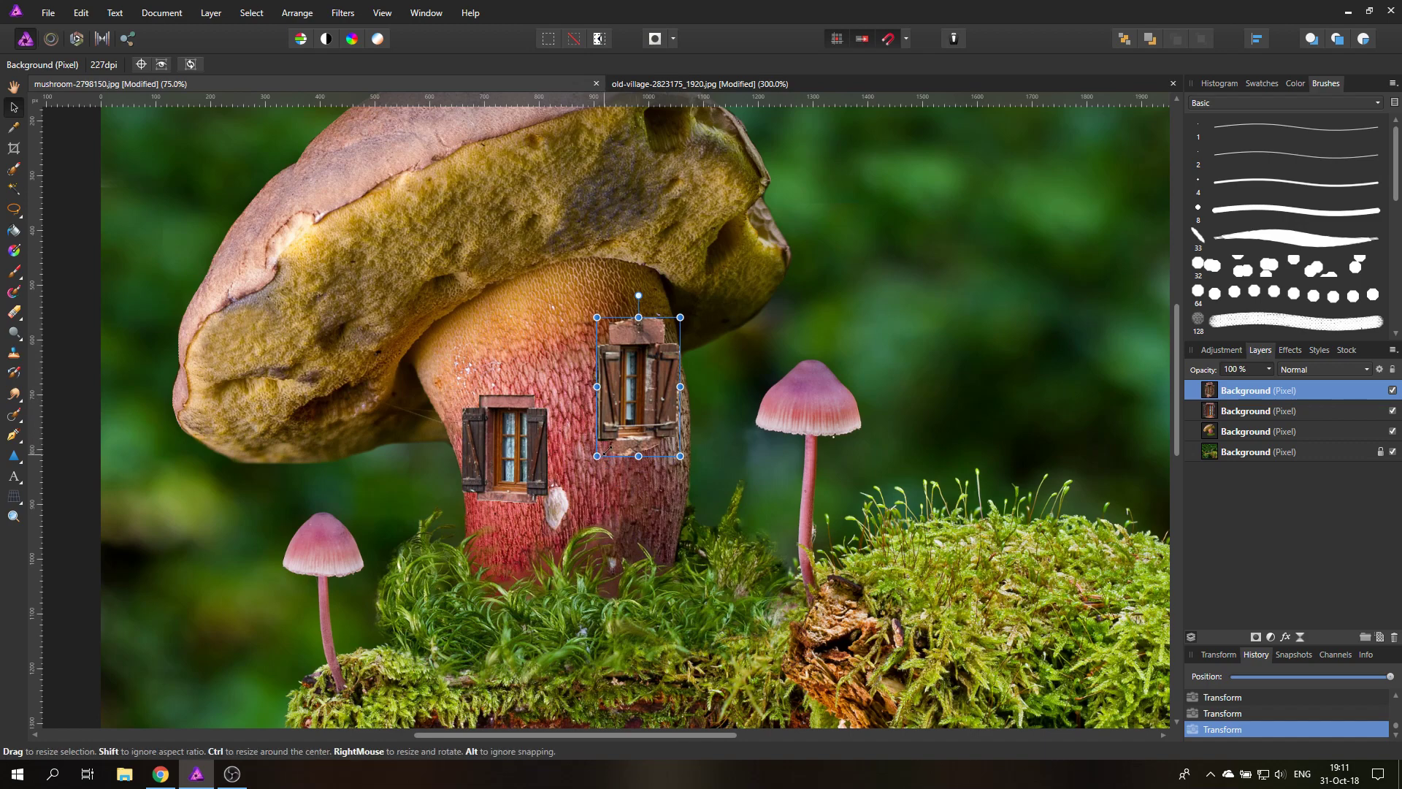
left_click_drag(602, 456, 607, 444)
left_click_drag(653, 384, 648, 390)
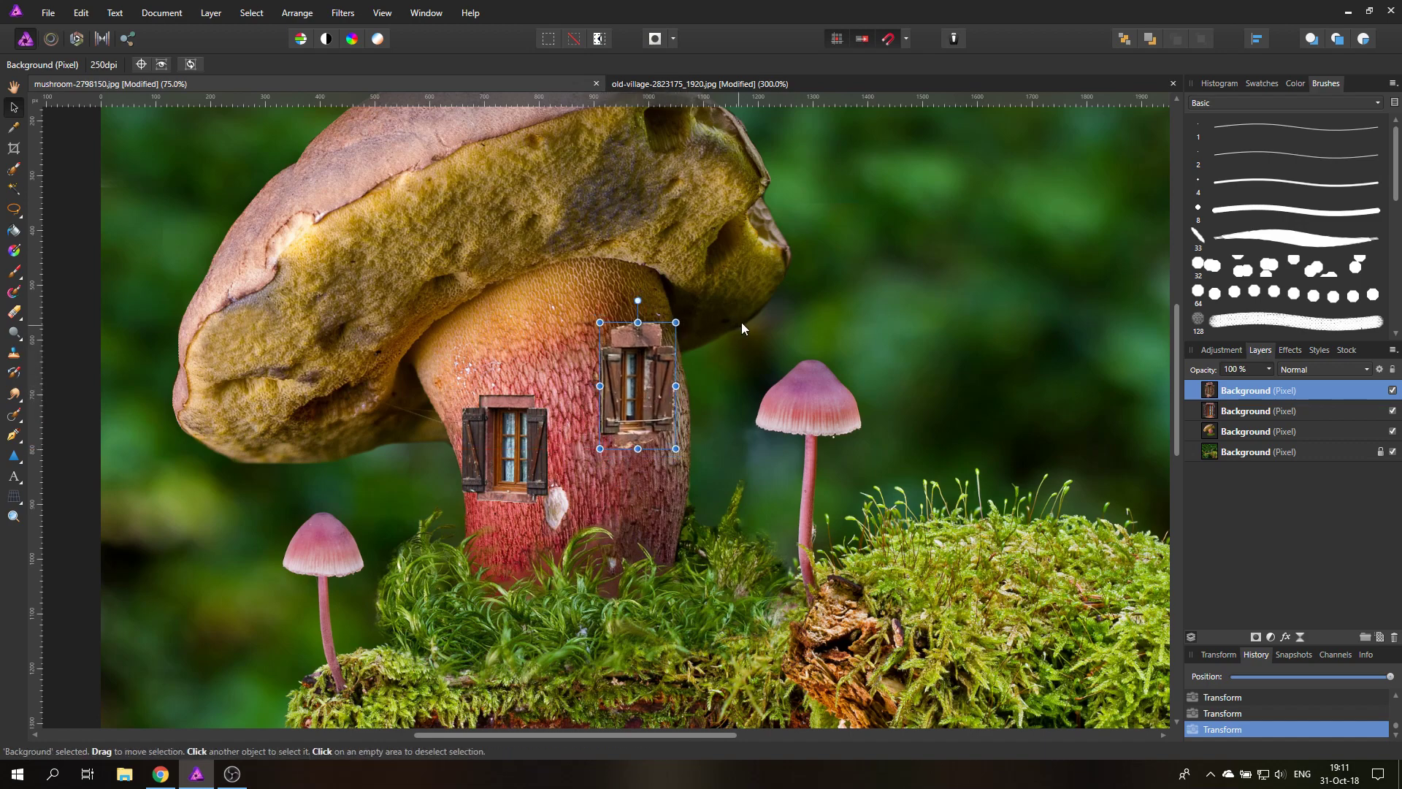
left_click(743, 323)
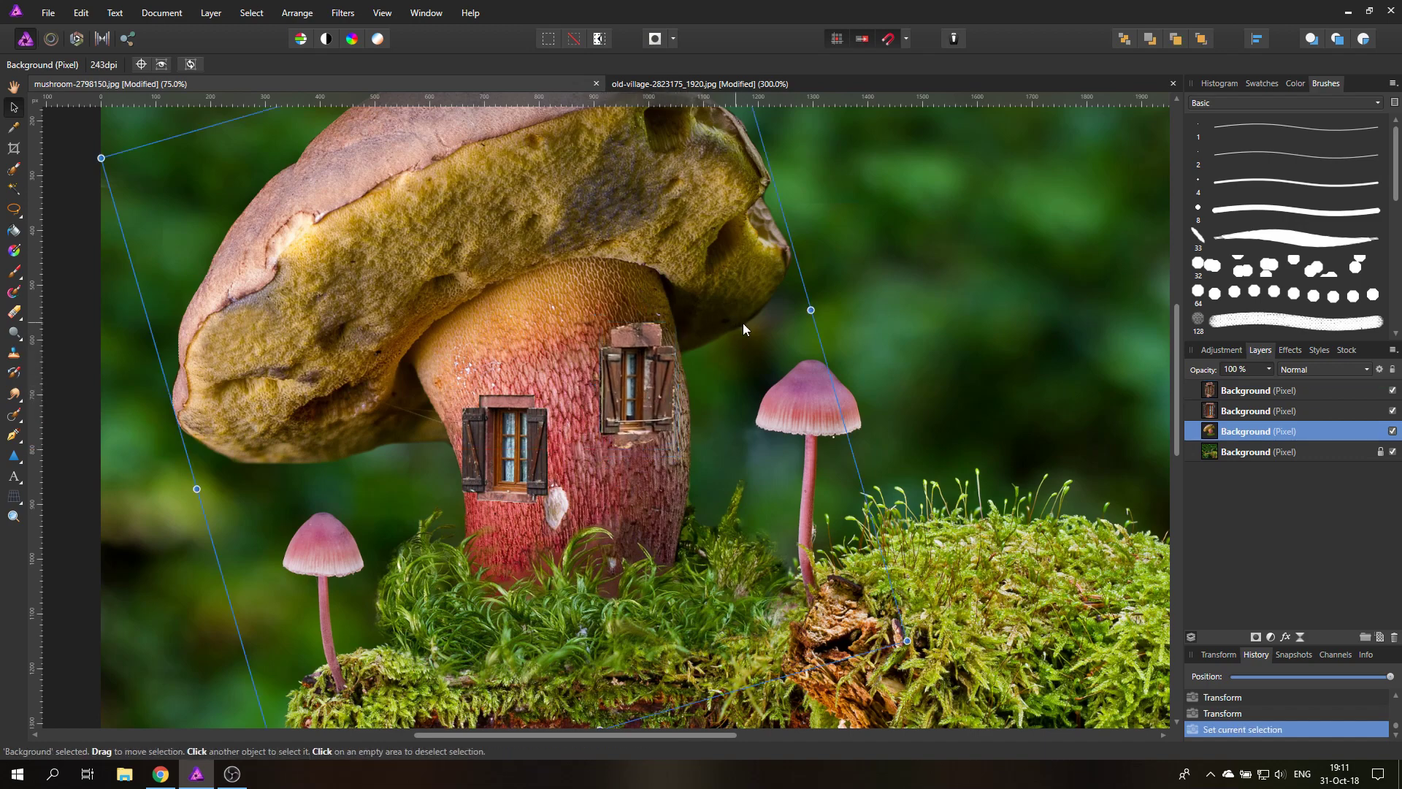
left_click(628, 380)
left_click_drag(635, 387, 632, 383)
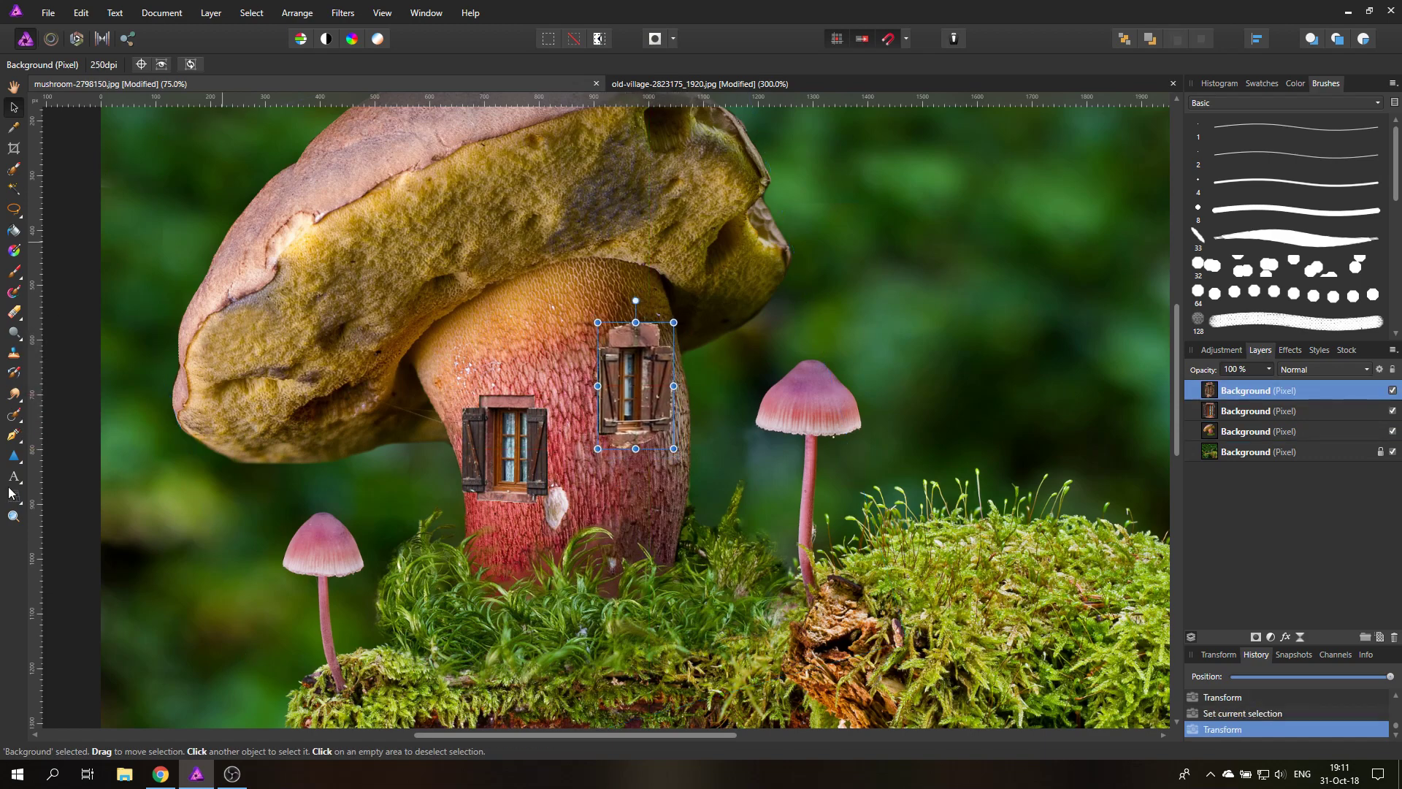
Erase the leftover wall fringe along the outer edge of the second window's right shutter with a 7 px Erase Brush
left_click(14, 516)
left_click(681, 403)
left_click(681, 404)
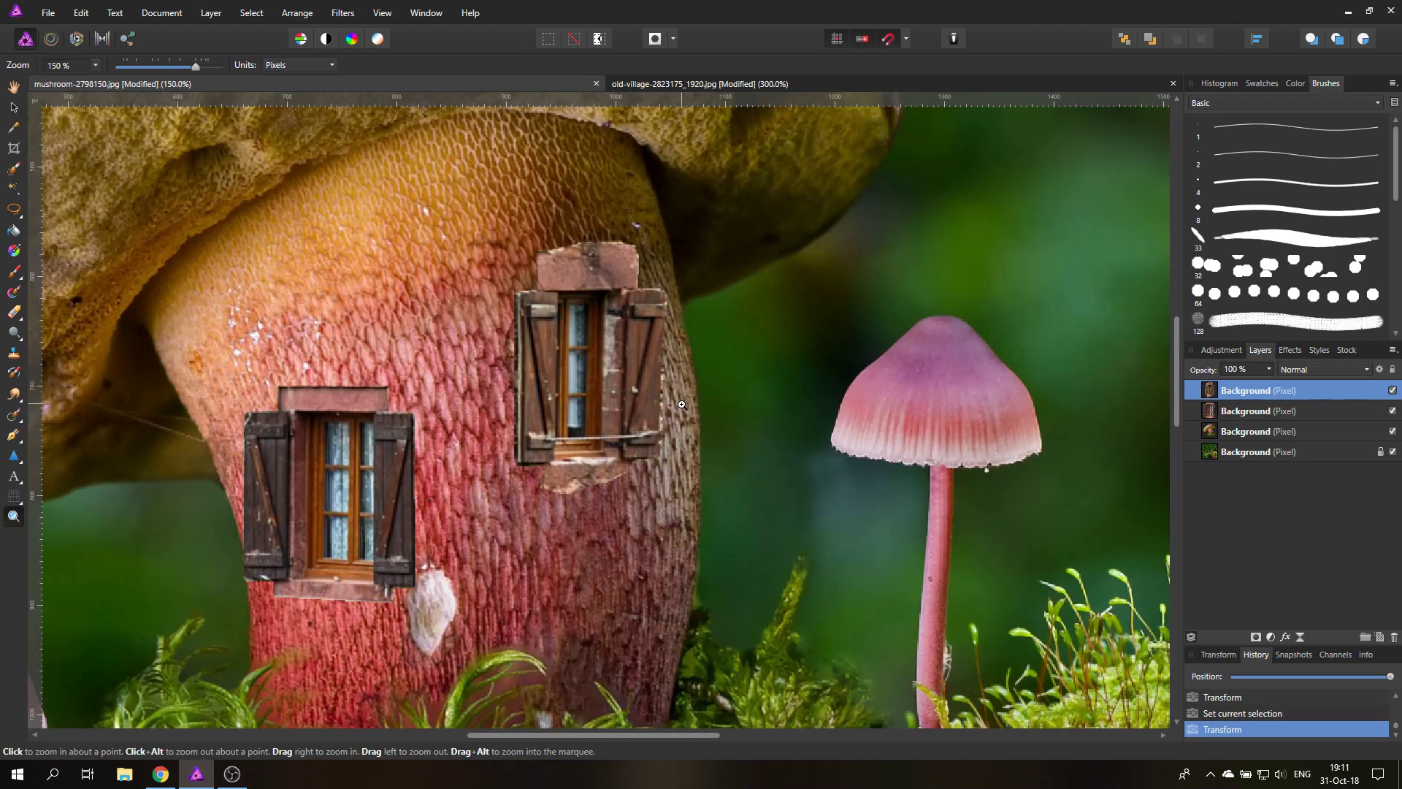
left_click(682, 403)
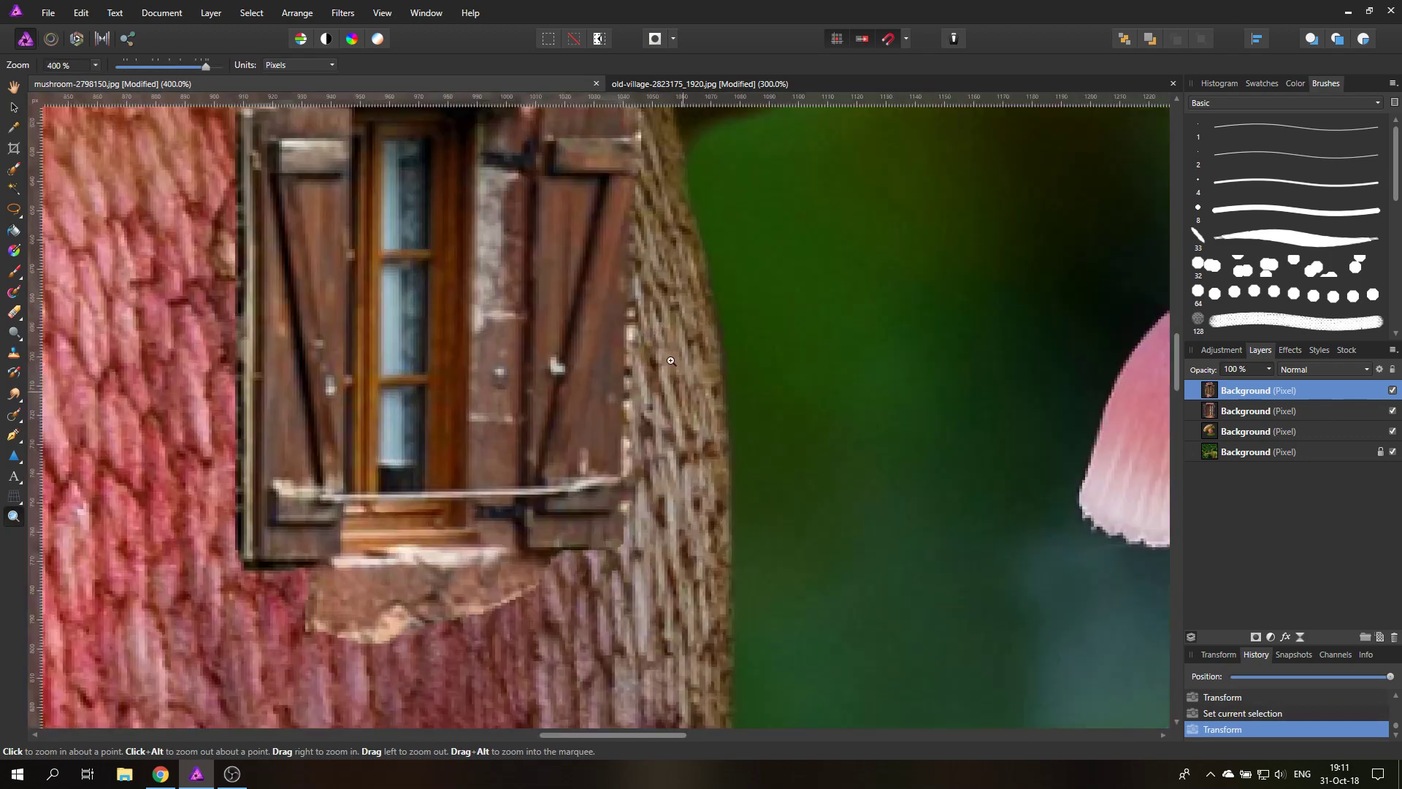
left_click(14, 312)
mouse_move(643, 308)
left_mouse_down()
mouse_move(637, 337)
mouse_move(626, 252)
mouse_move(665, 270)
left_mouse_up()
key("ctrl+z")
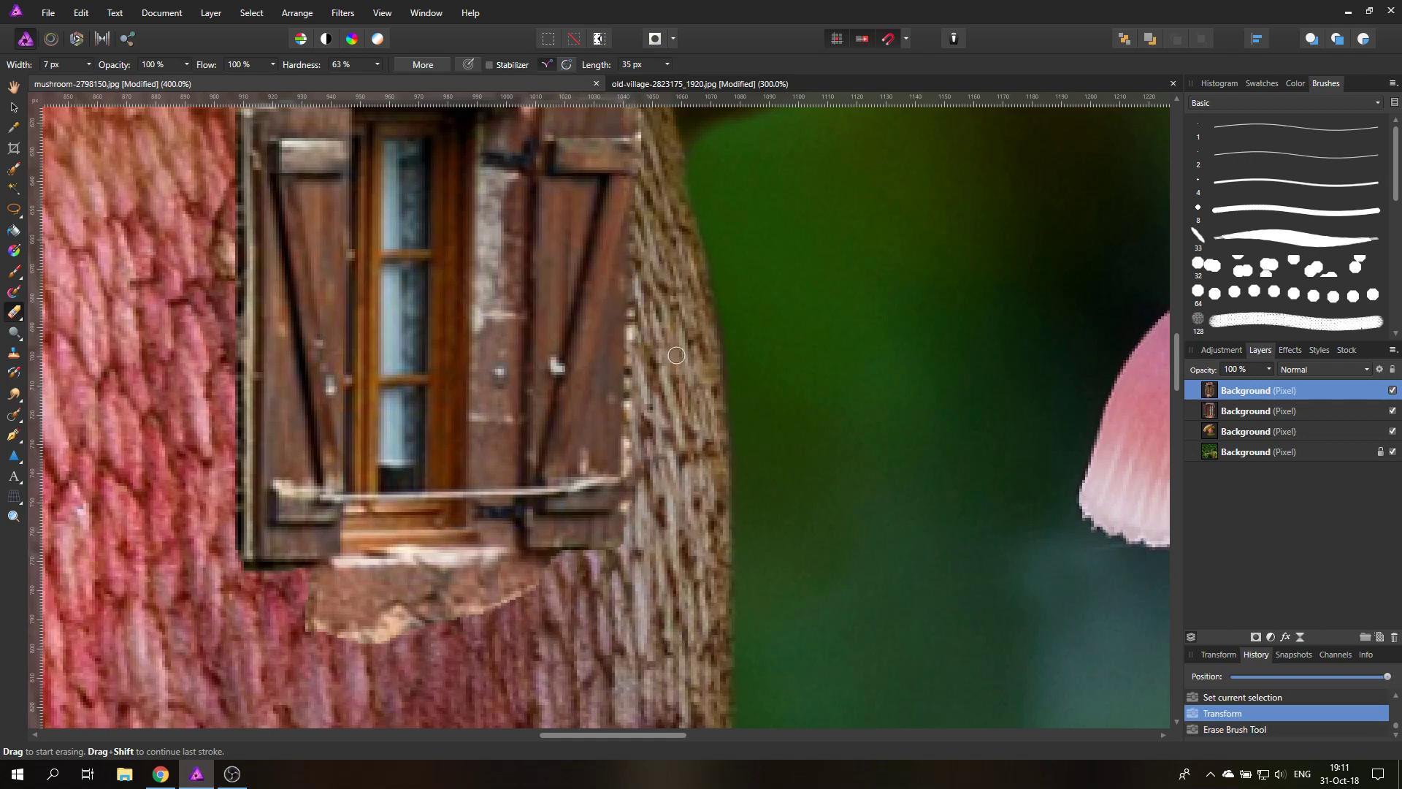
left_click_drag(630, 491, 650, 262)
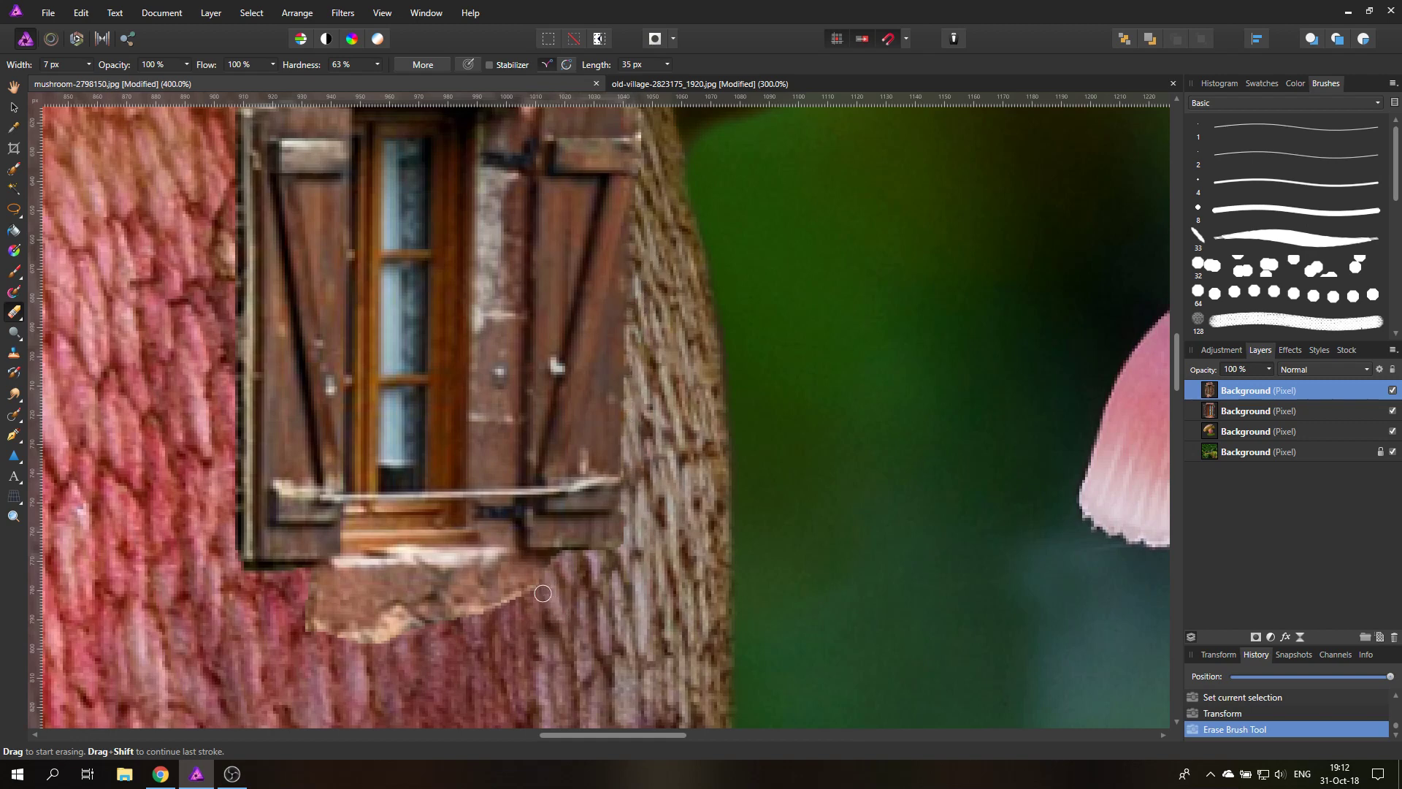
Erase the rough stone edges beneath the second window's sill and around its lintel
mouse_move(543, 592)
left_mouse_down()
mouse_move(477, 620)
mouse_move(529, 593)
mouse_move(483, 616)
mouse_move(390, 619)
mouse_move(404, 613)
mouse_move(367, 643)
mouse_move(398, 636)
mouse_move(298, 627)
mouse_move(300, 597)
mouse_move(311, 630)
mouse_move(306, 613)
mouse_move(350, 638)
left_mouse_up()
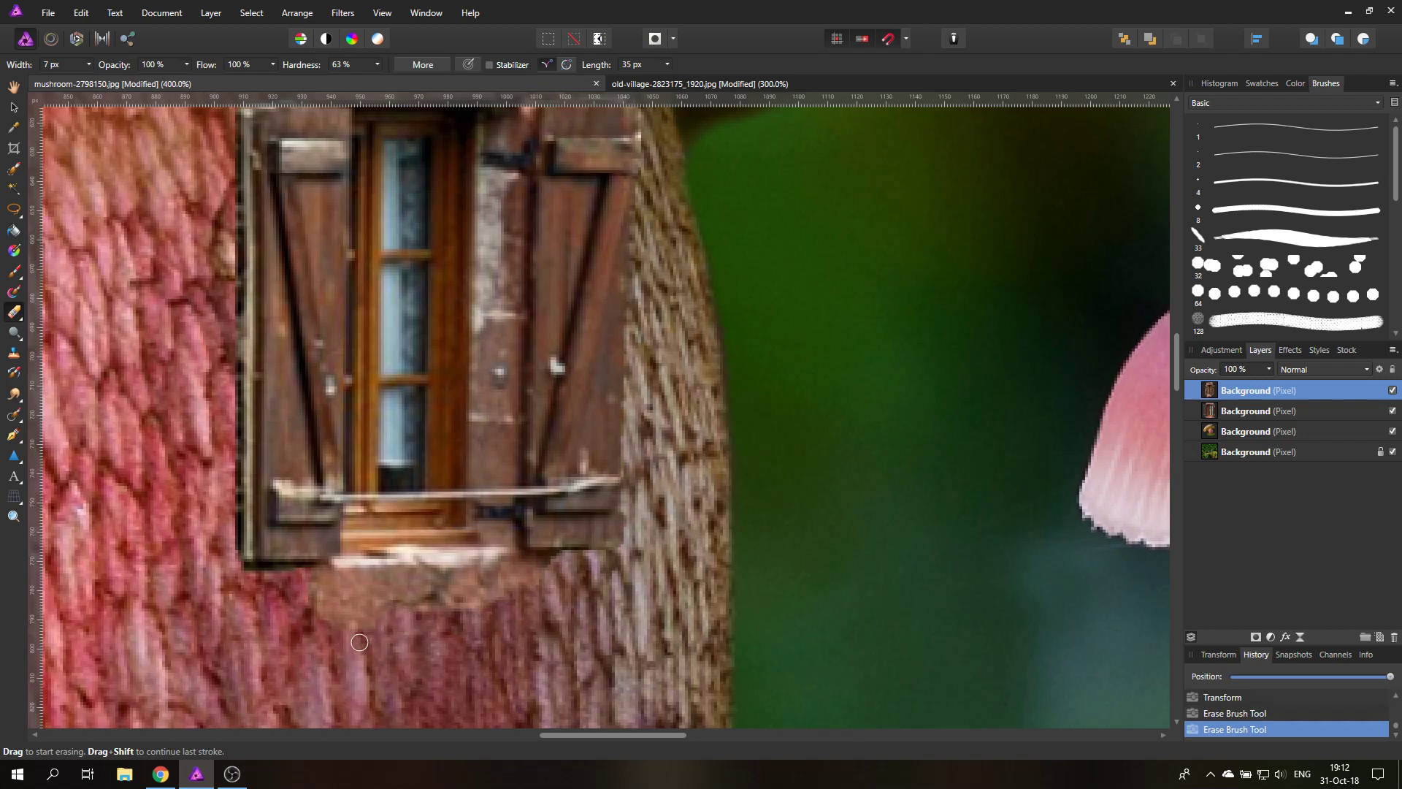
mouse_move(301, 575)
left_mouse_down()
mouse_move(218, 576)
mouse_move(390, 636)
left_mouse_up()
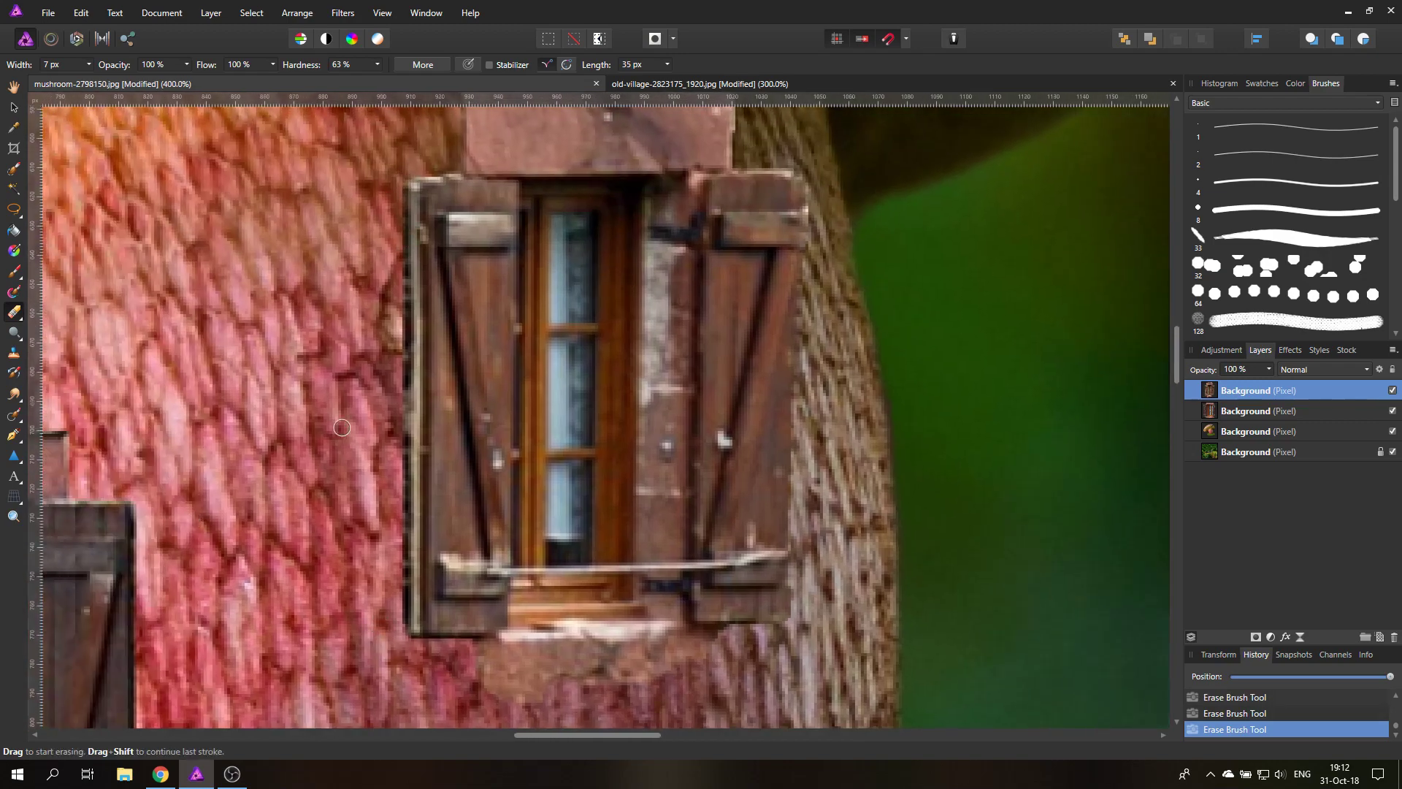
scroll(240, 309, "up", 3)
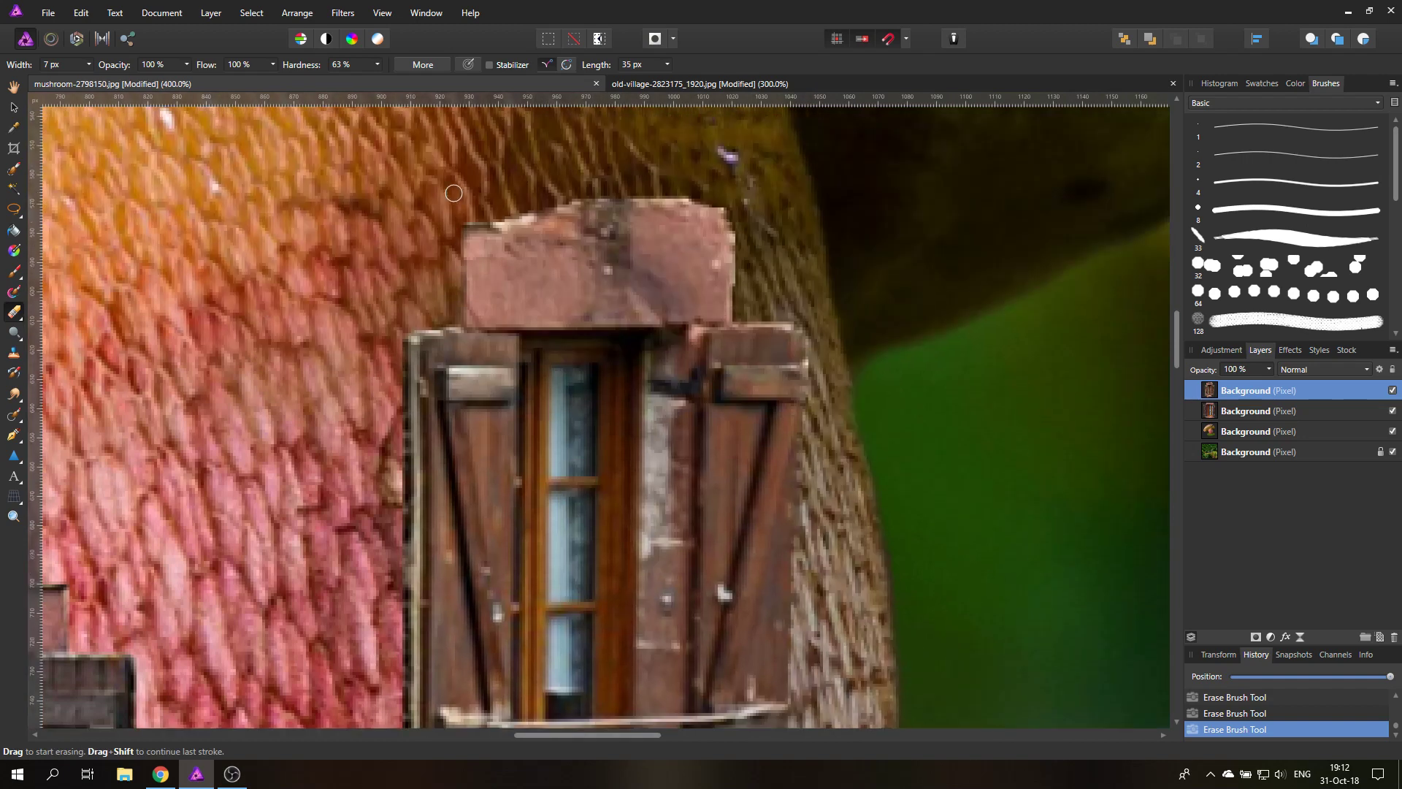
mouse_move(451, 235)
left_mouse_down()
mouse_move(537, 203)
mouse_move(636, 191)
mouse_move(702, 192)
mouse_move(733, 216)
mouse_move(739, 261)
mouse_move(751, 225)
left_mouse_up()
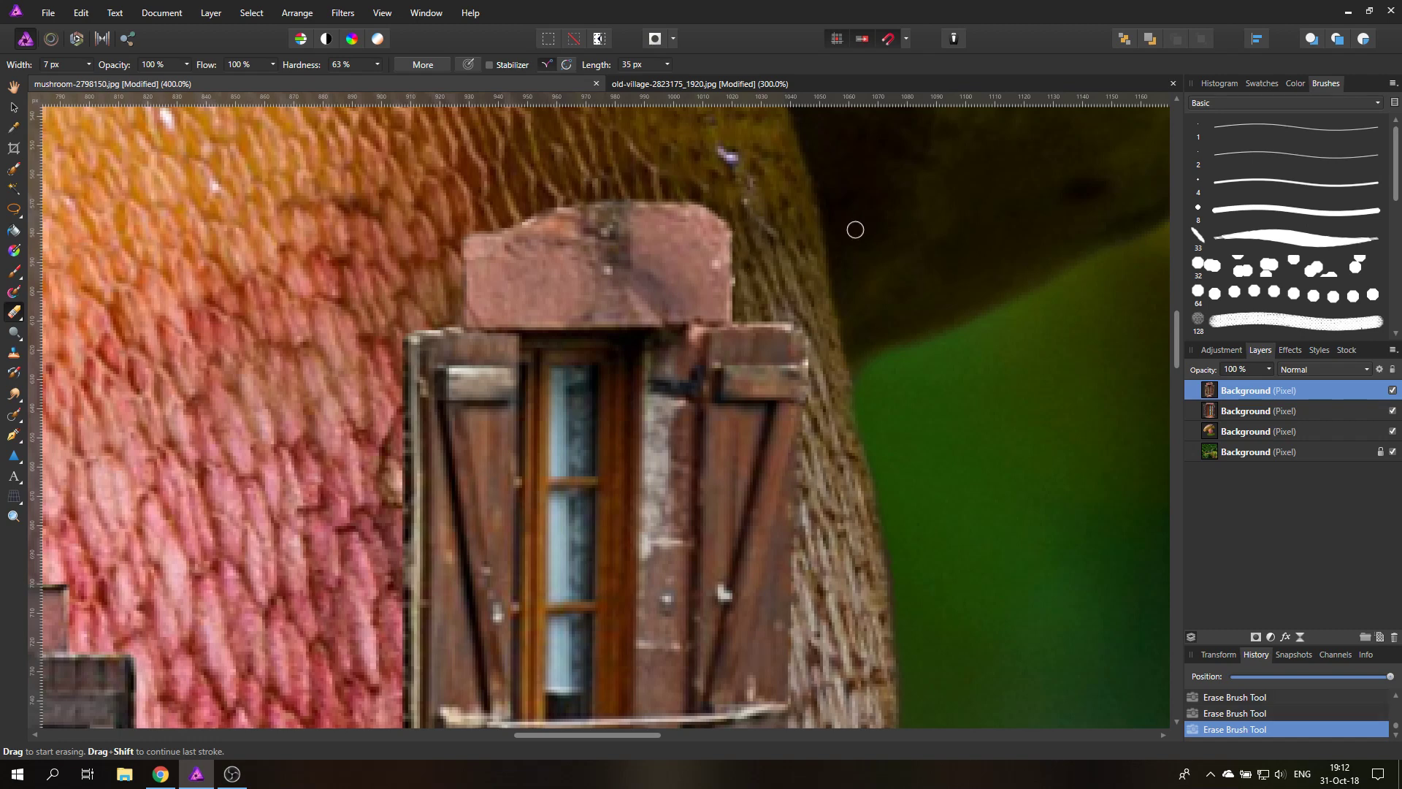
key("ctrl+0")
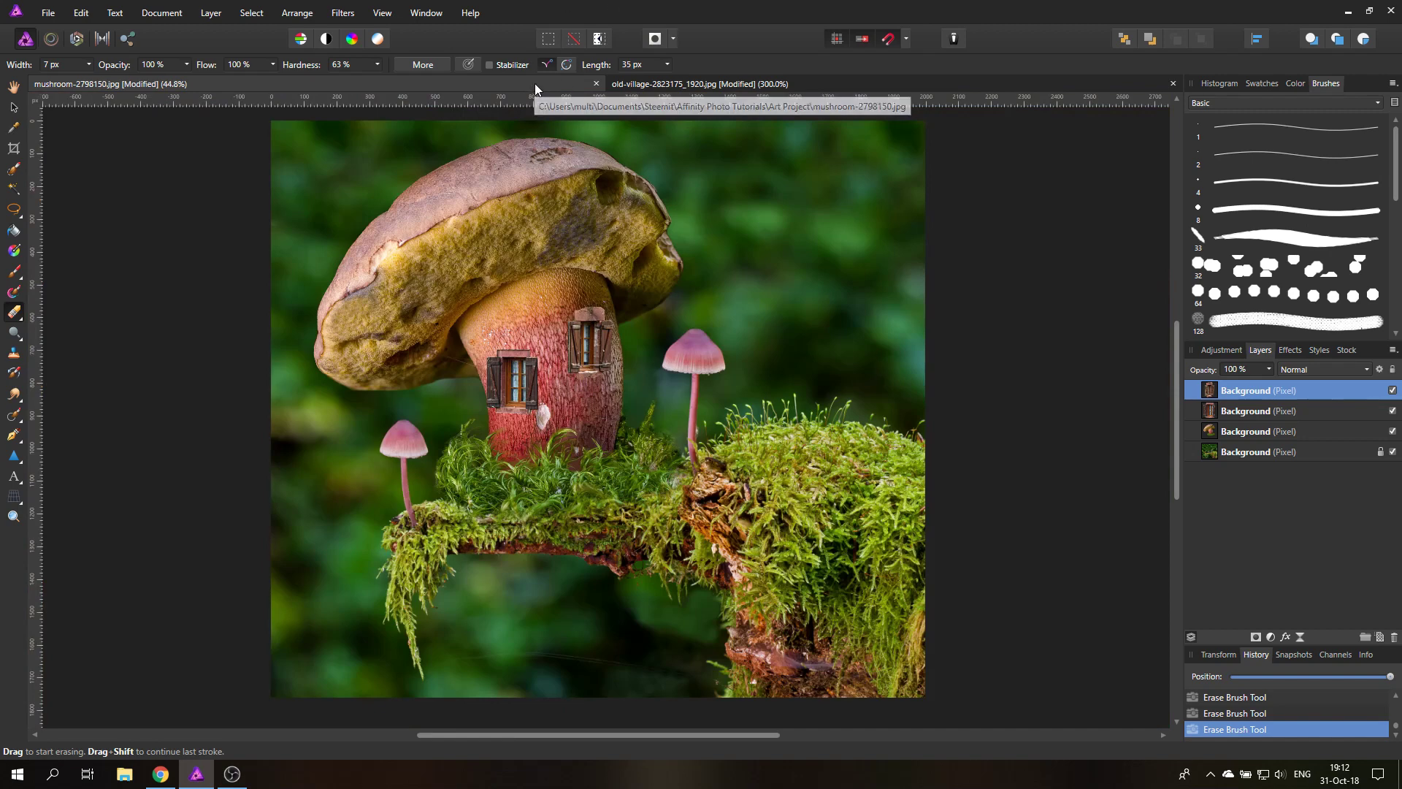
Return to the old-village photo and clear the selection around the side-wall window
left_click(651, 94)
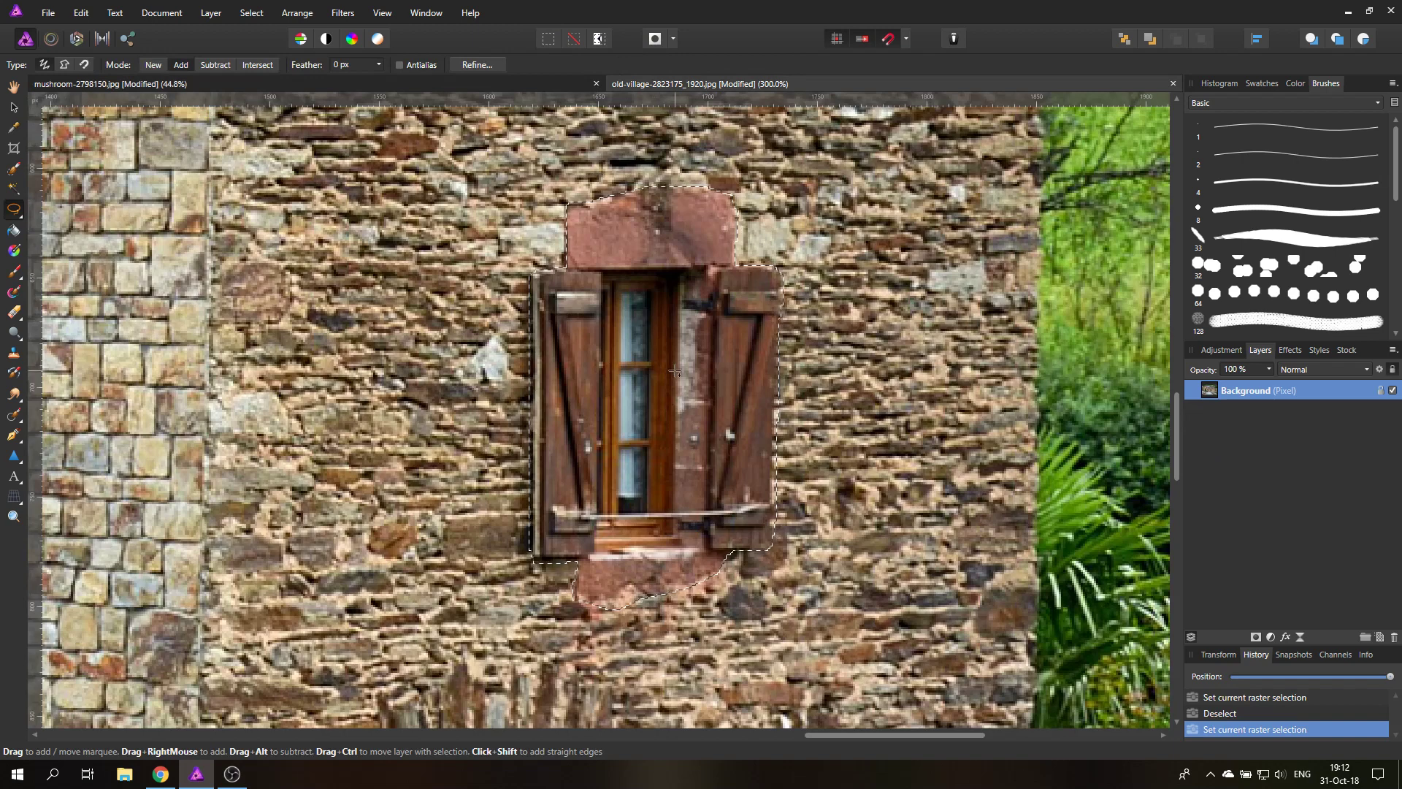
key("ctrl+d")
key("ctrl+0")
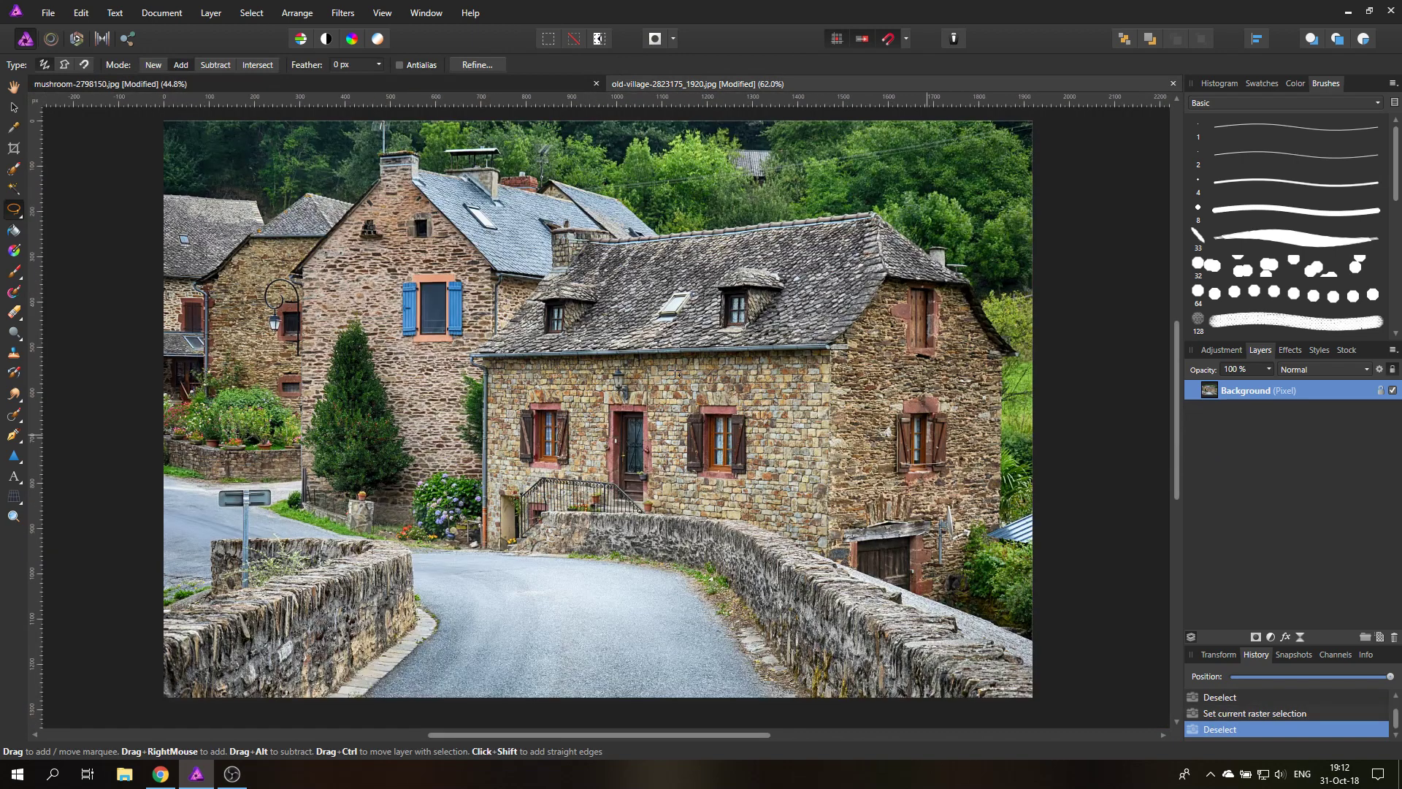
Examine the stone house's front door and the right dormer window on its roof up close
left_click(13, 516)
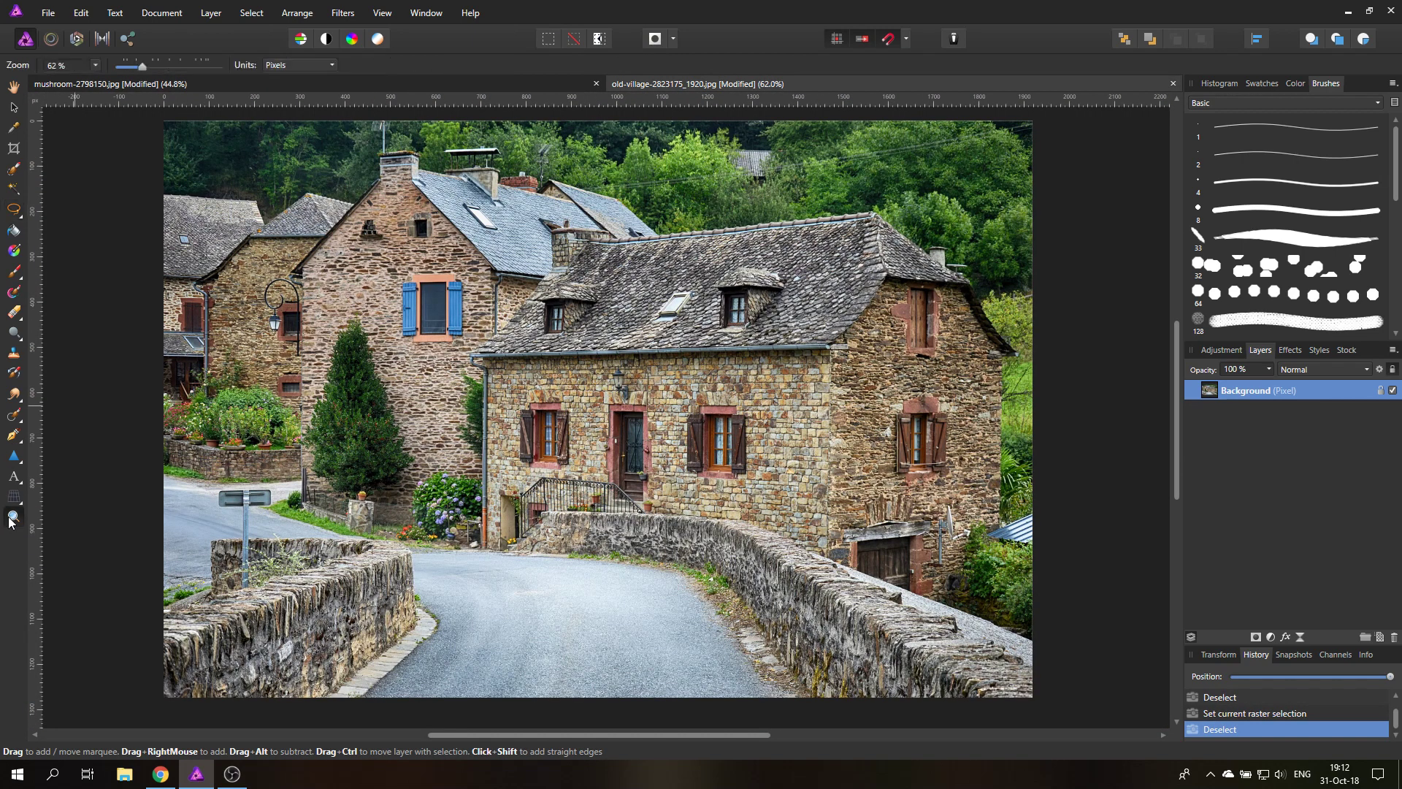
left_click(626, 456)
left_click(626, 456)
left_click(625, 456)
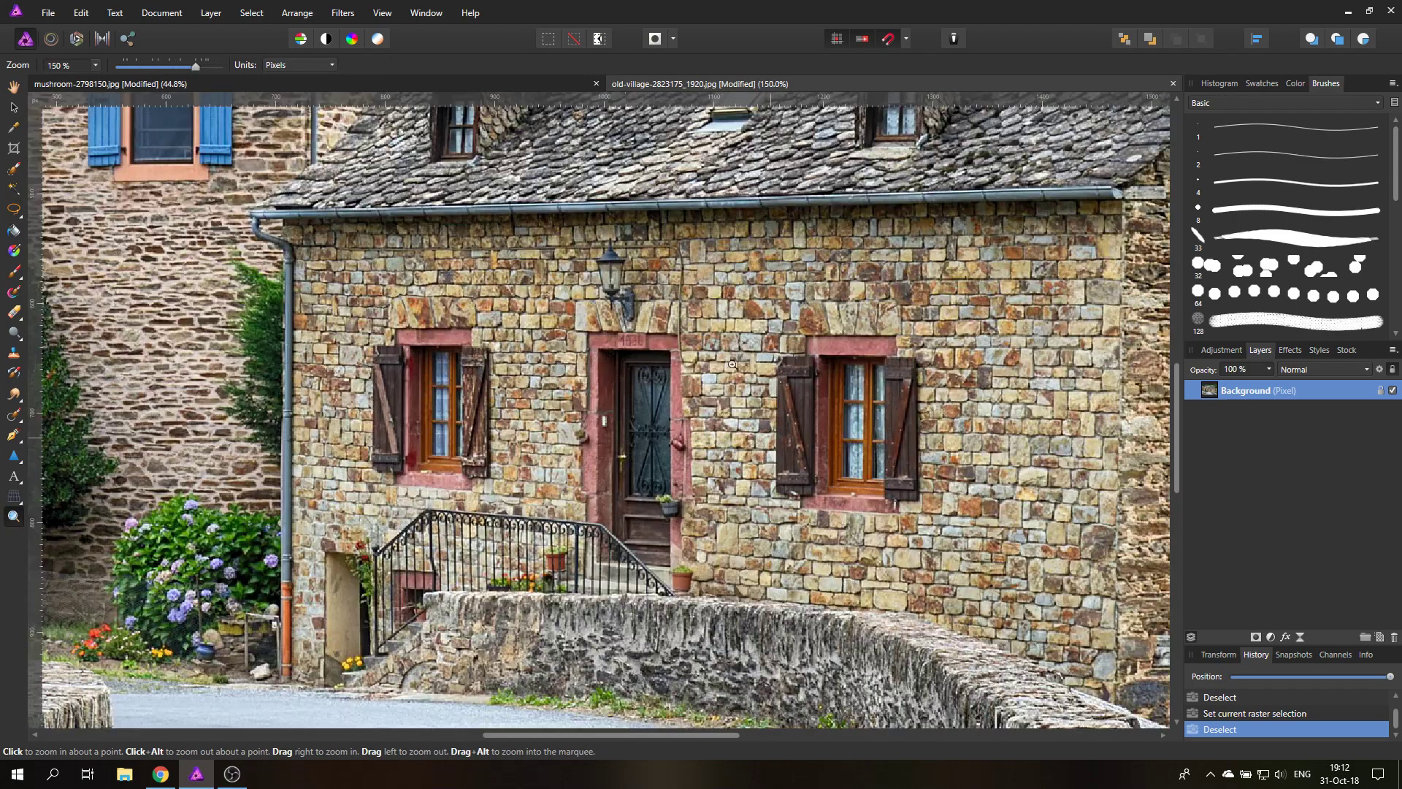
left_click(640, 504)
left_click(659, 441)
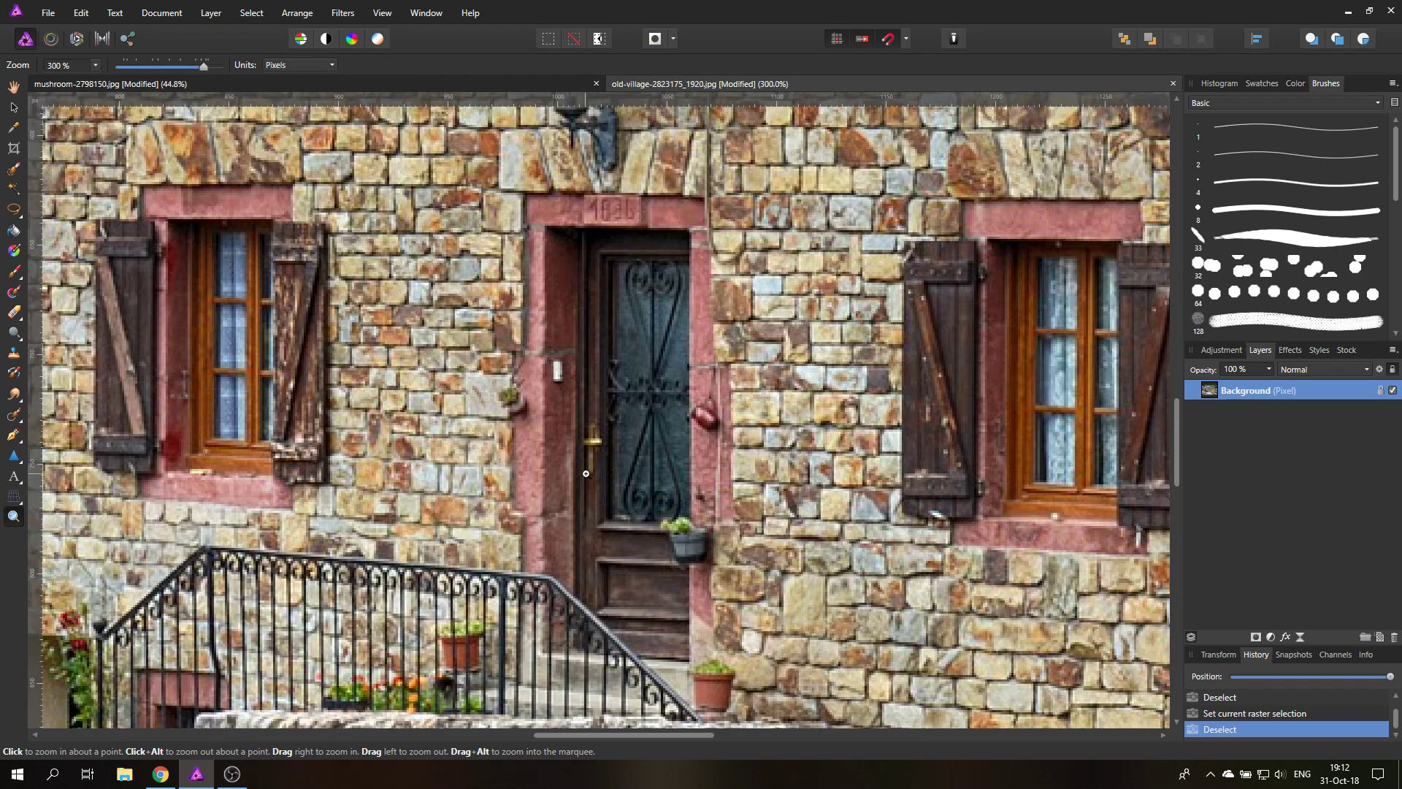
key("ctrl+0")
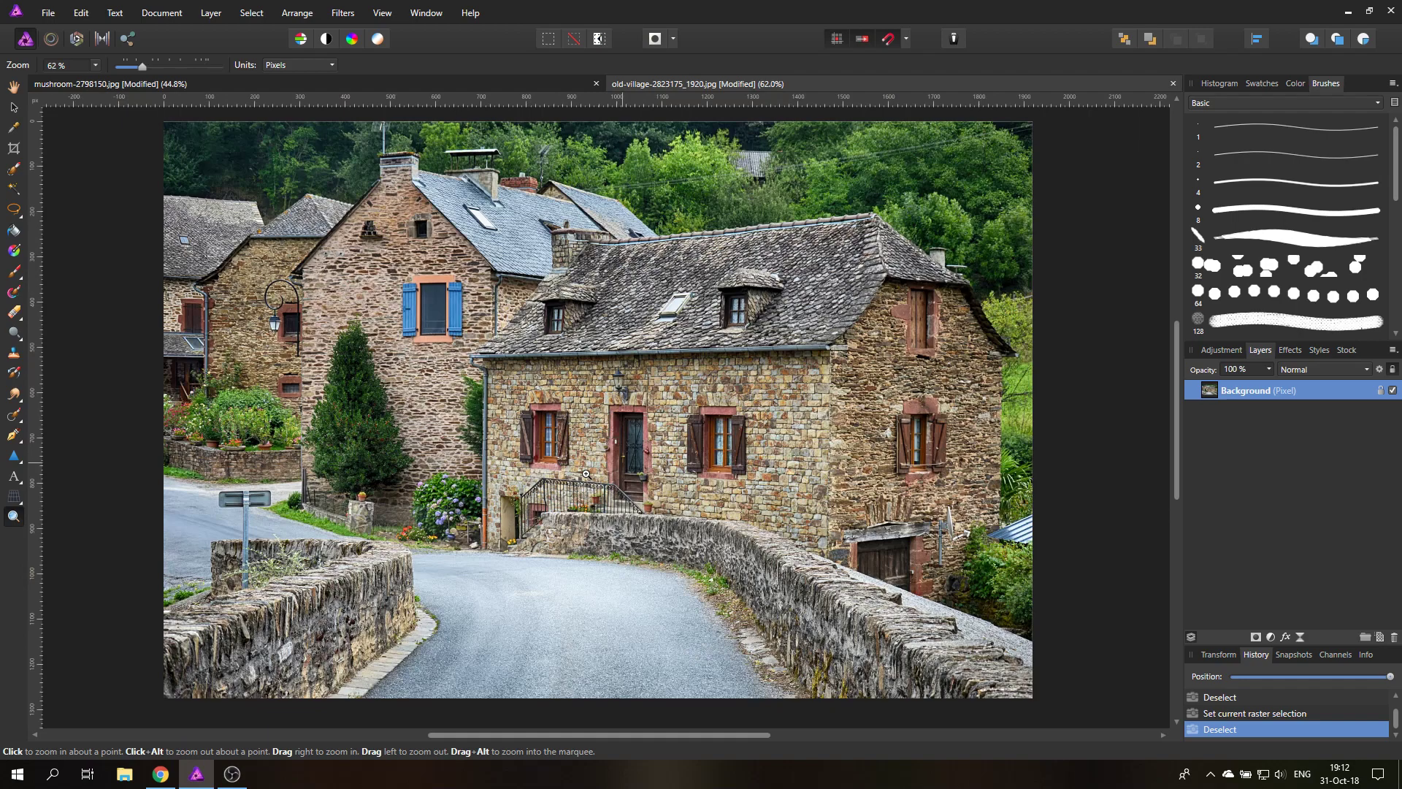
left_click(769, 289)
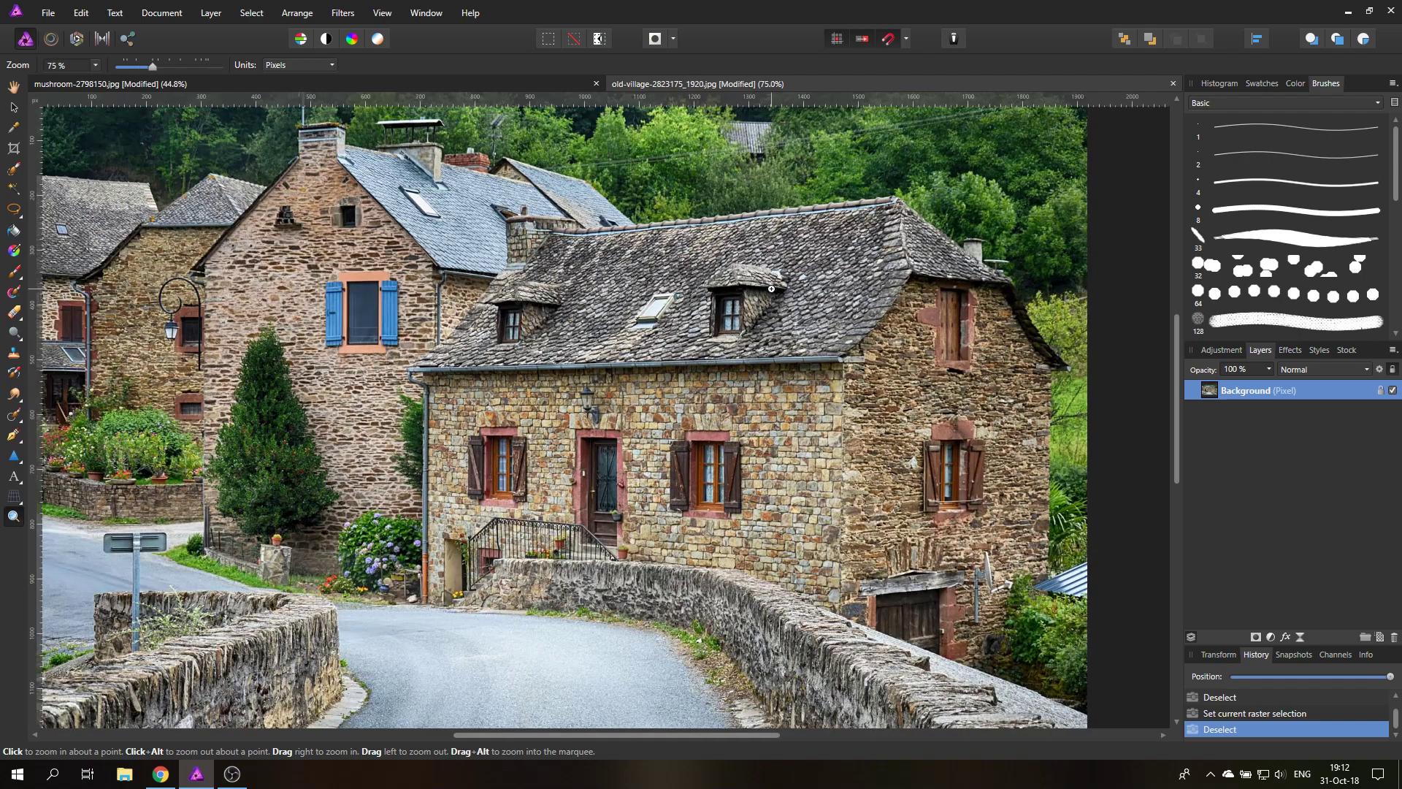
left_click(772, 288)
left_click(771, 289)
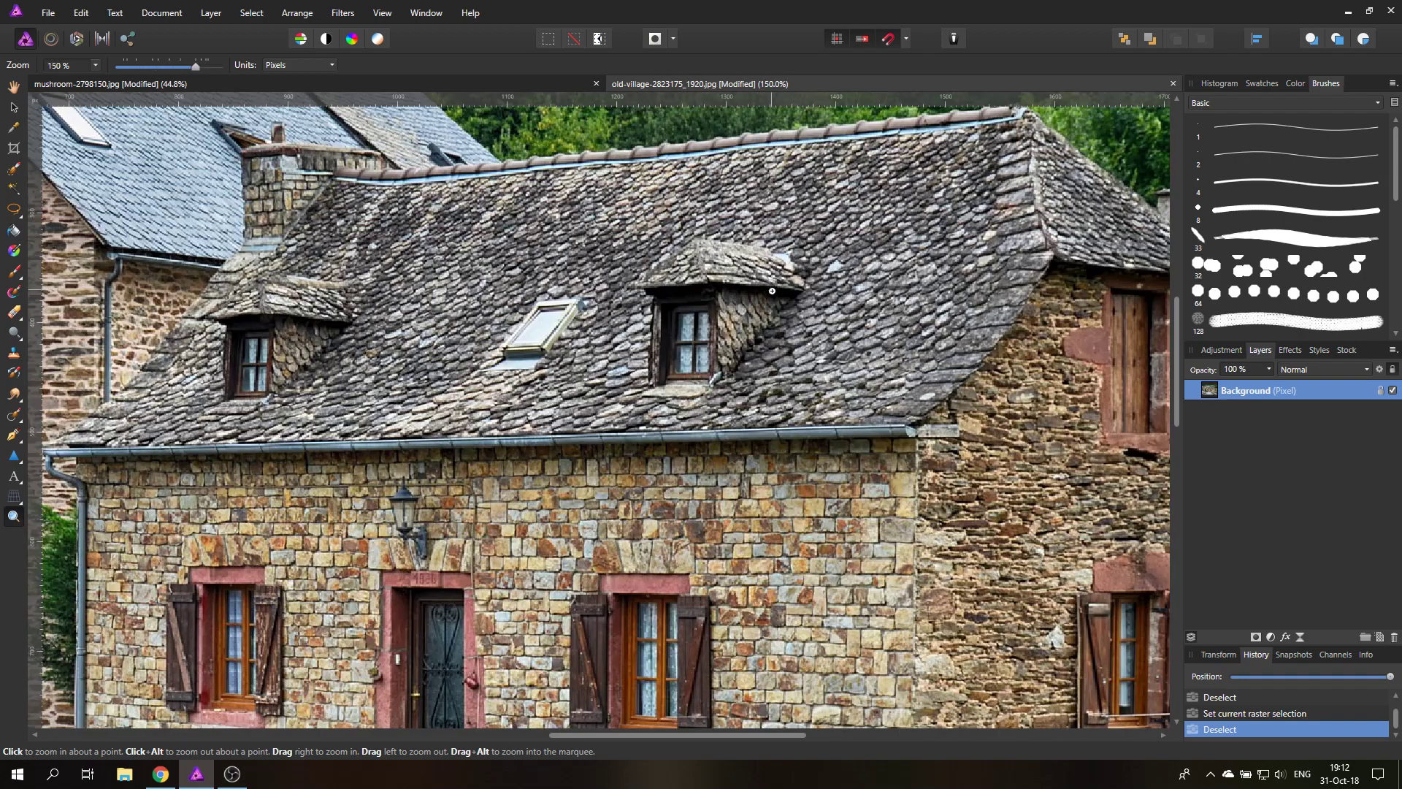
left_click(731, 271)
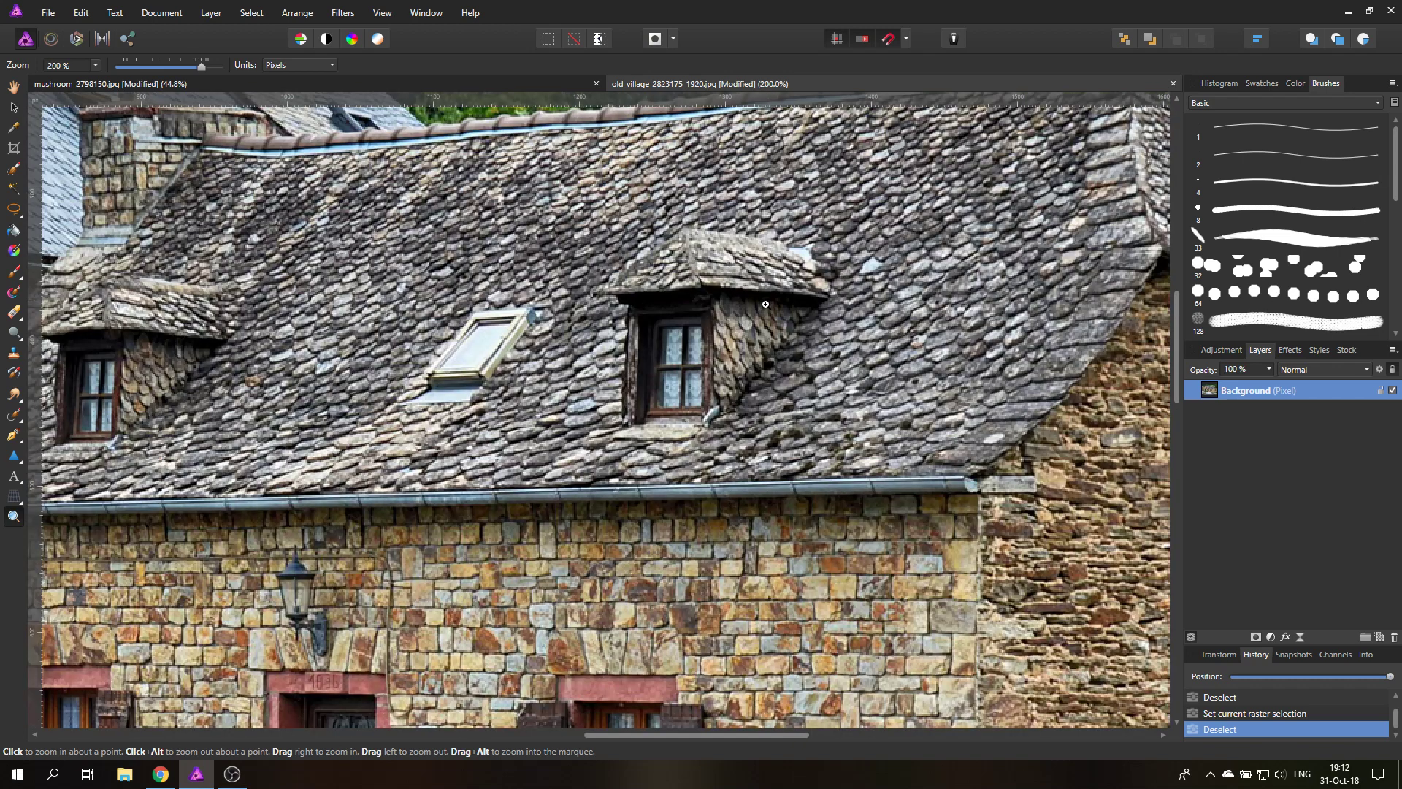
scroll(765, 304, "up", 2)
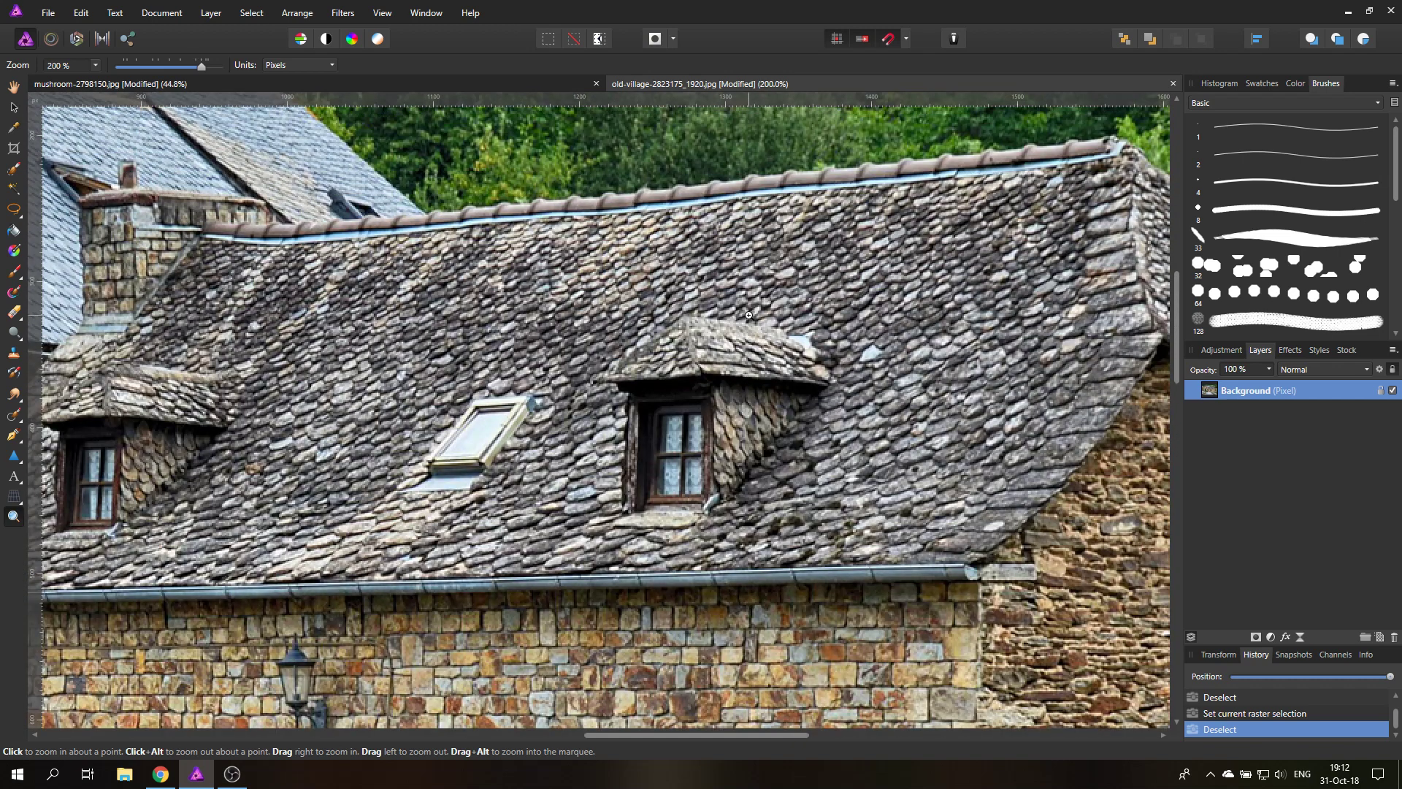
Trace a magnetic selection around the right dormer window, following its slate roof, side wall and sill
left_click(14, 209)
left_click(409, 244)
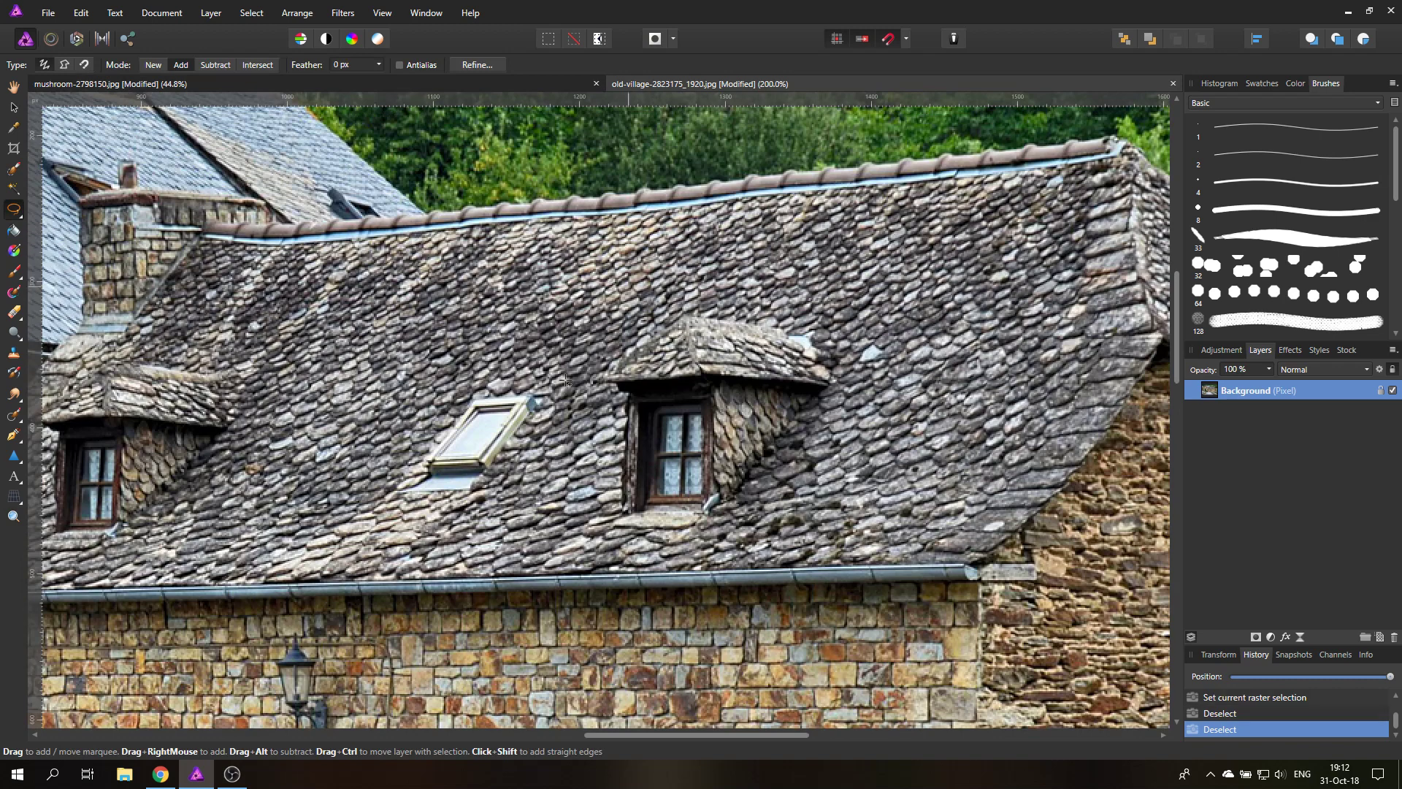
left_click_drag(780, 327, 690, 320)
left_click(687, 320)
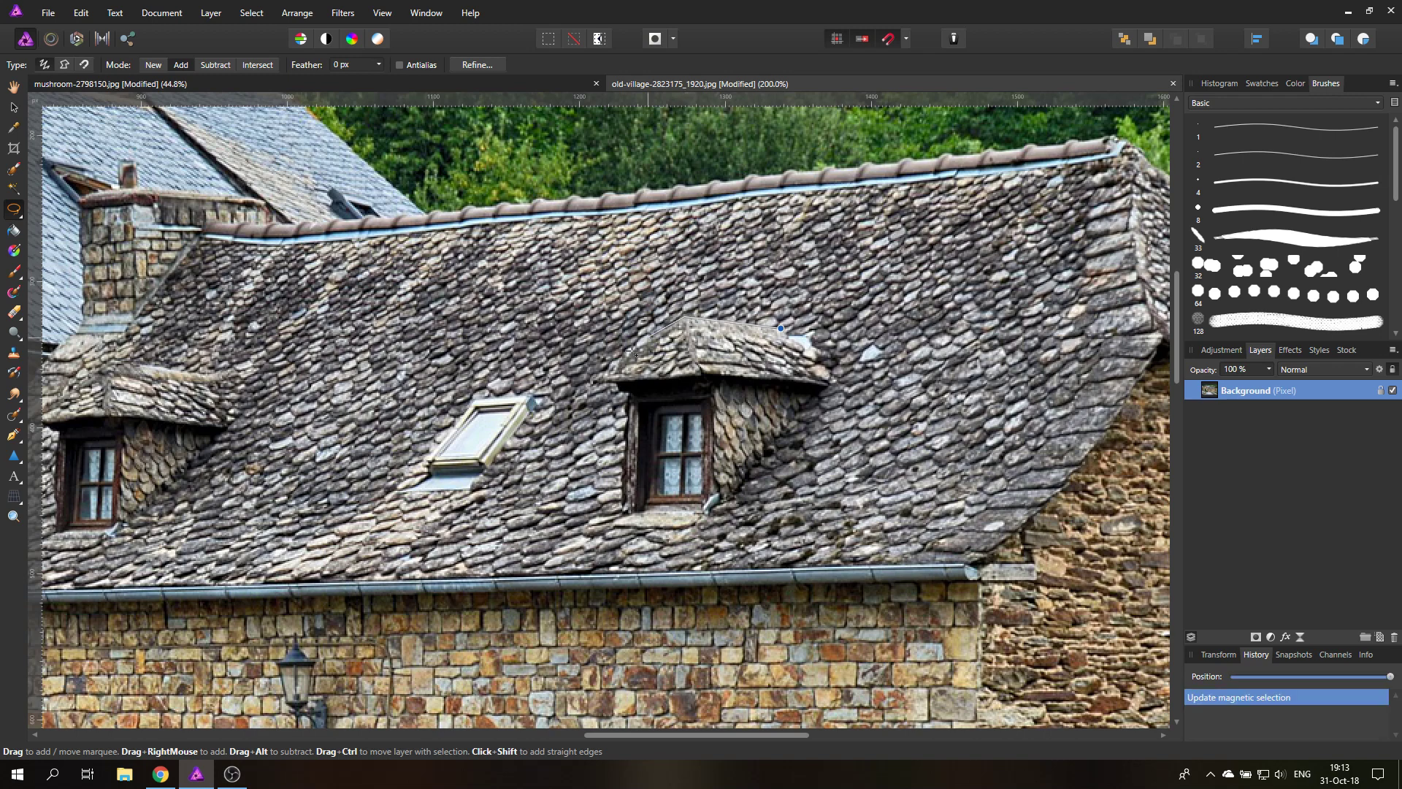
left_click(598, 378)
left_click(594, 381)
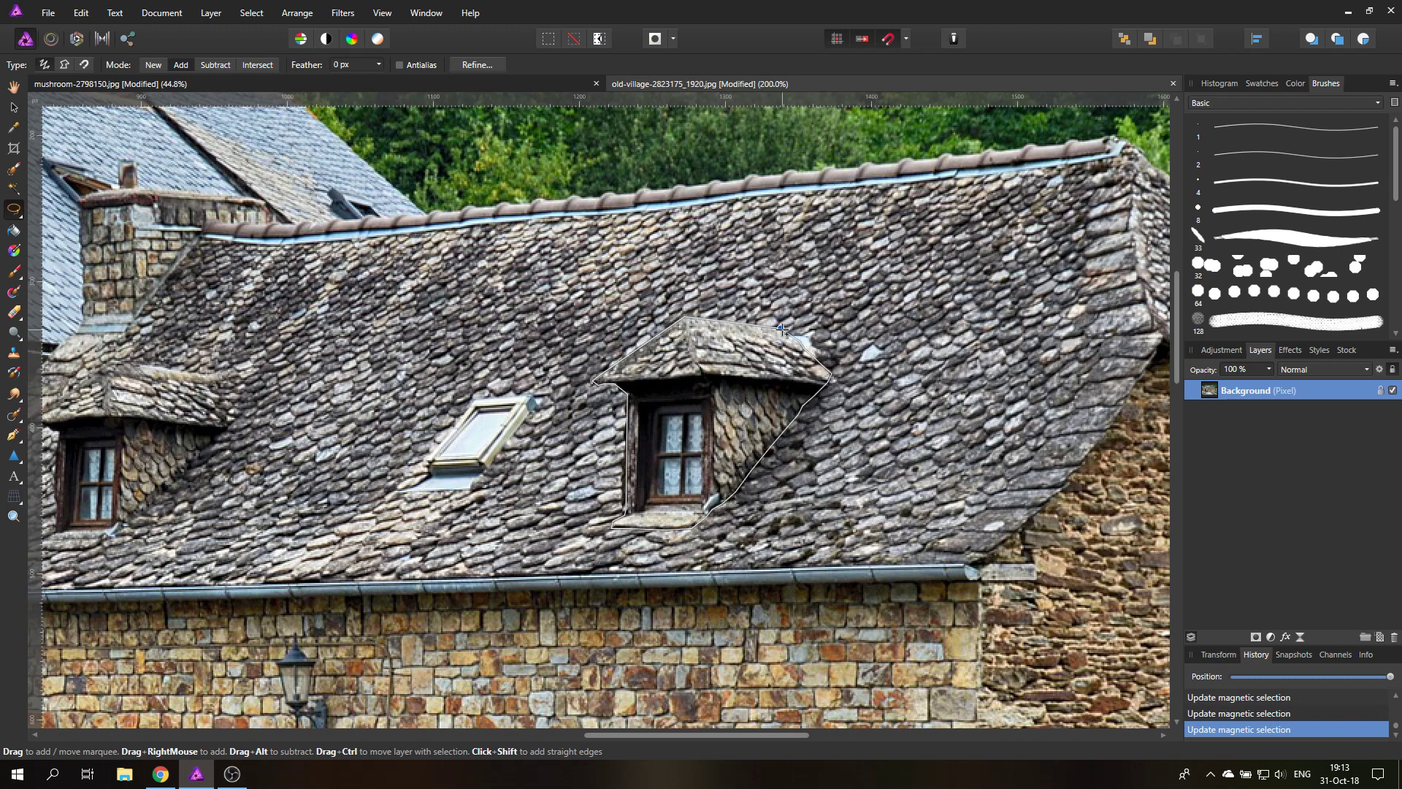
left_click(782, 330)
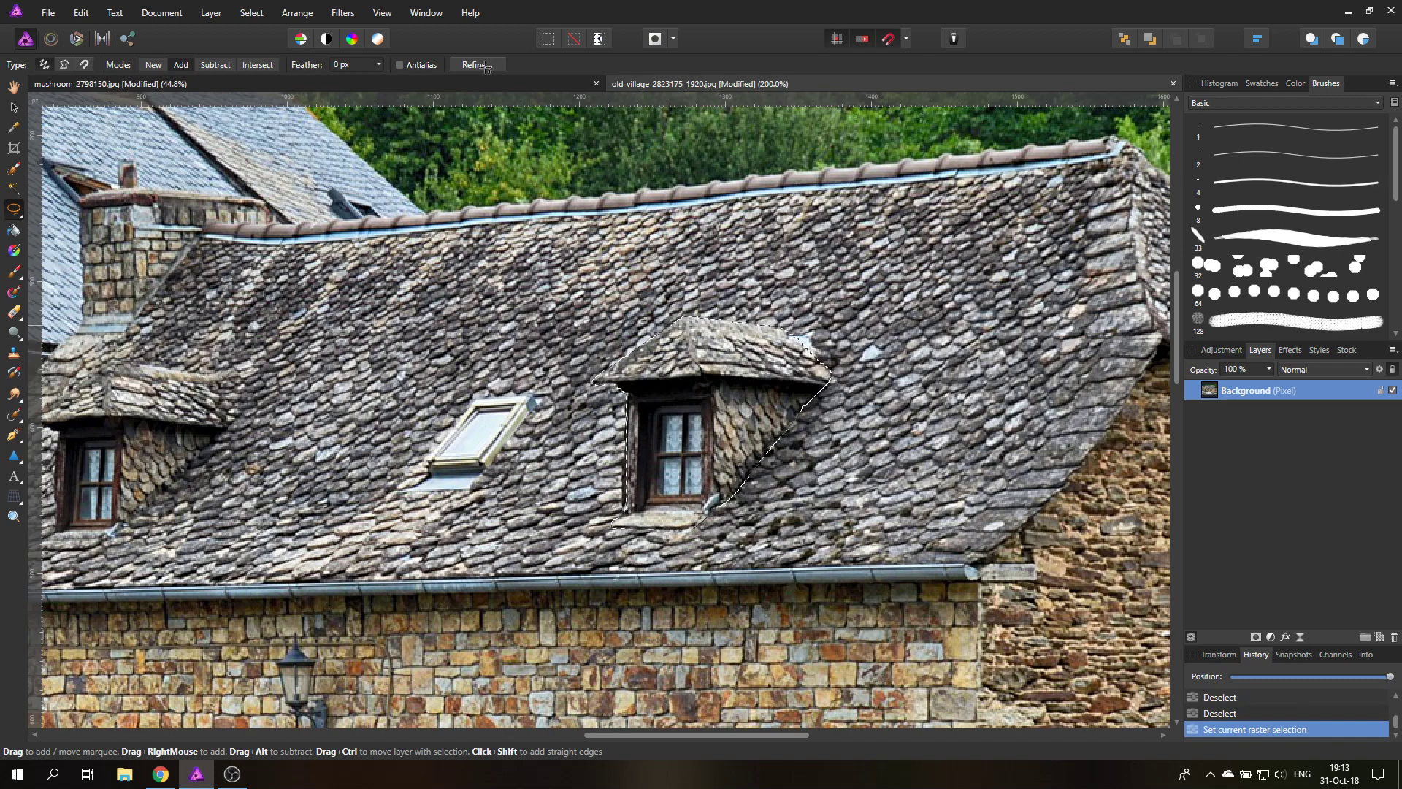
Paste the dormer cutout into the mushroom composite and place it on the upper part of the boletus cap
left_click(474, 86)
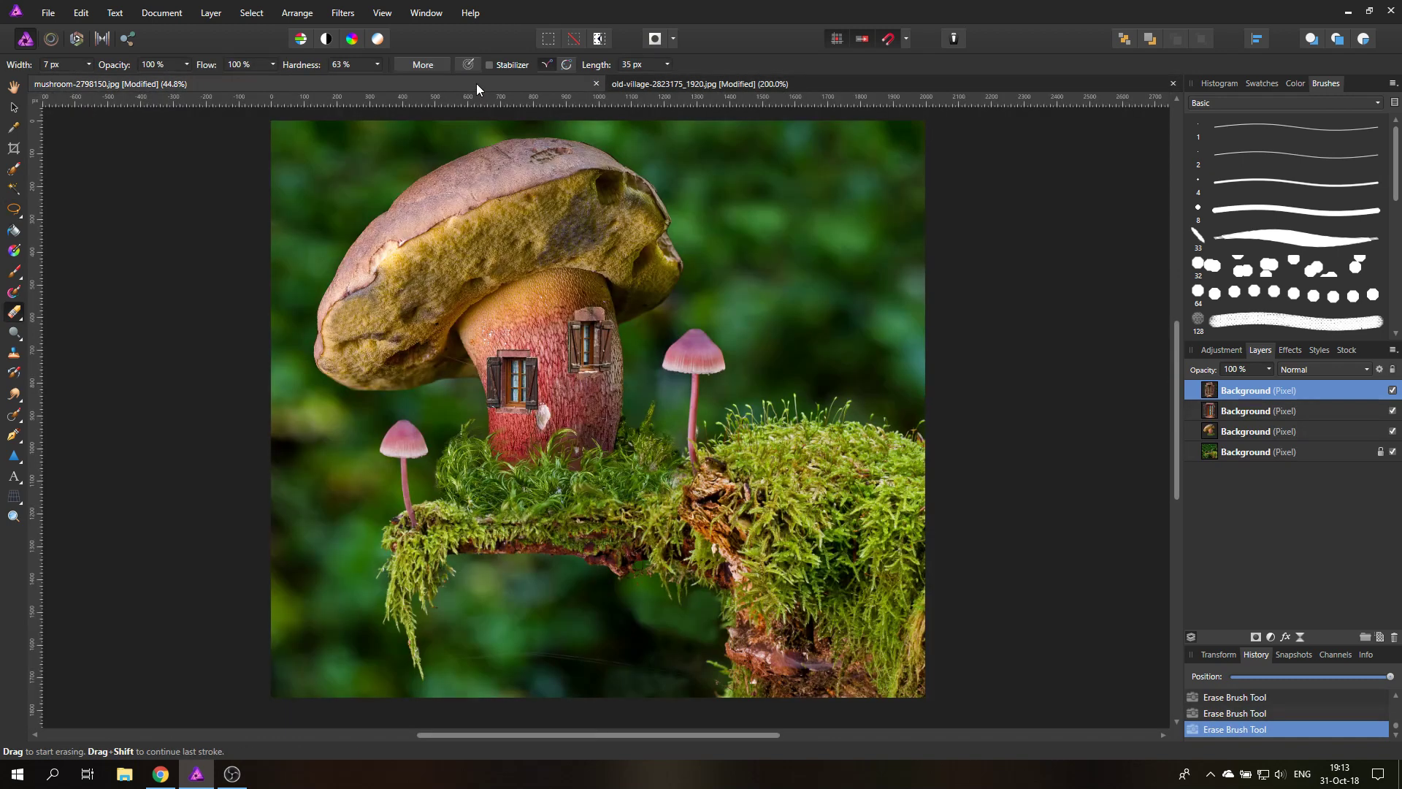
key("ctrl+v")
left_click(13, 107)
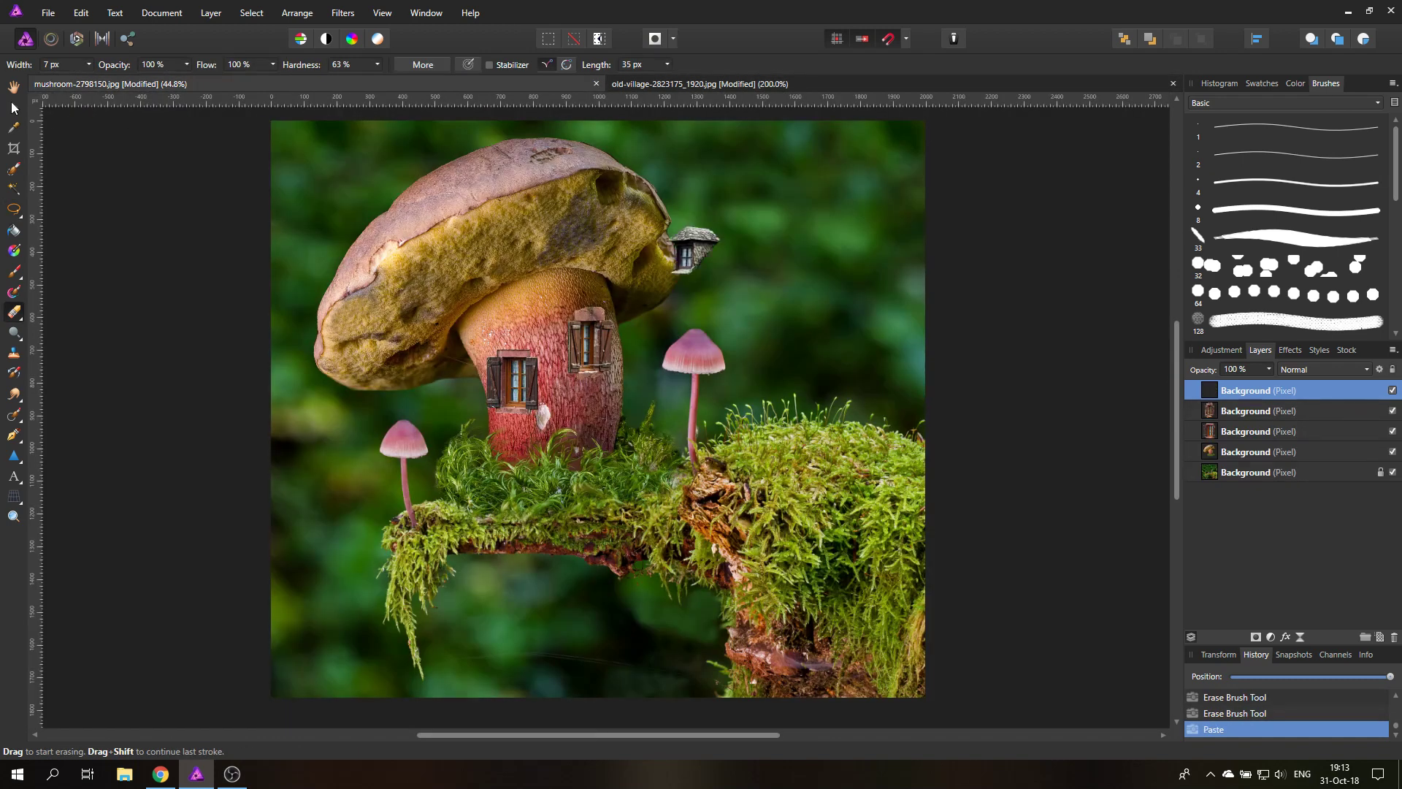
left_click_drag(694, 255, 429, 208)
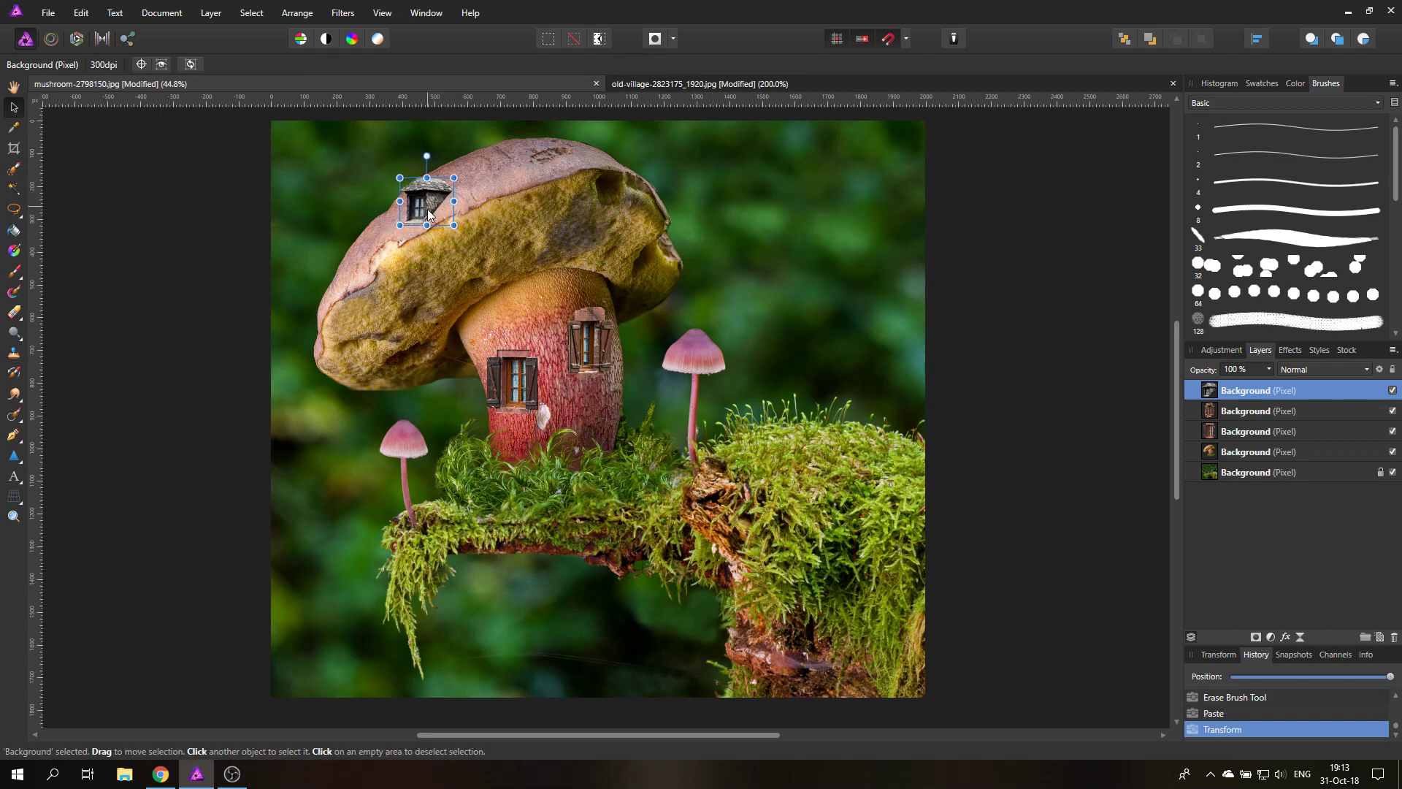
left_click(216, 256)
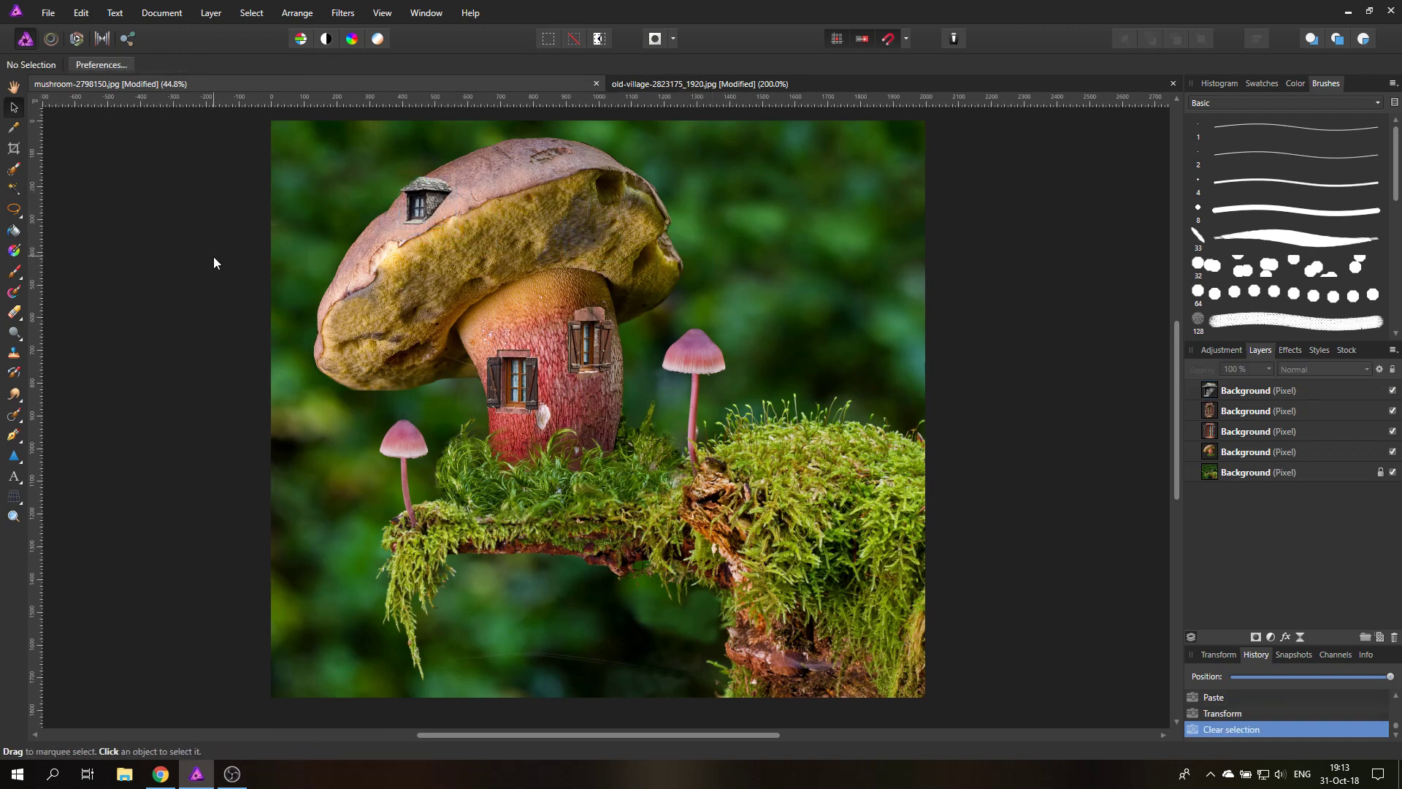
Enlarge the dormer slightly and shift it outward so its roof overhangs the cap's upper-left edge
left_click(428, 208)
left_click_drag(388, 235, 399, 207)
left_click(187, 227)
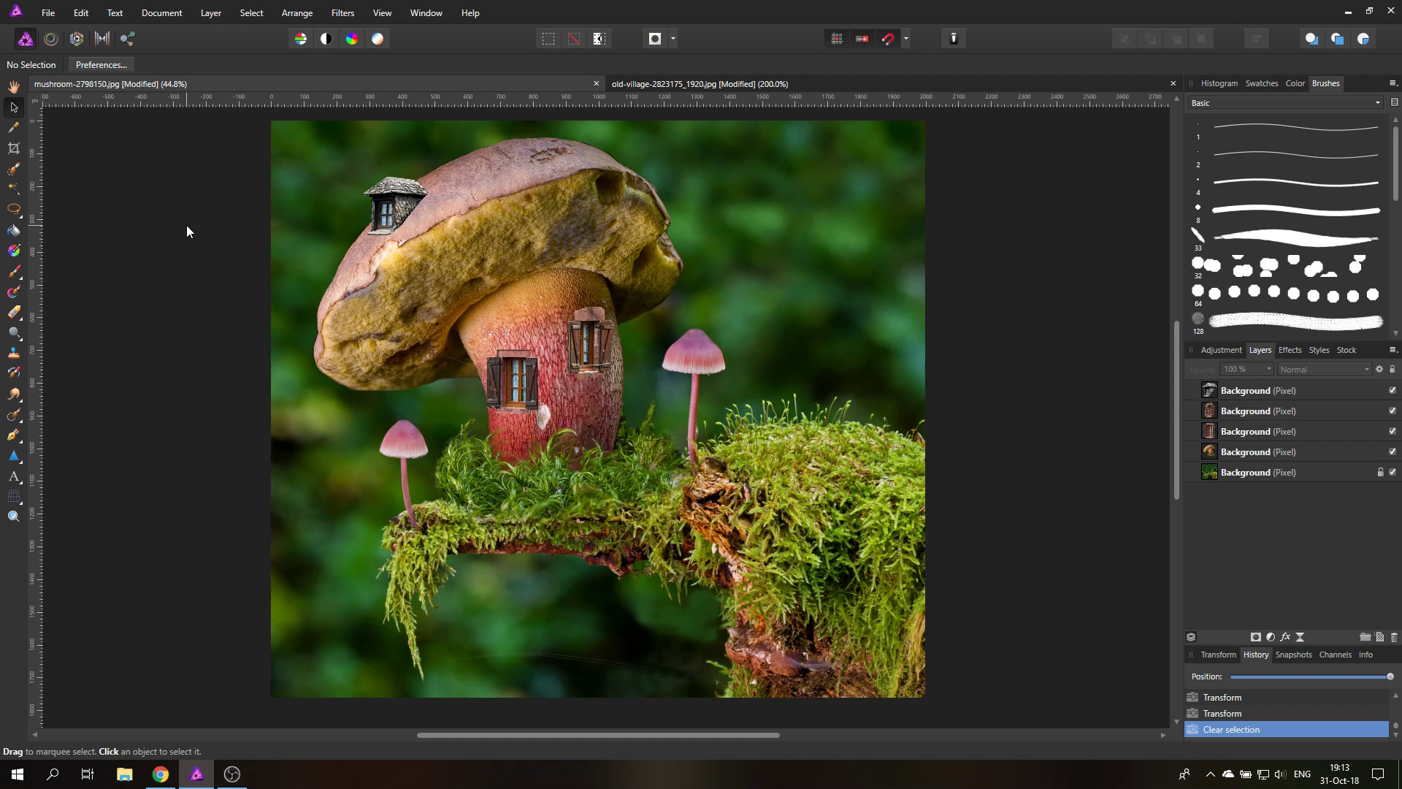
Save the composite as an Affinity file named "mushroom house" in the Art Project folder
left_click(49, 14)
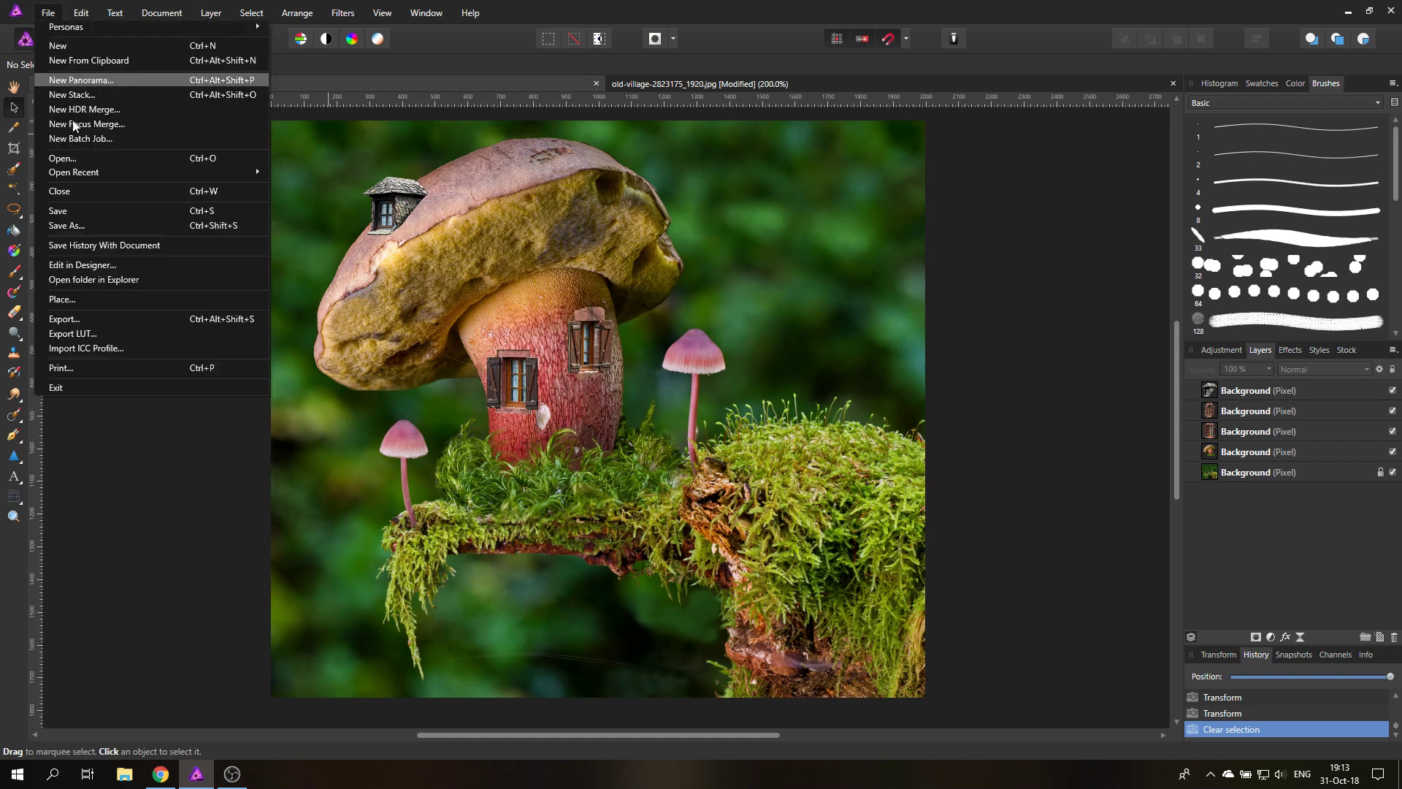
left_click(89, 222)
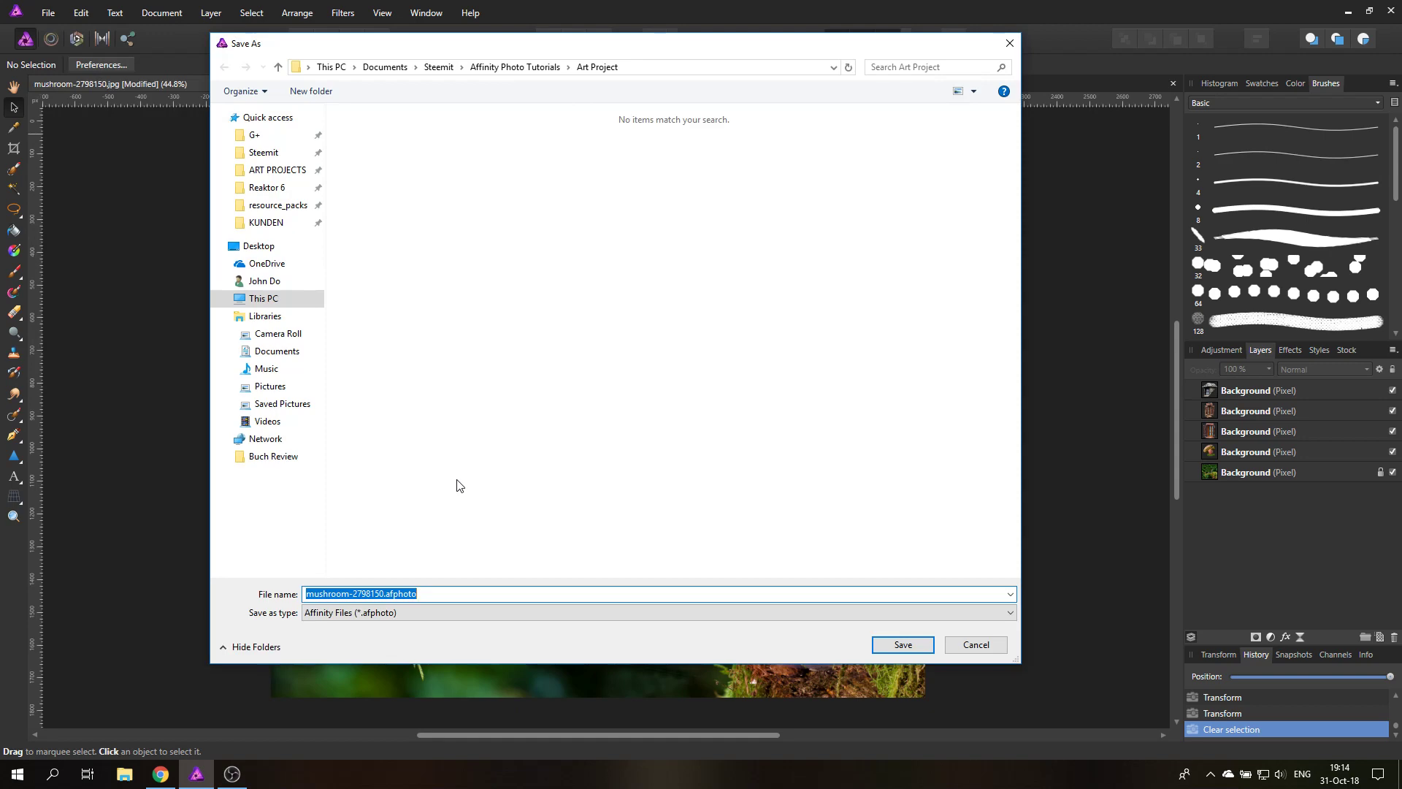
type("mus")
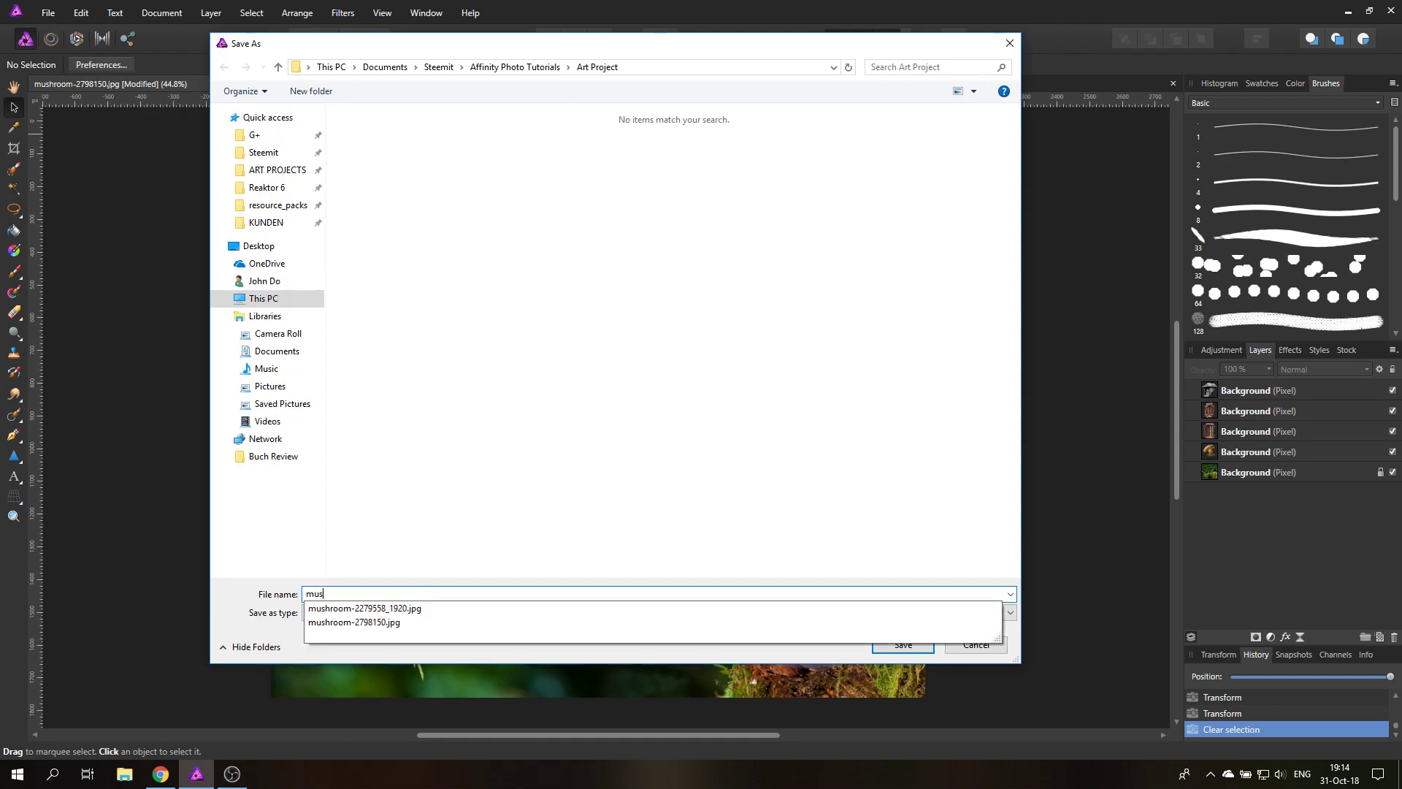
type("hroom house")
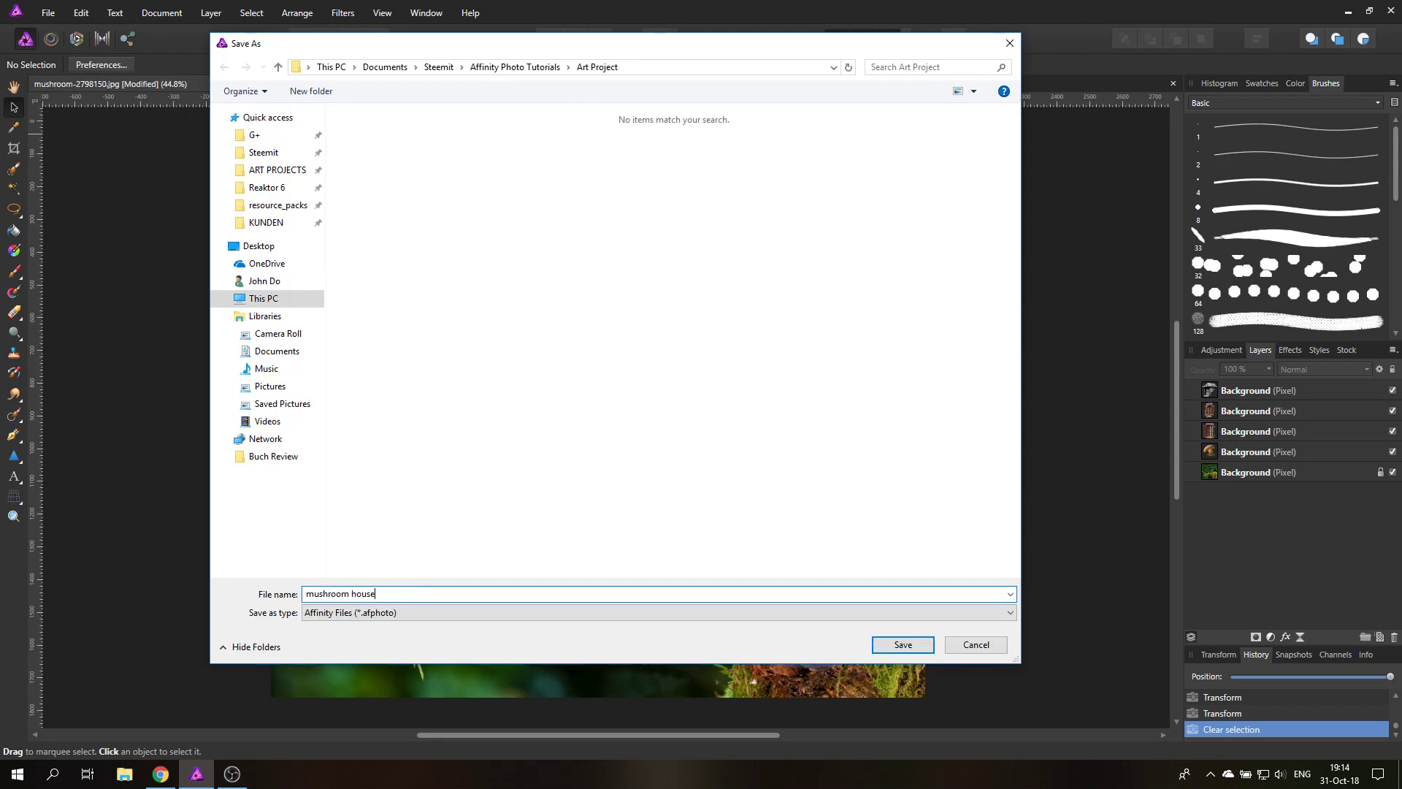
key("Return")
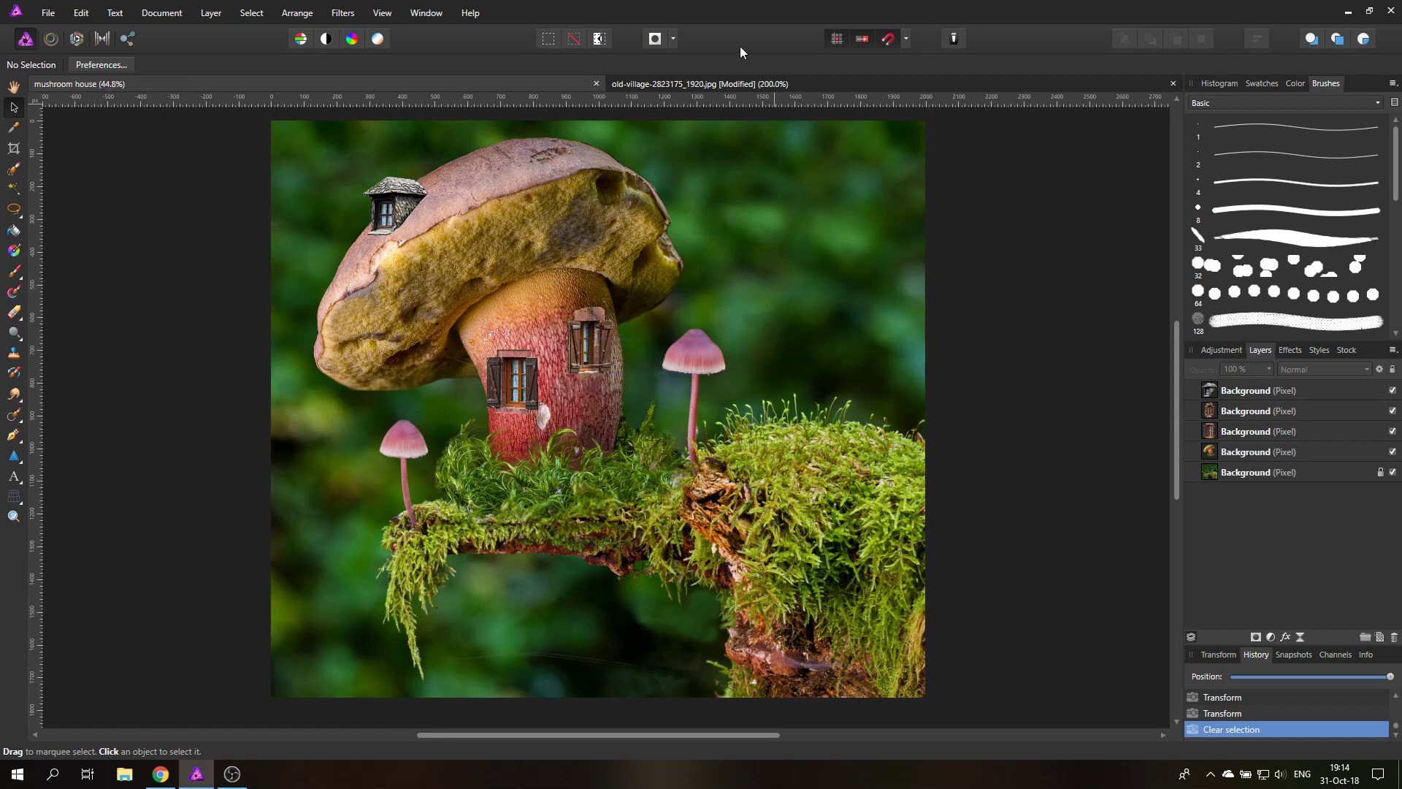
Close the old-village photo and open housetop-1378956_1920.jpg from the Art Project folder
left_click(1172, 84)
left_click(696, 398)
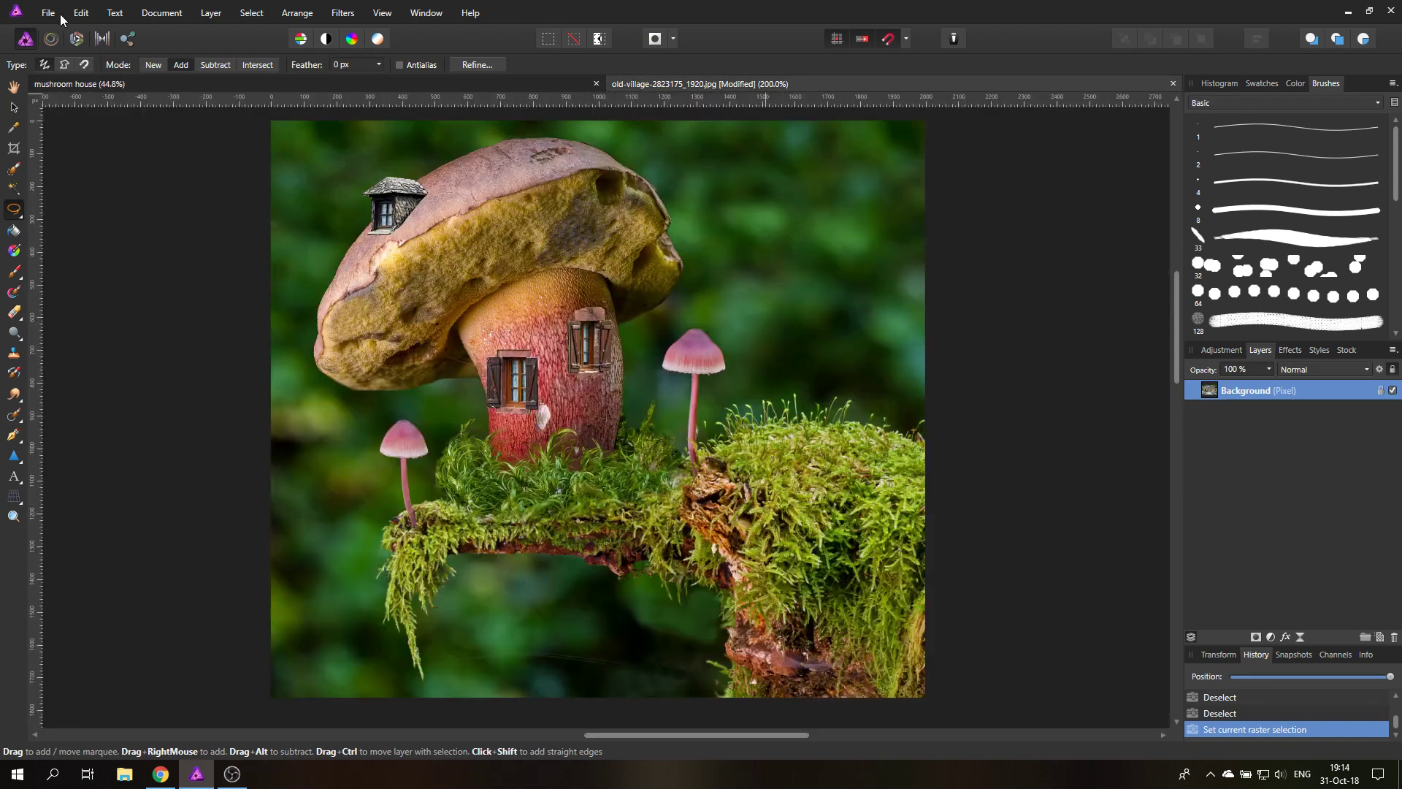
left_click(53, 14)
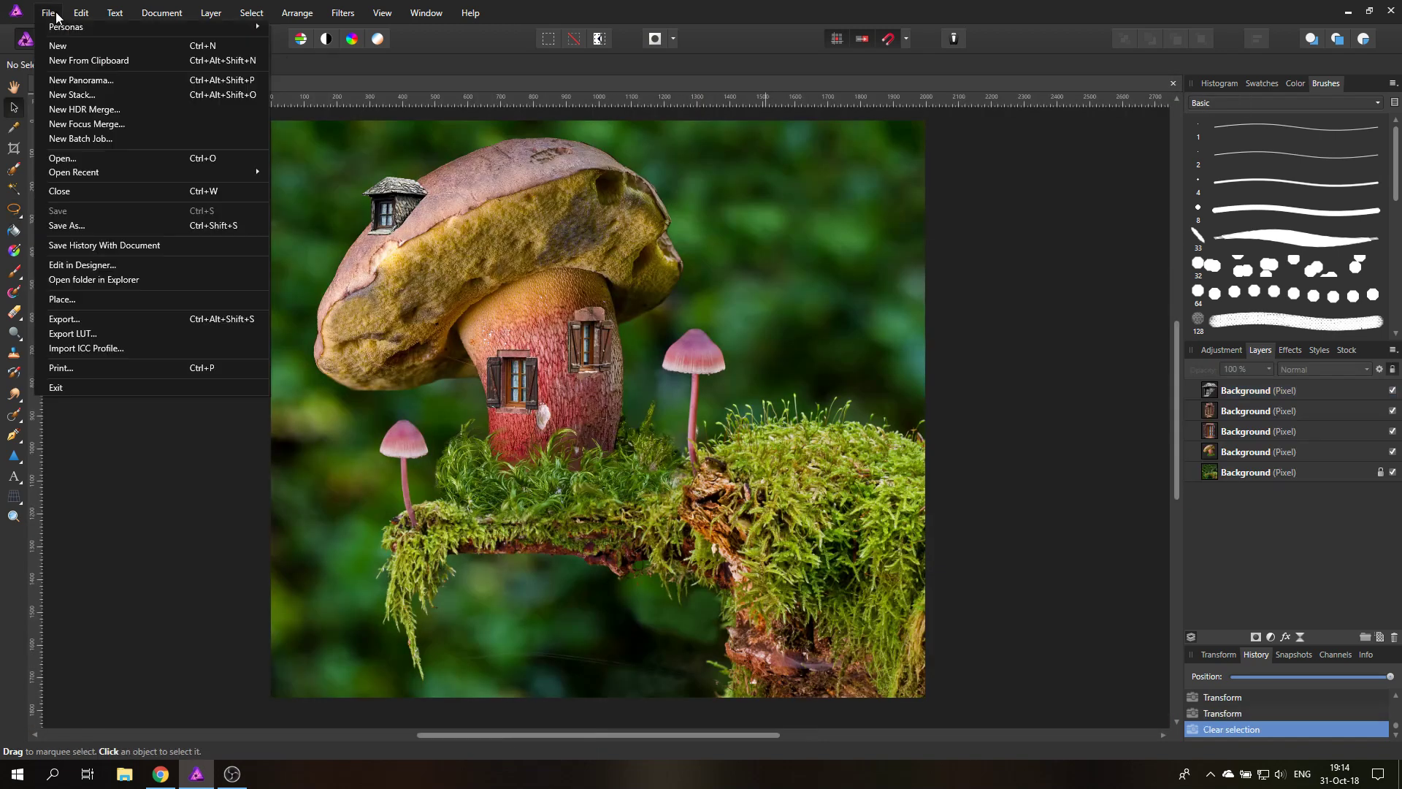
left_click(76, 160)
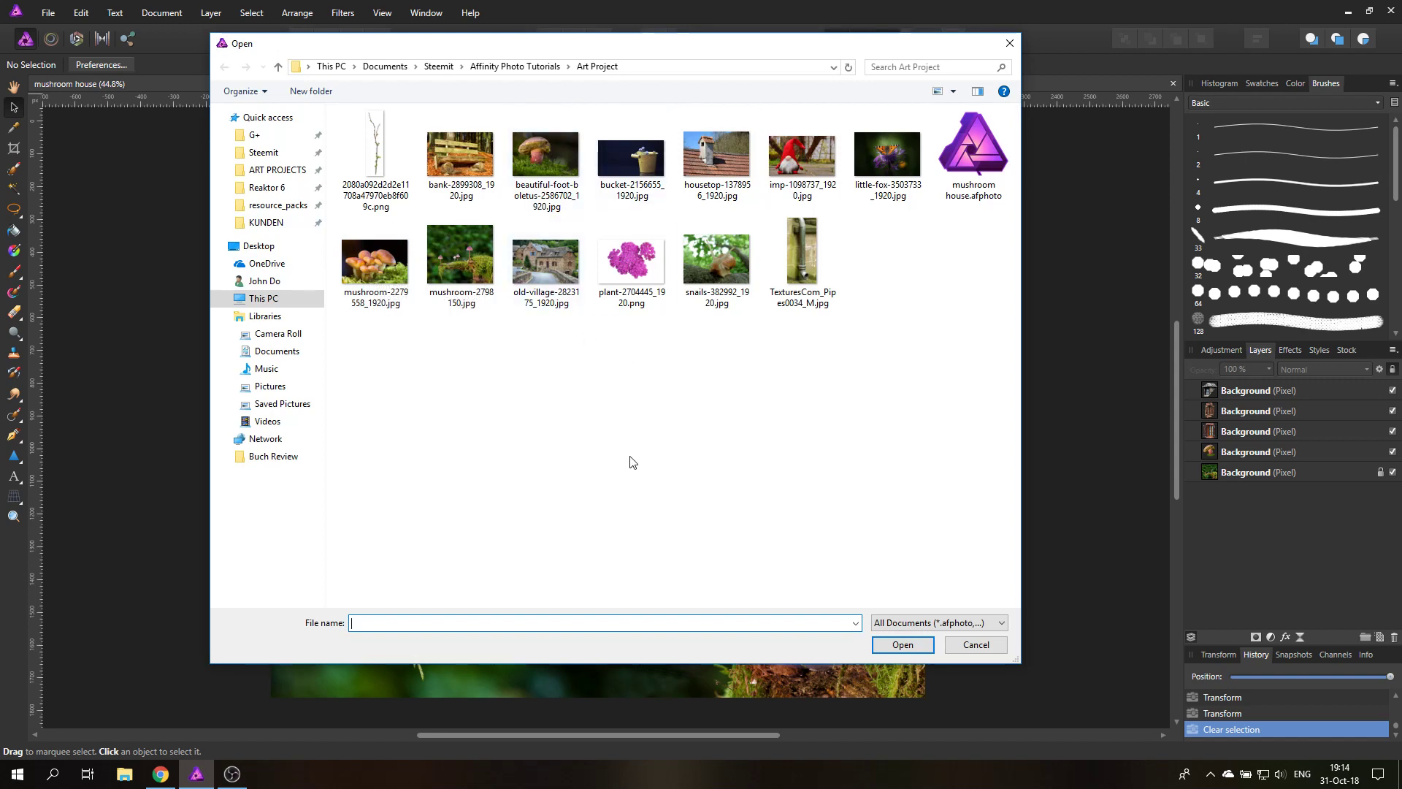
double_click(701, 155)
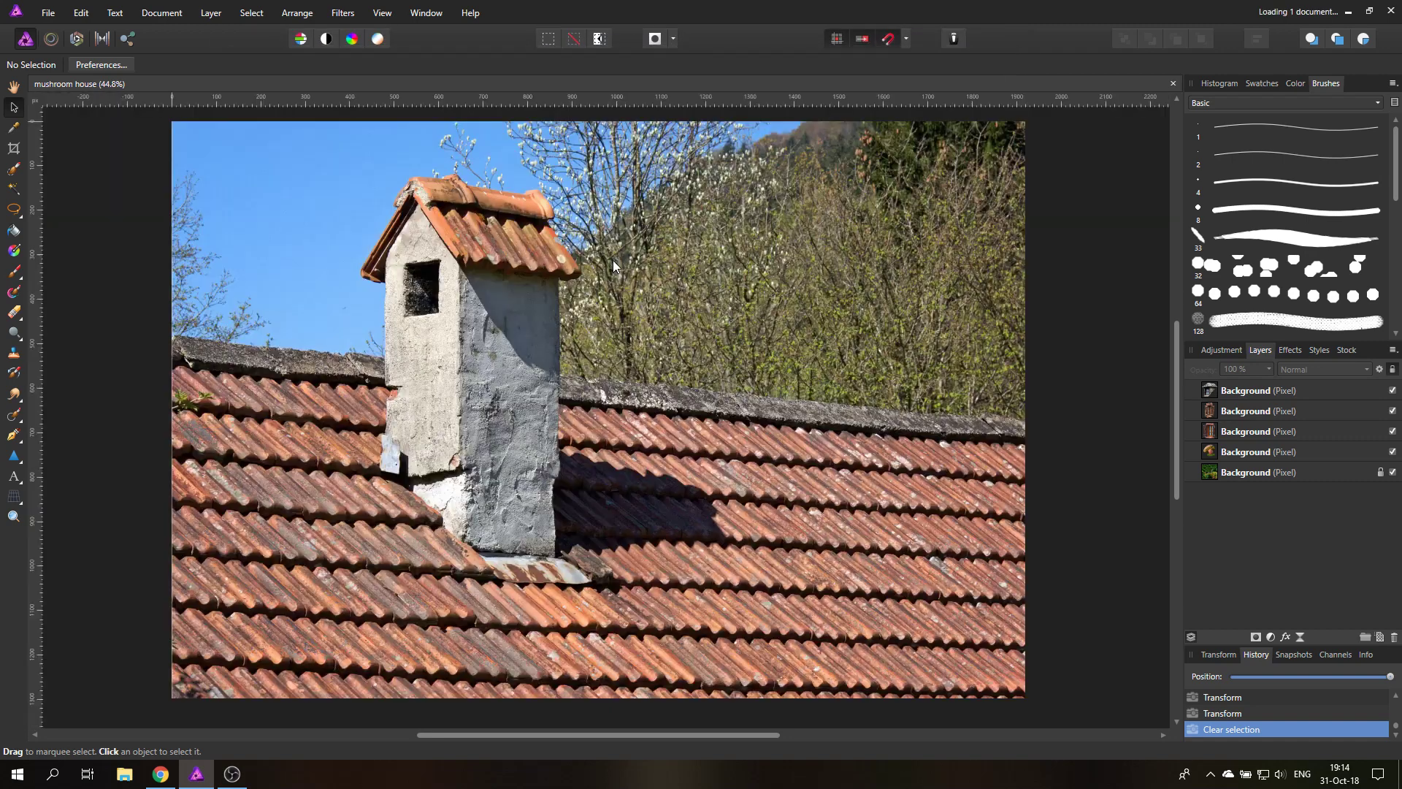
Trace a magnetic selection around the whole chimney, including its tiled roof, down to the metal flashing
left_click(14, 516)
left_click(14, 209)
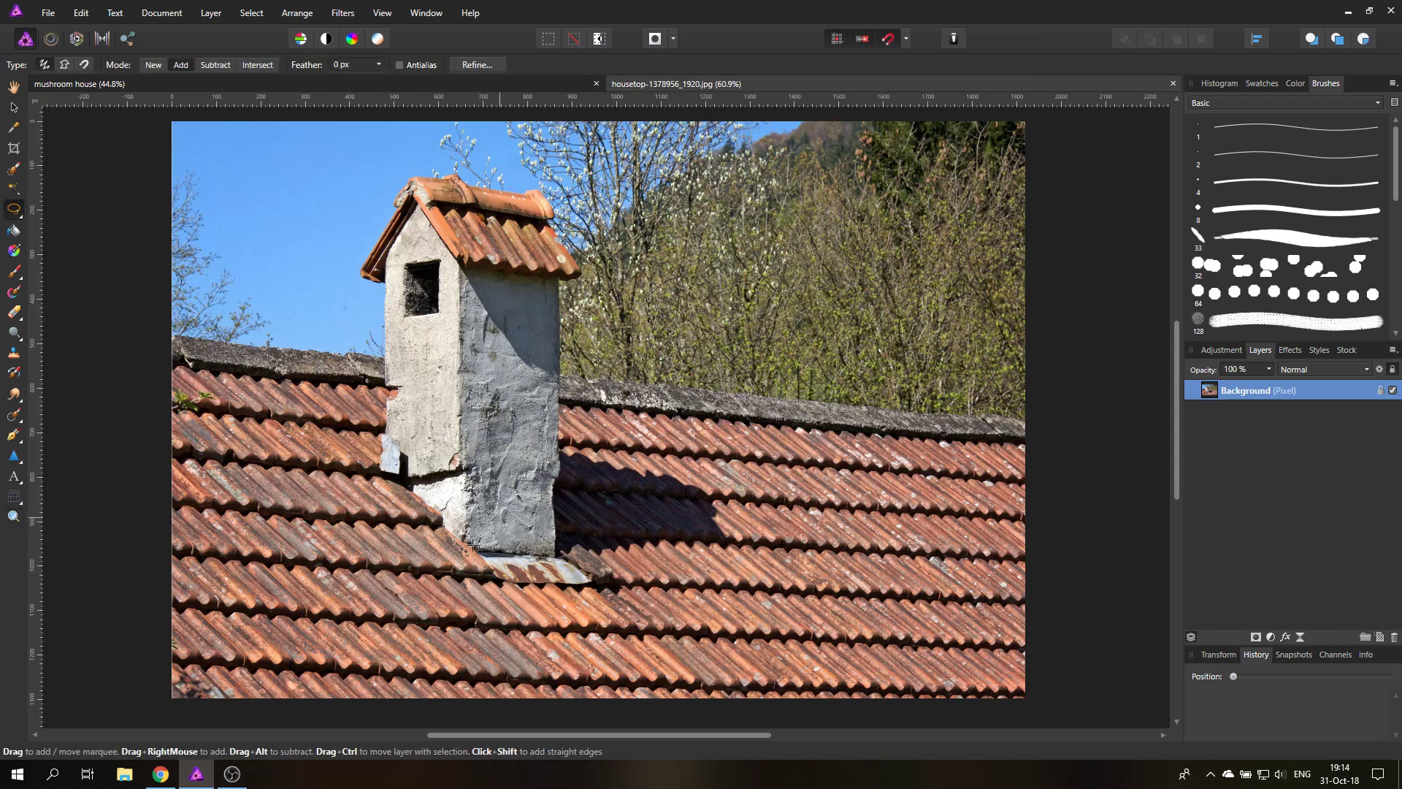
left_click(557, 557)
left_click(486, 553)
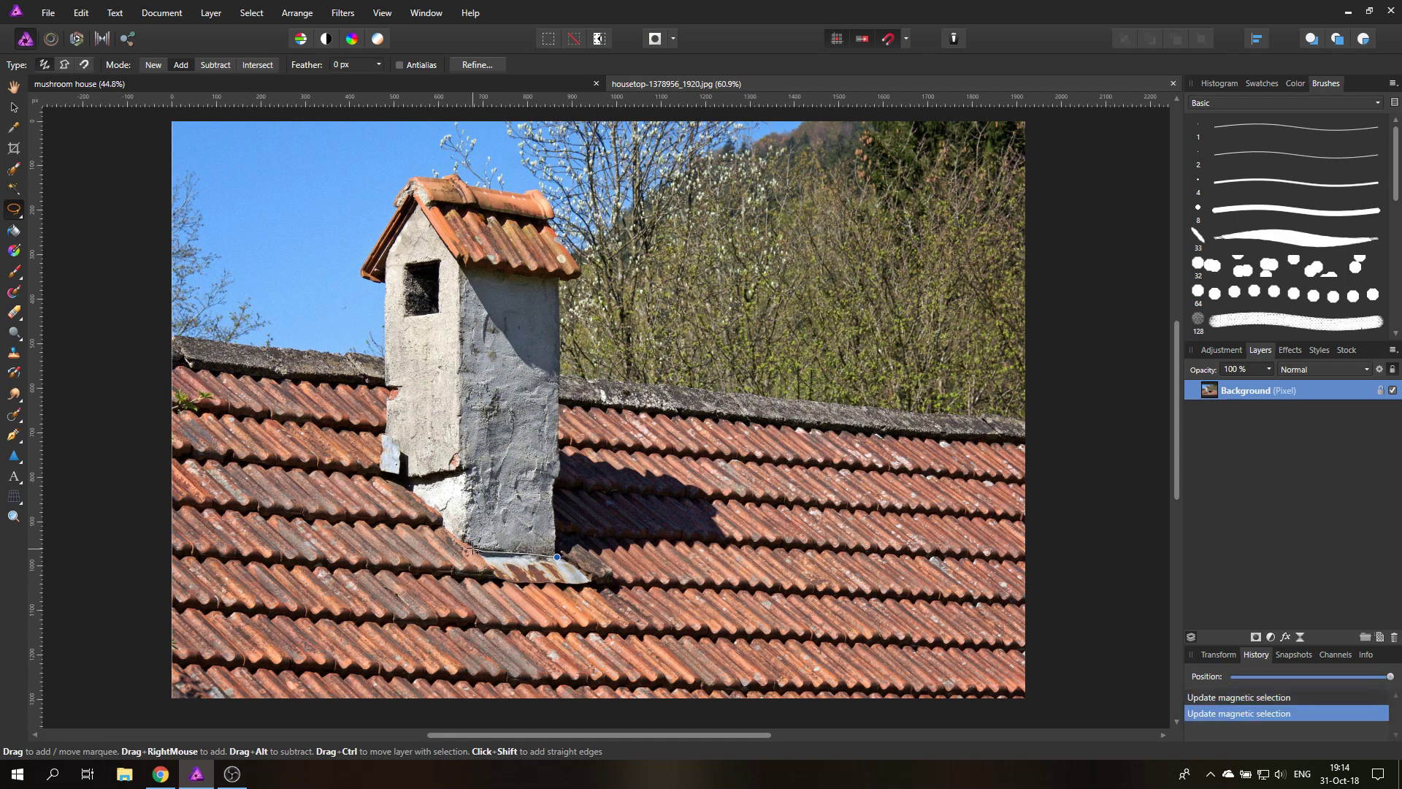
left_click(474, 549)
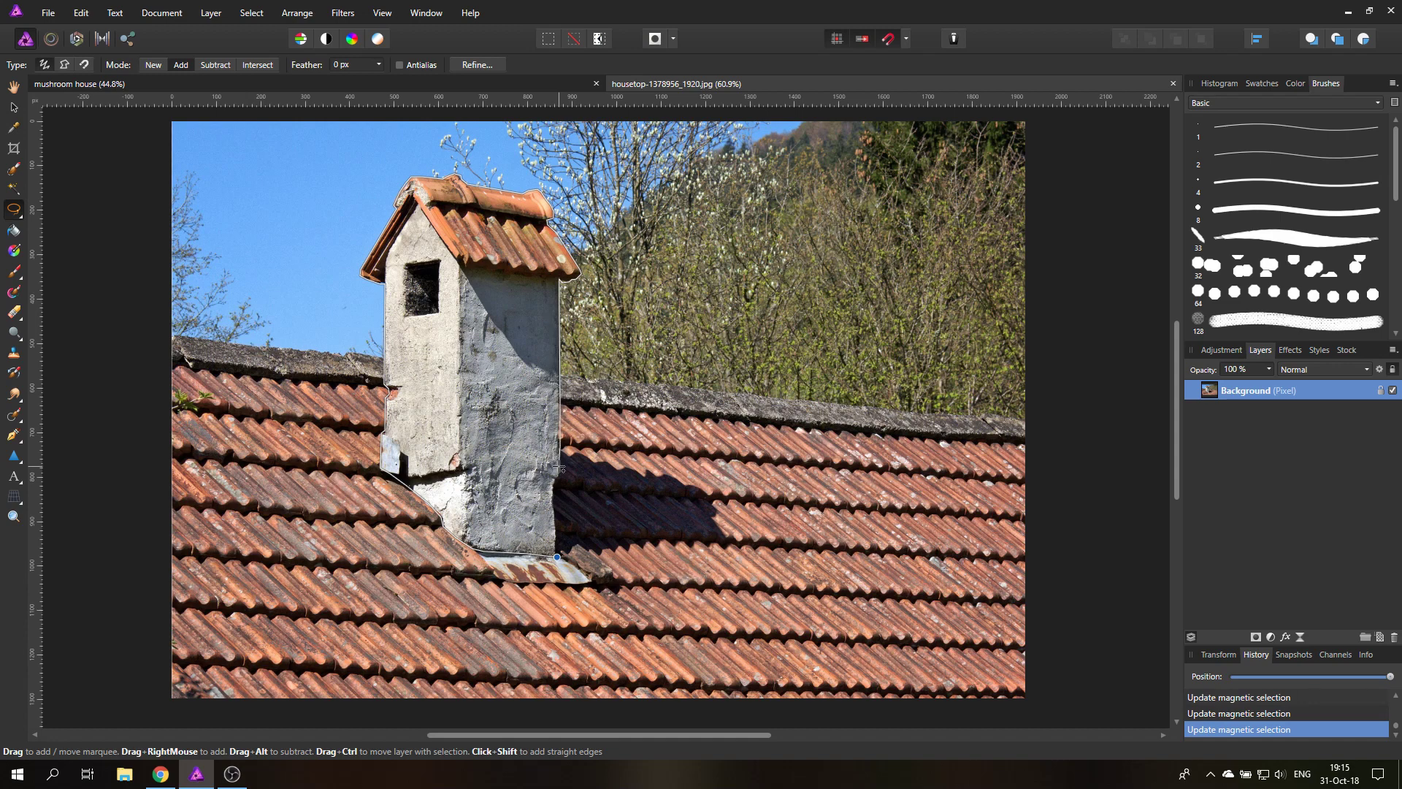
left_click(558, 558)
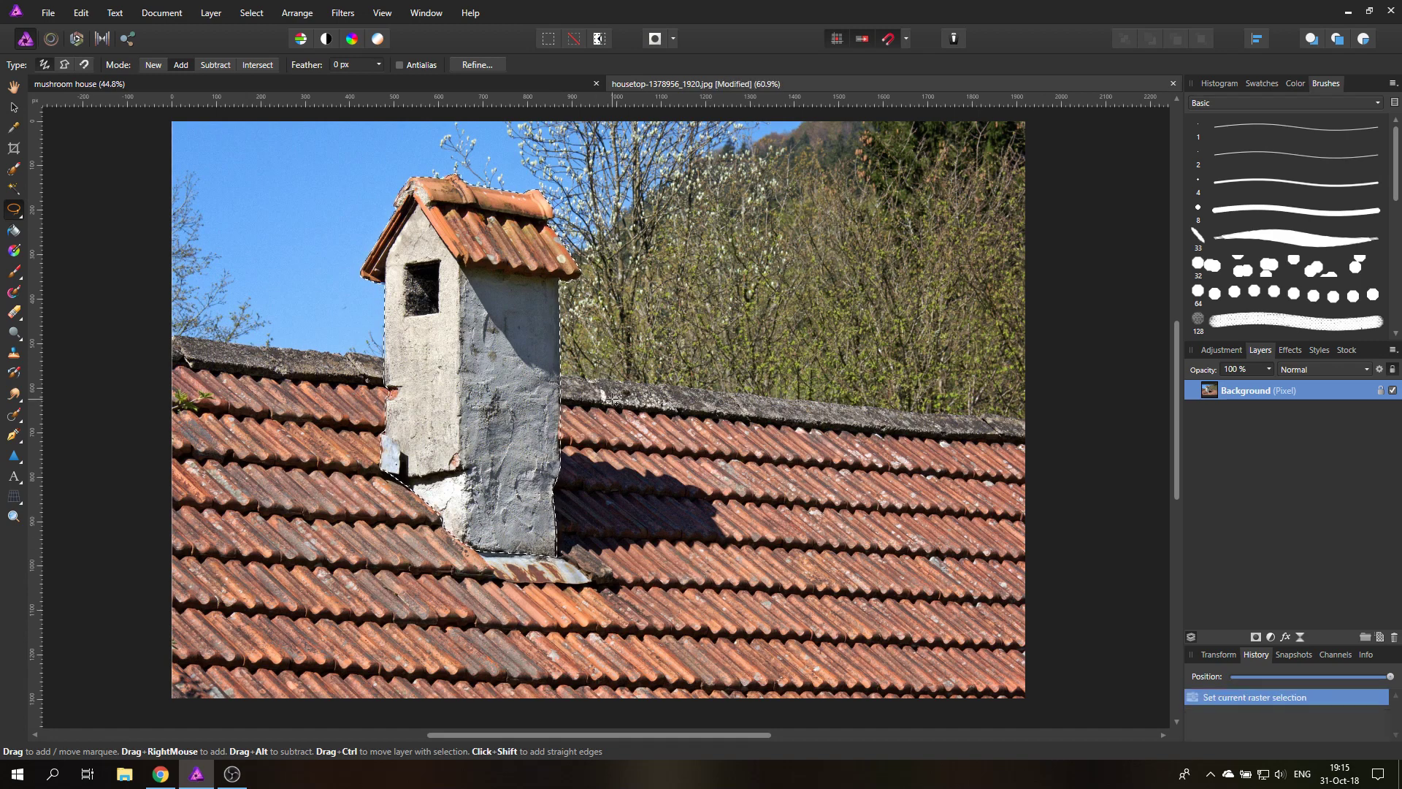
Paste the chimney into the mushroom house composite, shrunk onto the top of the cap and flipped horizontally
left_click(502, 86)
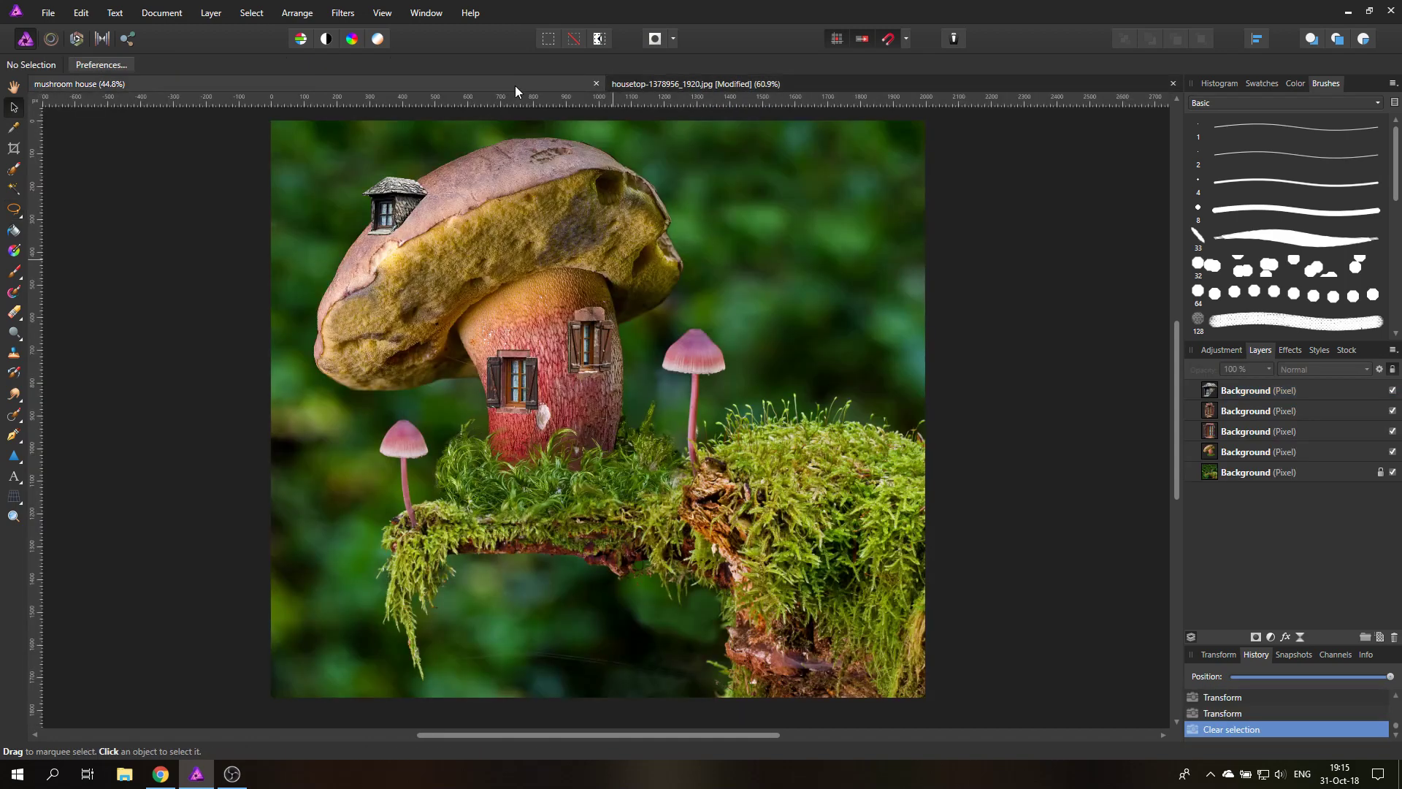
key("ctrl+v")
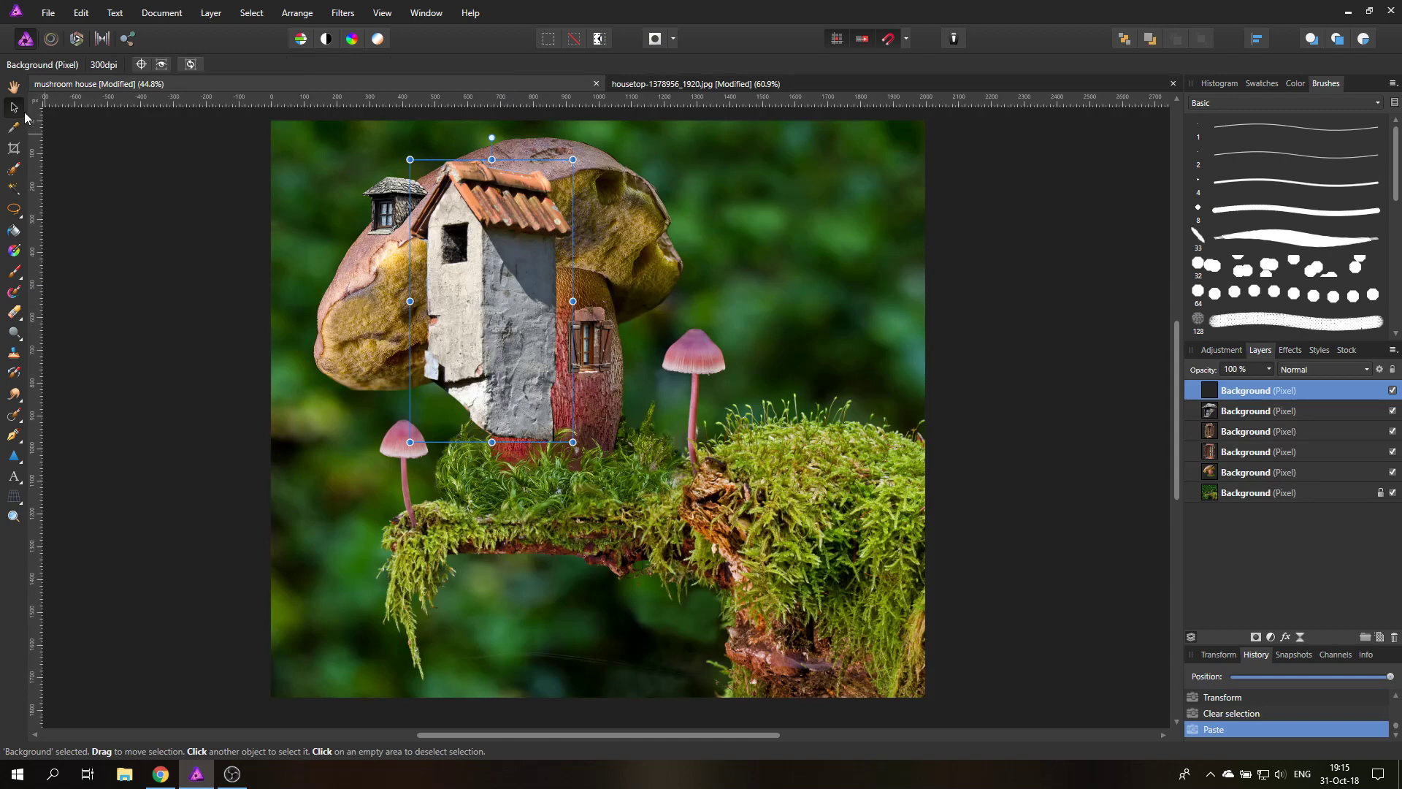
left_click_drag(409, 442, 478, 195)
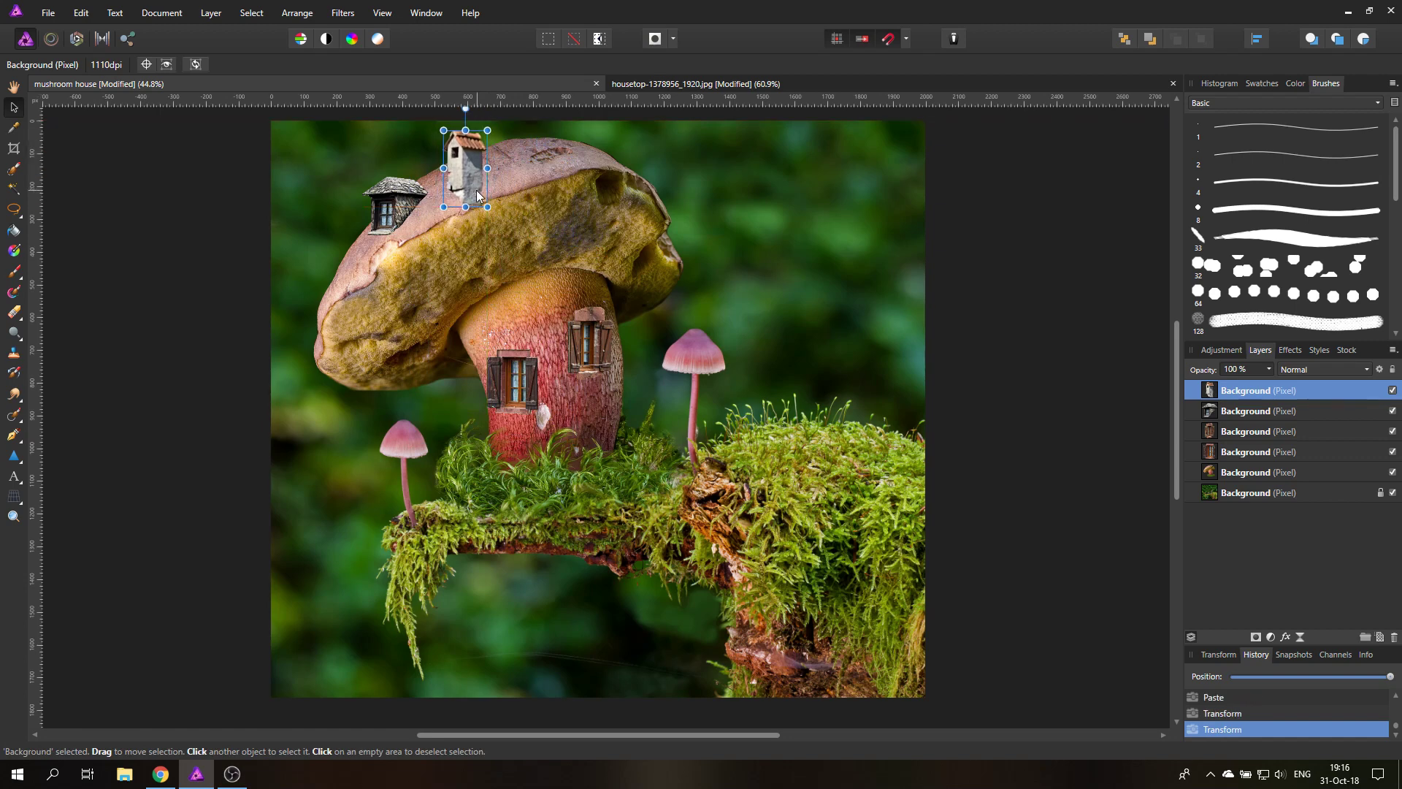
left_click(296, 13)
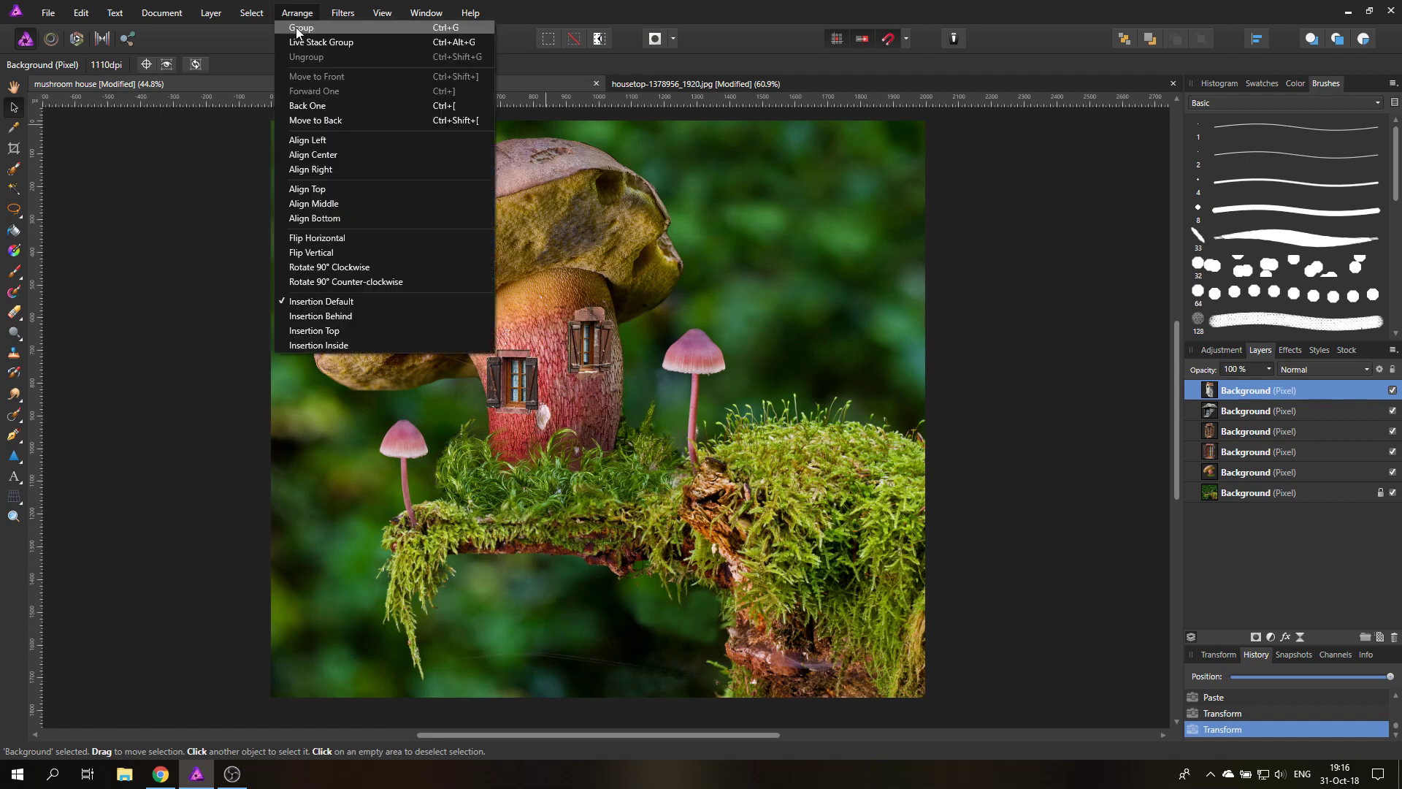
left_click(331, 236)
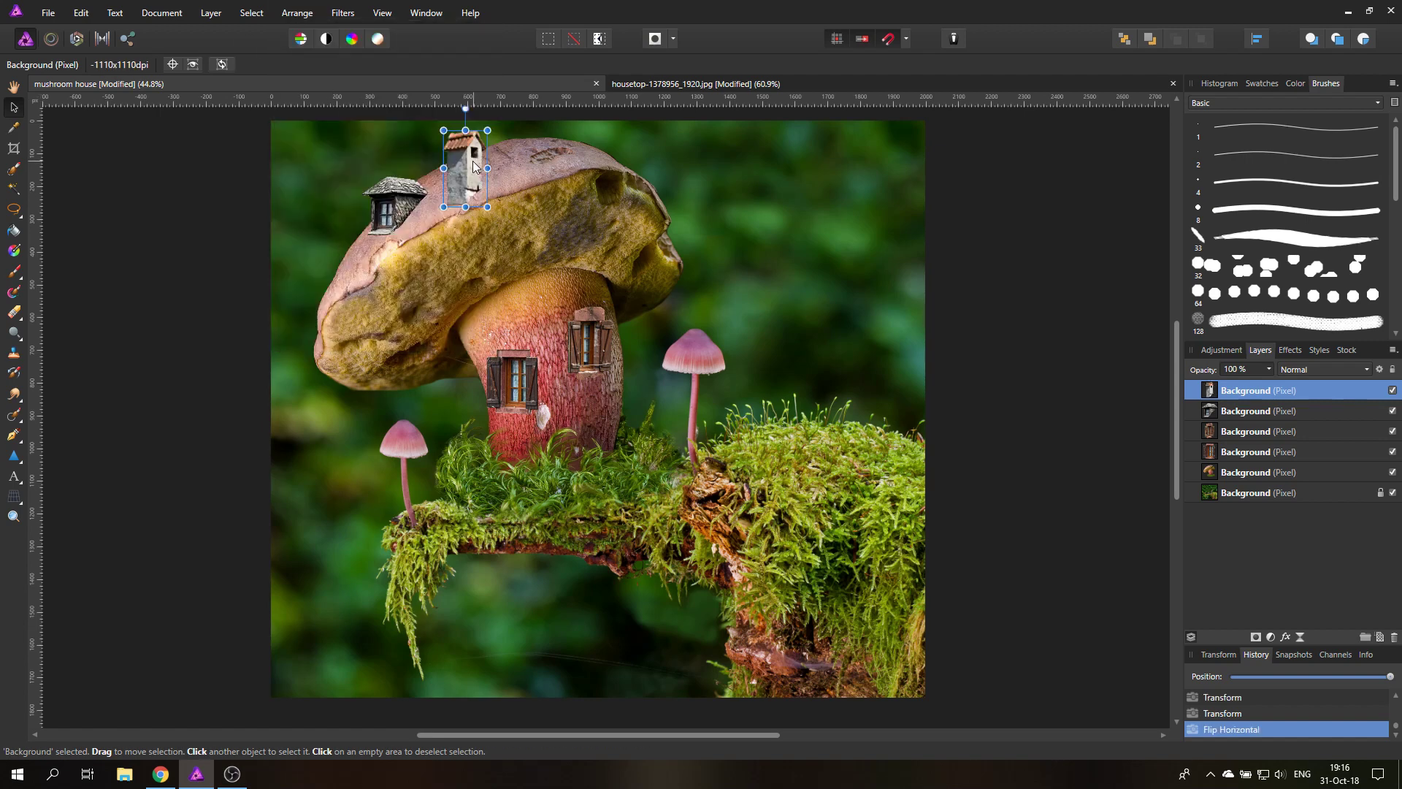
Try a narrower chimney at the cap's left edge, undoing the vertical stretch
left_click_drag(473, 166, 332, 173)
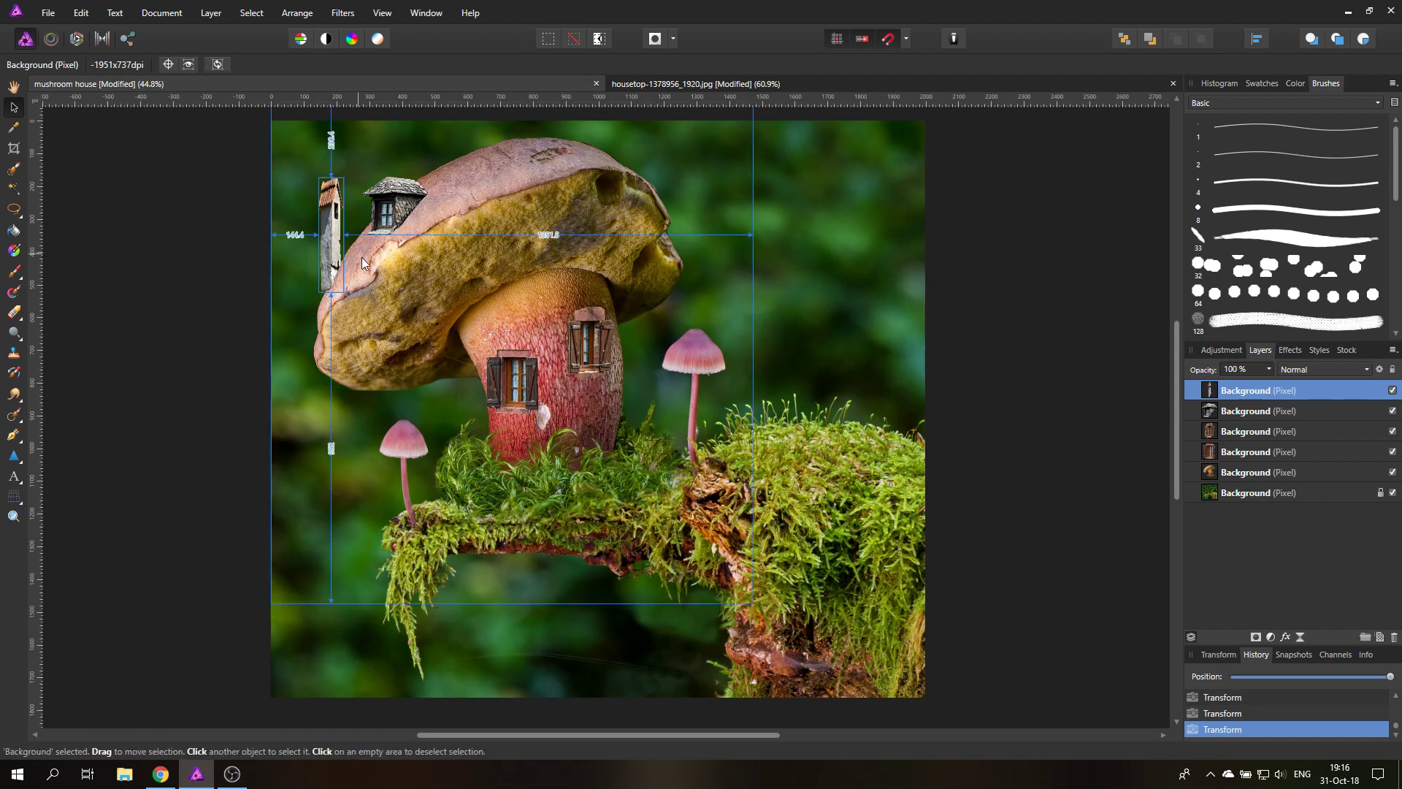
key("ctrl+z")
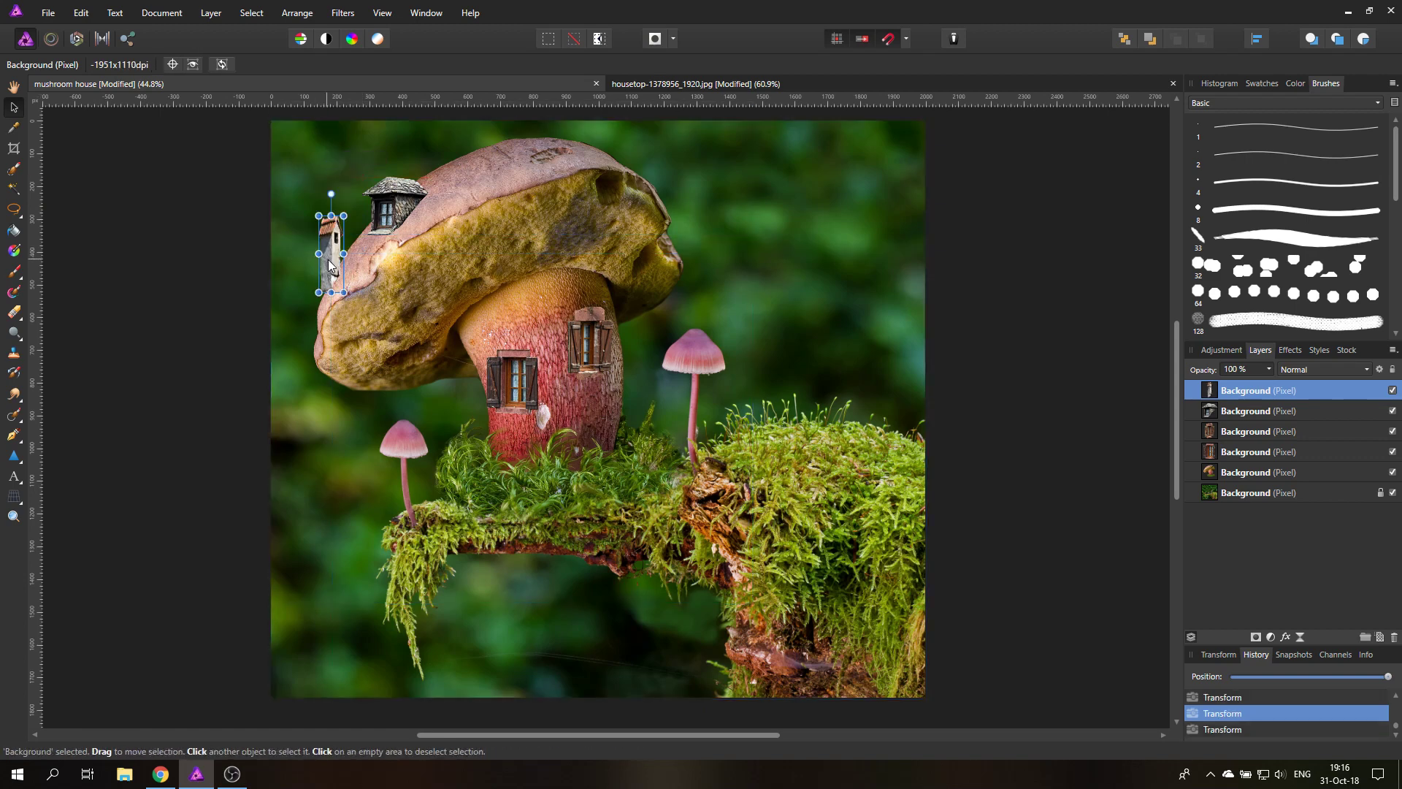
left_click_drag(333, 262, 333, 270)
left_click(226, 244)
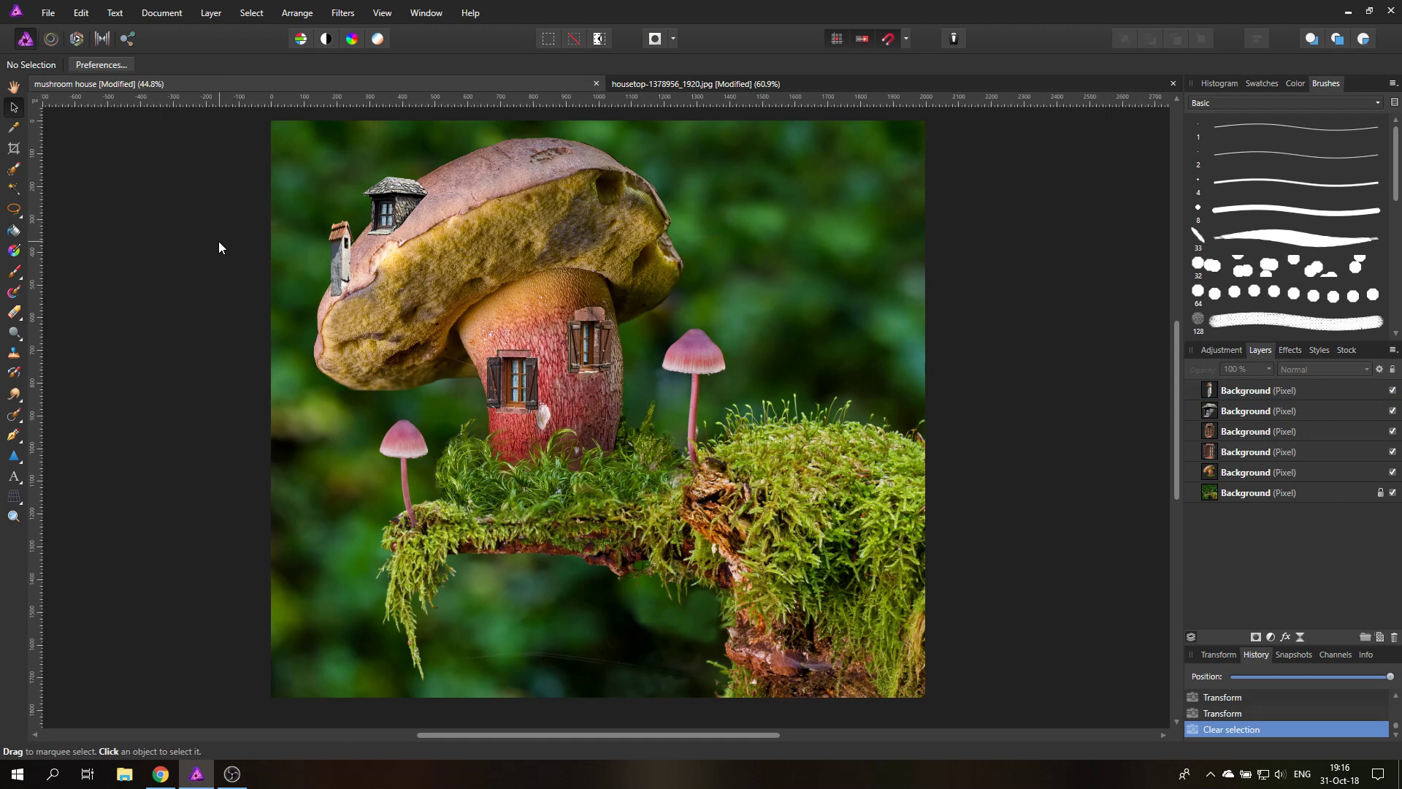
Move the chimney to the top of the cap just right of the dormer and widen it to fuller proportions
left_click_drag(341, 267, 453, 175)
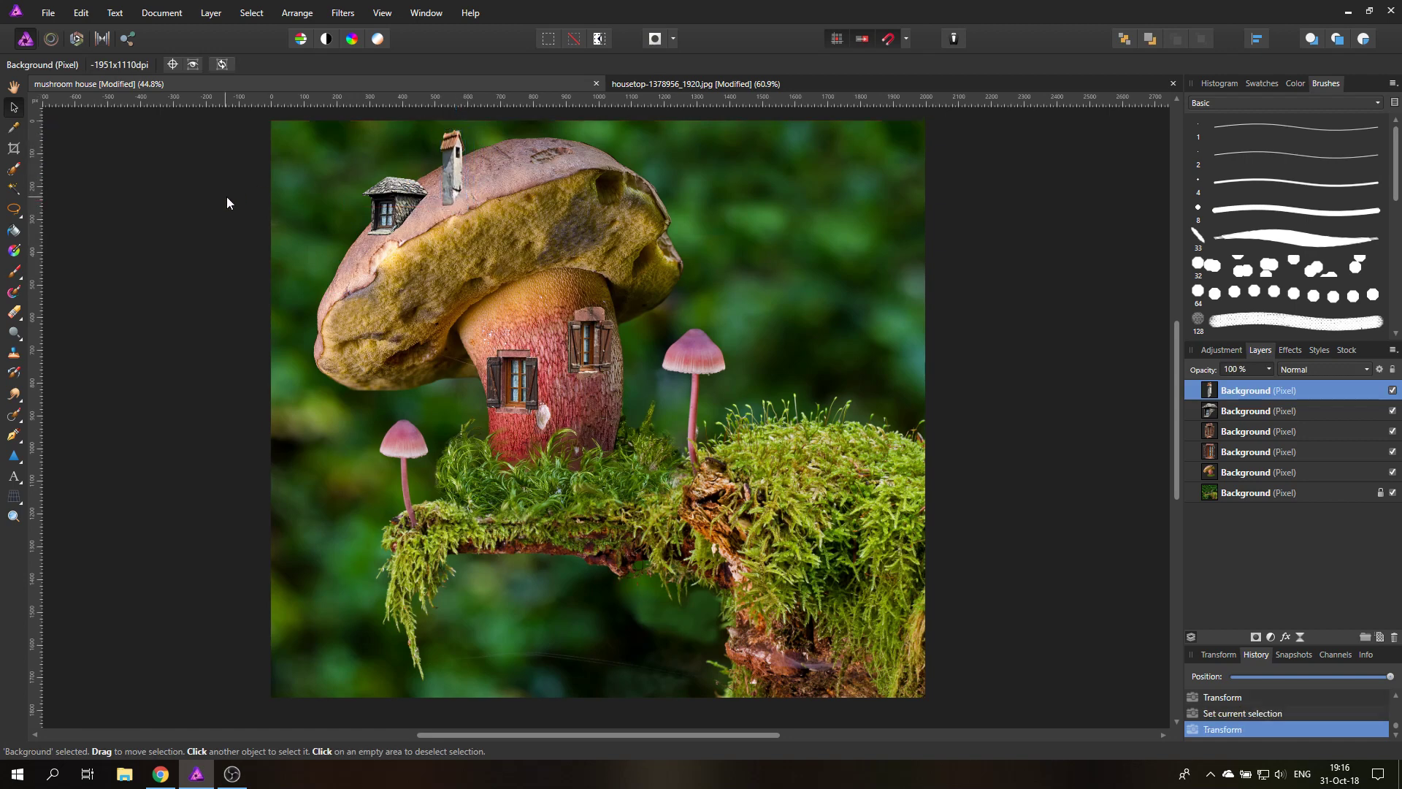
left_click(226, 195)
left_click(460, 163)
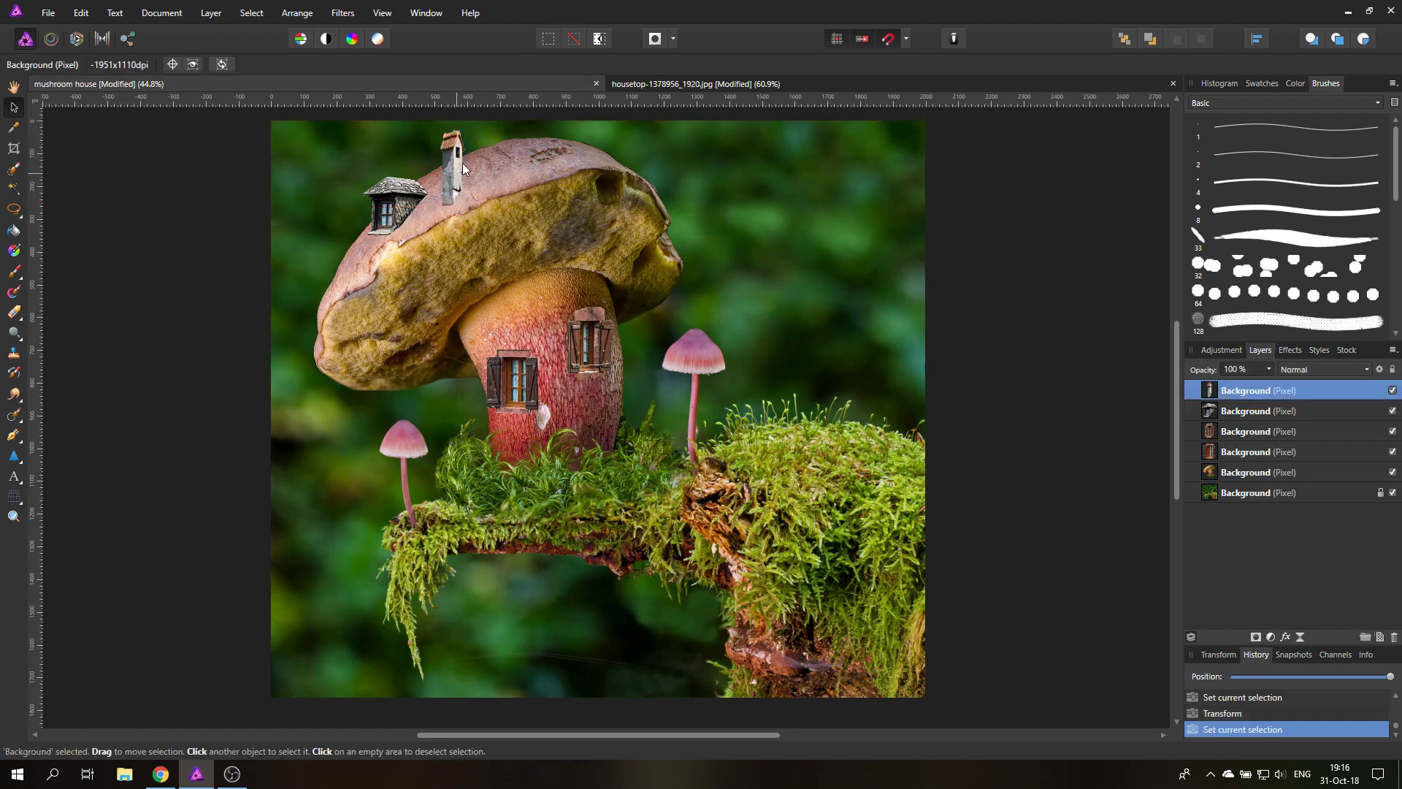
left_click_drag(461, 168, 476, 168)
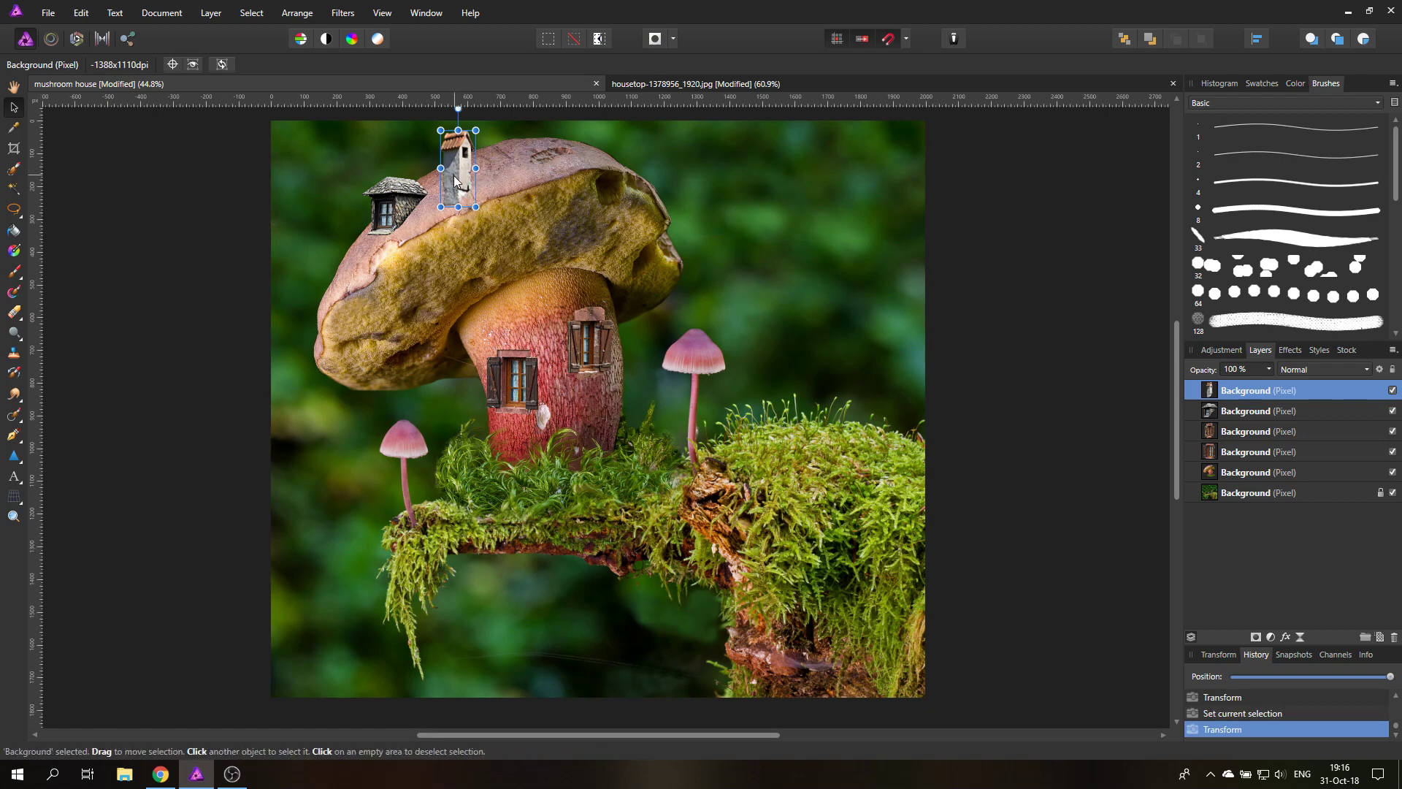
left_click_drag(455, 177, 452, 183)
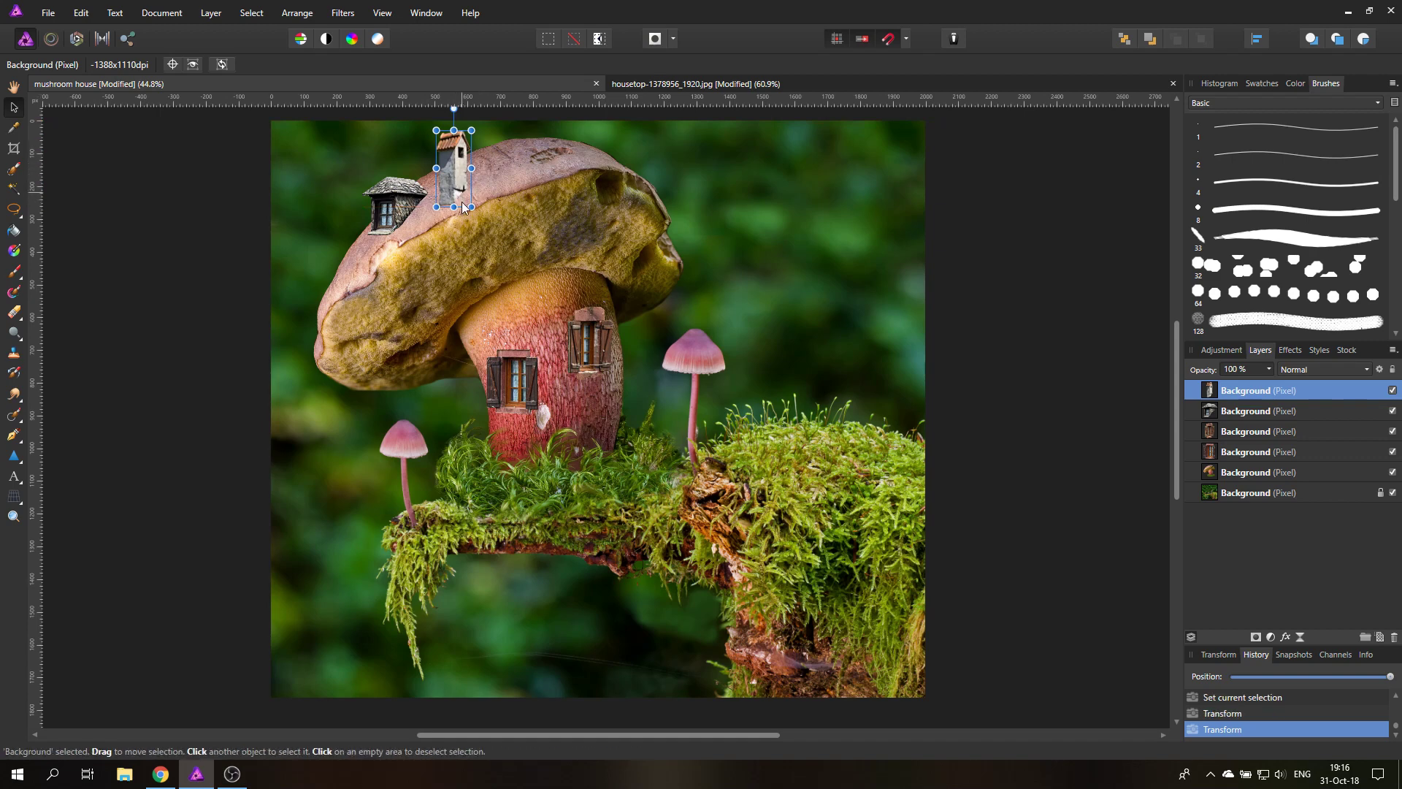
left_click(202, 261)
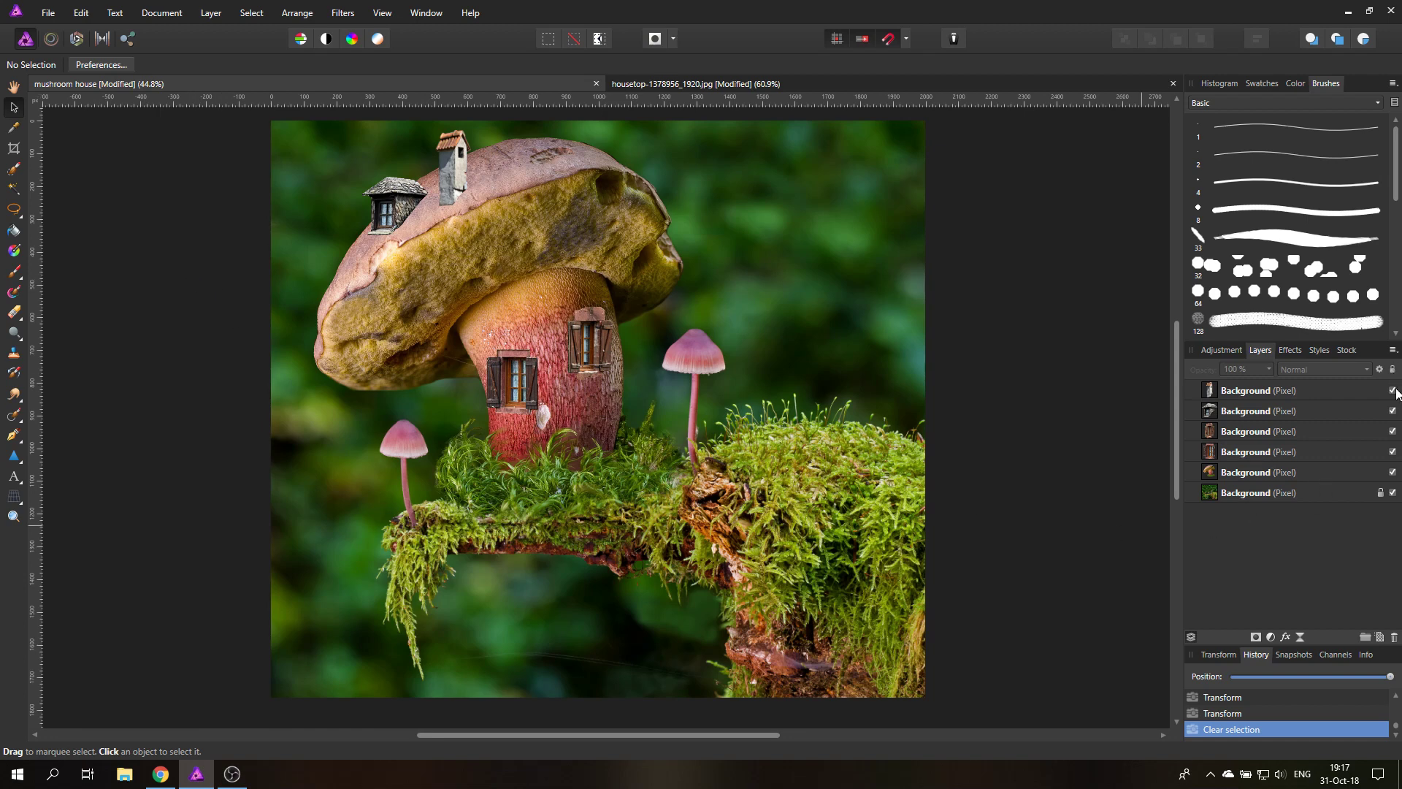
Save the composite and group the five house layers above the forest background
left_click(52, 14)
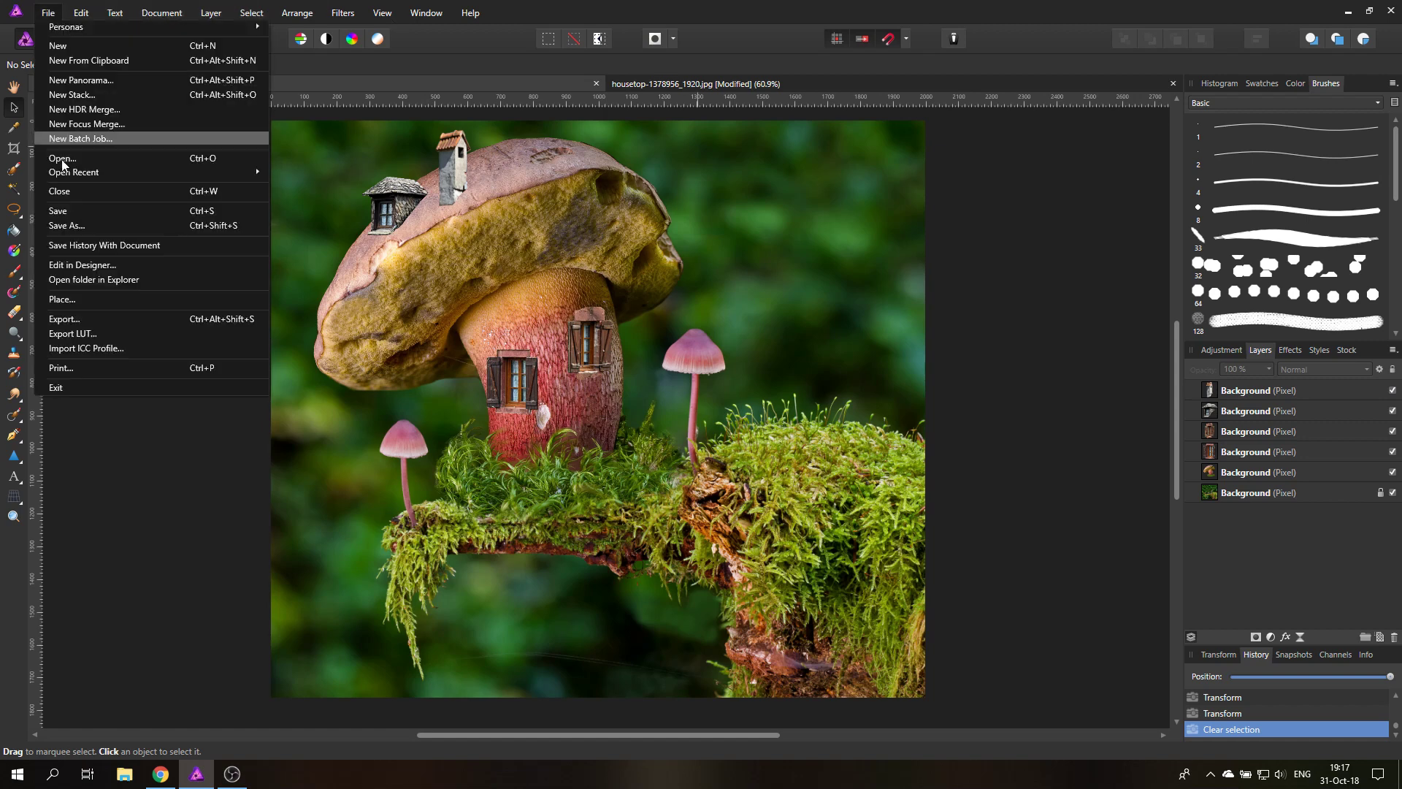
left_click(86, 208)
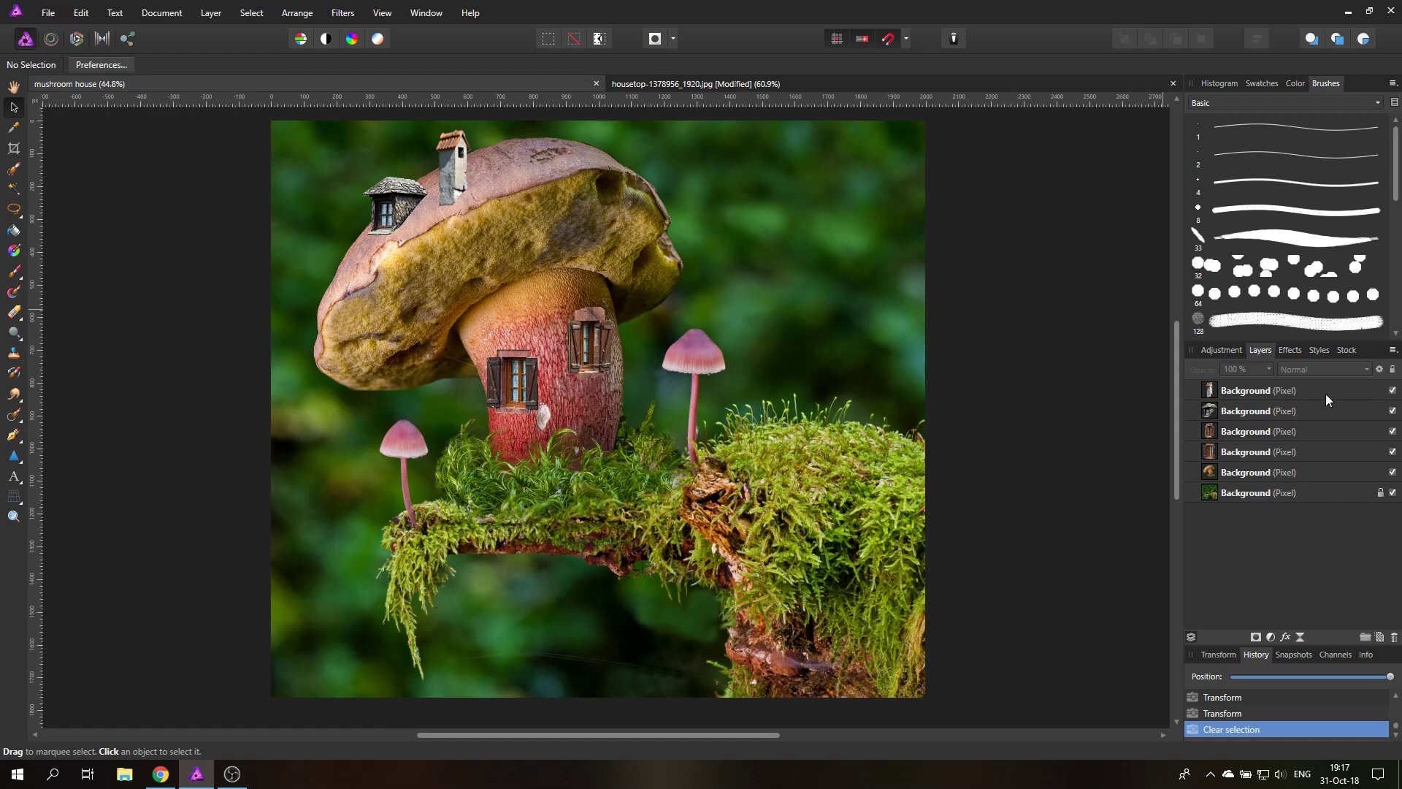
left_click(1288, 392)
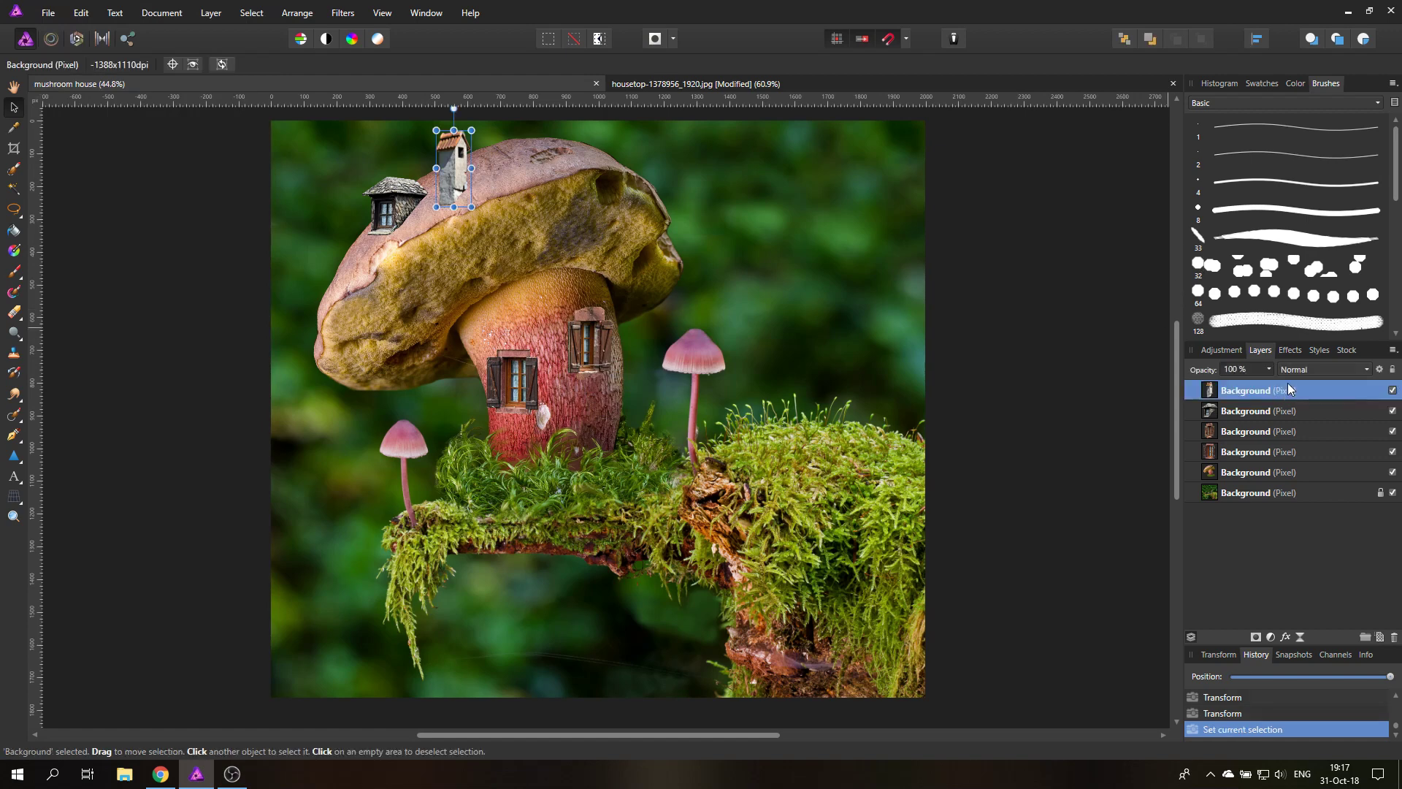
left_click(1298, 471, "shift")
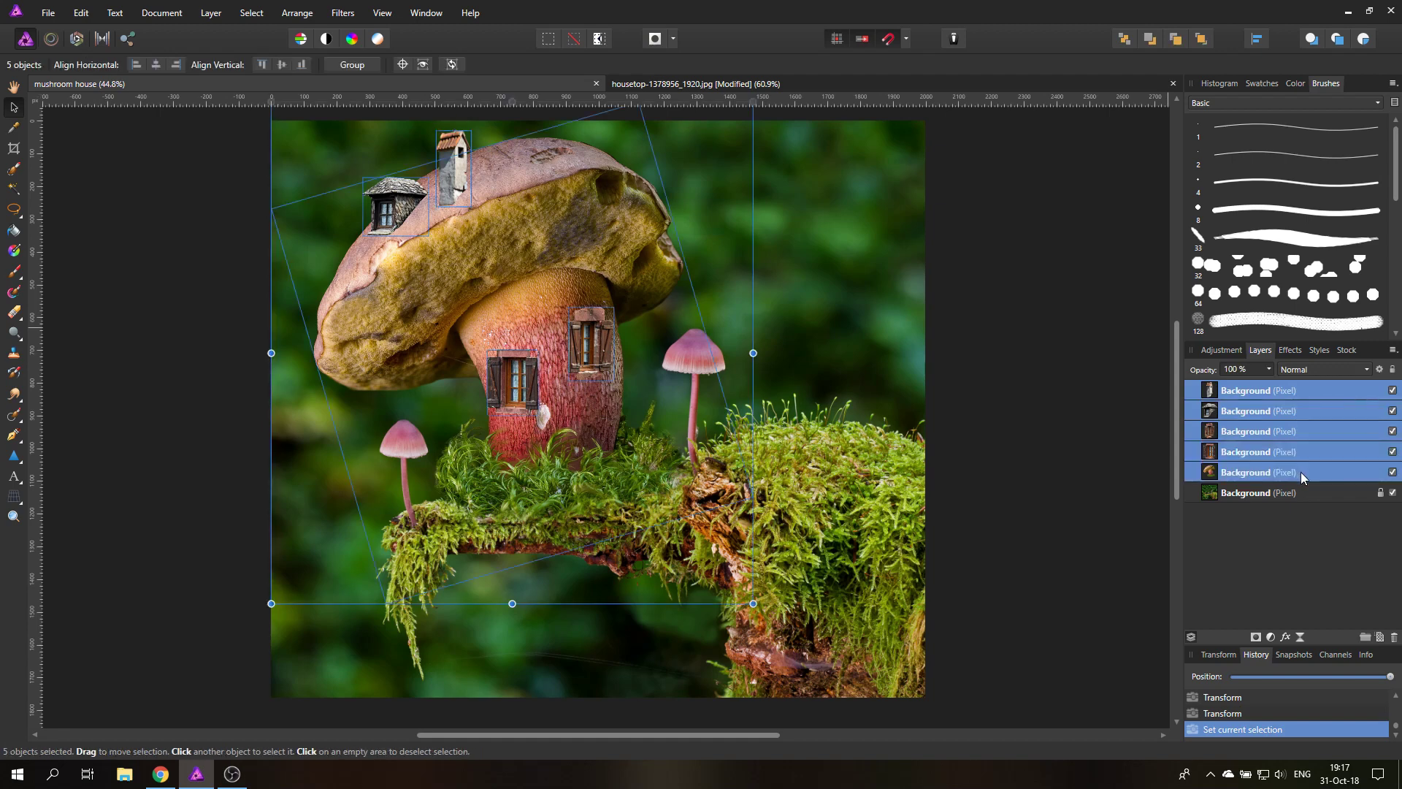
key("ctrl+g")
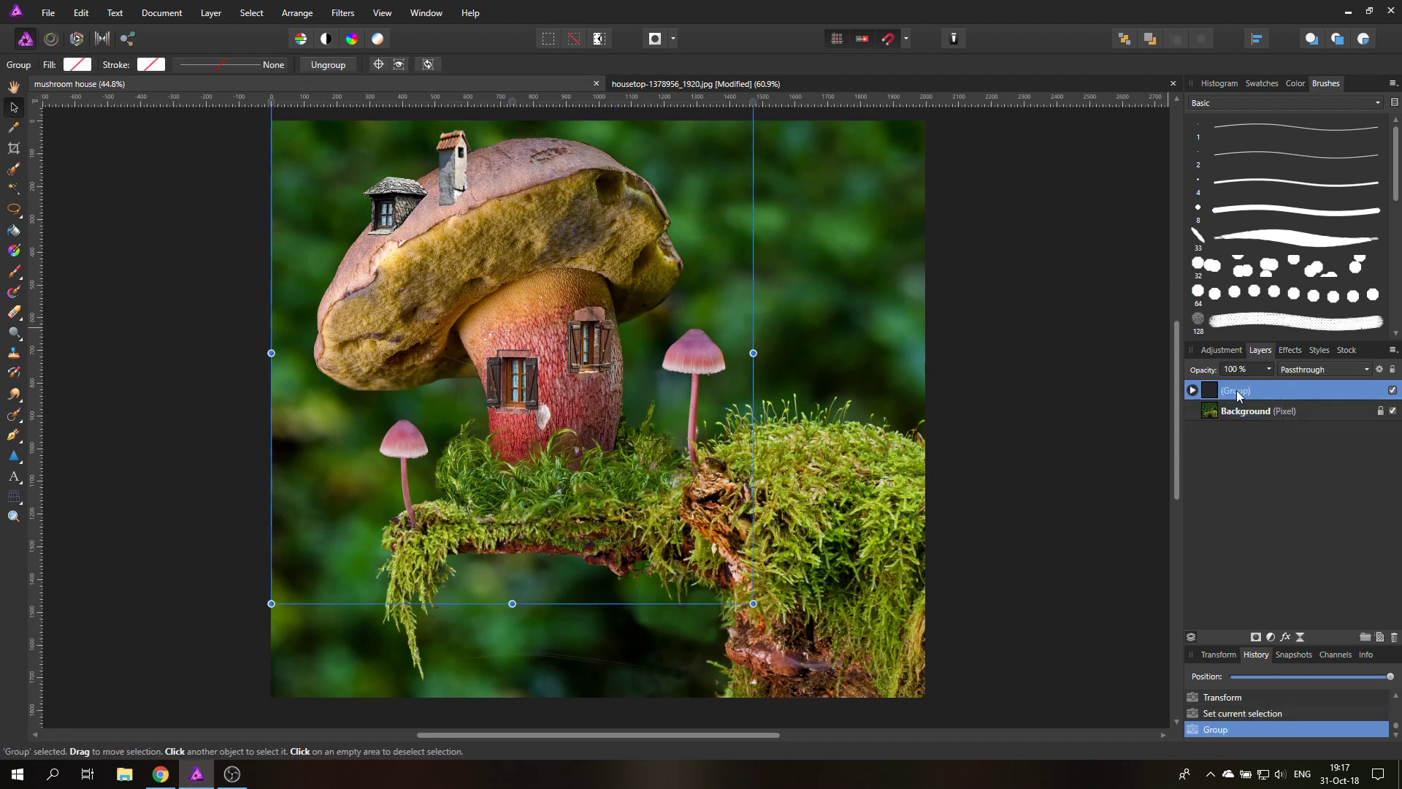
Name the new layer group House elements
double_click(1241, 392)
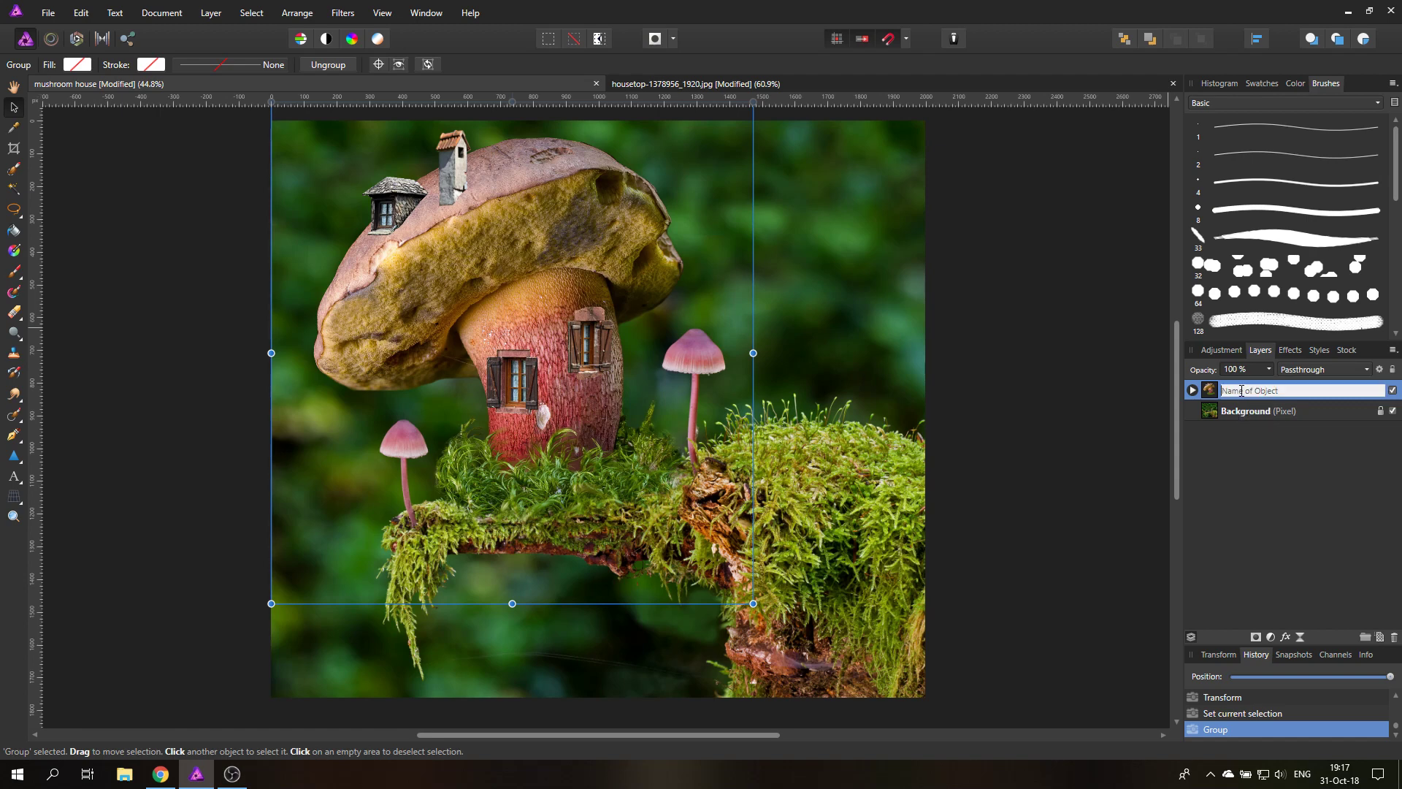
type("House elements")
key("Return")
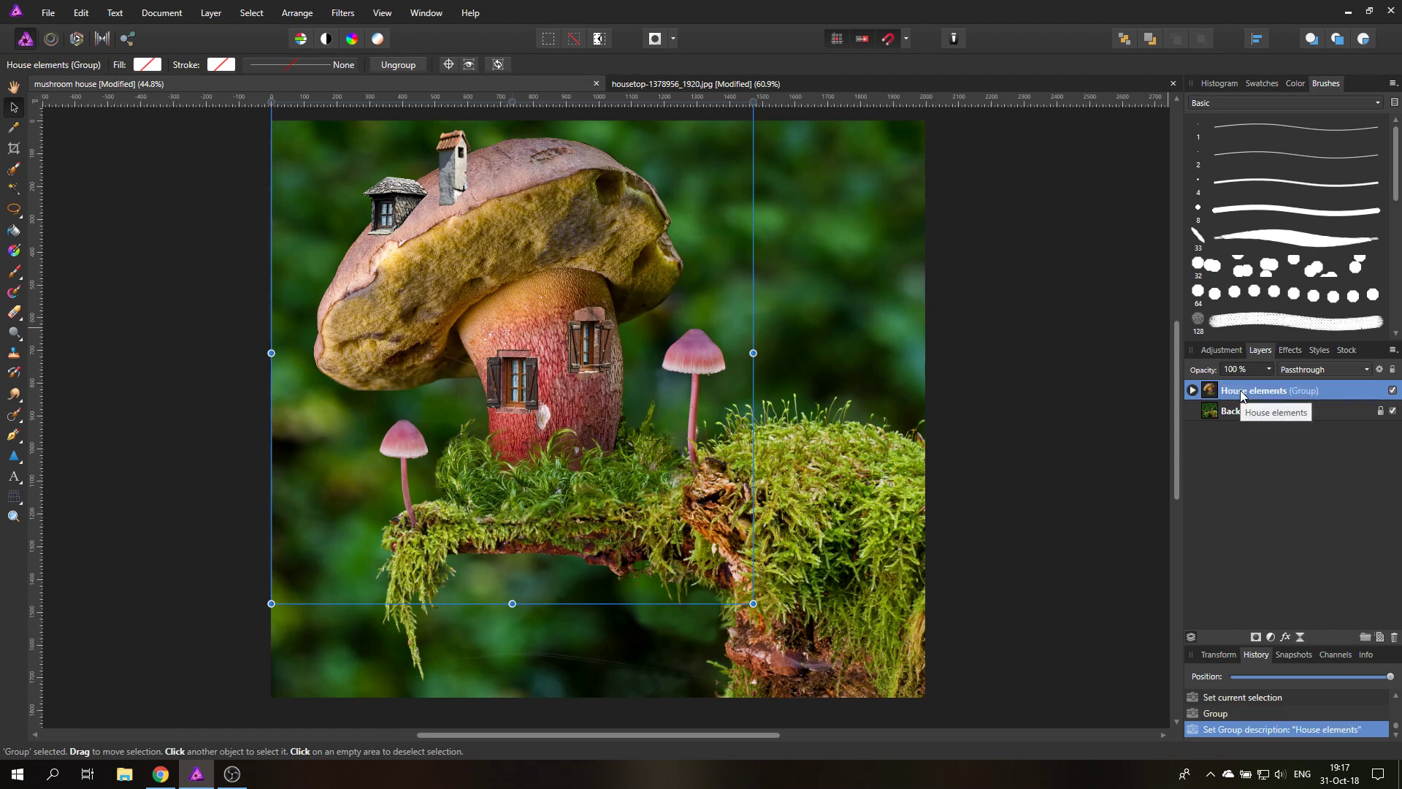
Hide the House elements group and draw a freehand selection around the pair of small pink mushrooms on the background layer's branch
left_click(1392, 390)
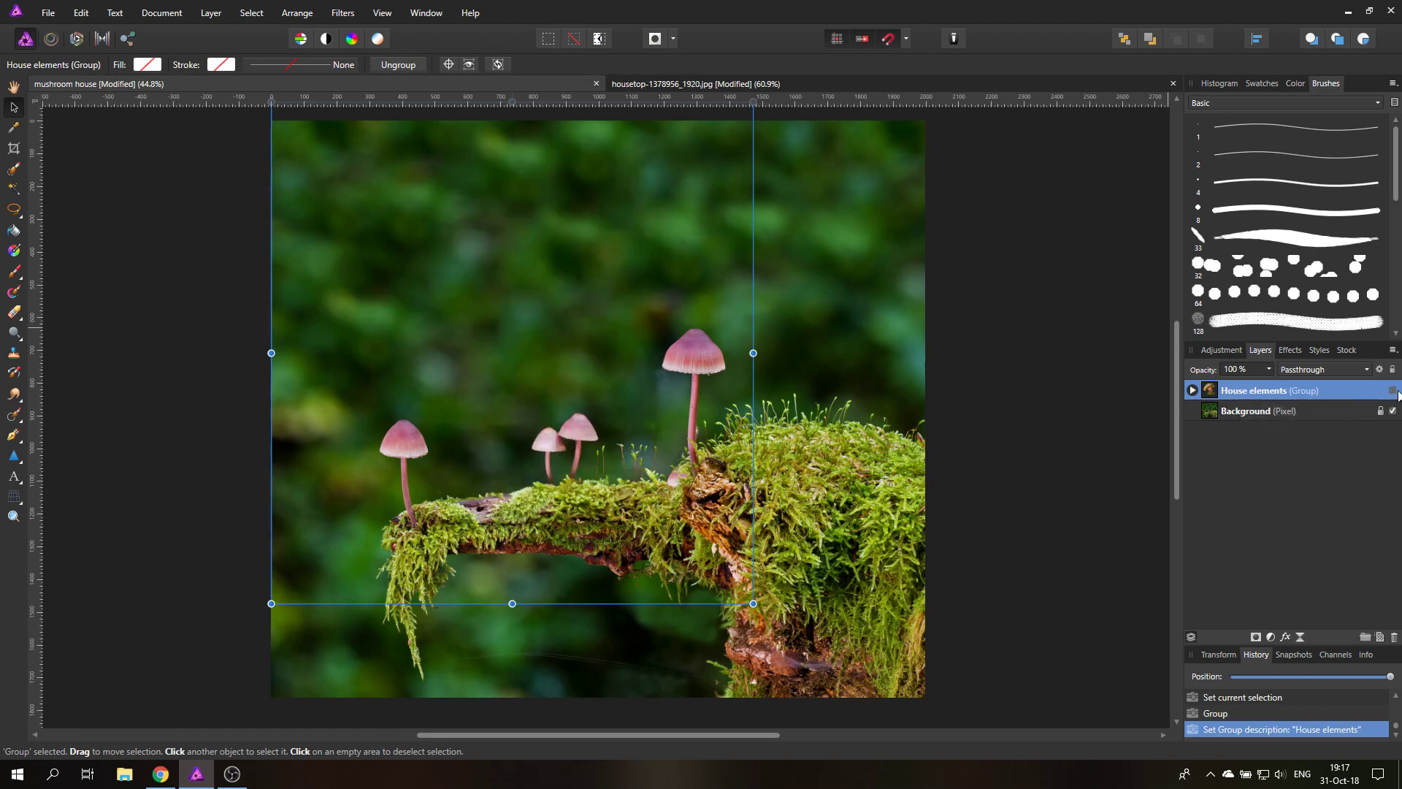
left_click(1246, 411)
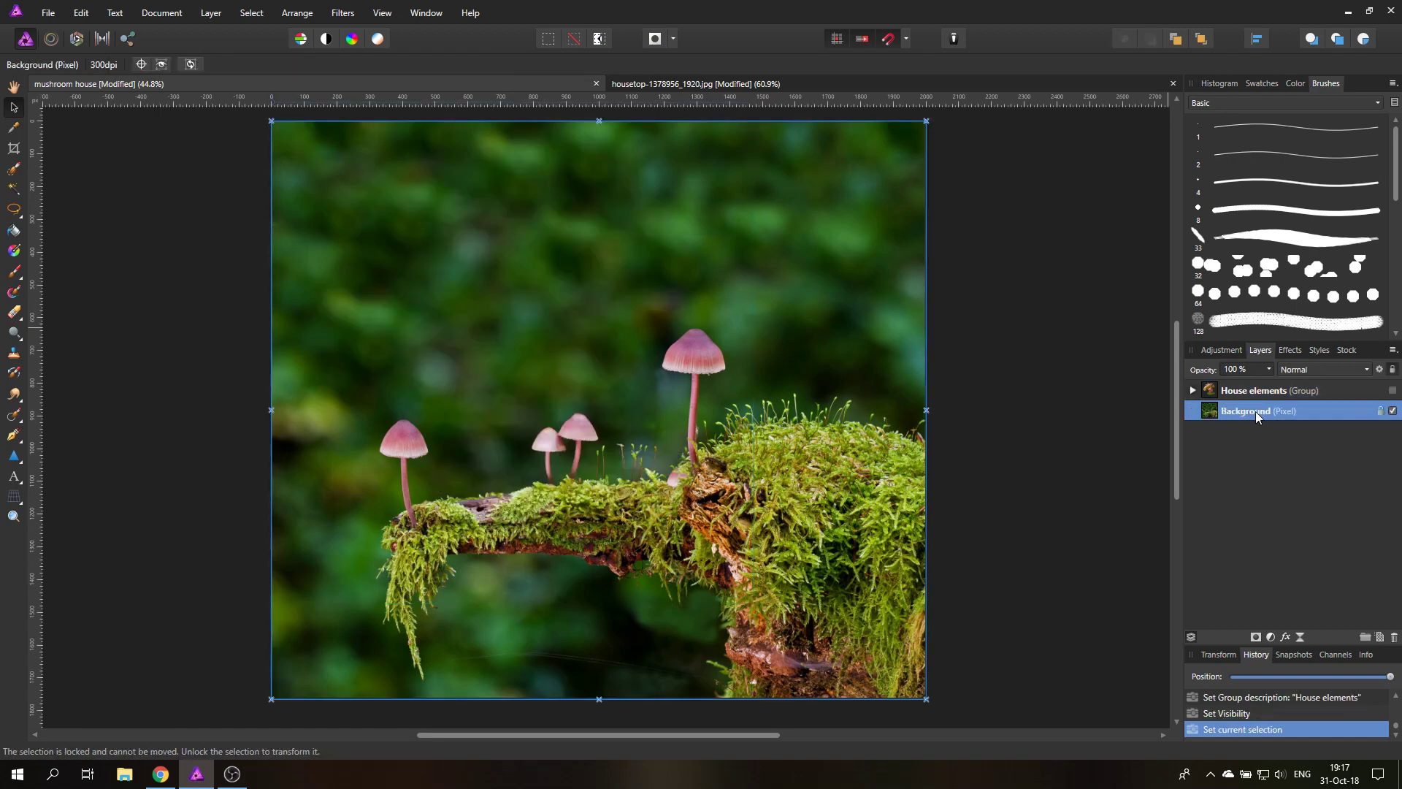
left_click(13, 516)
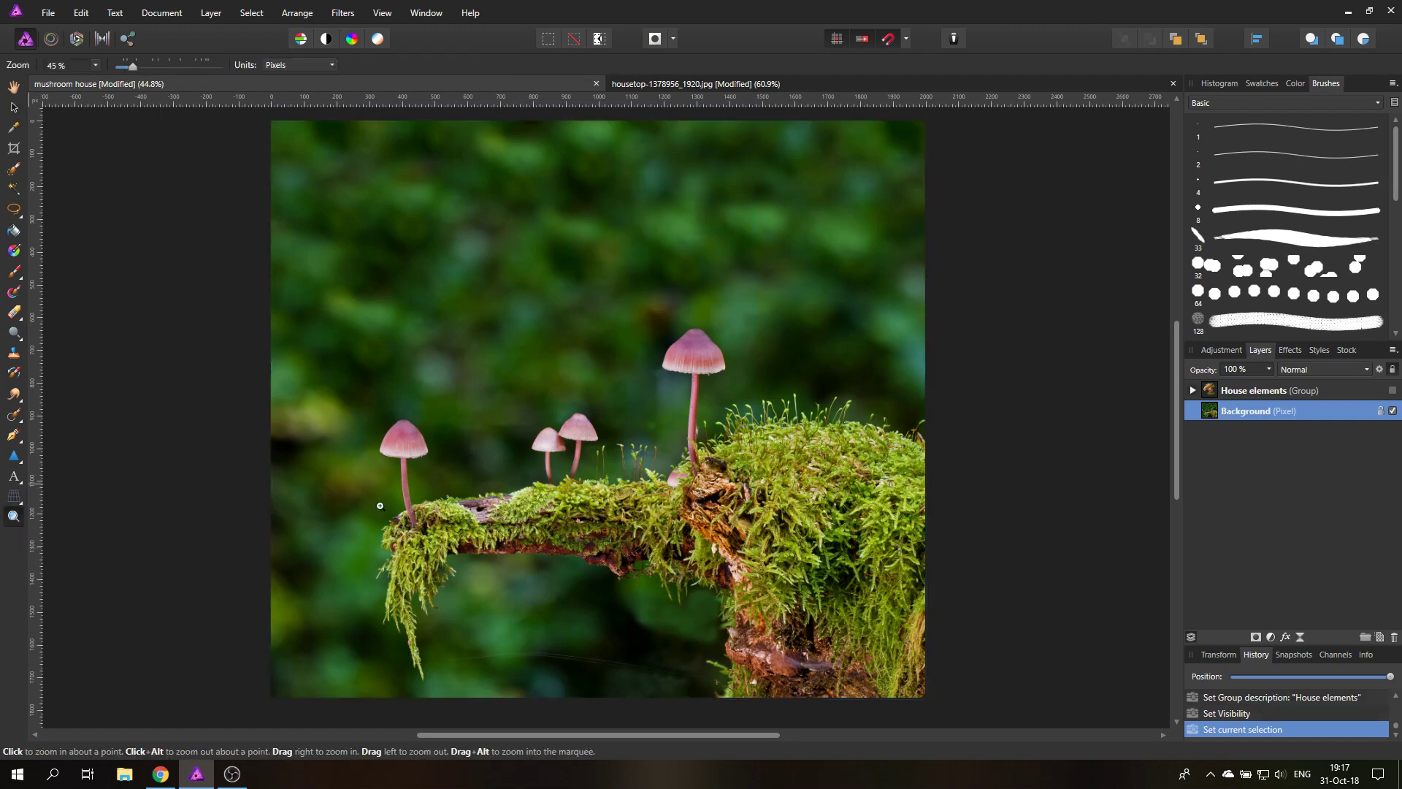
left_click(556, 471)
left_click(557, 471)
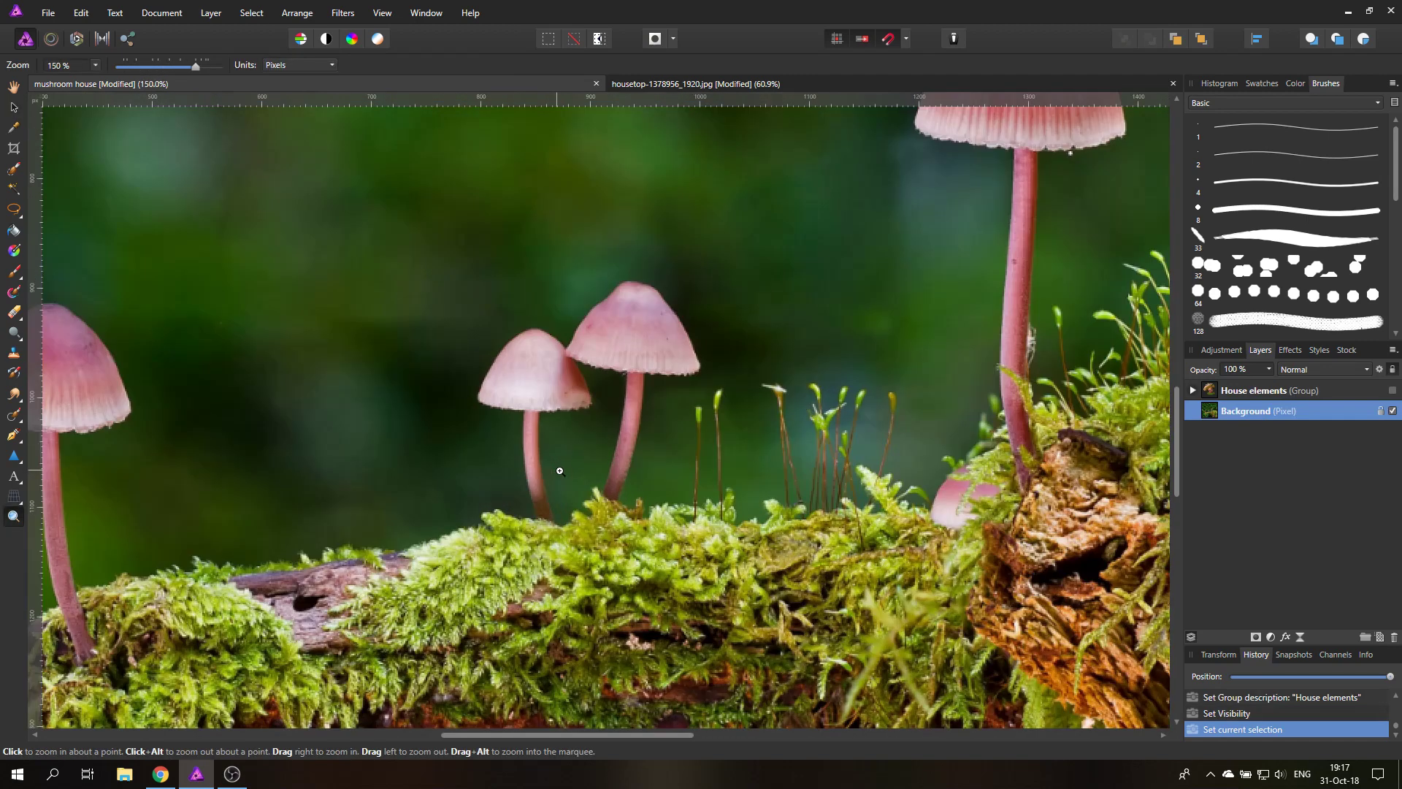
left_click(14, 209)
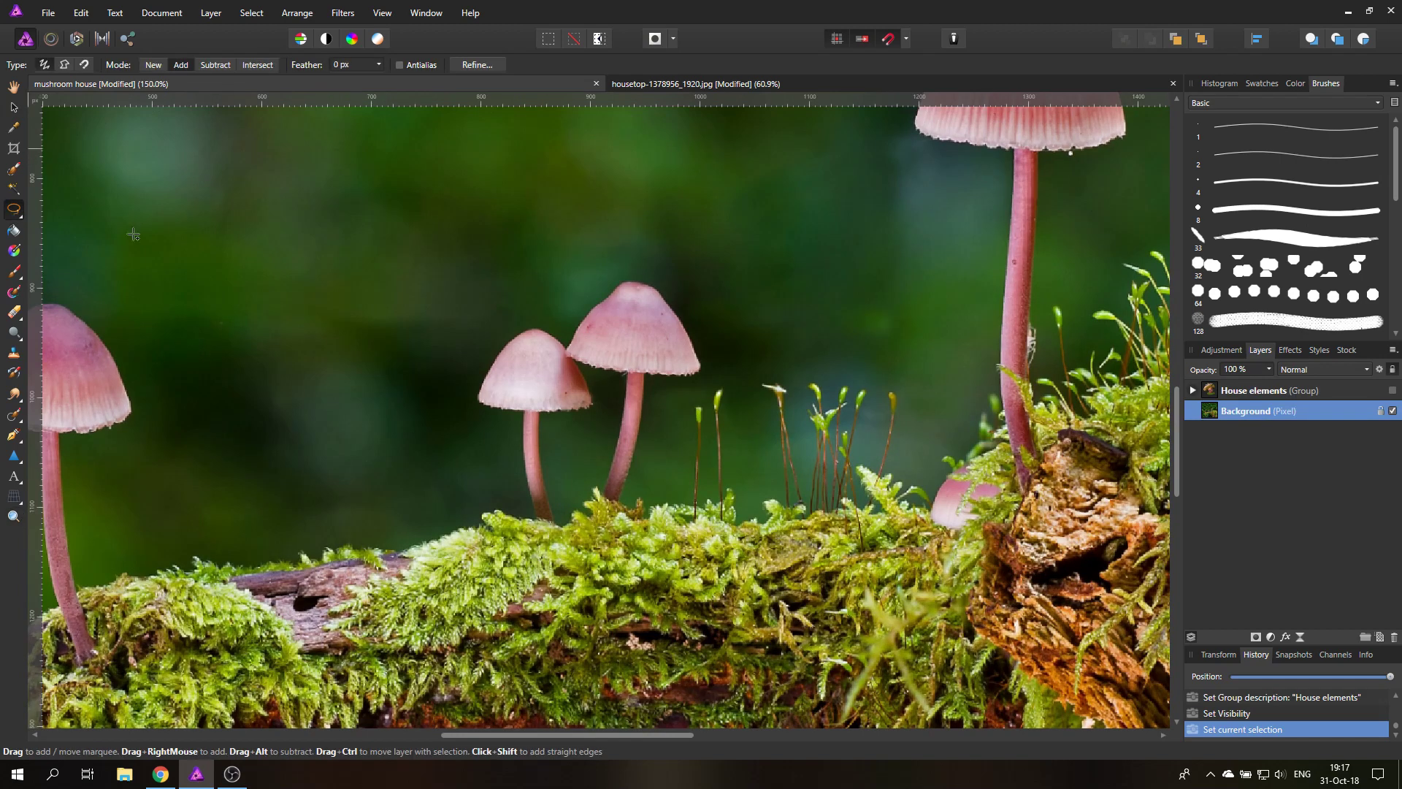
left_click_drag(621, 534, 531, 525)
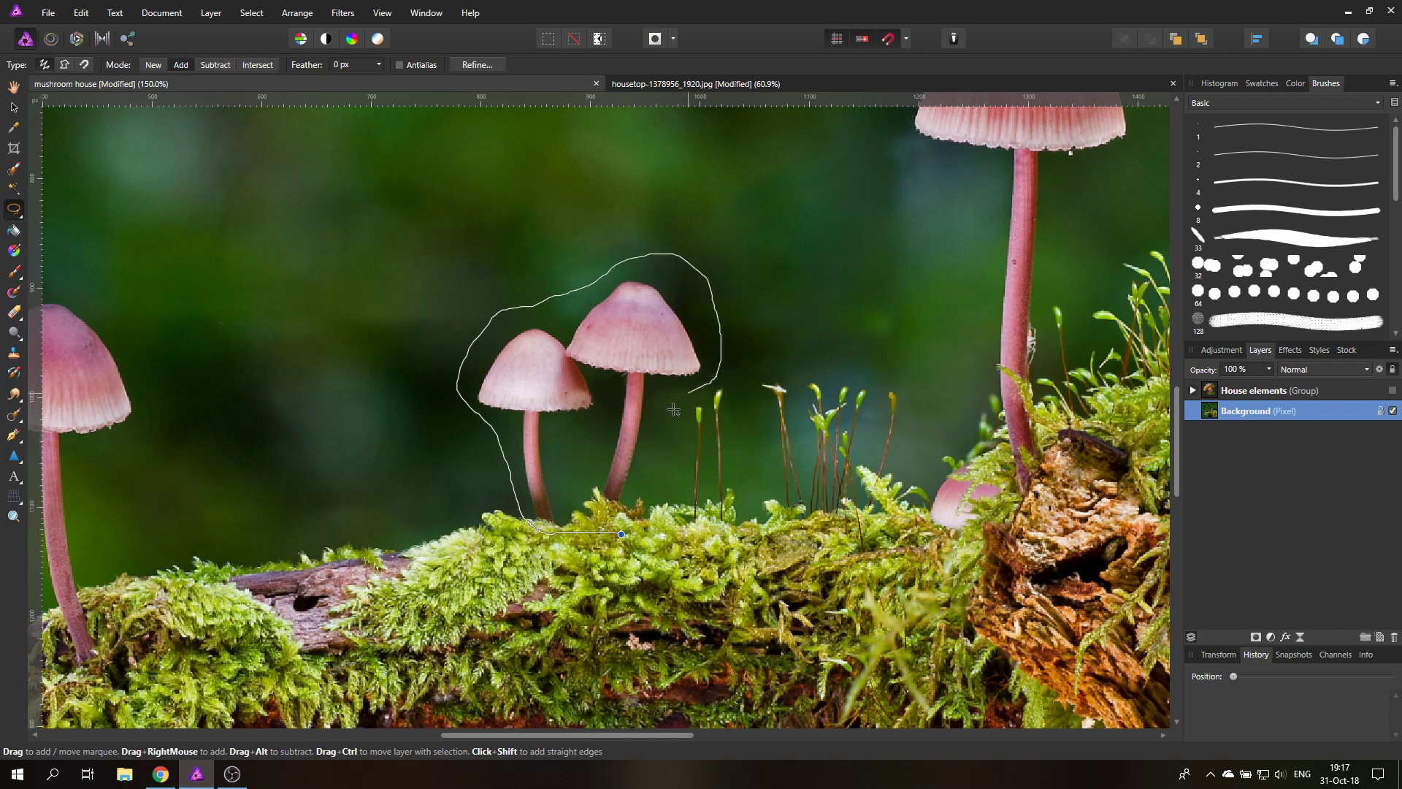
left_click_drag(623, 534, 624, 534)
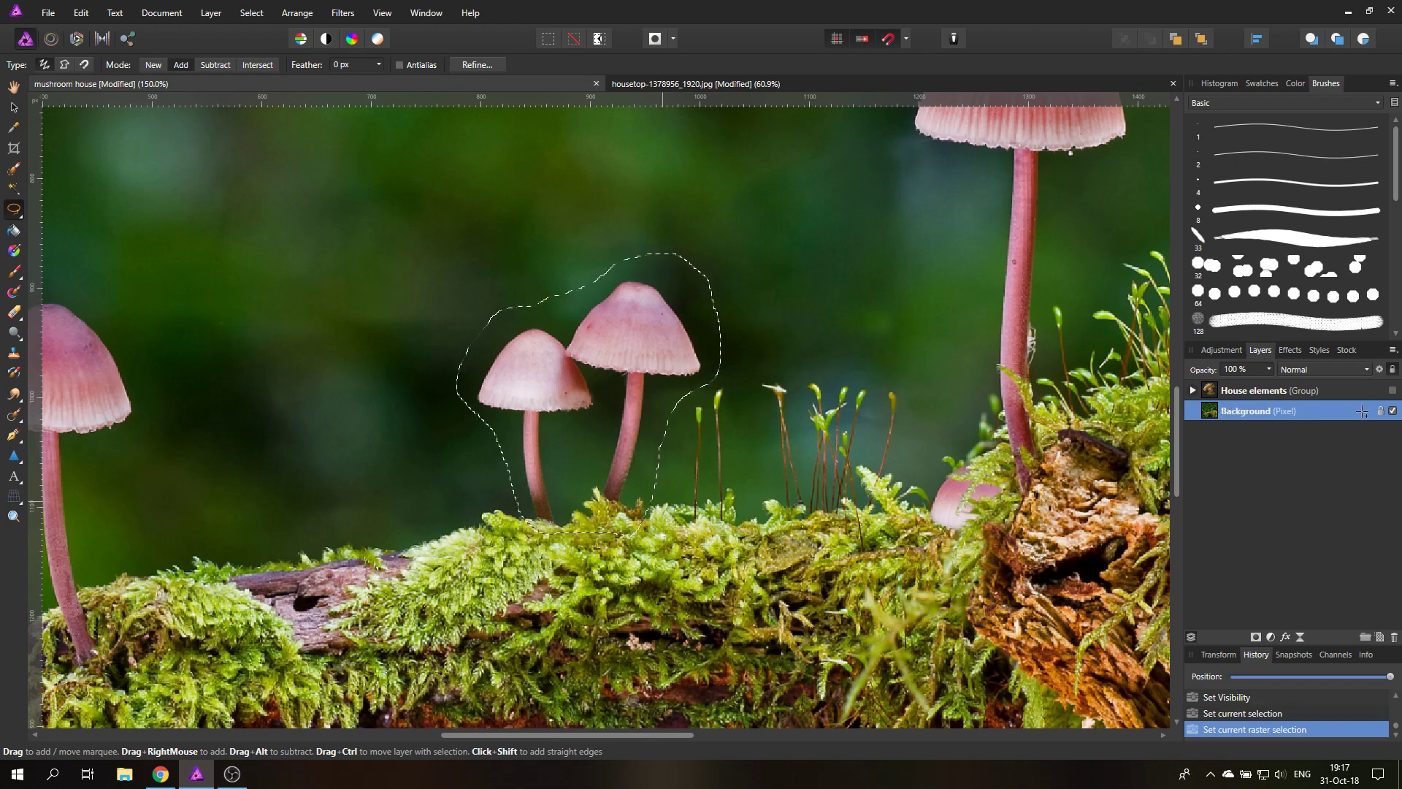
Duplicate the selected mushroom pair onto its own layer, place it above the House elements group, and deselect
key("ctrl+v")
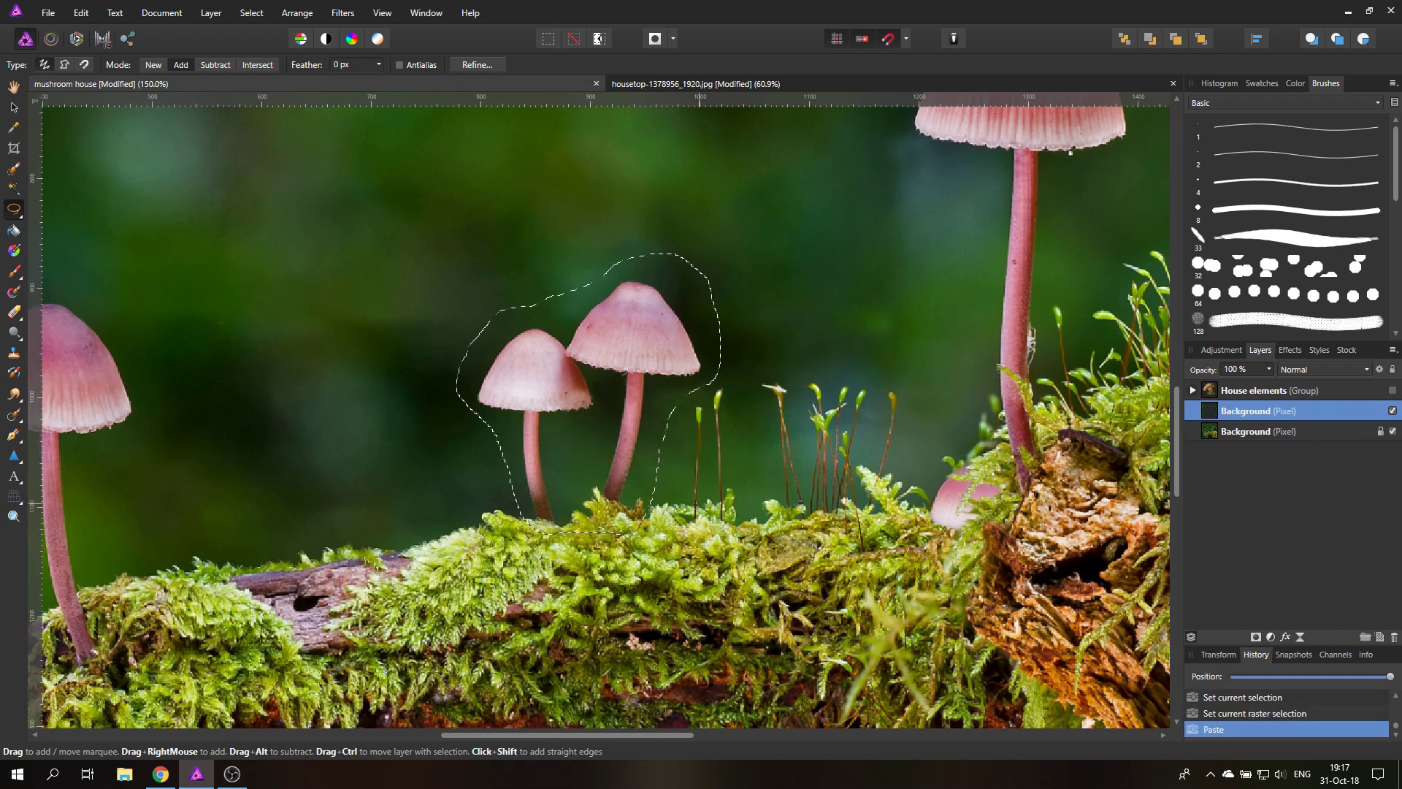
left_click(13, 108)
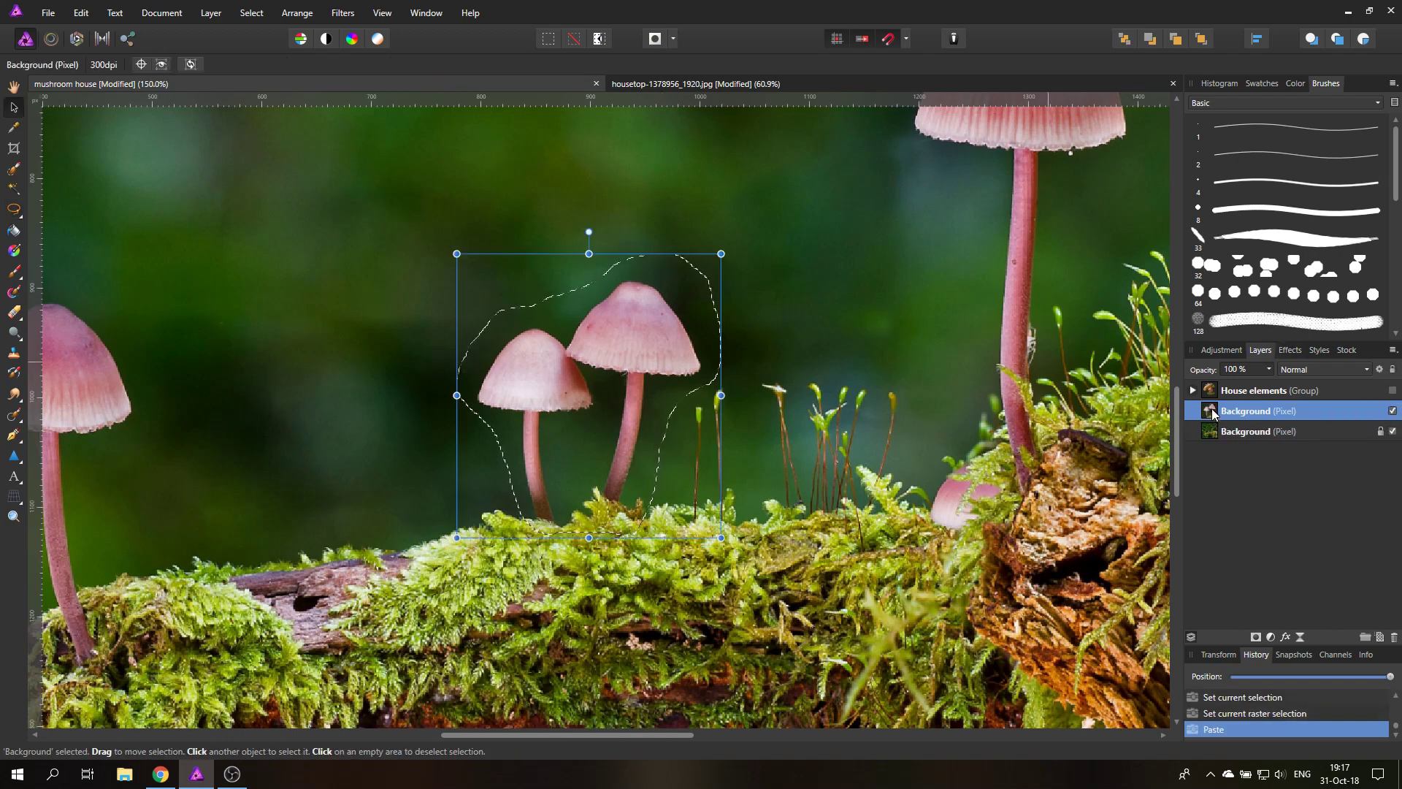
left_click_drag(1215, 410, 1220, 387)
key("ctrl+d")
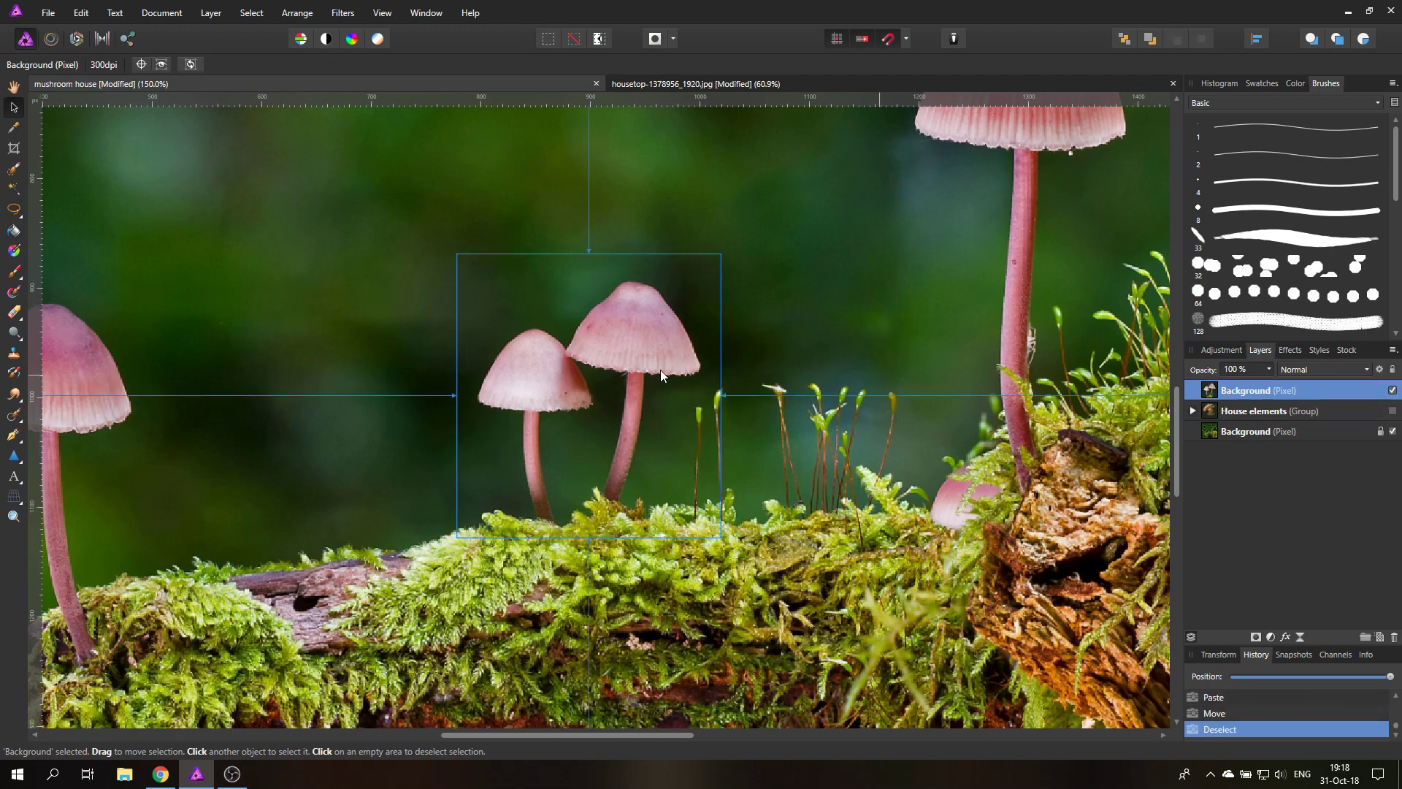
Move the copied mushroom pair onto the mossy mound and show the House elements group again
key("ctrl+0")
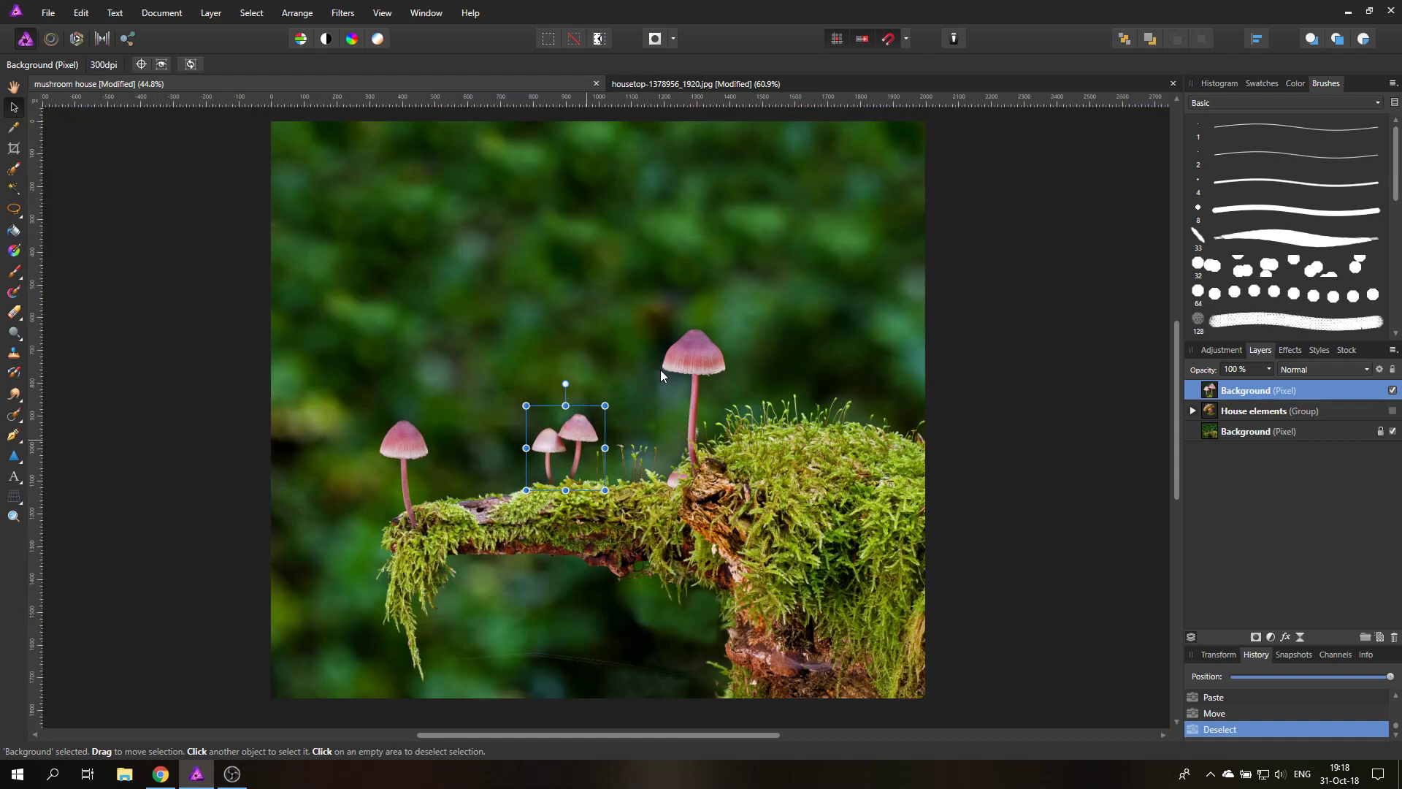
left_click_drag(577, 444, 840, 390)
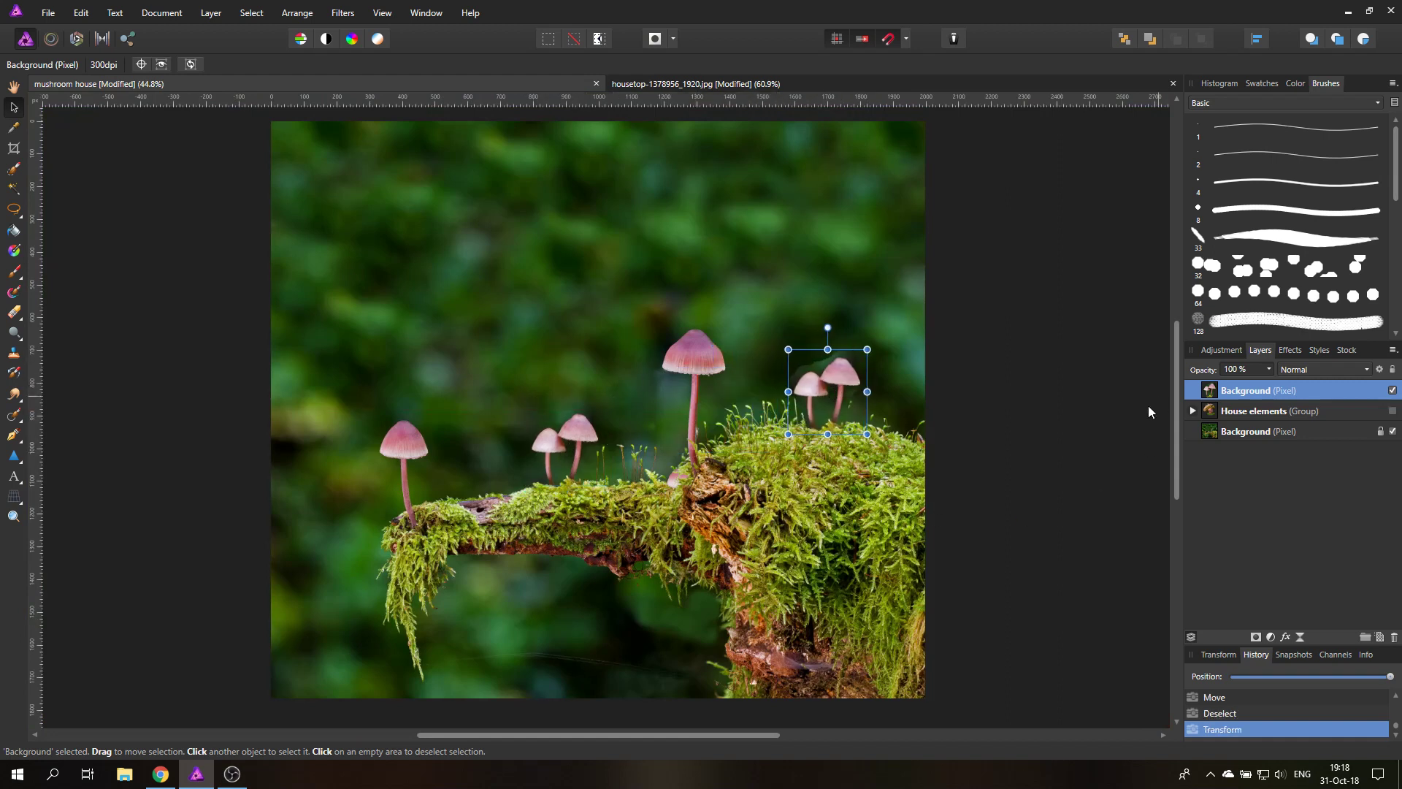
left_click(1392, 411)
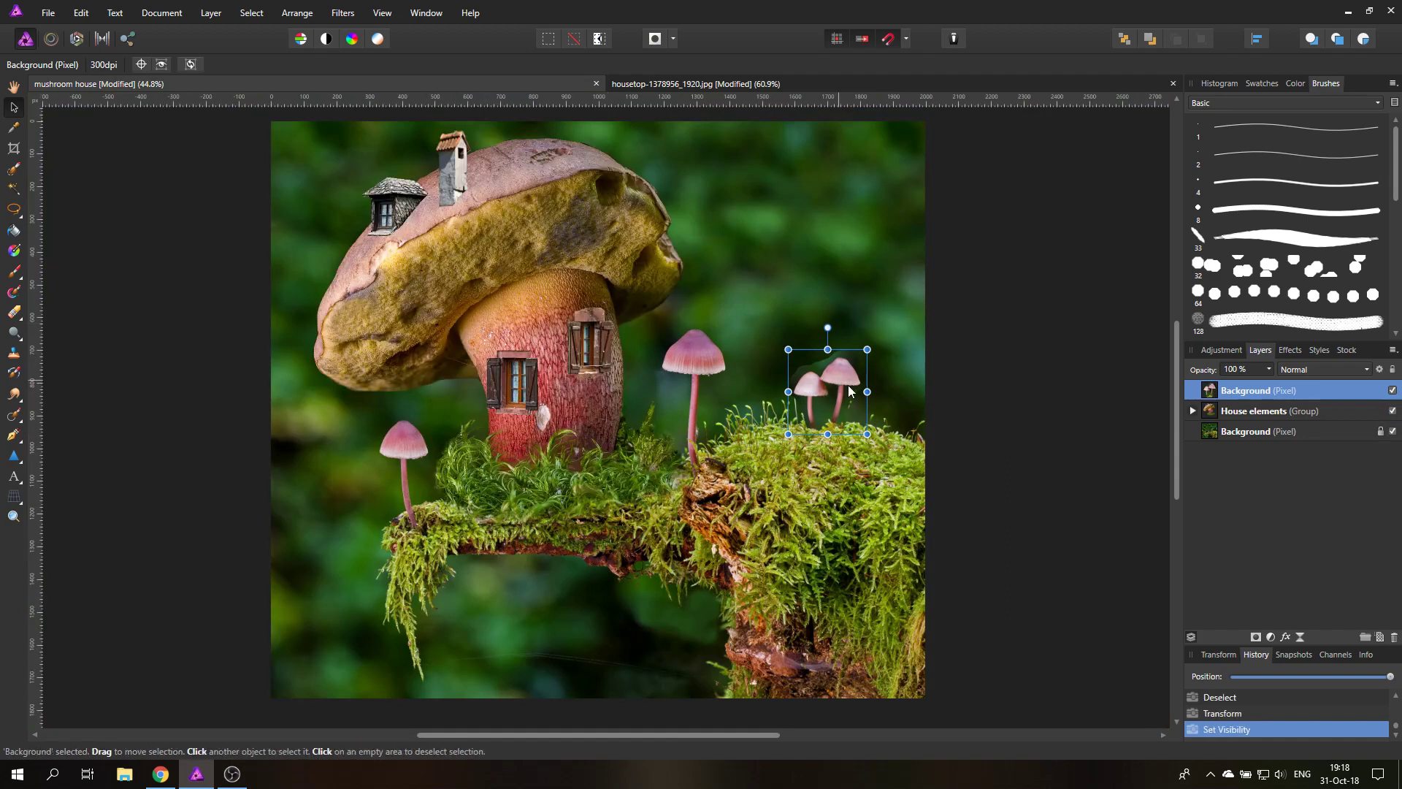
Rotate the copied mushroom pair slightly clockwise and place it between the house's stem and the tall pink mushroom
left_click_drag(841, 409, 881, 386)
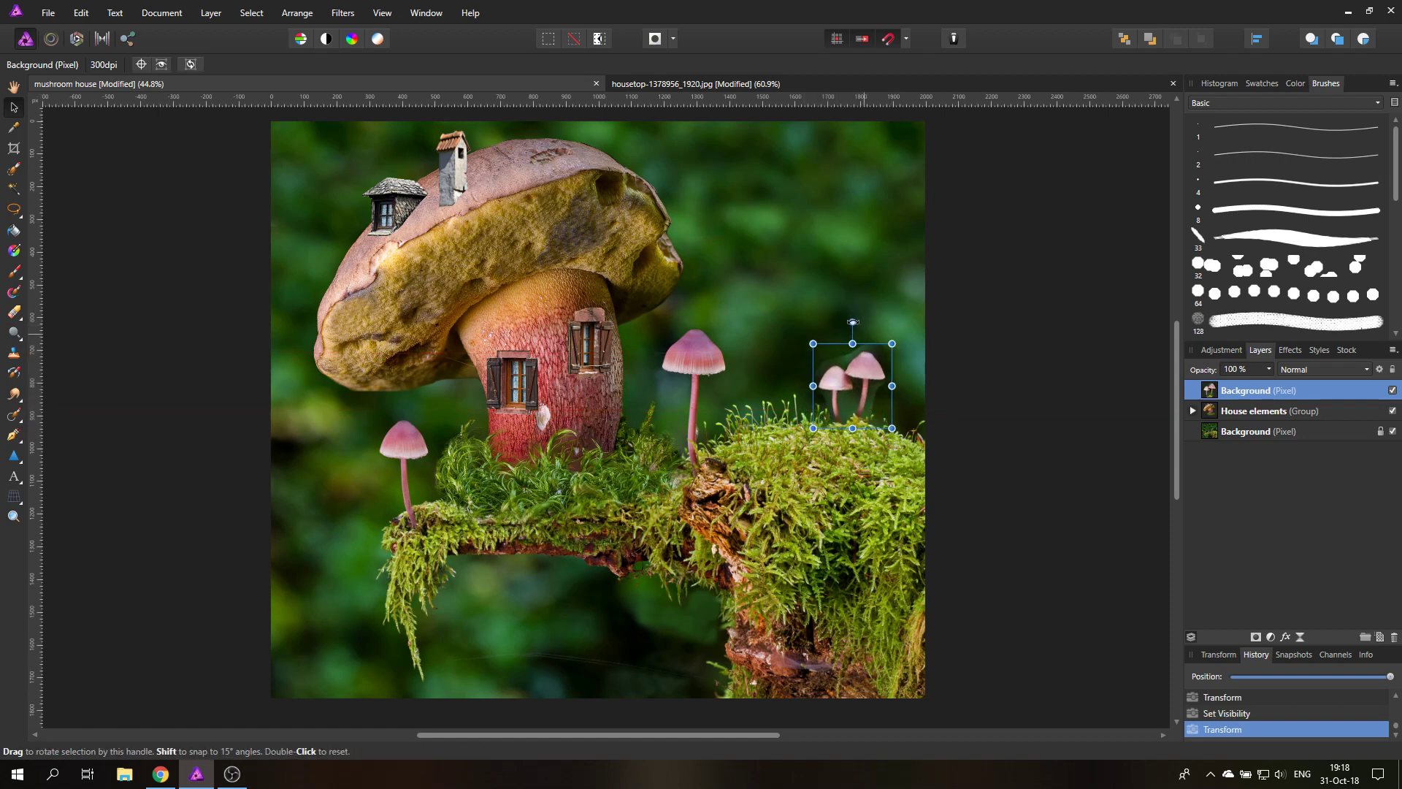
left_click_drag(852, 321, 859, 316)
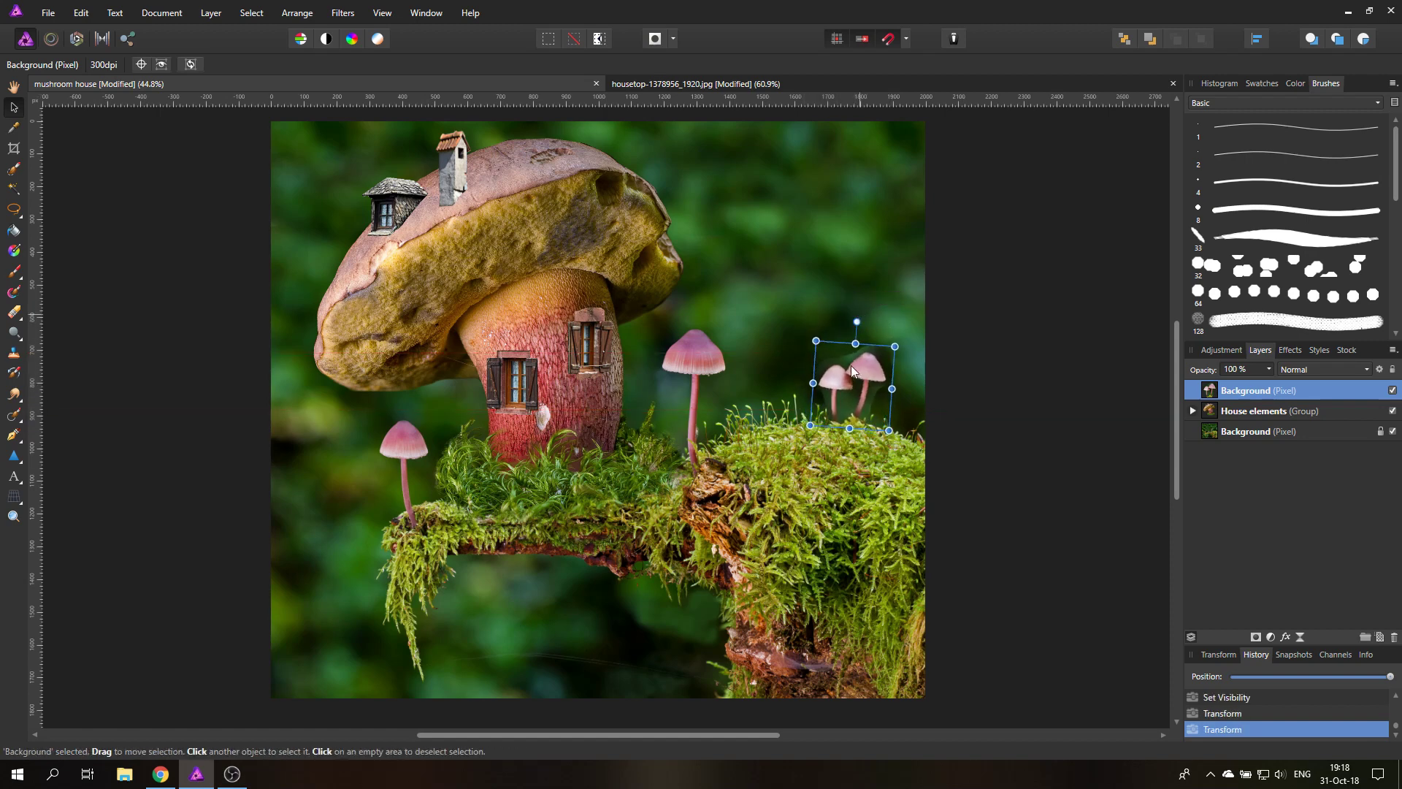
left_click_drag(854, 371, 662, 399)
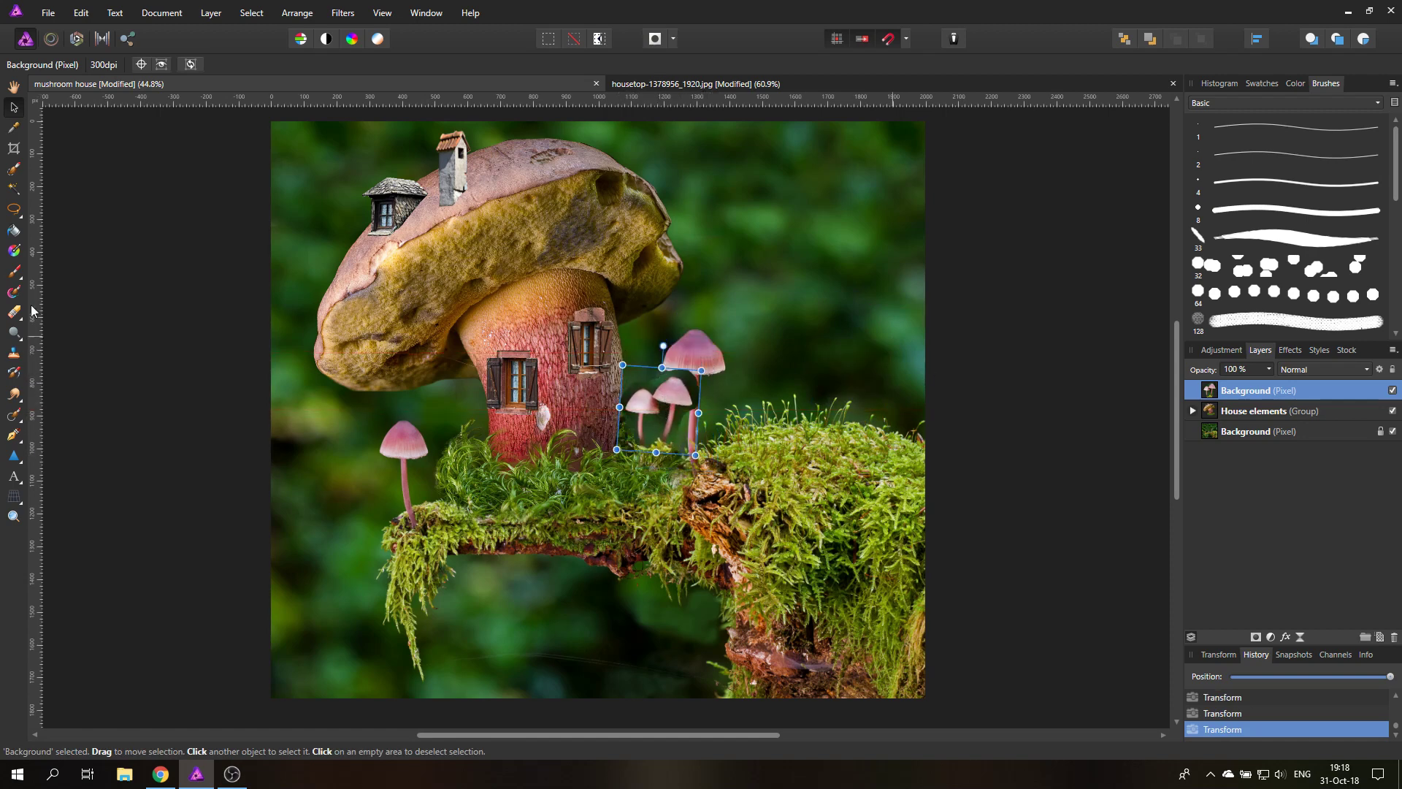
Set the Erase Brush width to 28 px and check the area beneath the mushroom pair by hiding and reshowing its layer
left_click(13, 516)
left_click(652, 433)
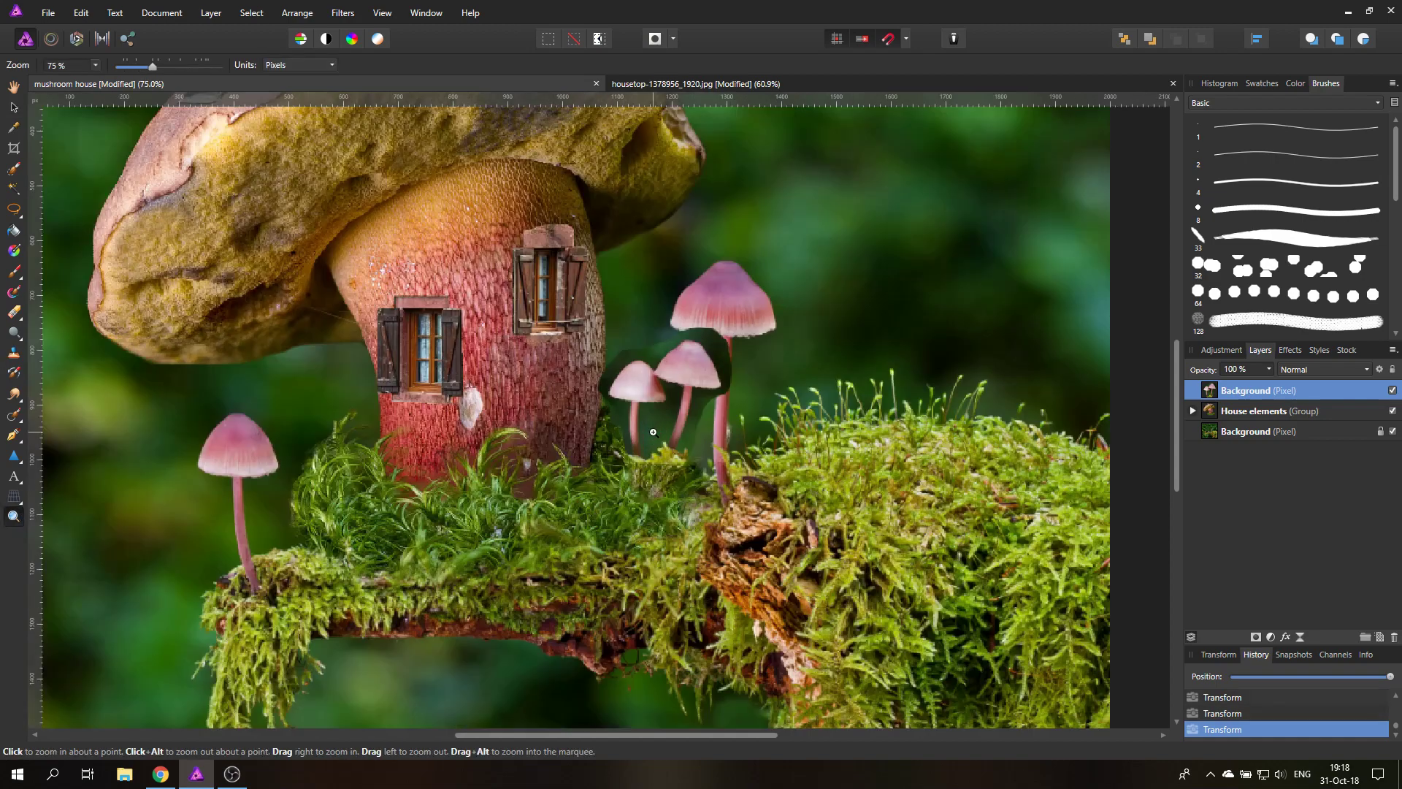
left_click(653, 433)
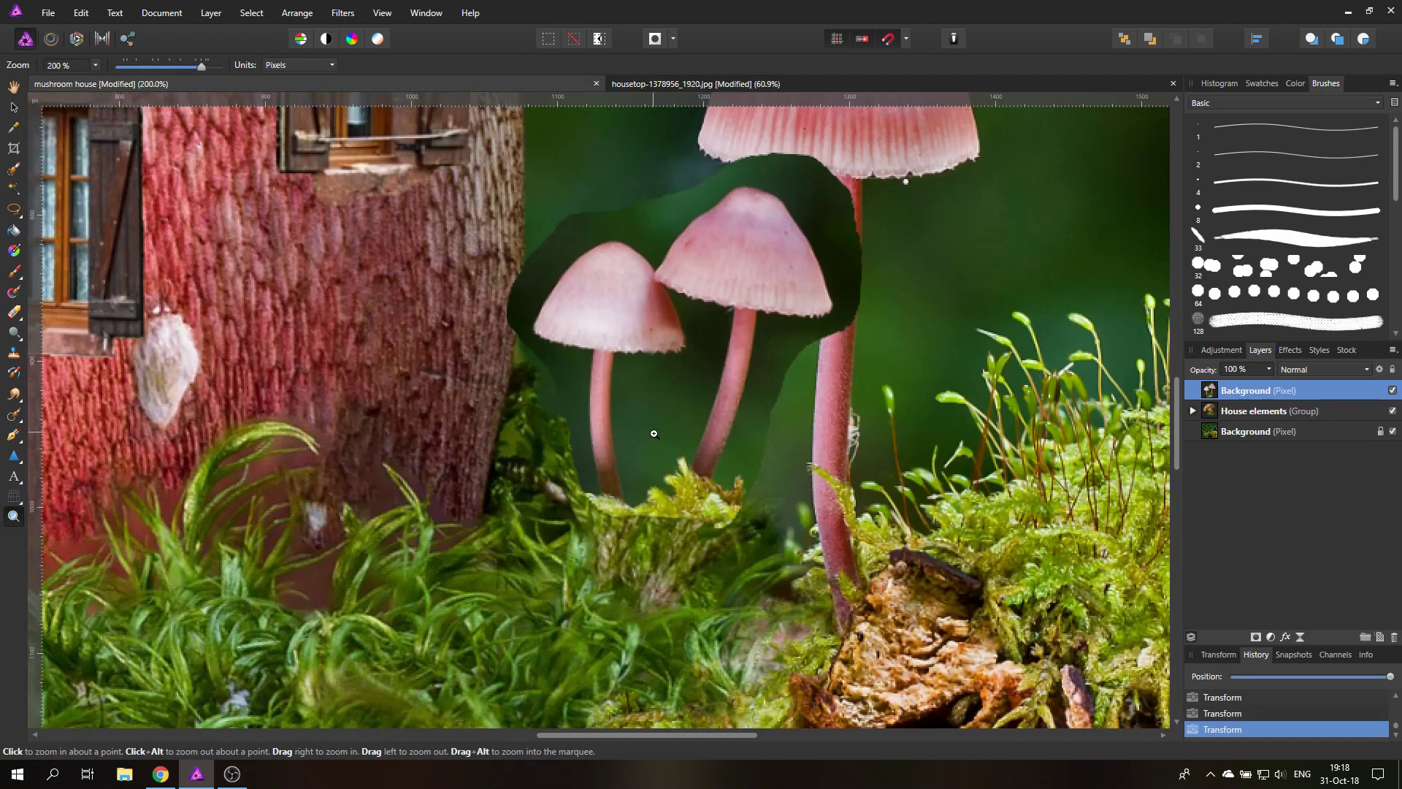
left_click(654, 434)
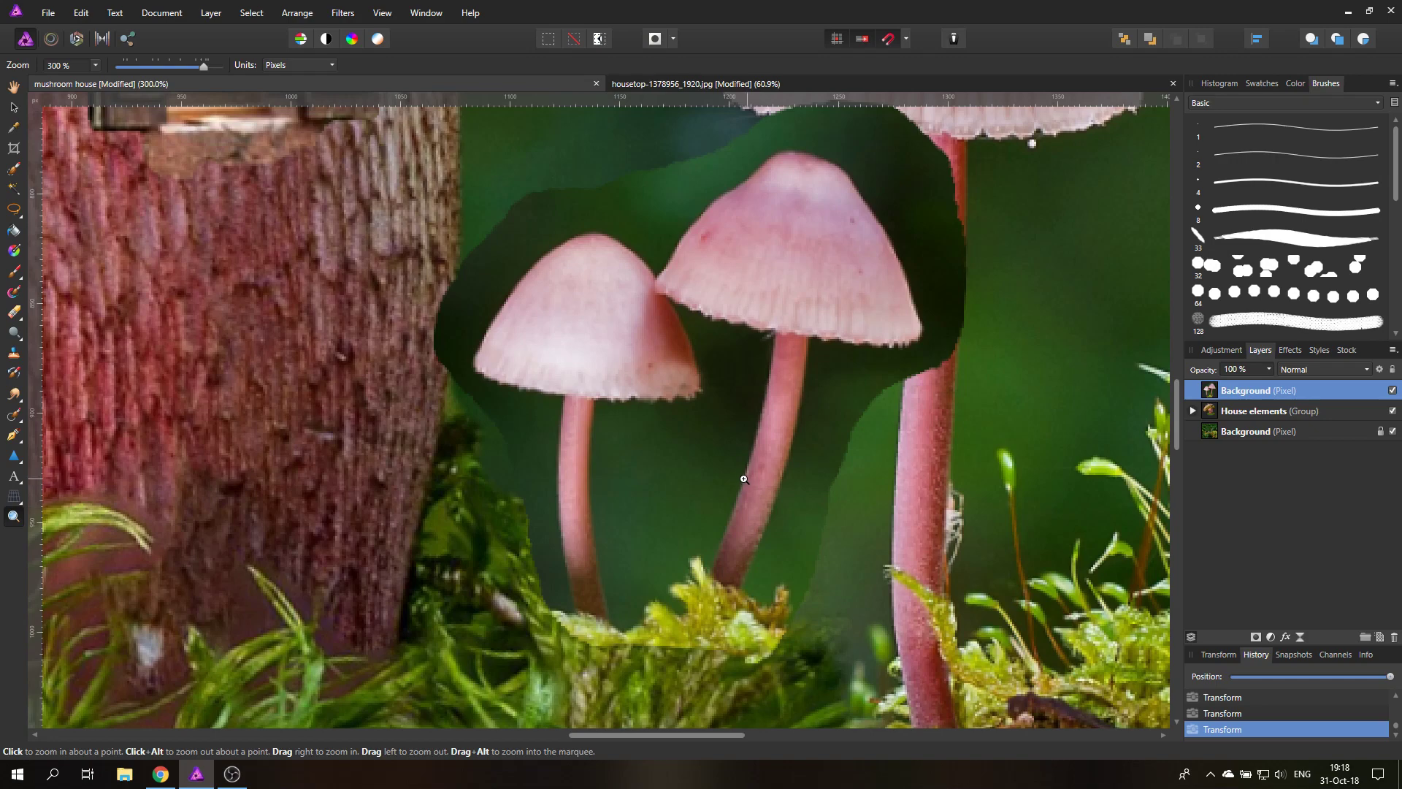
left_click(719, 459, "alt")
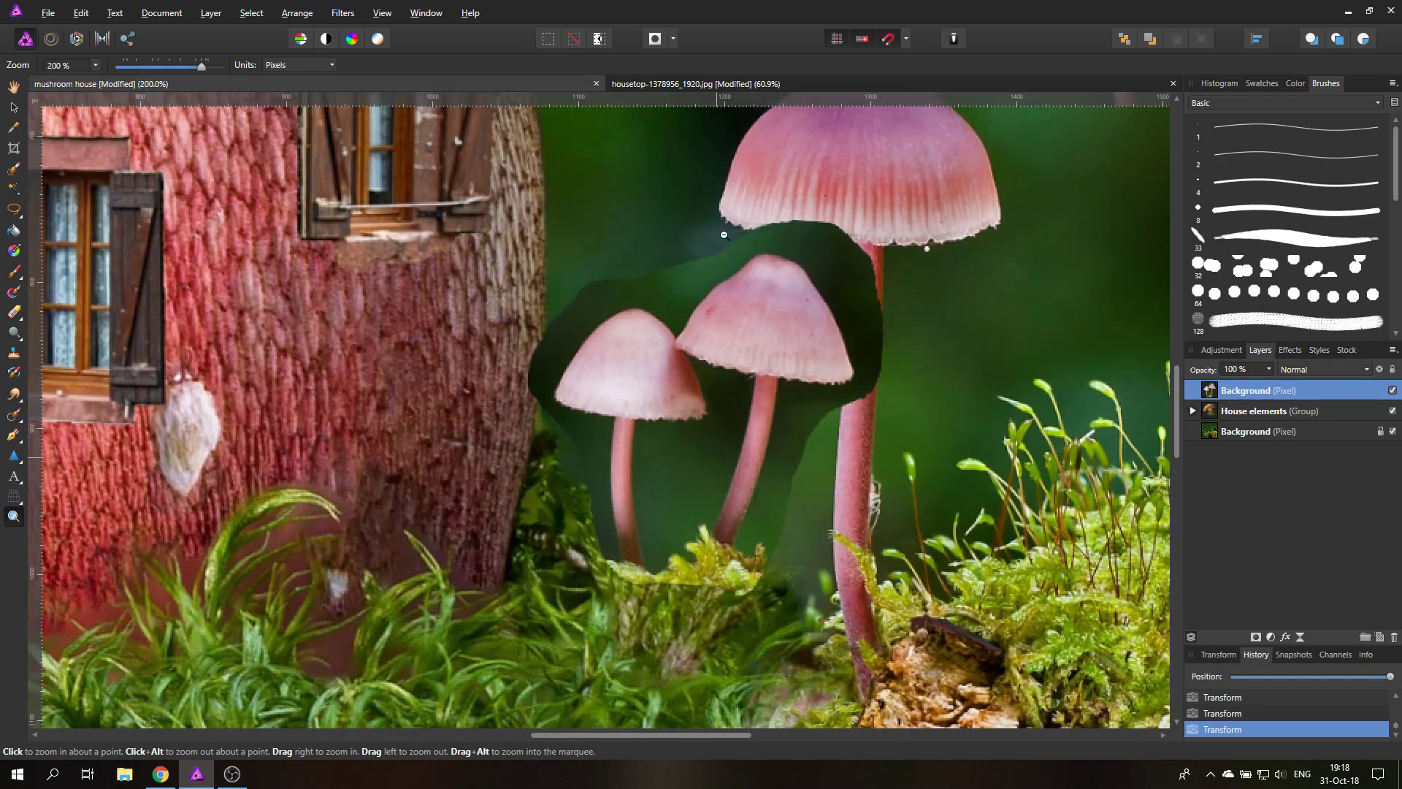
left_click(14, 313)
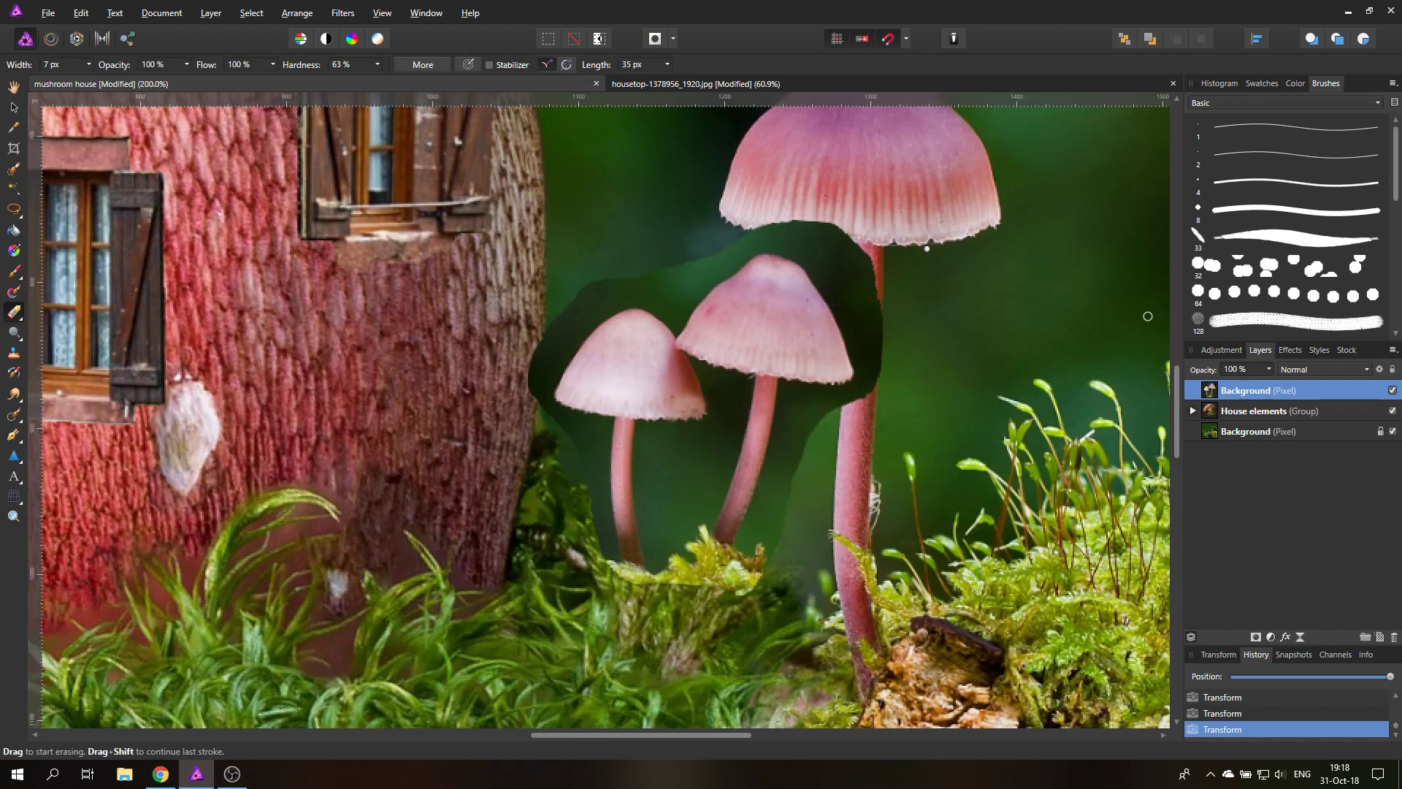
left_click(87, 65)
left_click(1392, 391)
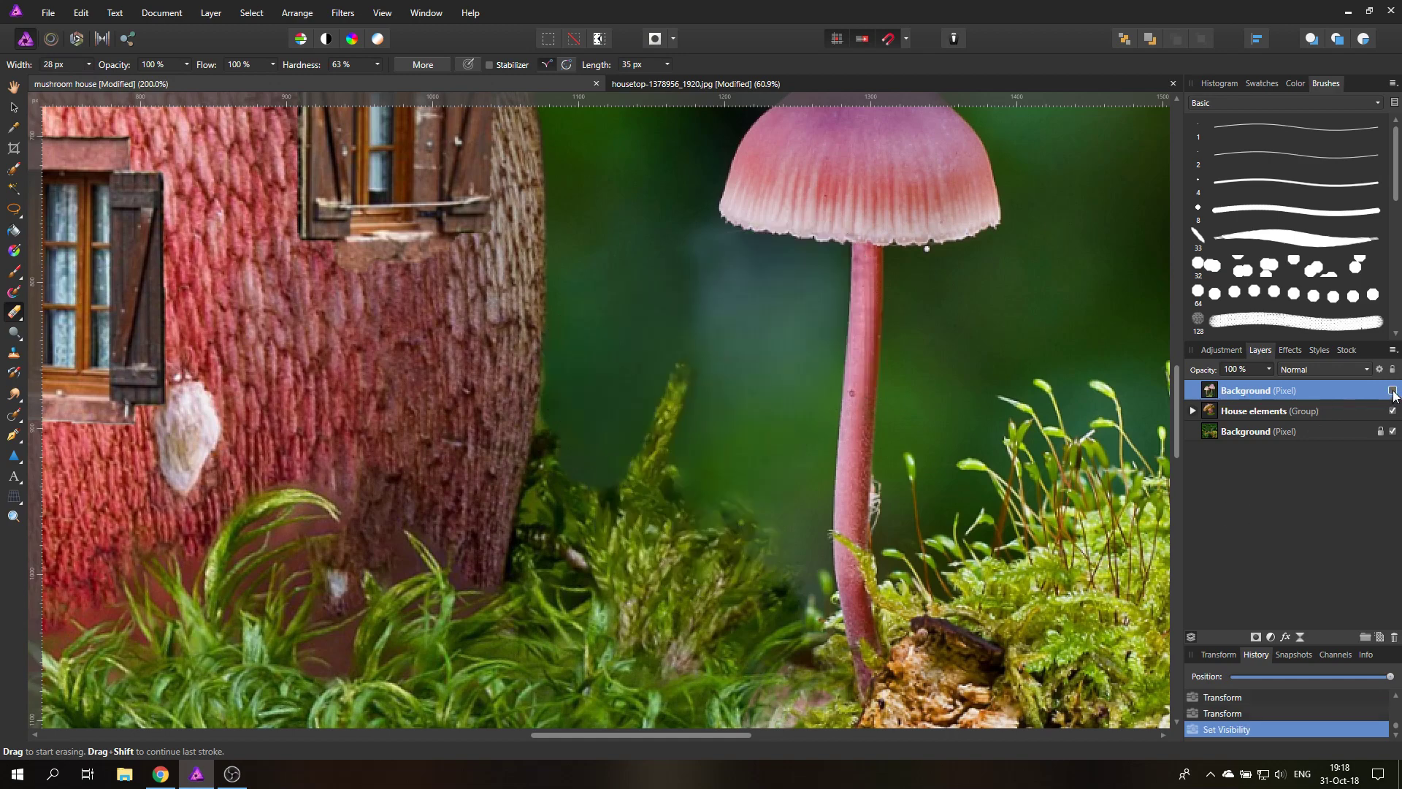
left_click(1392, 391)
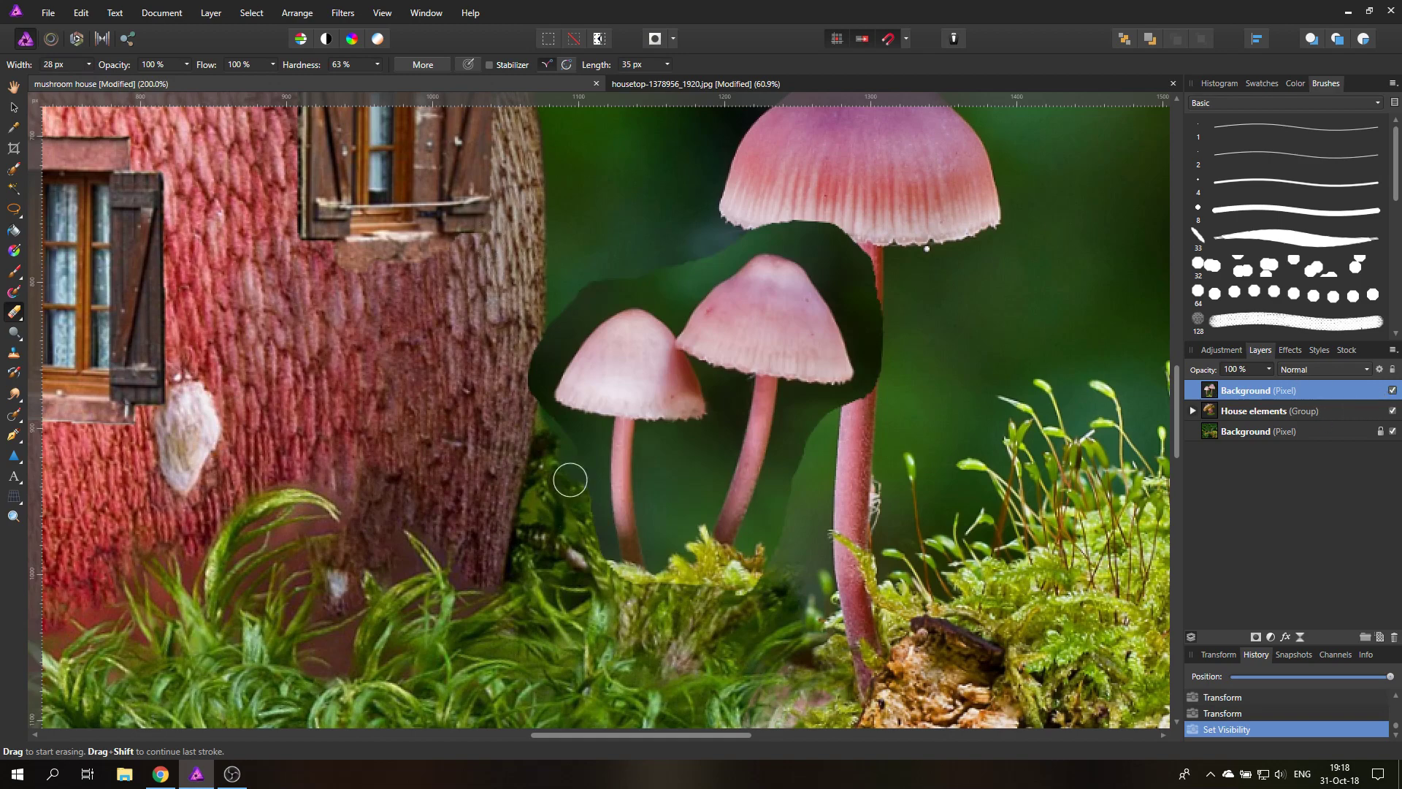
Erase the leftover dark background and excess moss around the copied mushroom pair with the Erase Brush
mouse_move(523, 336)
left_mouse_down()
mouse_move(511, 399)
mouse_move(536, 326)
mouse_move(596, 253)
mouse_move(533, 359)
mouse_move(586, 305)
mouse_move(525, 393)
mouse_move(591, 293)
mouse_move(531, 398)
mouse_move(541, 350)
mouse_move(526, 403)
mouse_move(595, 431)
mouse_move(585, 532)
mouse_move(584, 469)
mouse_move(618, 583)
mouse_move(642, 587)
mouse_move(621, 582)
mouse_move(660, 556)
mouse_move(665, 589)
mouse_move(667, 523)
mouse_move(679, 560)
mouse_move(692, 547)
mouse_move(688, 574)
mouse_move(699, 559)
mouse_move(745, 578)
mouse_move(799, 428)
mouse_move(787, 492)
mouse_move(777, 441)
mouse_move(773, 500)
left_mouse_up()
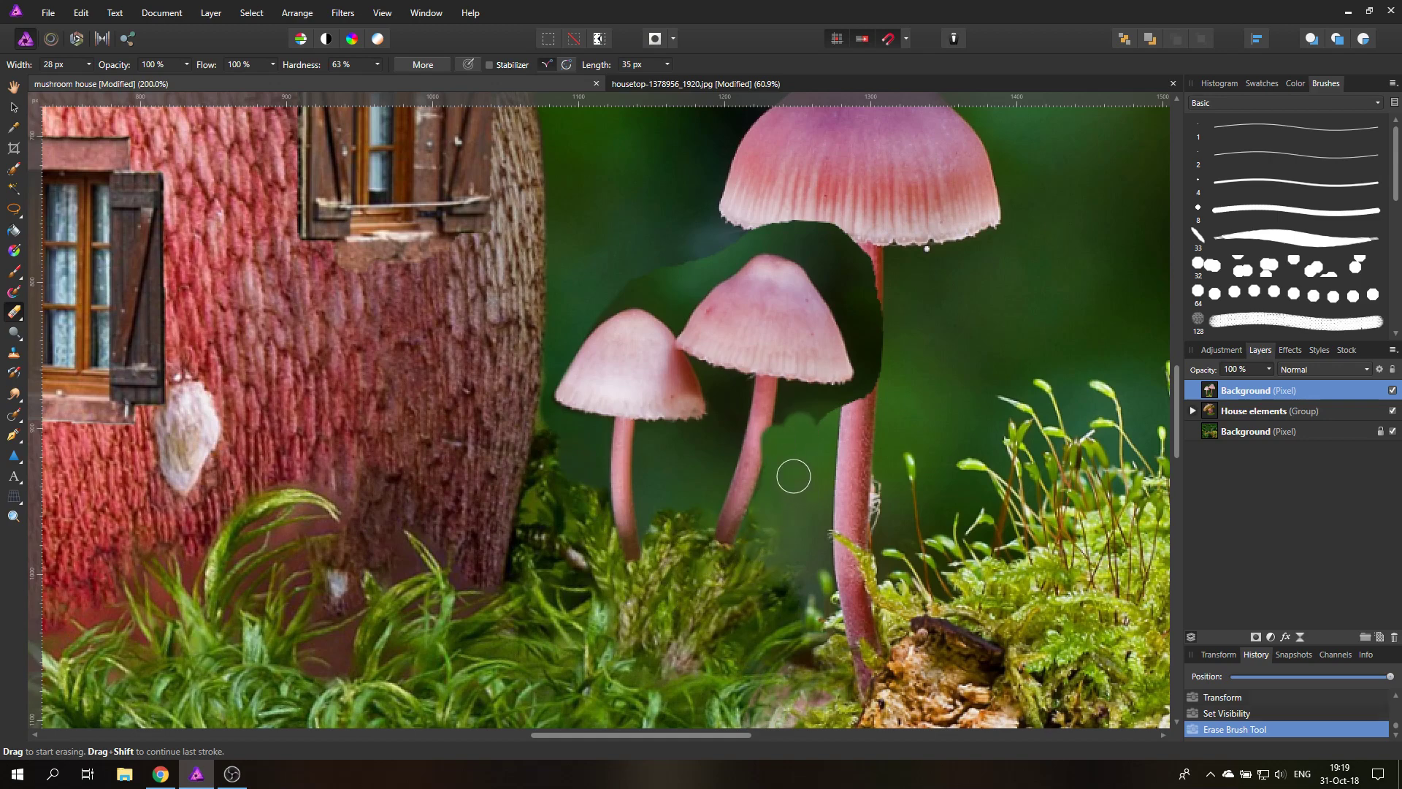
key("ctrl+z")
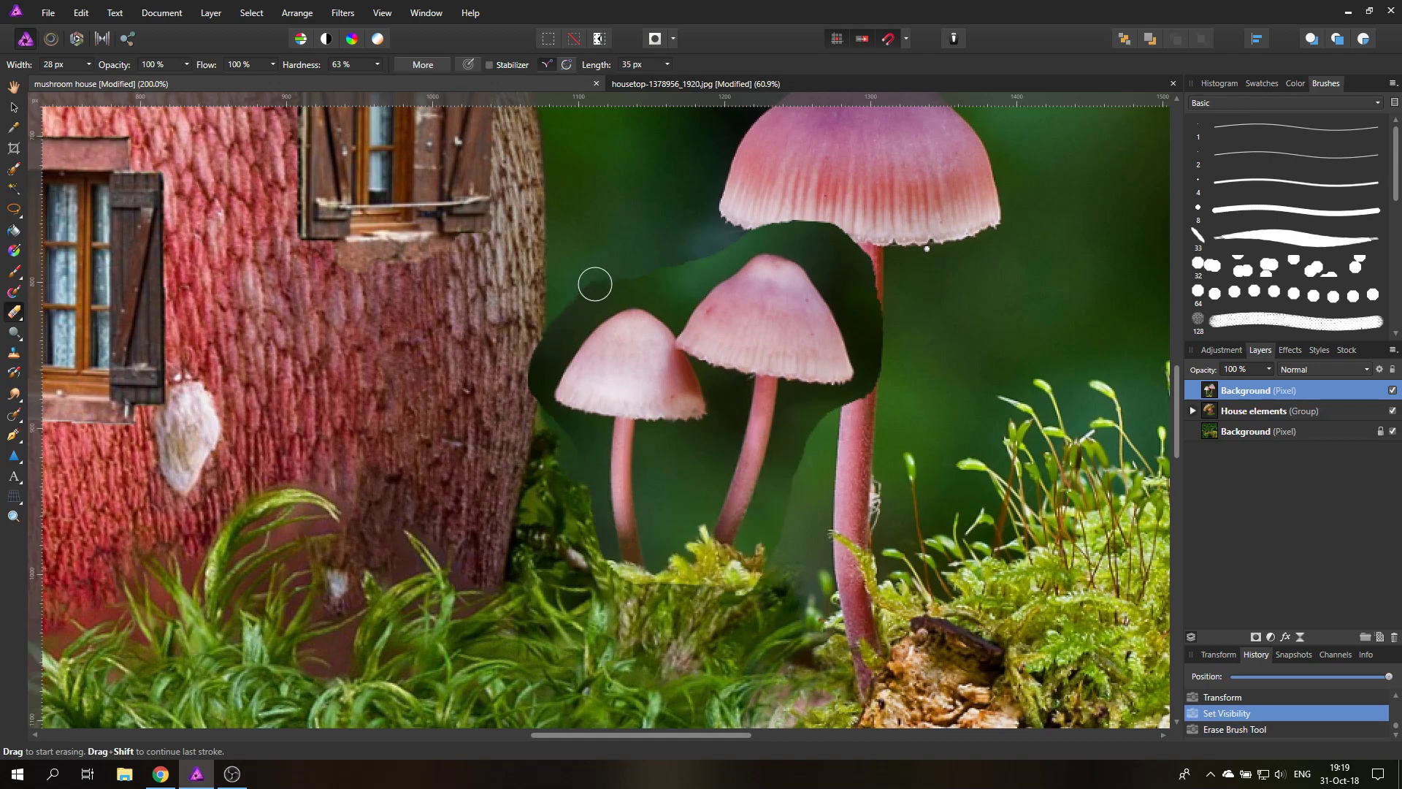
mouse_move(549, 316)
left_mouse_down()
mouse_move(582, 306)
mouse_move(519, 394)
mouse_move(561, 338)
mouse_move(527, 401)
left_mouse_up()
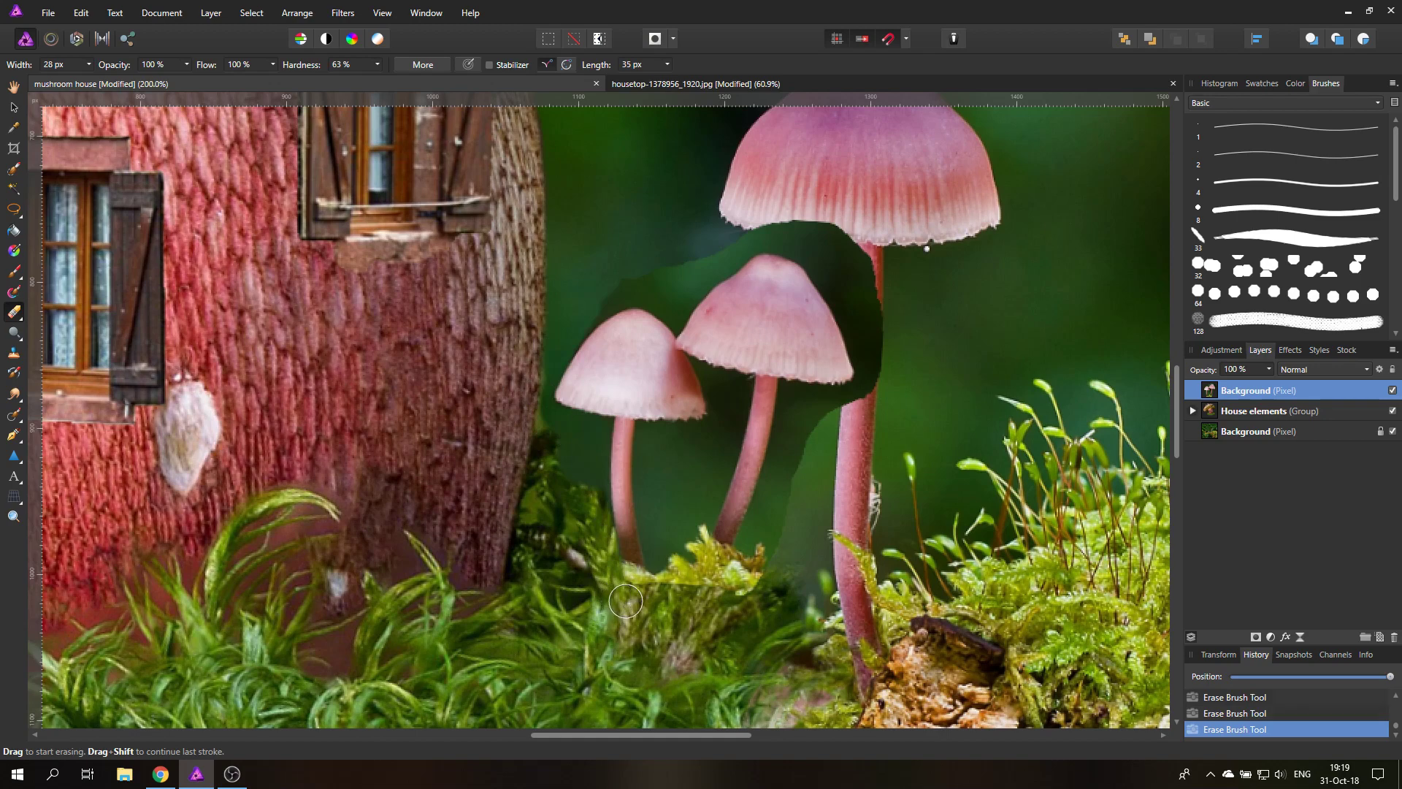
left_click_drag(661, 533, 650, 458)
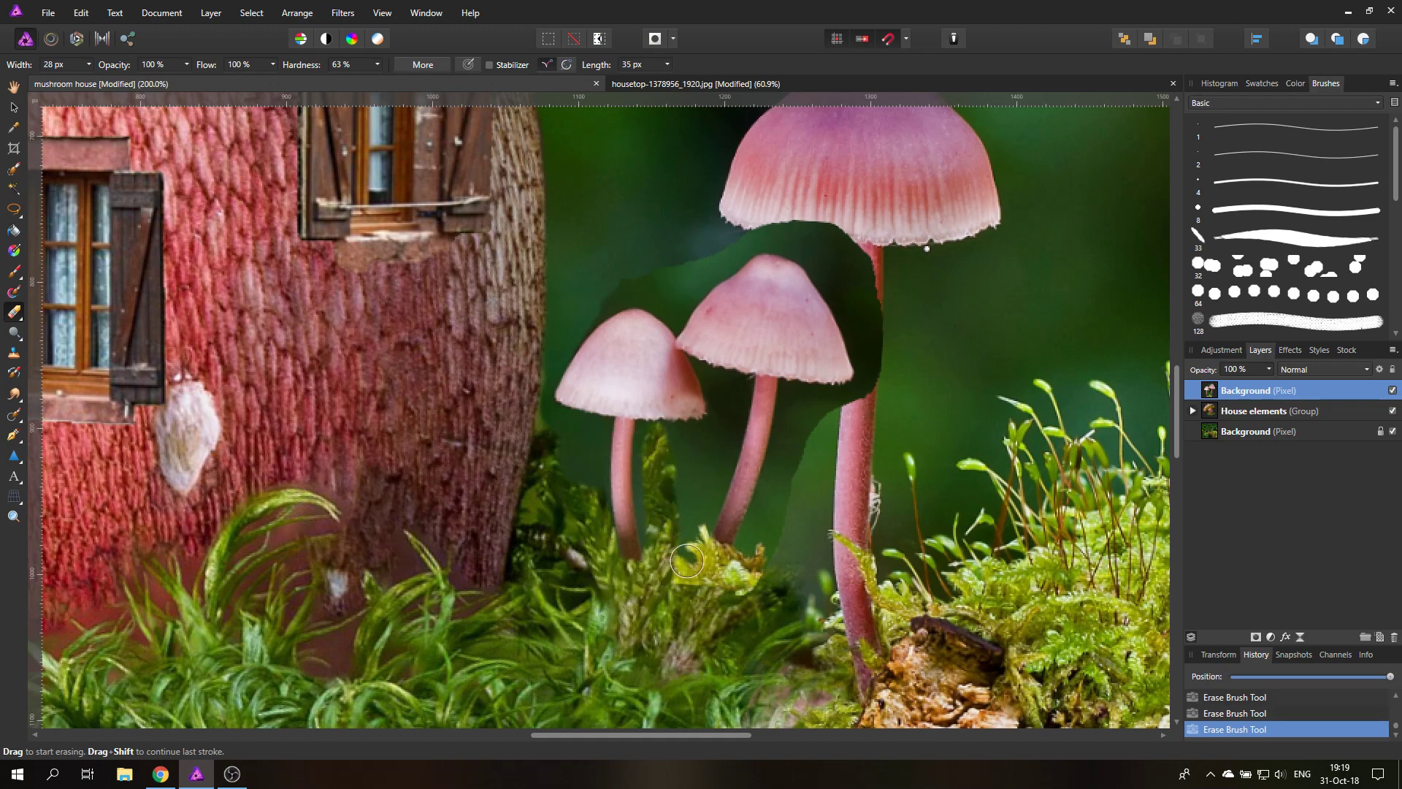
key("ctrl+z")
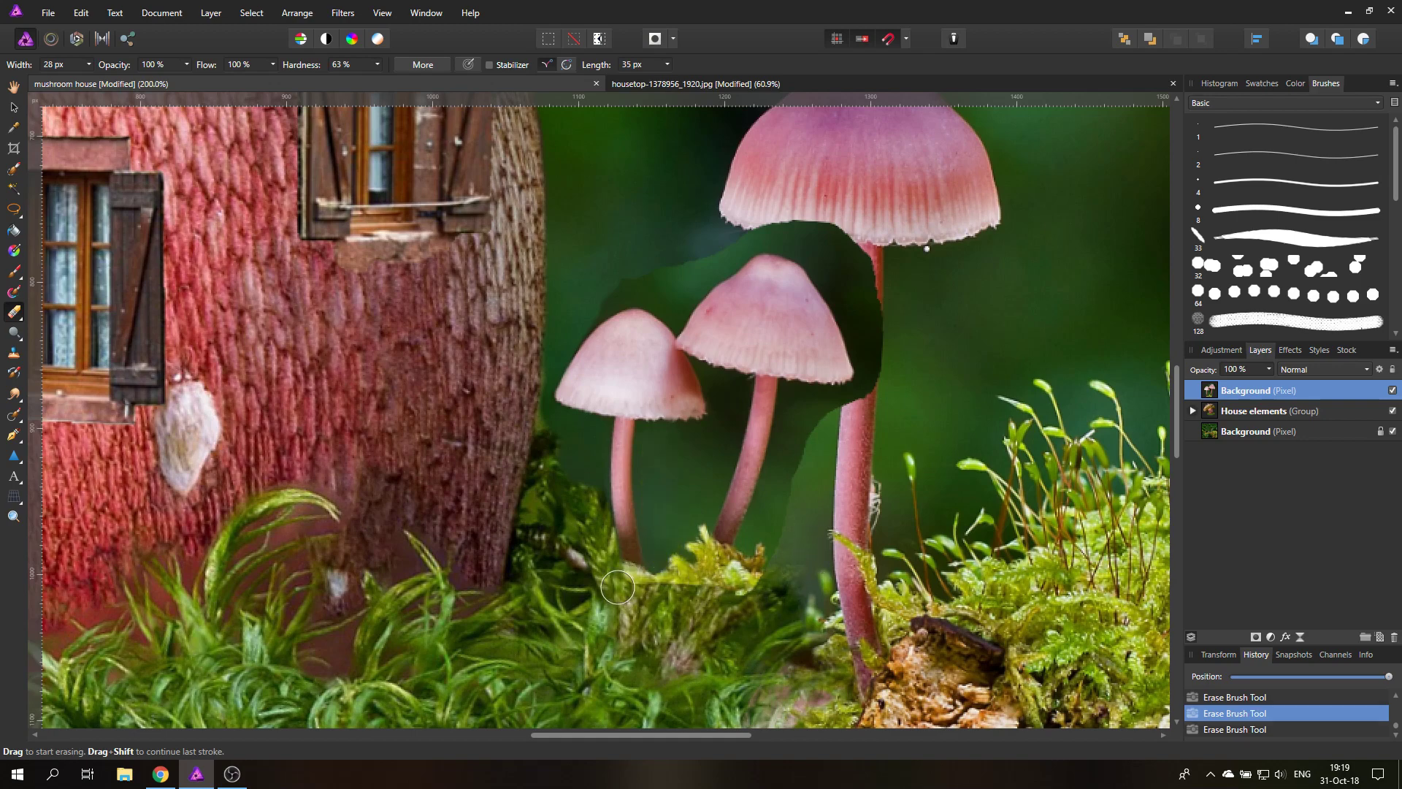
mouse_move(657, 613)
left_mouse_down()
mouse_move(750, 596)
mouse_move(741, 585)
mouse_move(777, 549)
mouse_move(766, 552)
mouse_move(816, 414)
mouse_move(875, 403)
mouse_move(818, 406)
mouse_move(889, 386)
left_mouse_up()
mouse_move(773, 230)
left_mouse_down()
mouse_move(851, 247)
mouse_move(796, 243)
mouse_move(887, 362)
mouse_move(862, 299)
mouse_move(825, 267)
mouse_move(888, 390)
mouse_move(860, 393)
mouse_move(876, 364)
mouse_move(820, 265)
mouse_move(876, 386)
mouse_move(799, 227)
mouse_move(814, 203)
mouse_move(898, 316)
mouse_move(786, 215)
mouse_move(593, 291)
mouse_move(708, 240)
mouse_move(793, 239)
left_mouse_up()
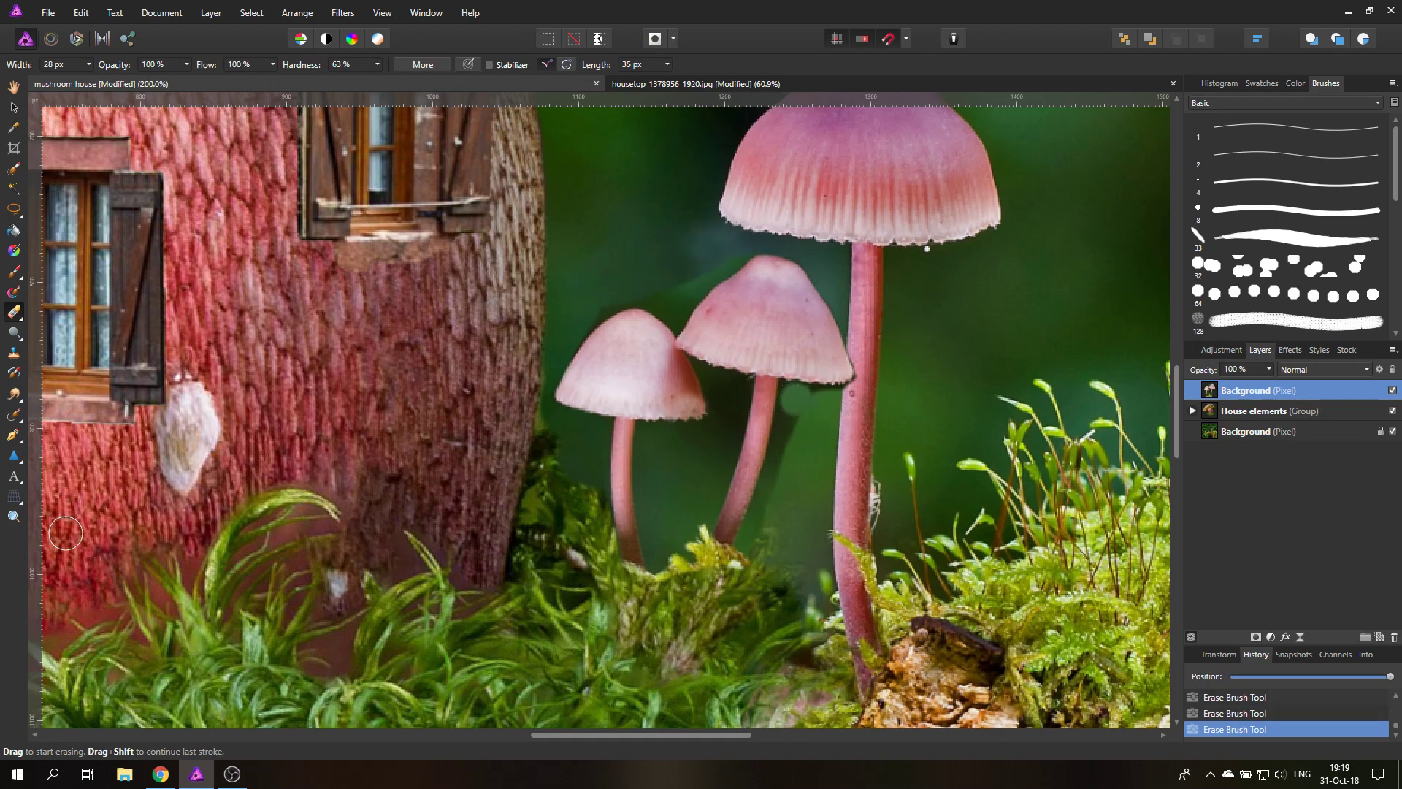
Outline the leftover background between the copied pair's larger mushroom and the tall stem with a freehand selection, delete it, and deselect
key("z")
left_click(787, 416)
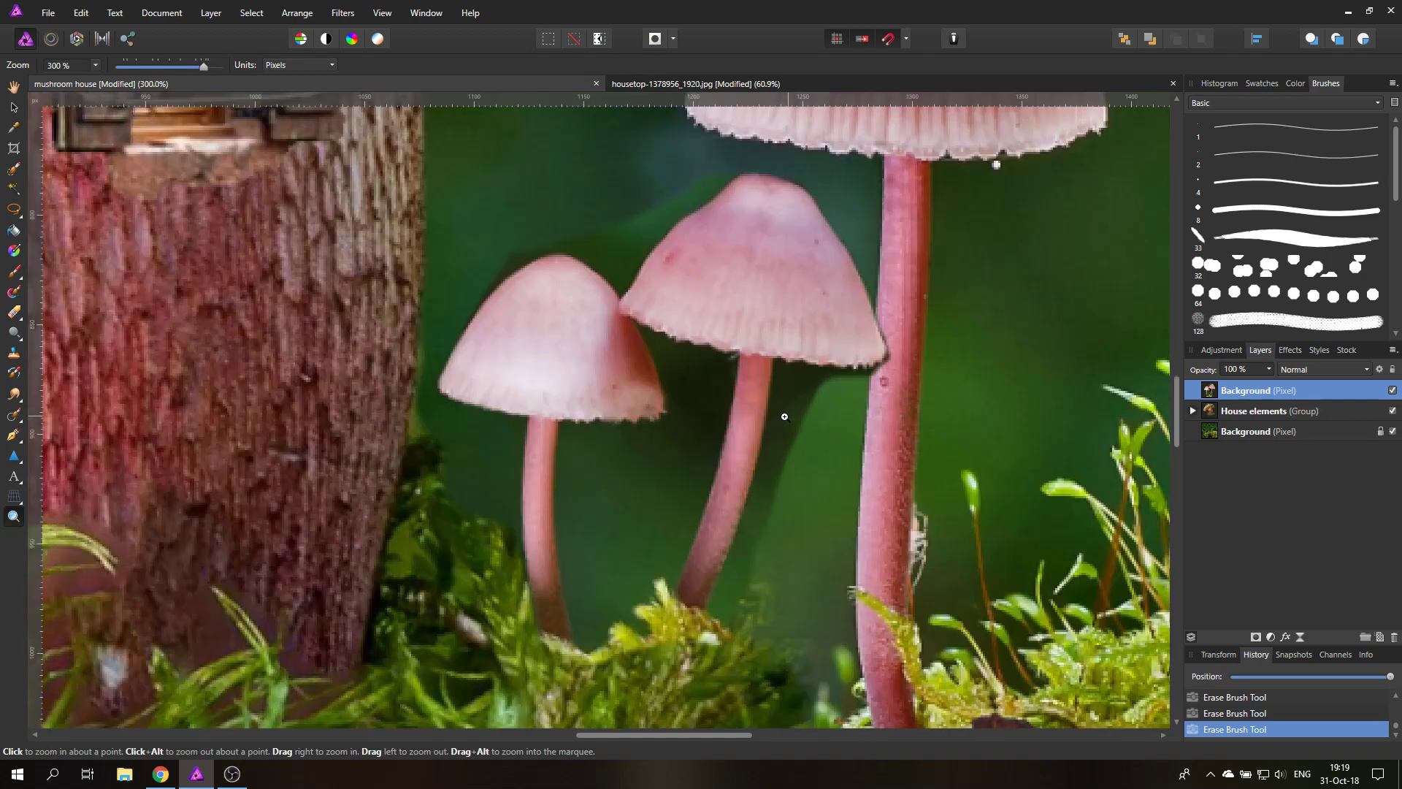
left_click(787, 416)
scroll(629, 489, "down", 3)
scroll(646, 480, "down", 2)
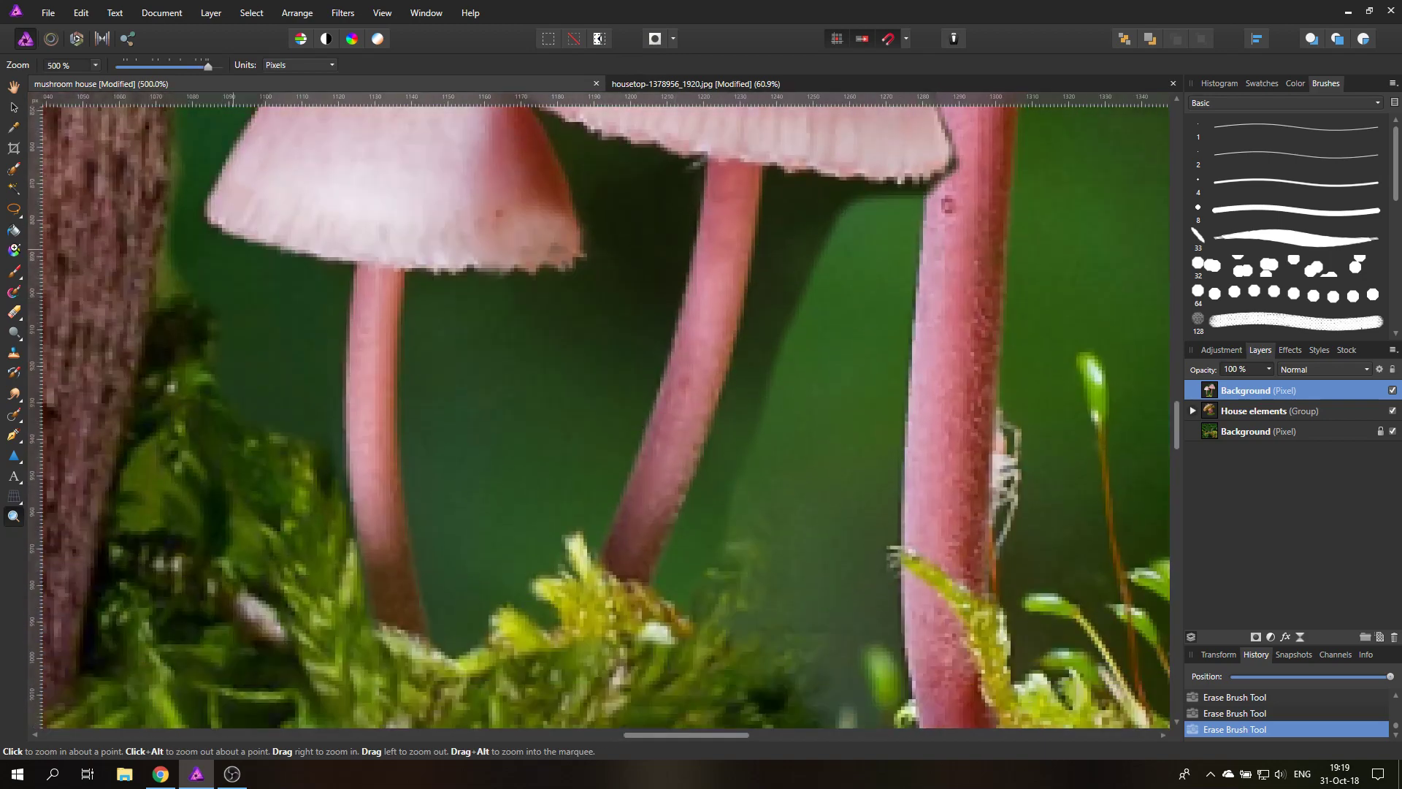
key("l")
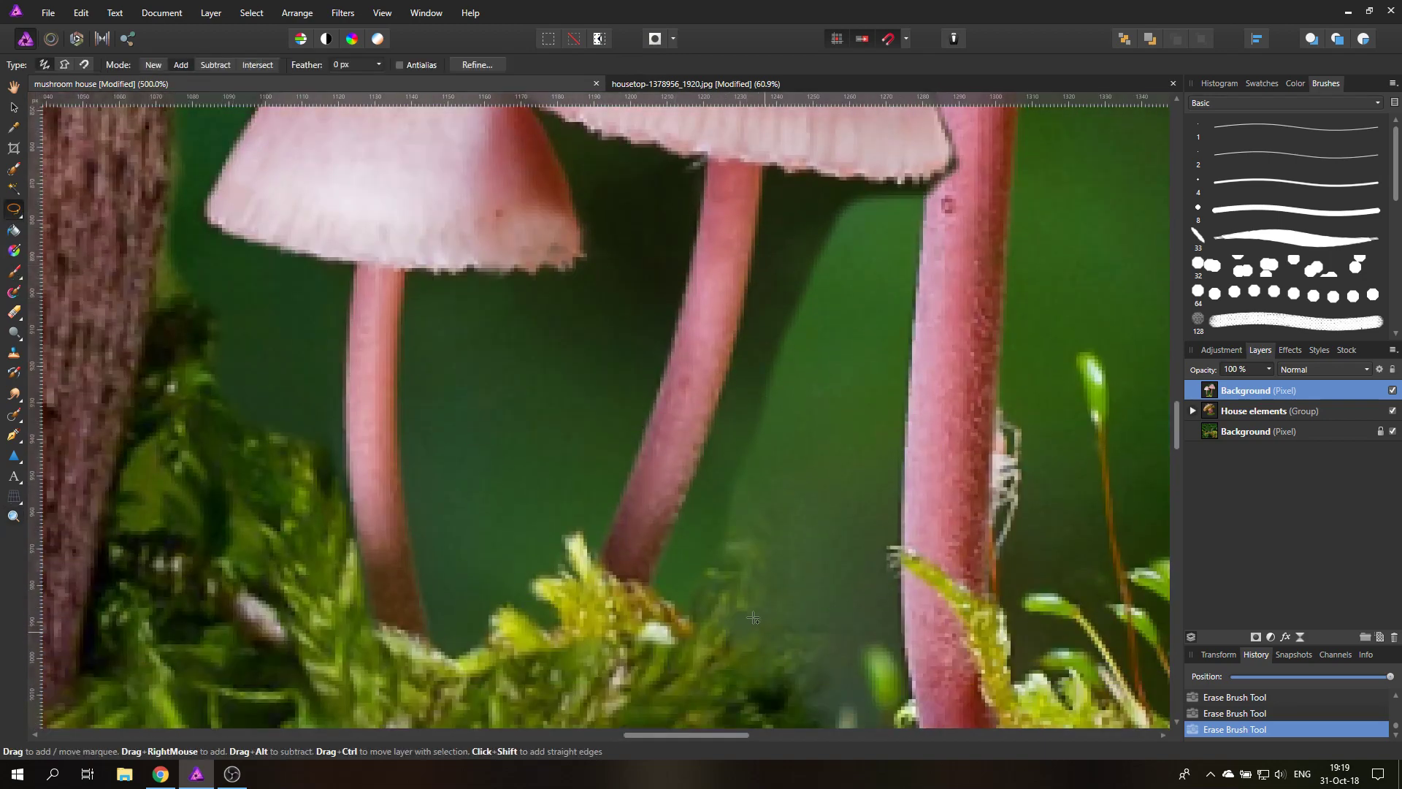
left_click_drag(761, 615, 666, 555)
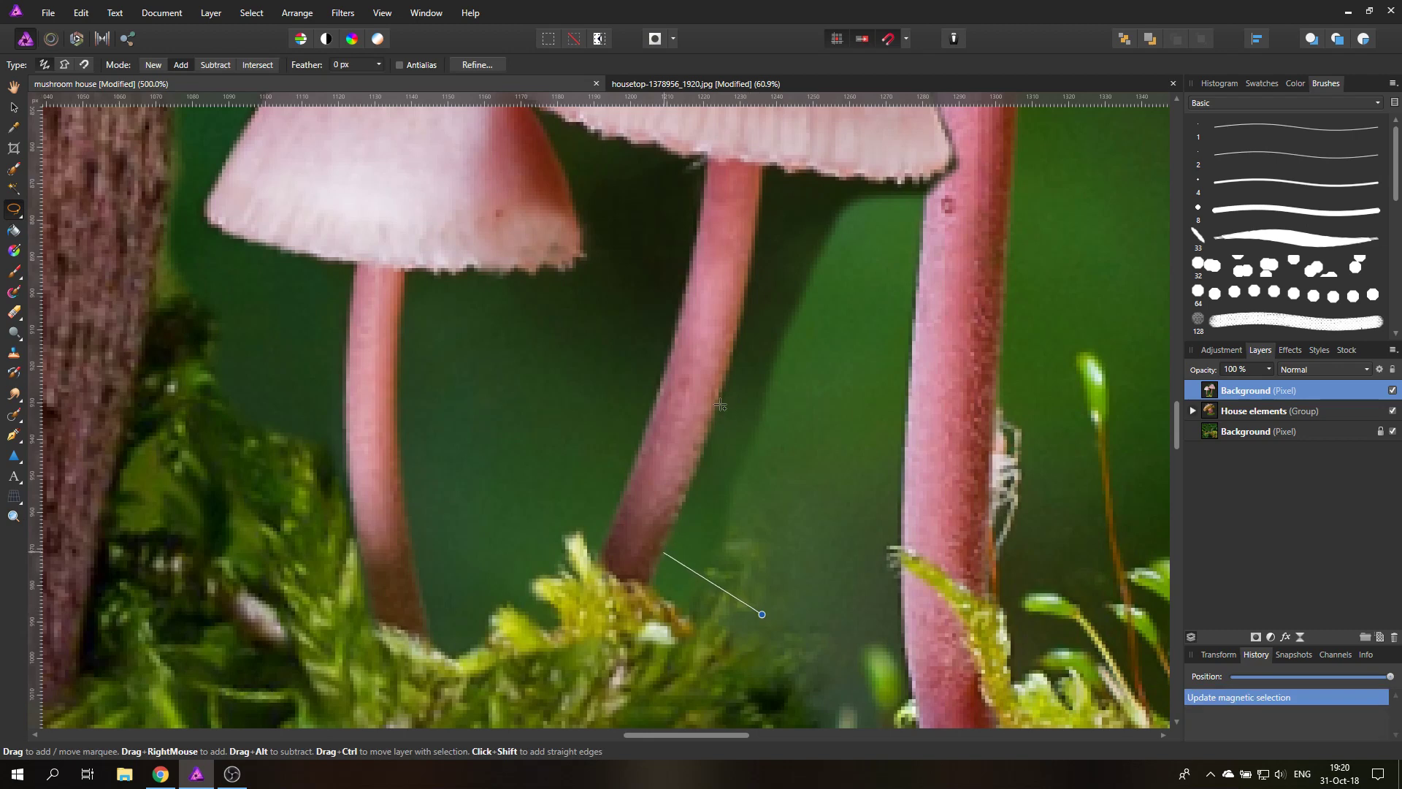
left_click(664, 552)
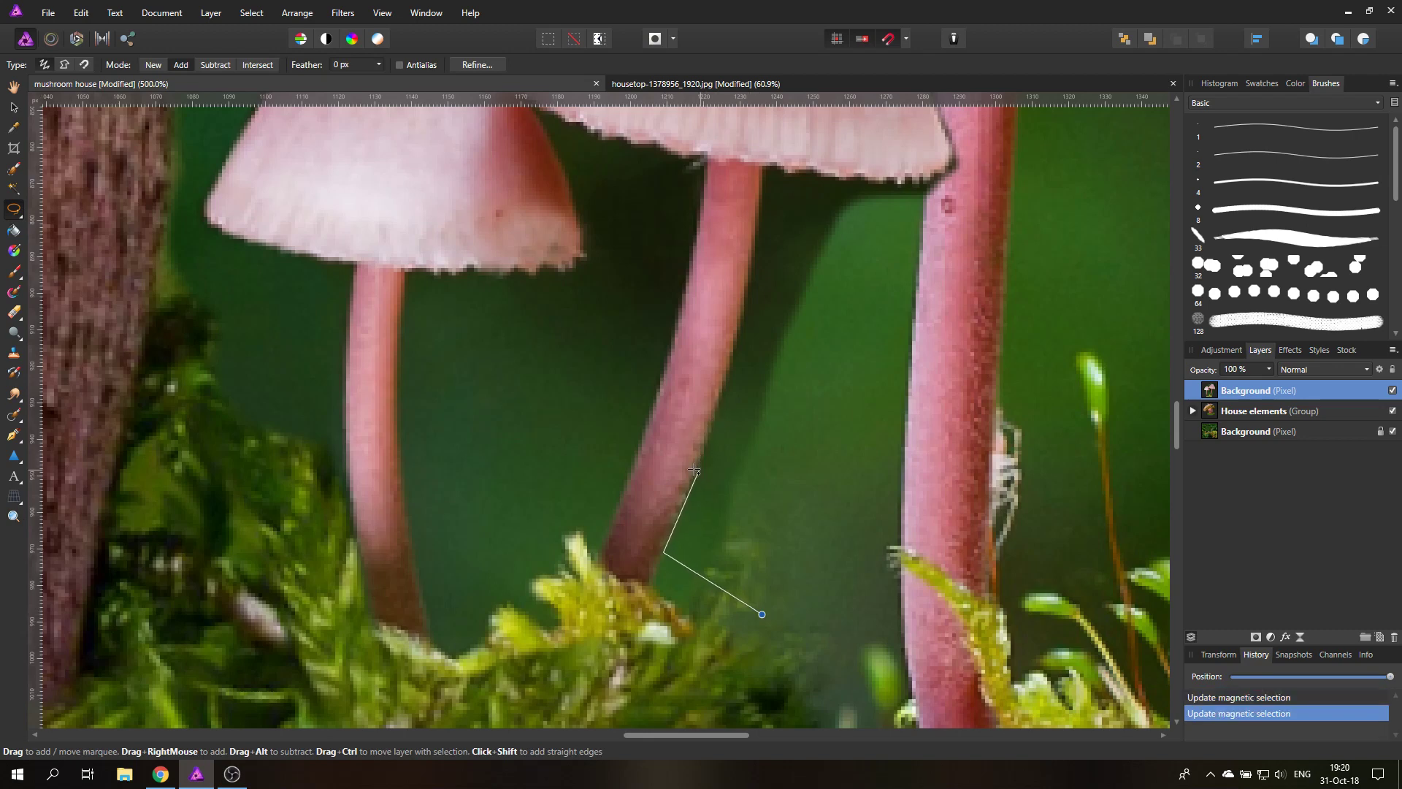
left_click(696, 468, "shift")
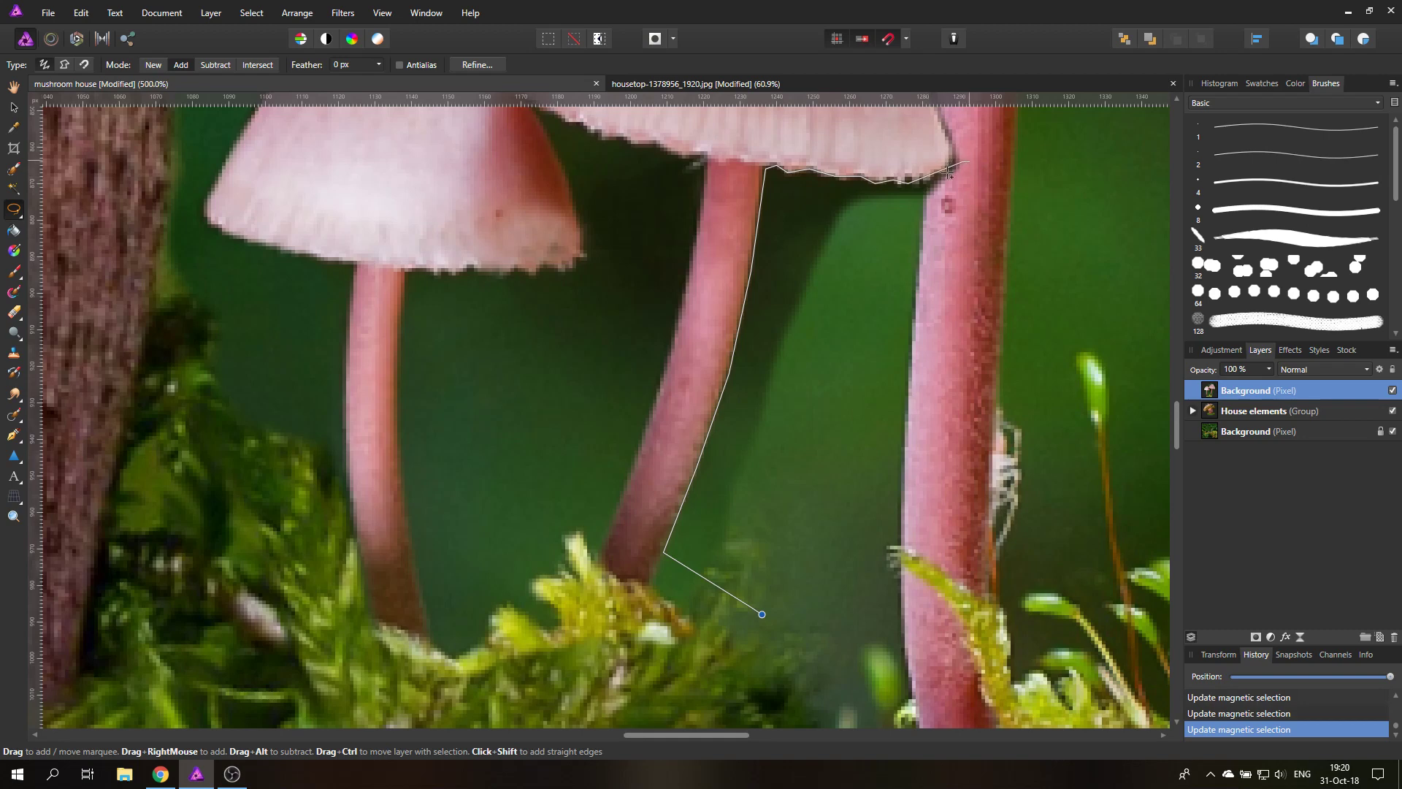
double_click(863, 572)
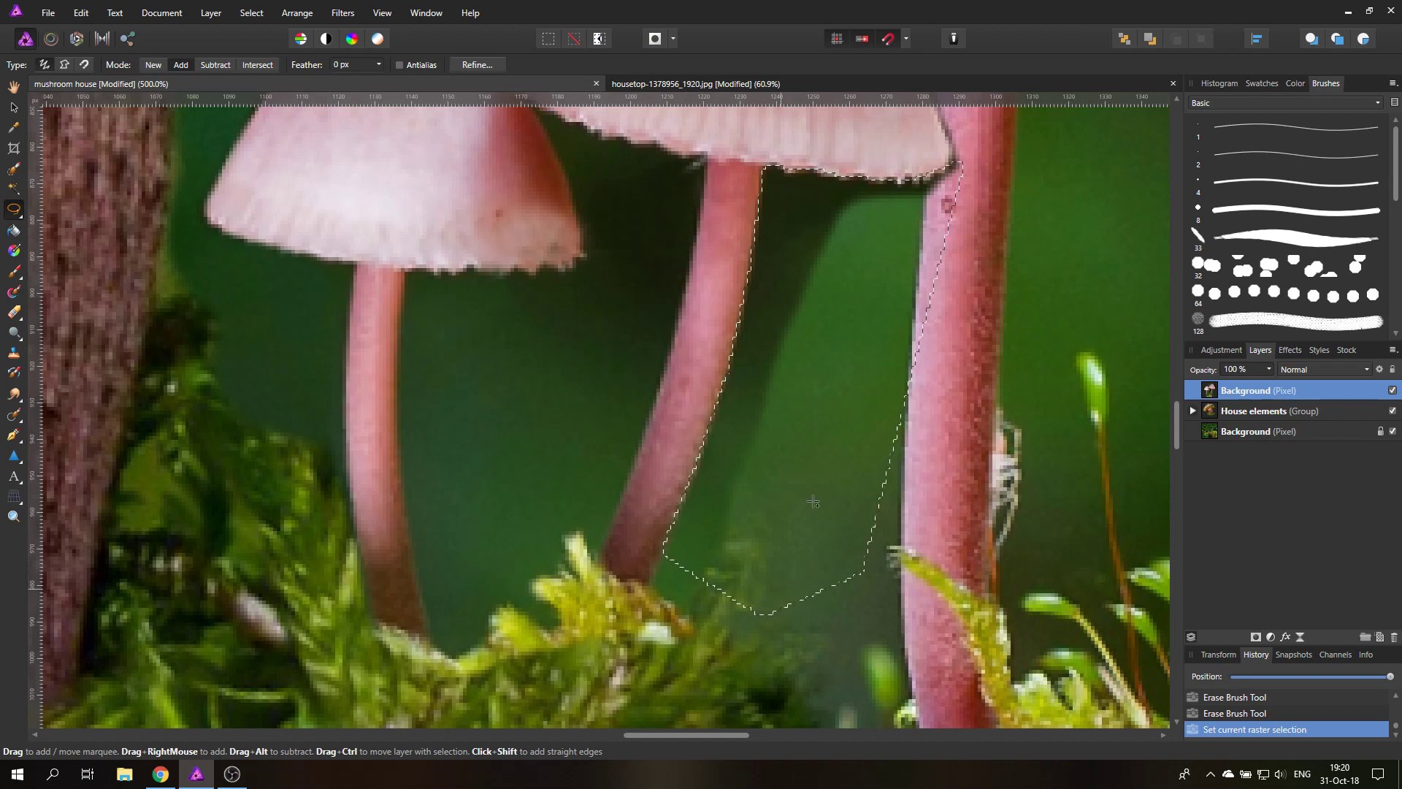
key("Delete")
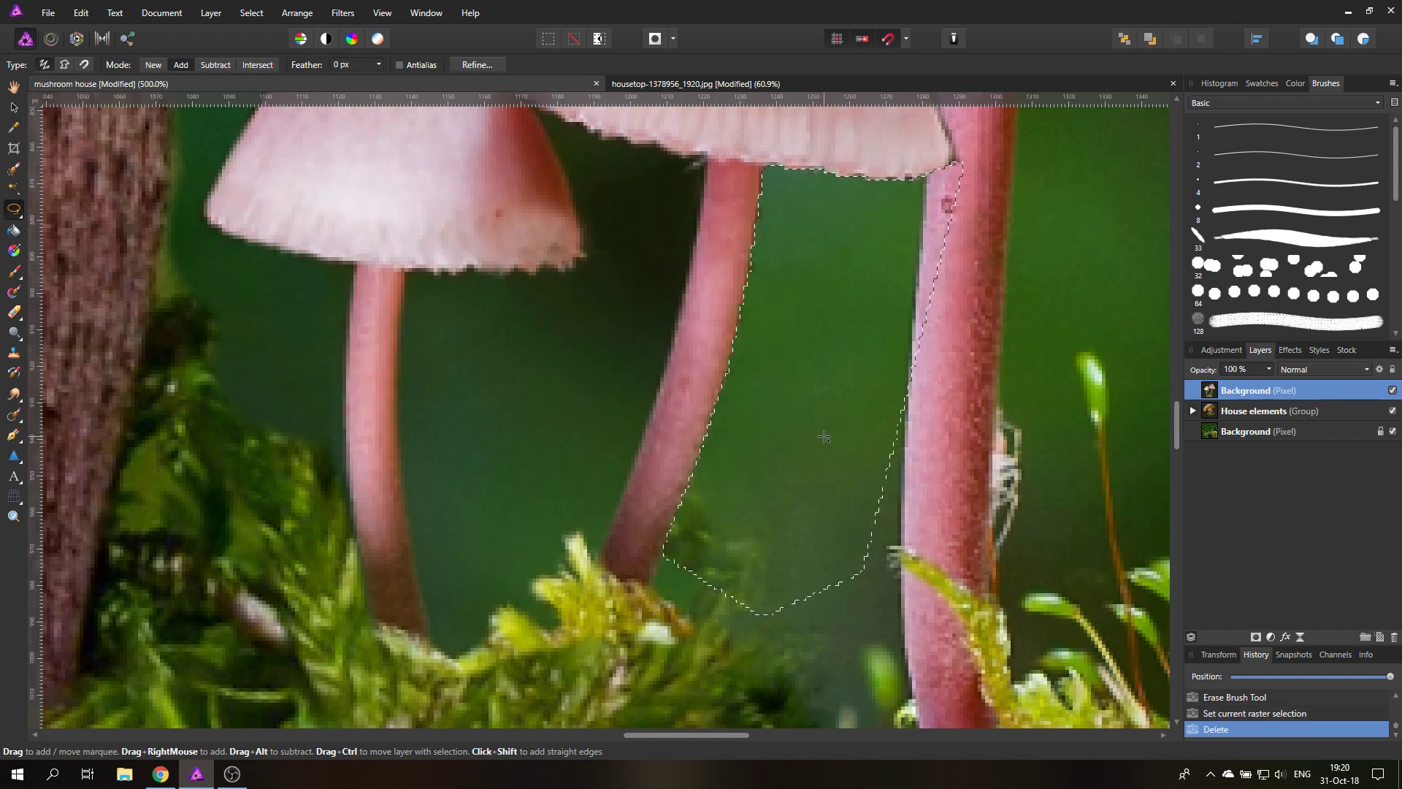
key("ctrl+d")
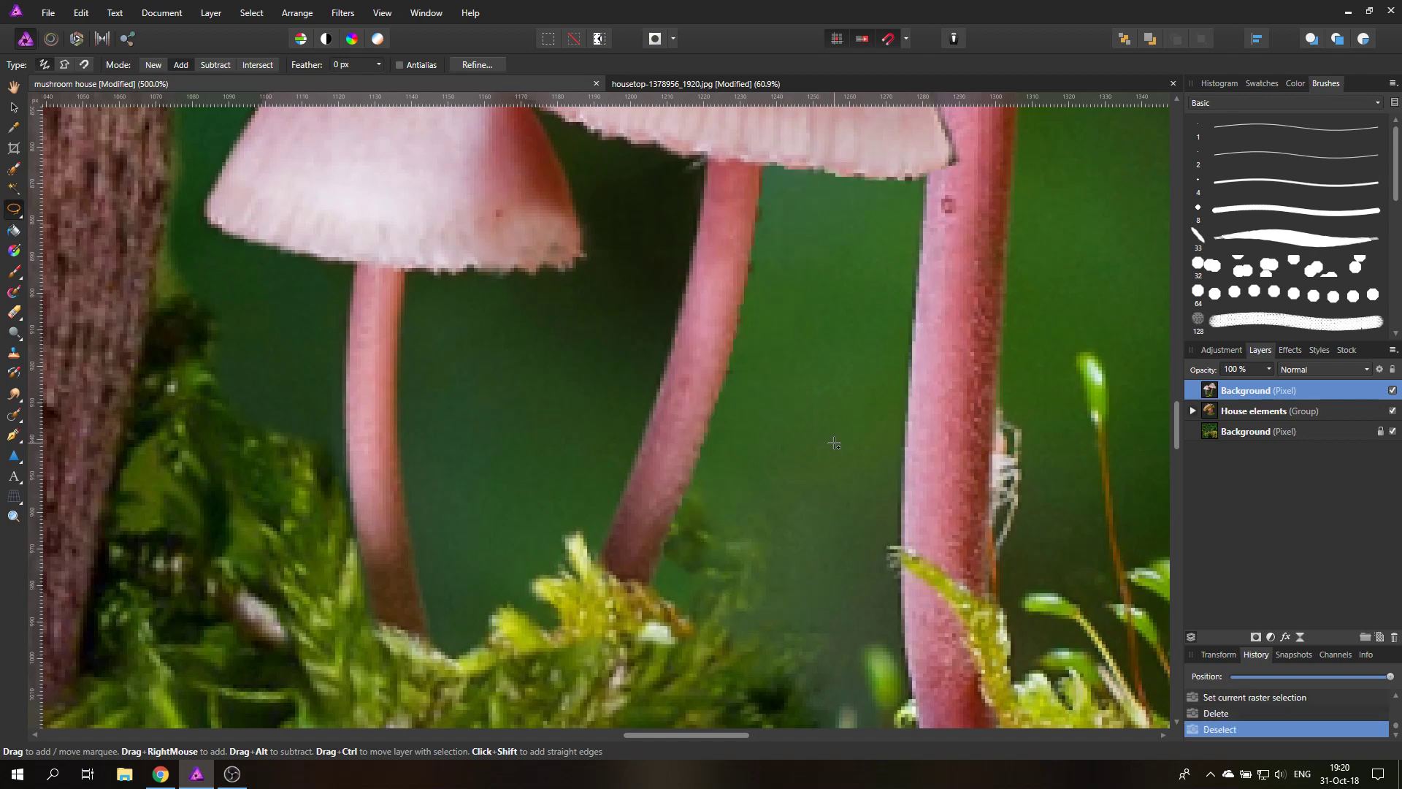
key("ctrl+0")
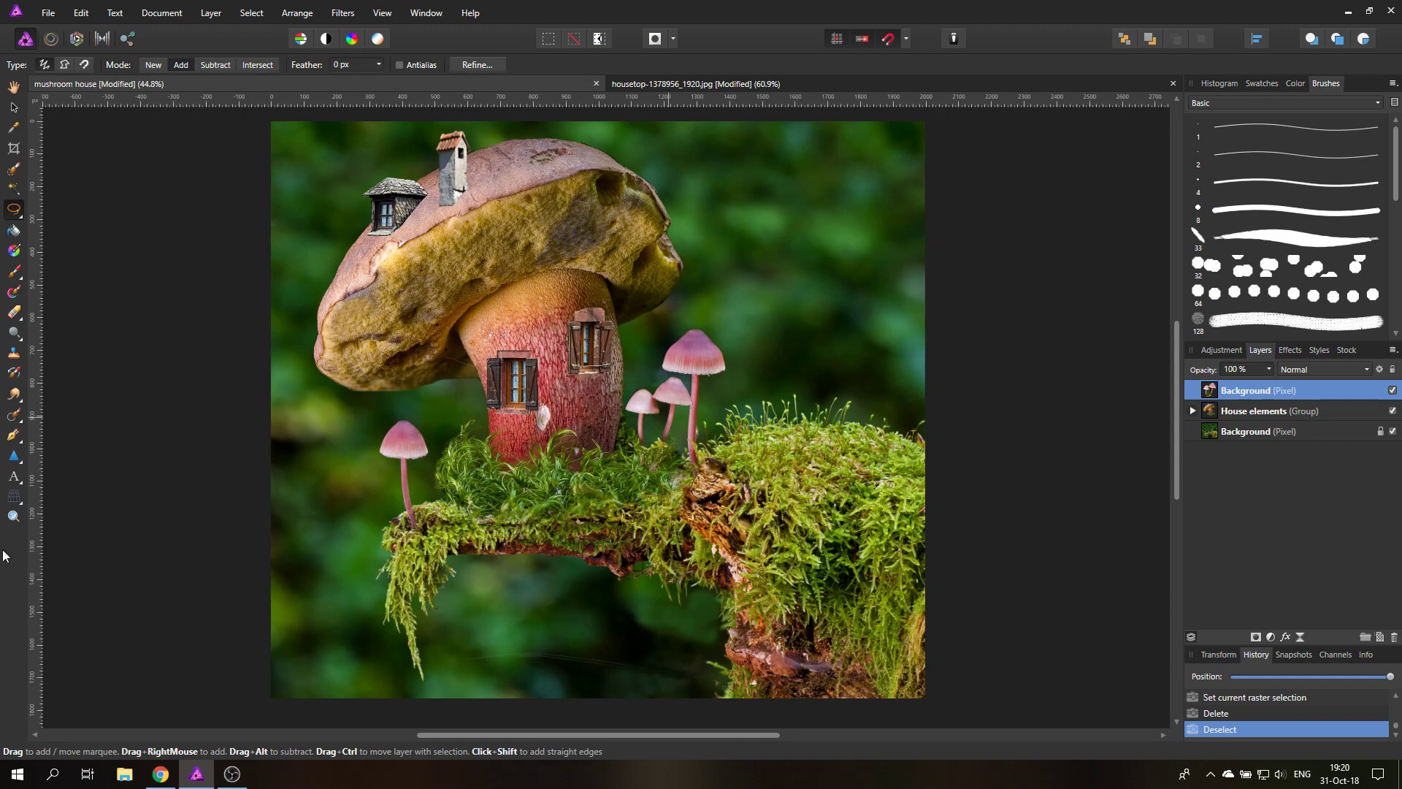
Erase the remaining dark background fringe above the two caps of the copied mushroom pair with the 28 px Erase Brush
left_click(11, 519)
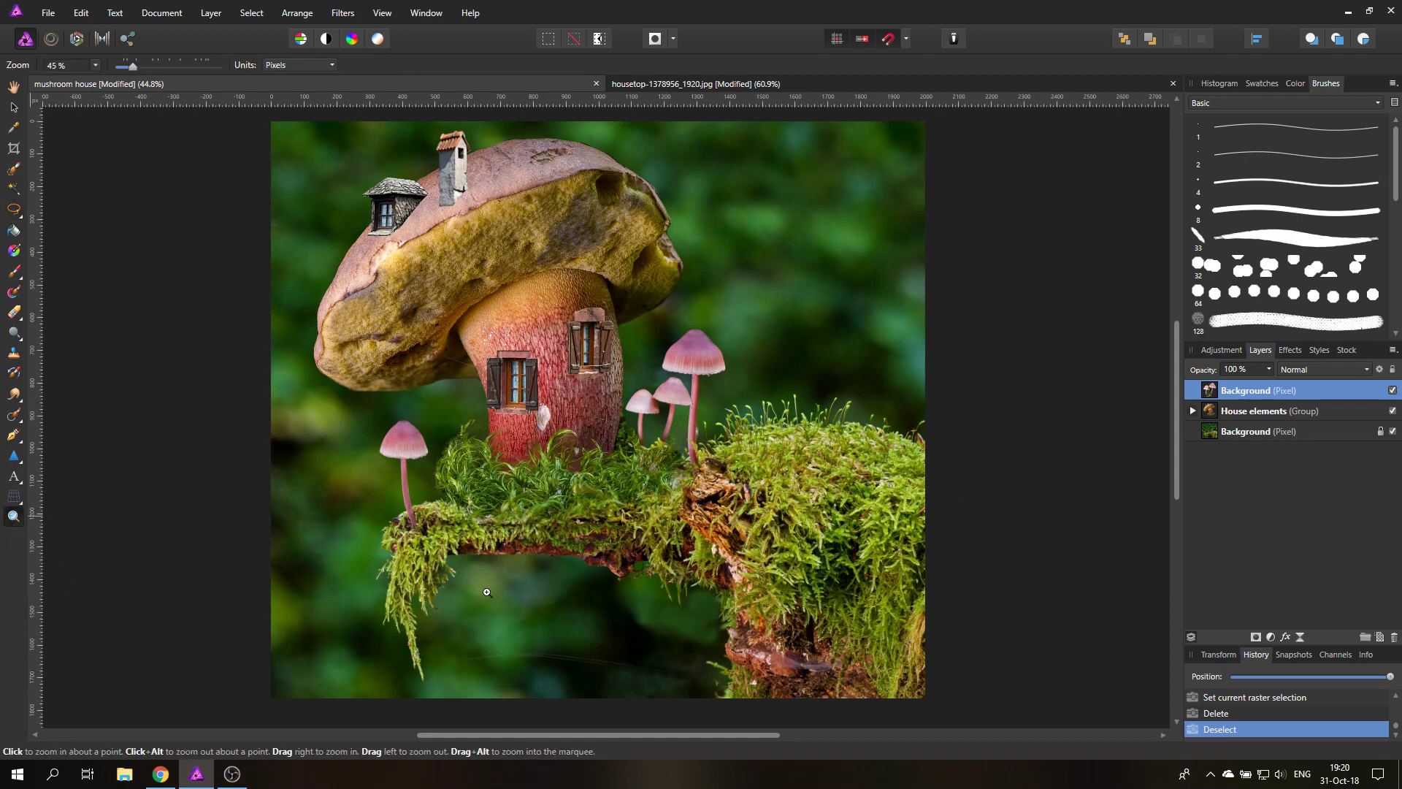
left_click(645, 384)
left_click(673, 393)
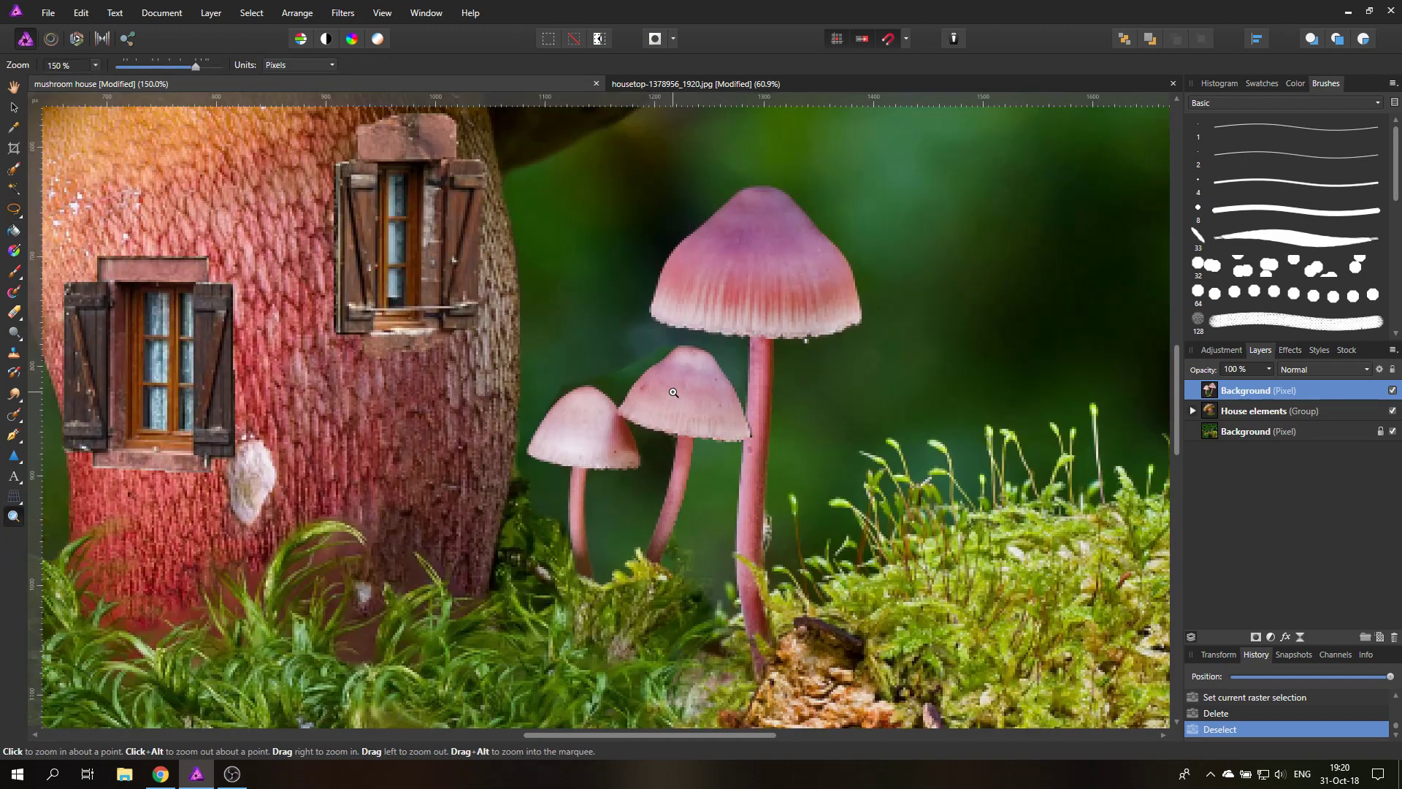
left_click(625, 384)
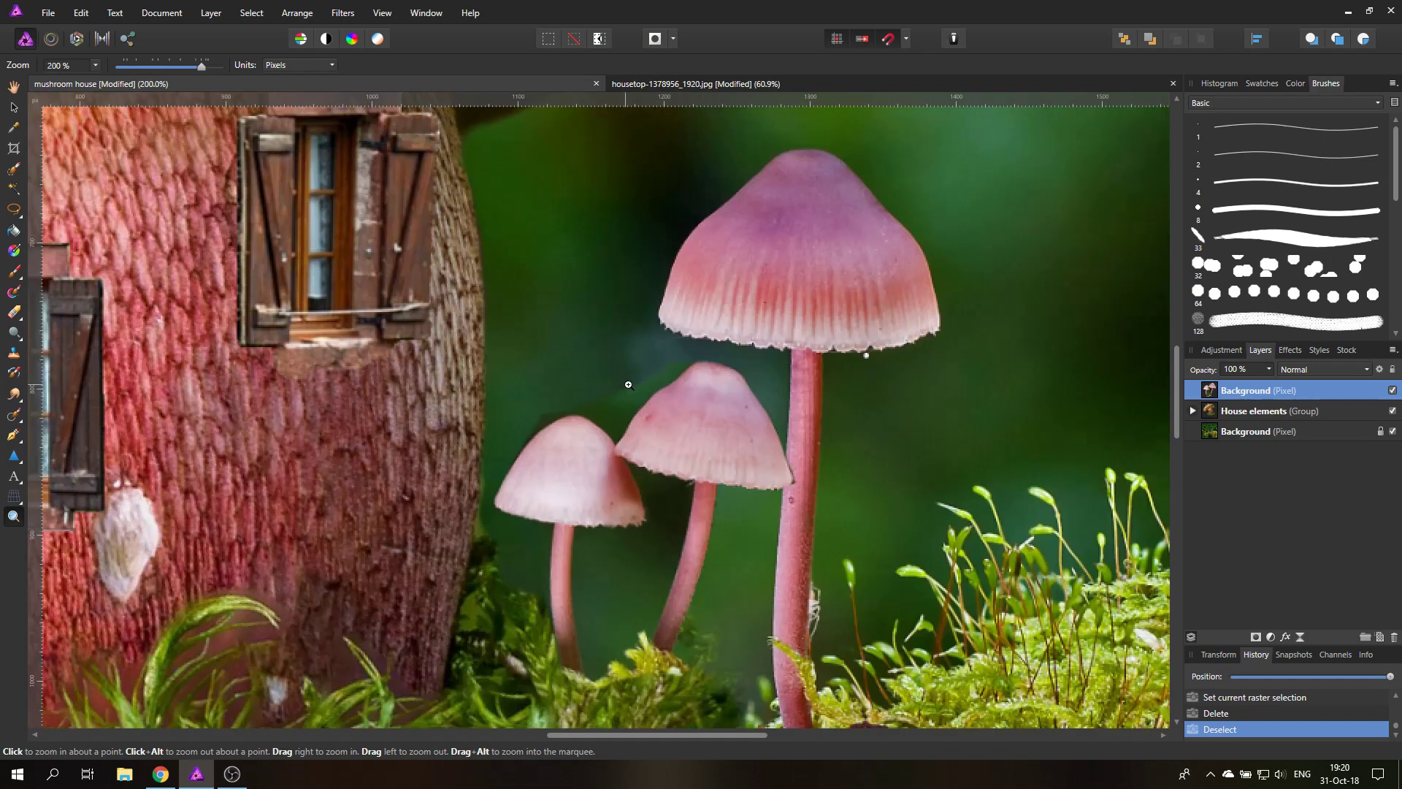
left_click(637, 406)
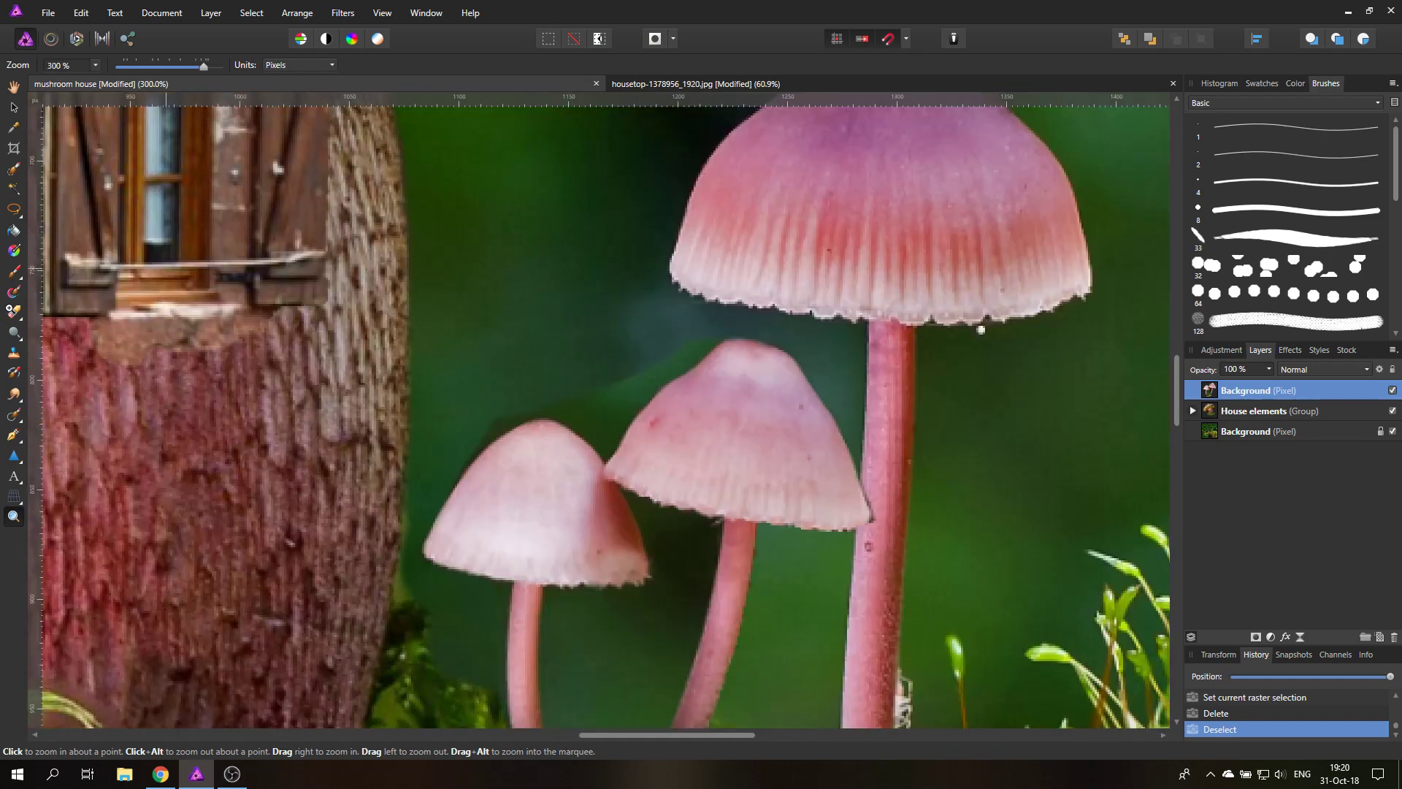
left_click(11, 310)
left_click_drag(484, 406, 447, 435)
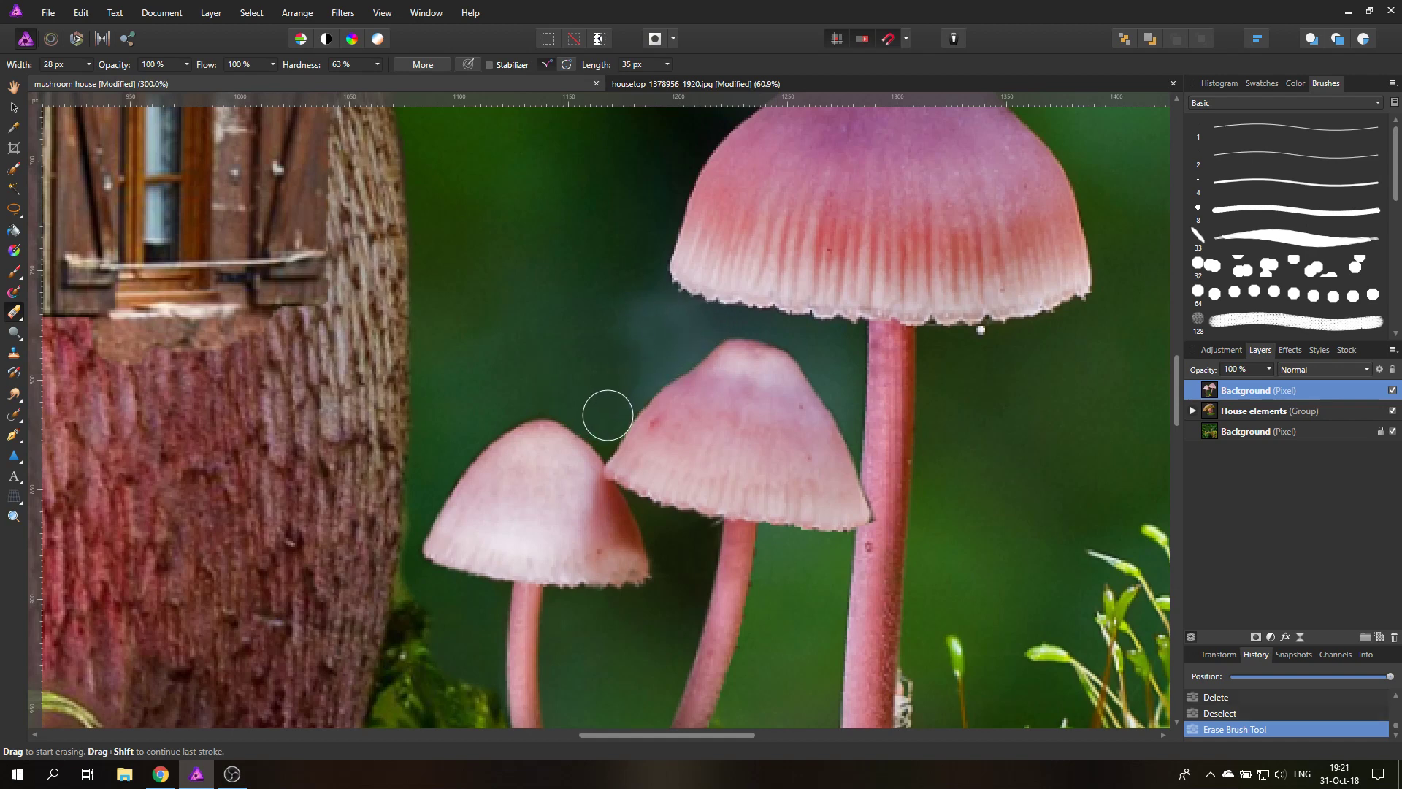
mouse_move(606, 413)
left_mouse_down()
mouse_move(625, 388)
mouse_move(584, 387)
left_mouse_up()
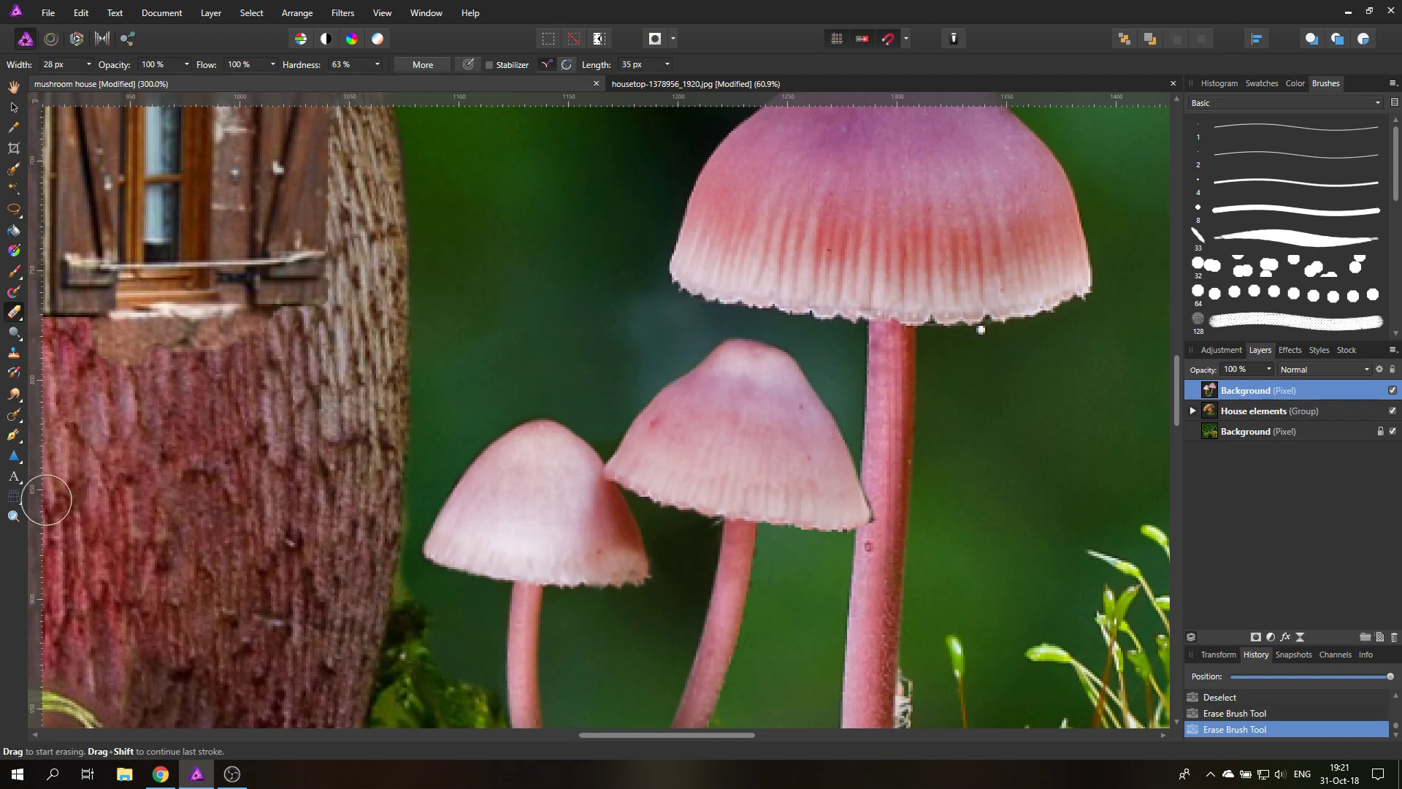
Set the Erase Brush width to 11 px and clean the narrow gap between the two small mushroom caps
left_click(13, 516)
left_click_drag(626, 448, 623, 448)
left_click(623, 448)
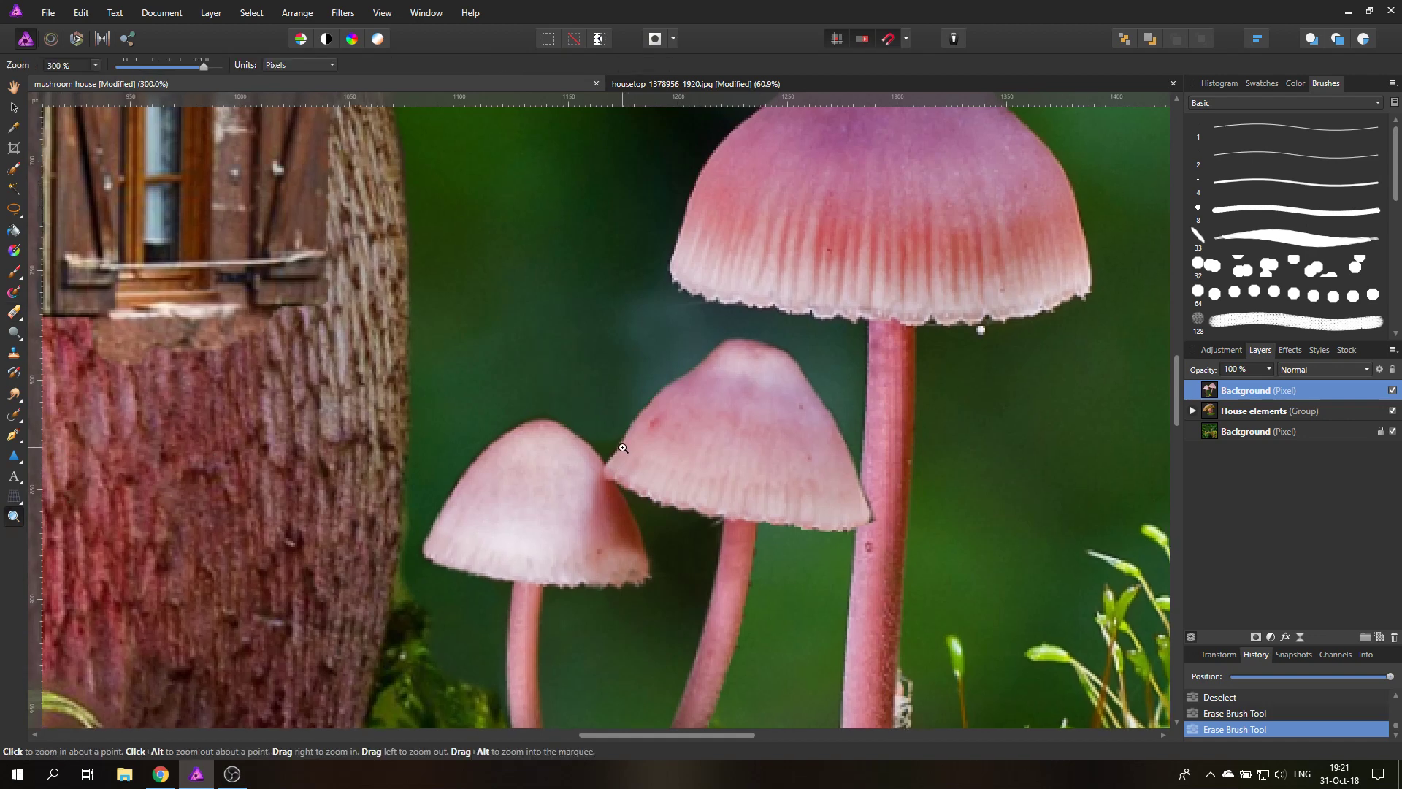
left_click(14, 313)
left_click(88, 64)
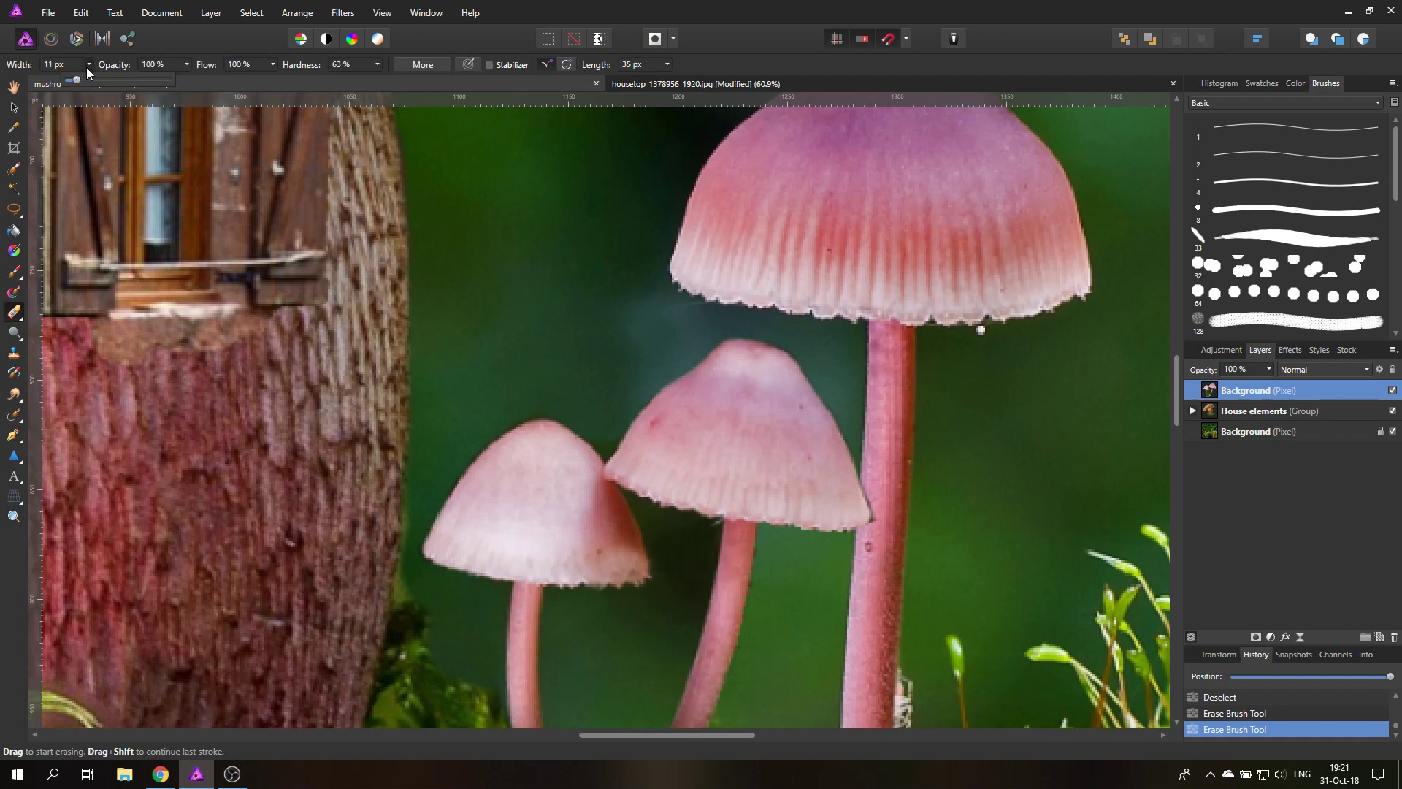
left_click_drag(599, 436, 607, 447)
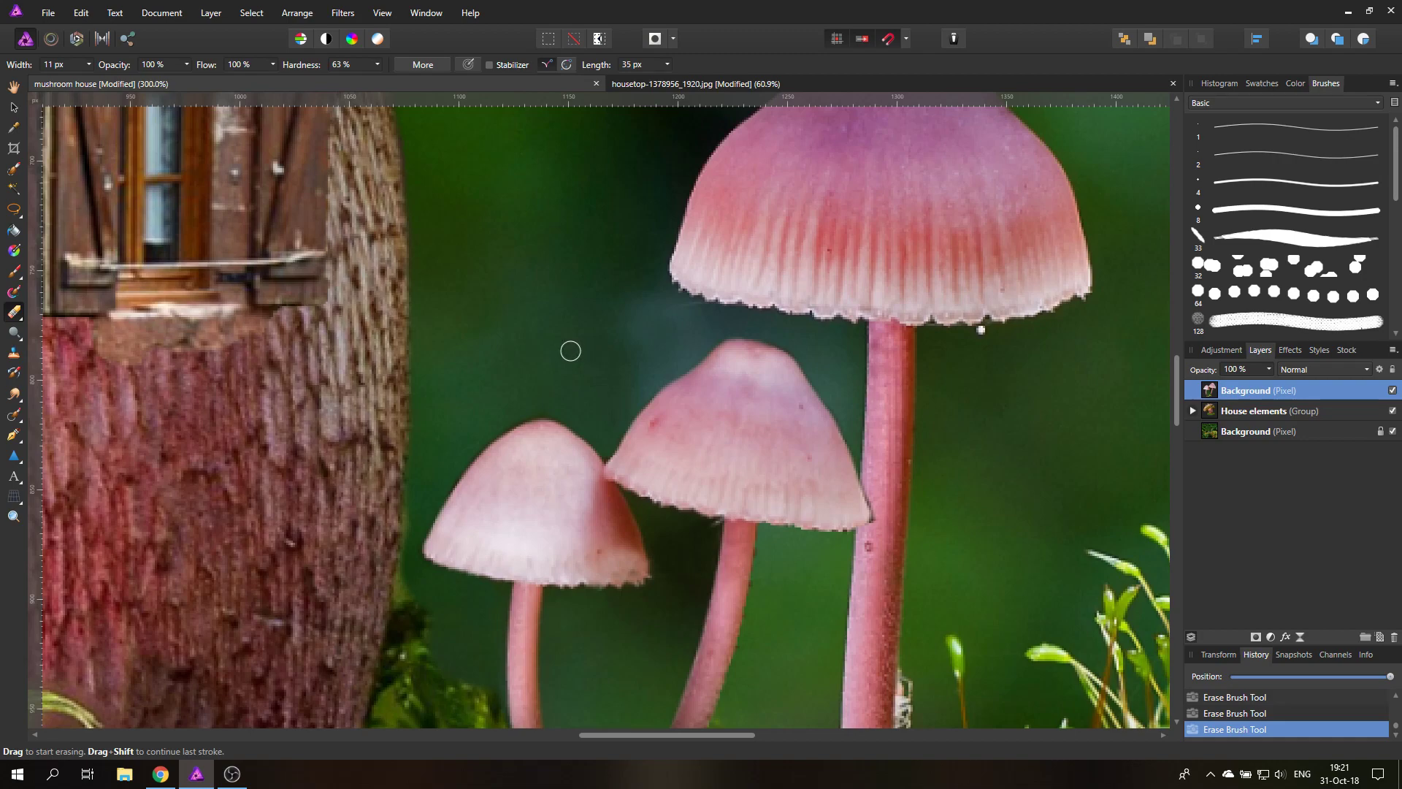
key("ctrl+0")
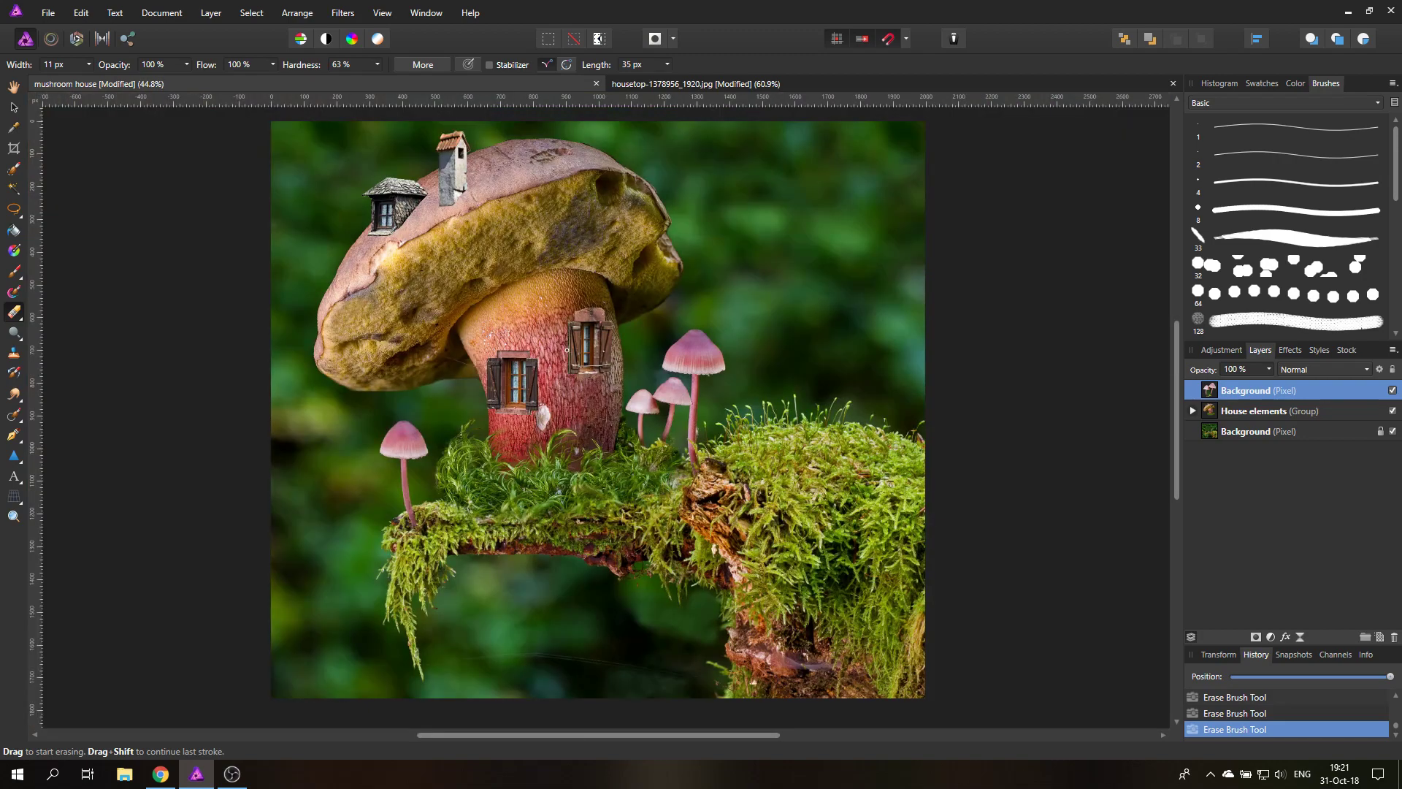
Try to erase the edge of the small mushroom's cap where it meets the tall mushroom's stem, and undo the stroke
left_click(13, 516)
left_click(694, 403)
left_click(697, 402)
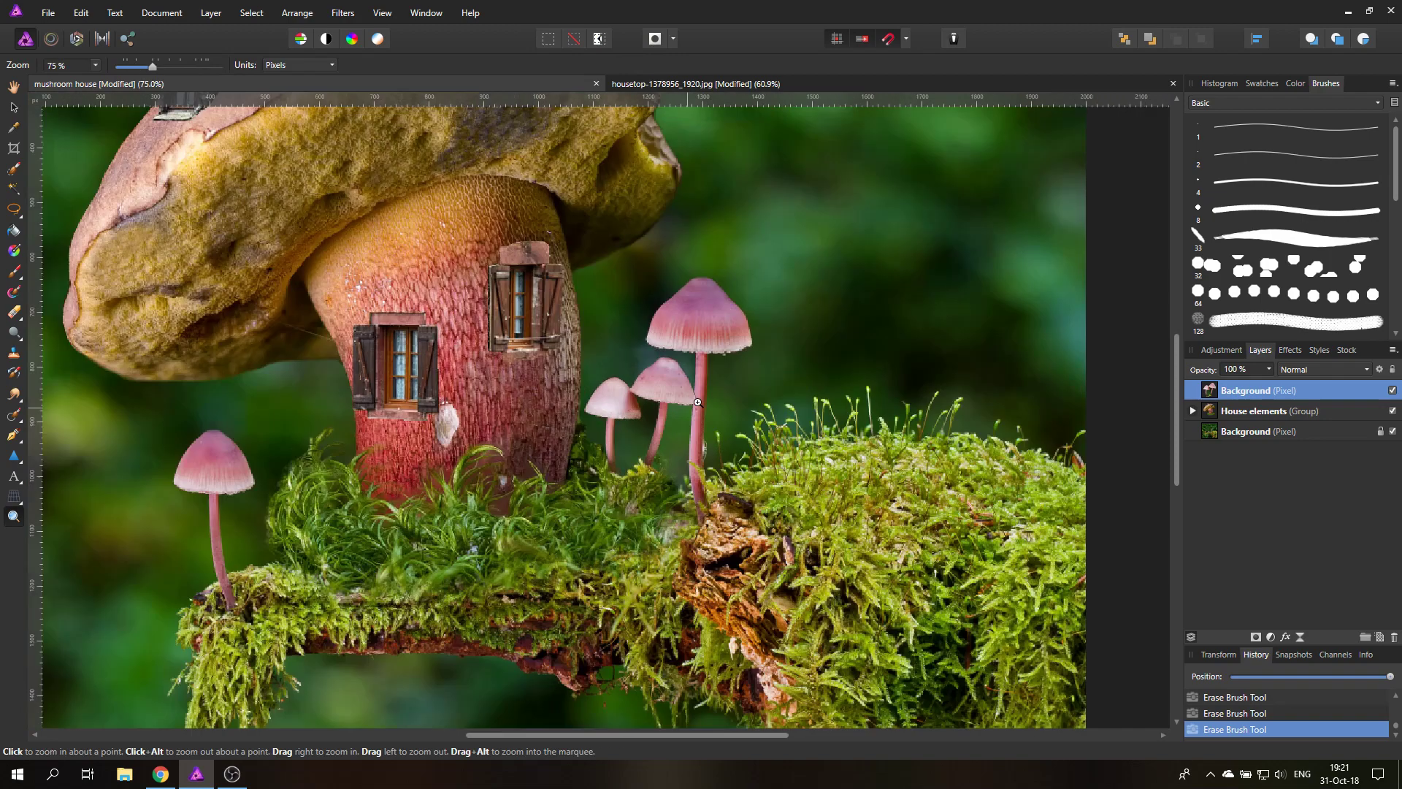
left_click(694, 403)
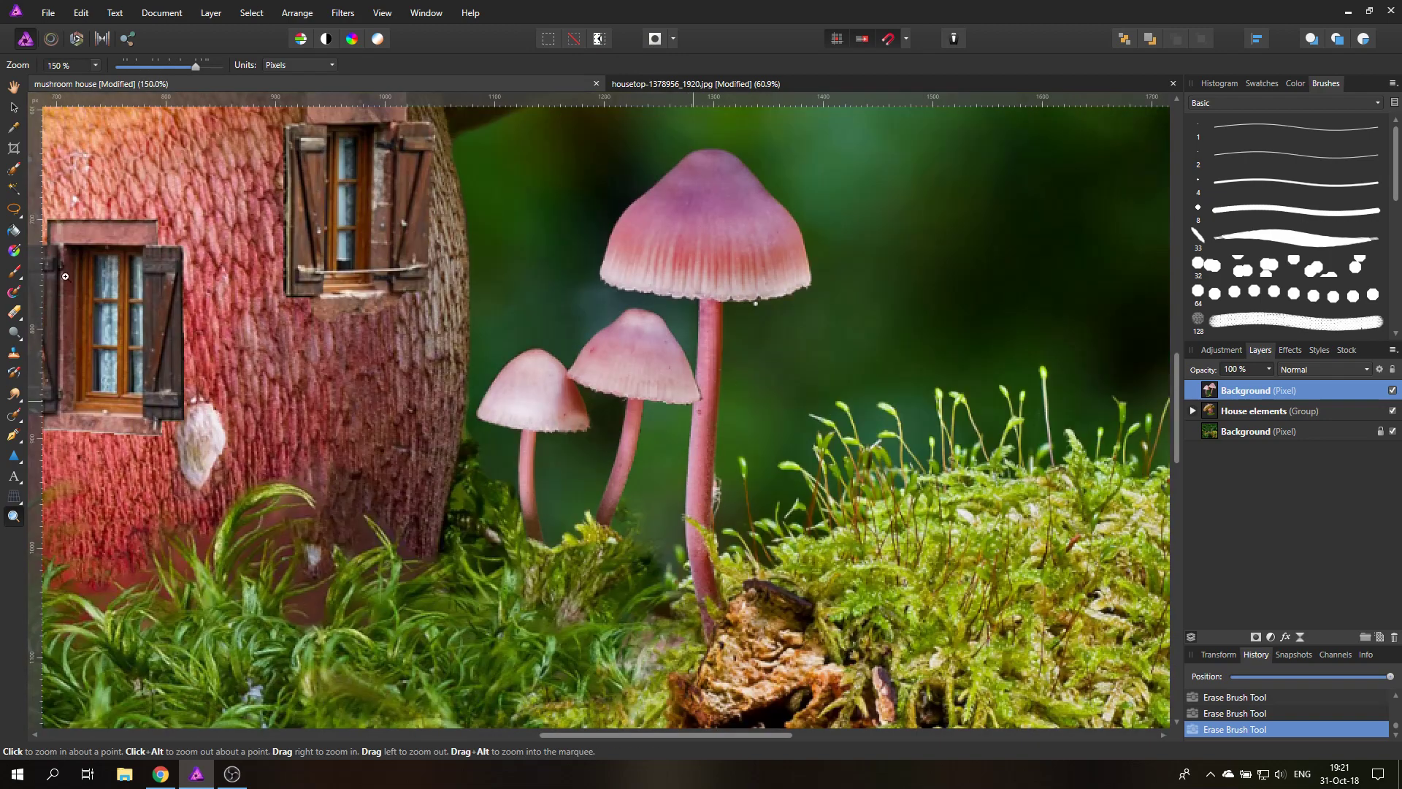
key("ctrl+plus")
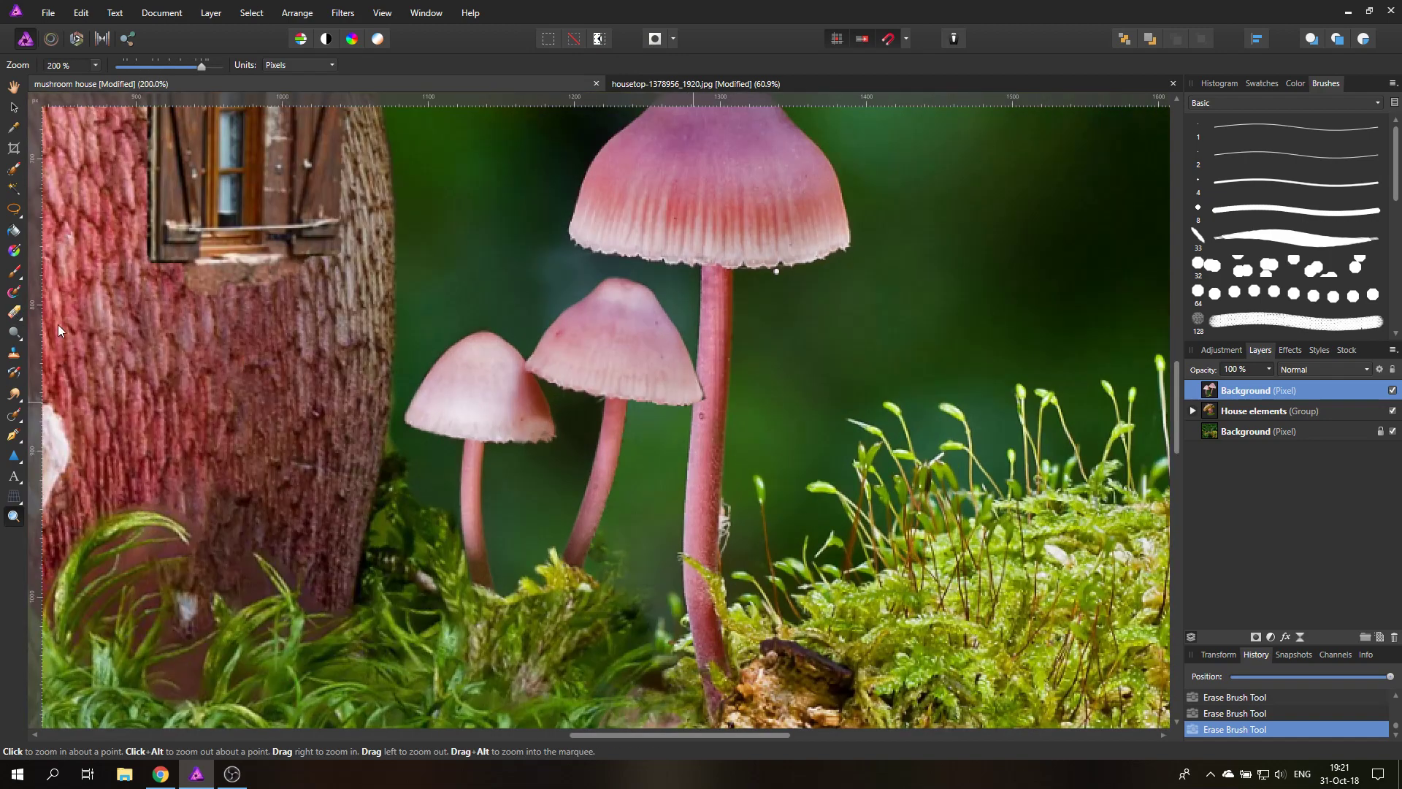
left_click(13, 312)
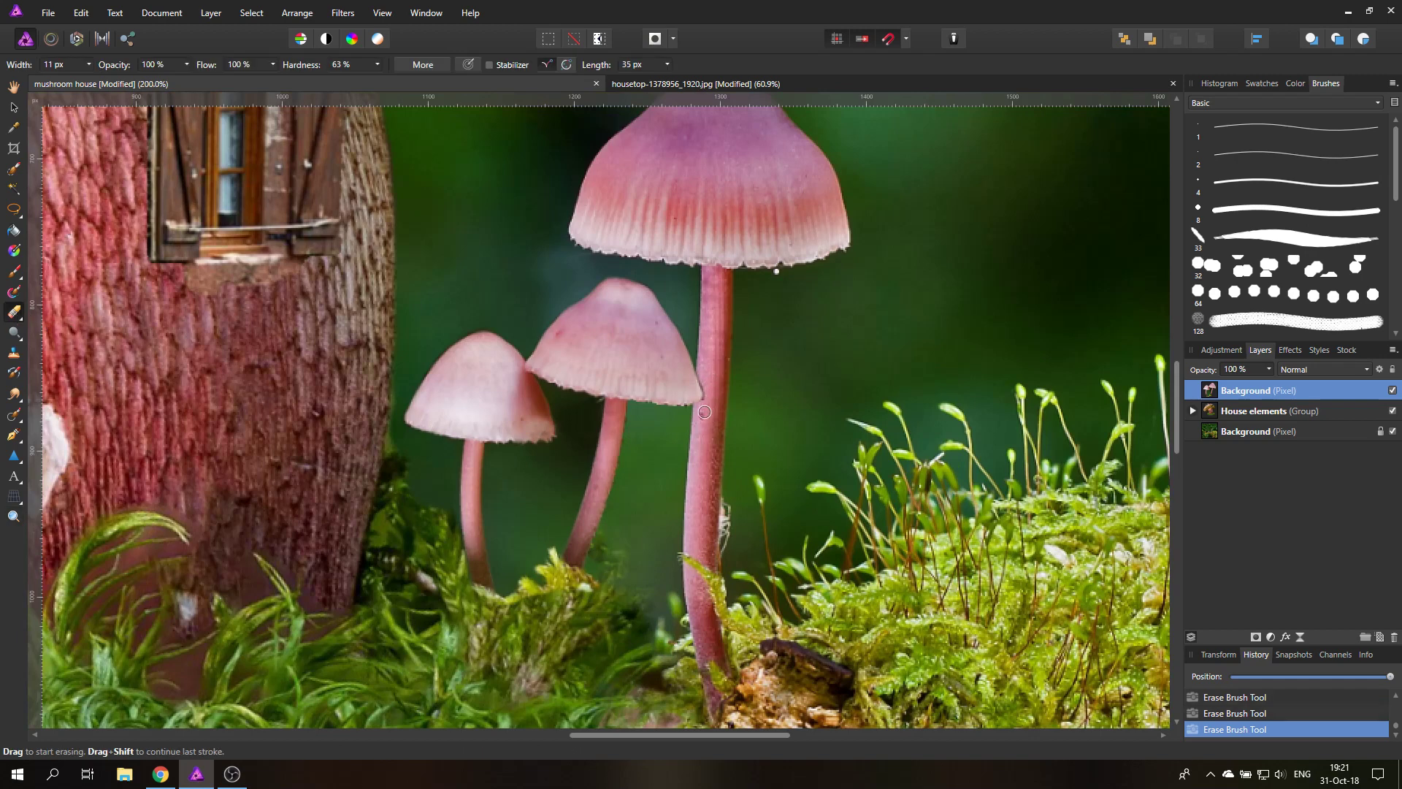
mouse_move(702, 391)
left_mouse_down()
mouse_move(700, 377)
mouse_move(701, 396)
left_mouse_up()
key("ctrl+z")
Erase the small mushroom's cap edge overlapping the tall stem, compare by undoing and redoing the stroke, and keep the erasure
left_click(13, 517)
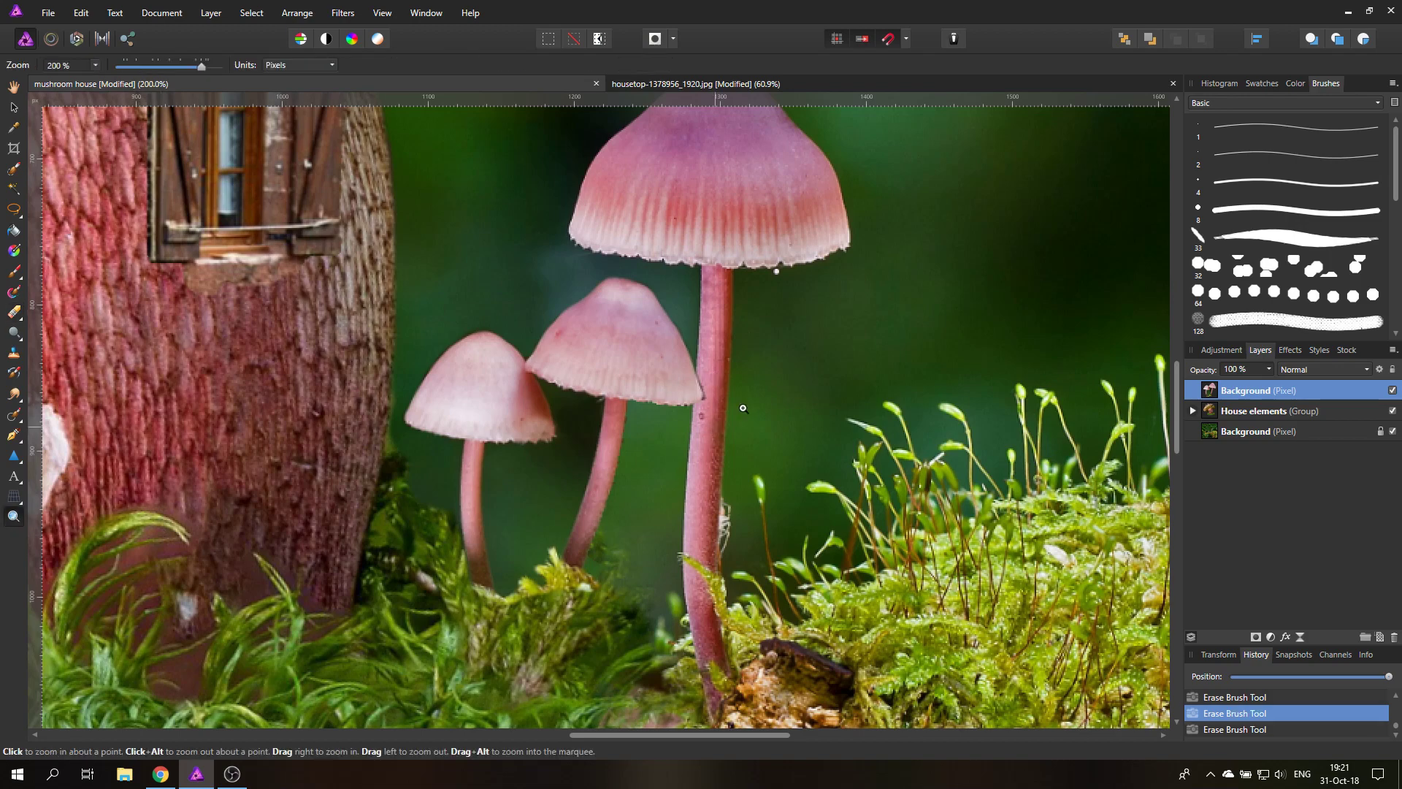
left_click(721, 398)
left_click(719, 399)
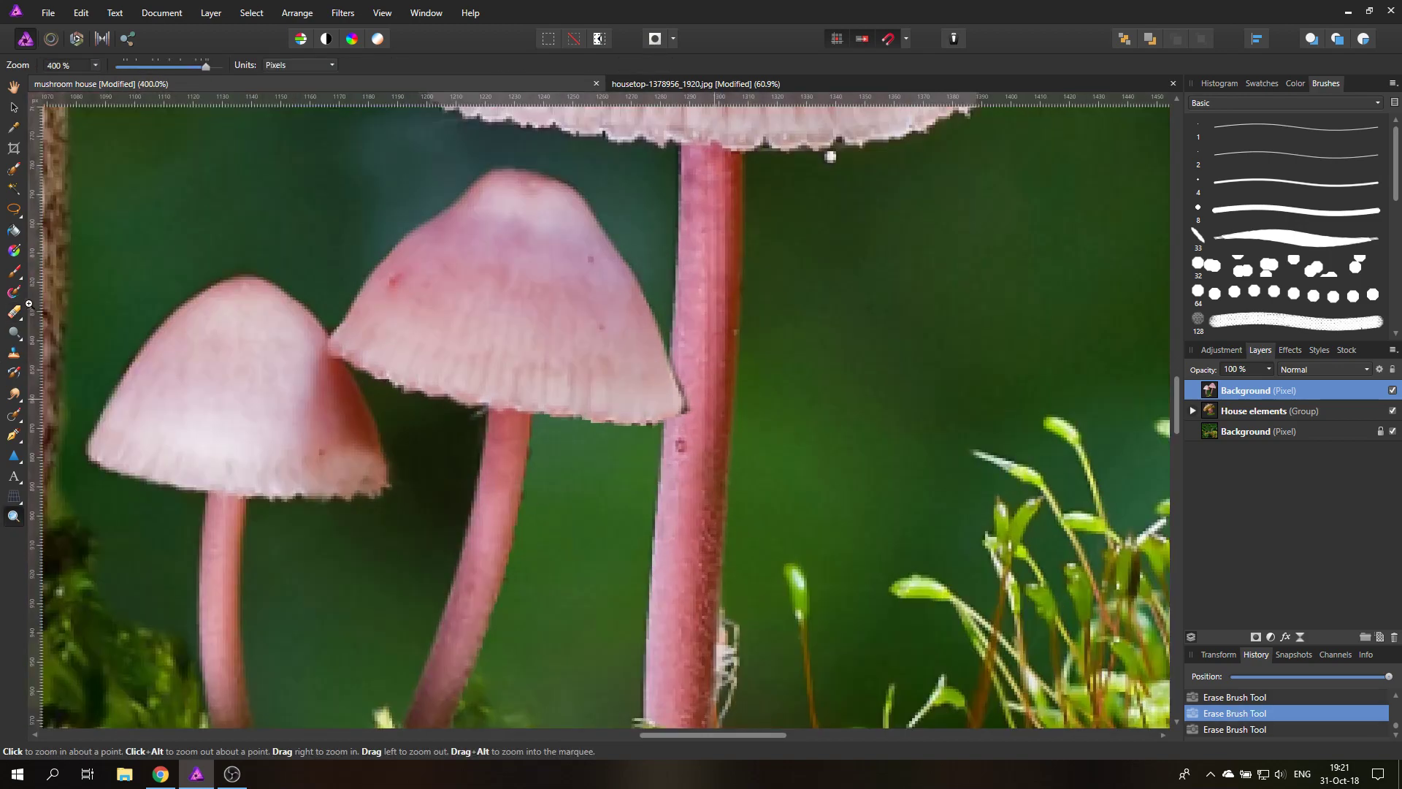
left_click(14, 312)
mouse_move(687, 420)
left_mouse_down()
mouse_move(673, 431)
mouse_move(690, 333)
left_mouse_up()
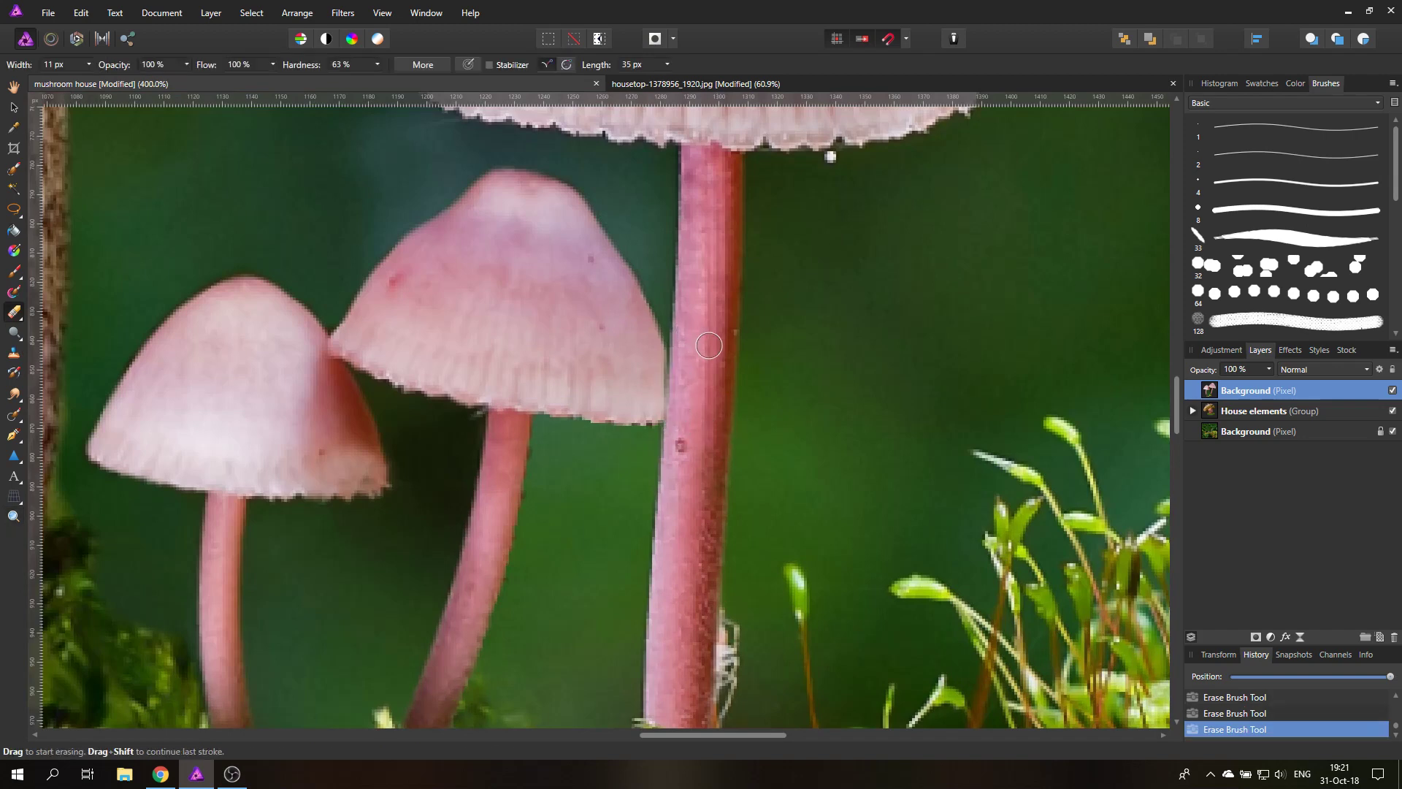
key("ctrl+z")
key("ctrl+shift+z")
key("ctrl+0")
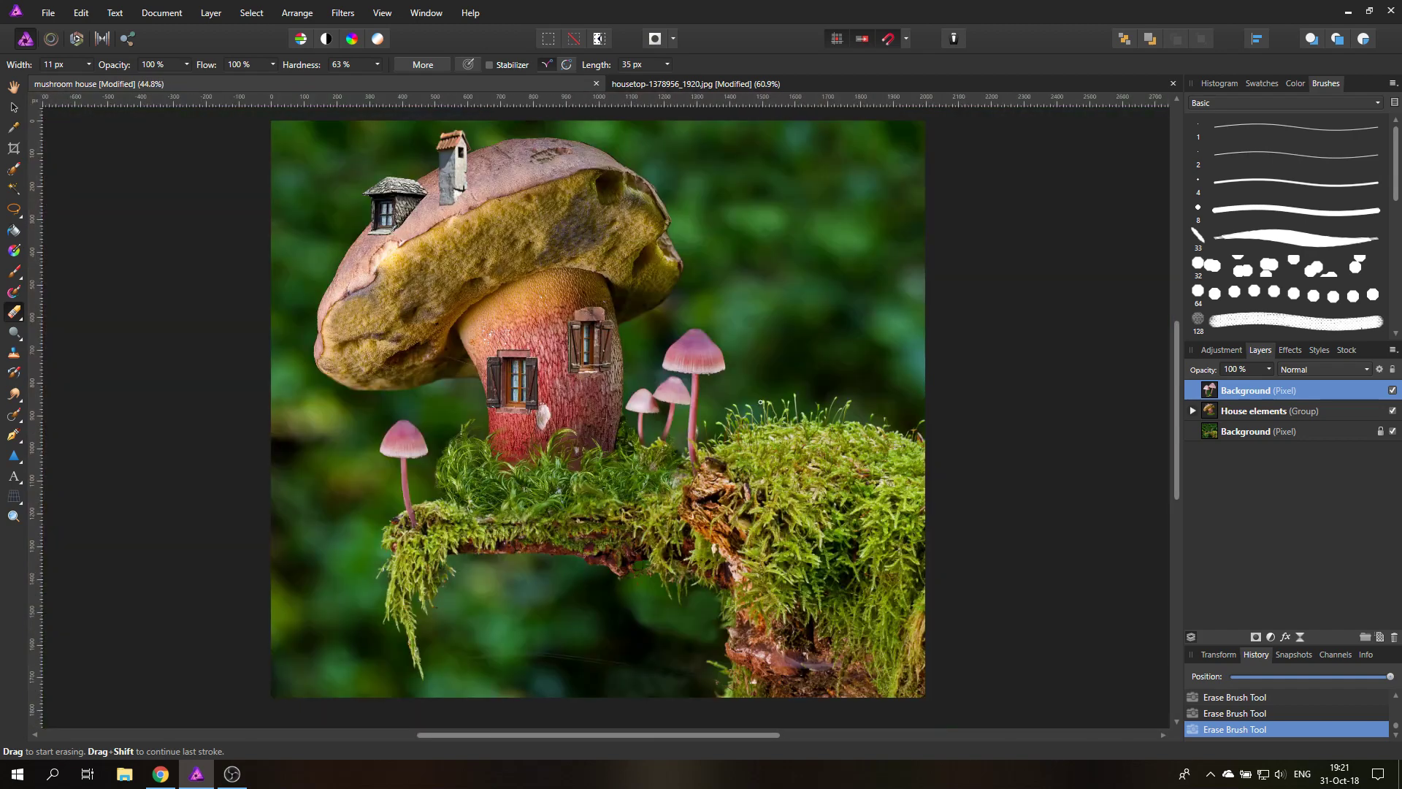